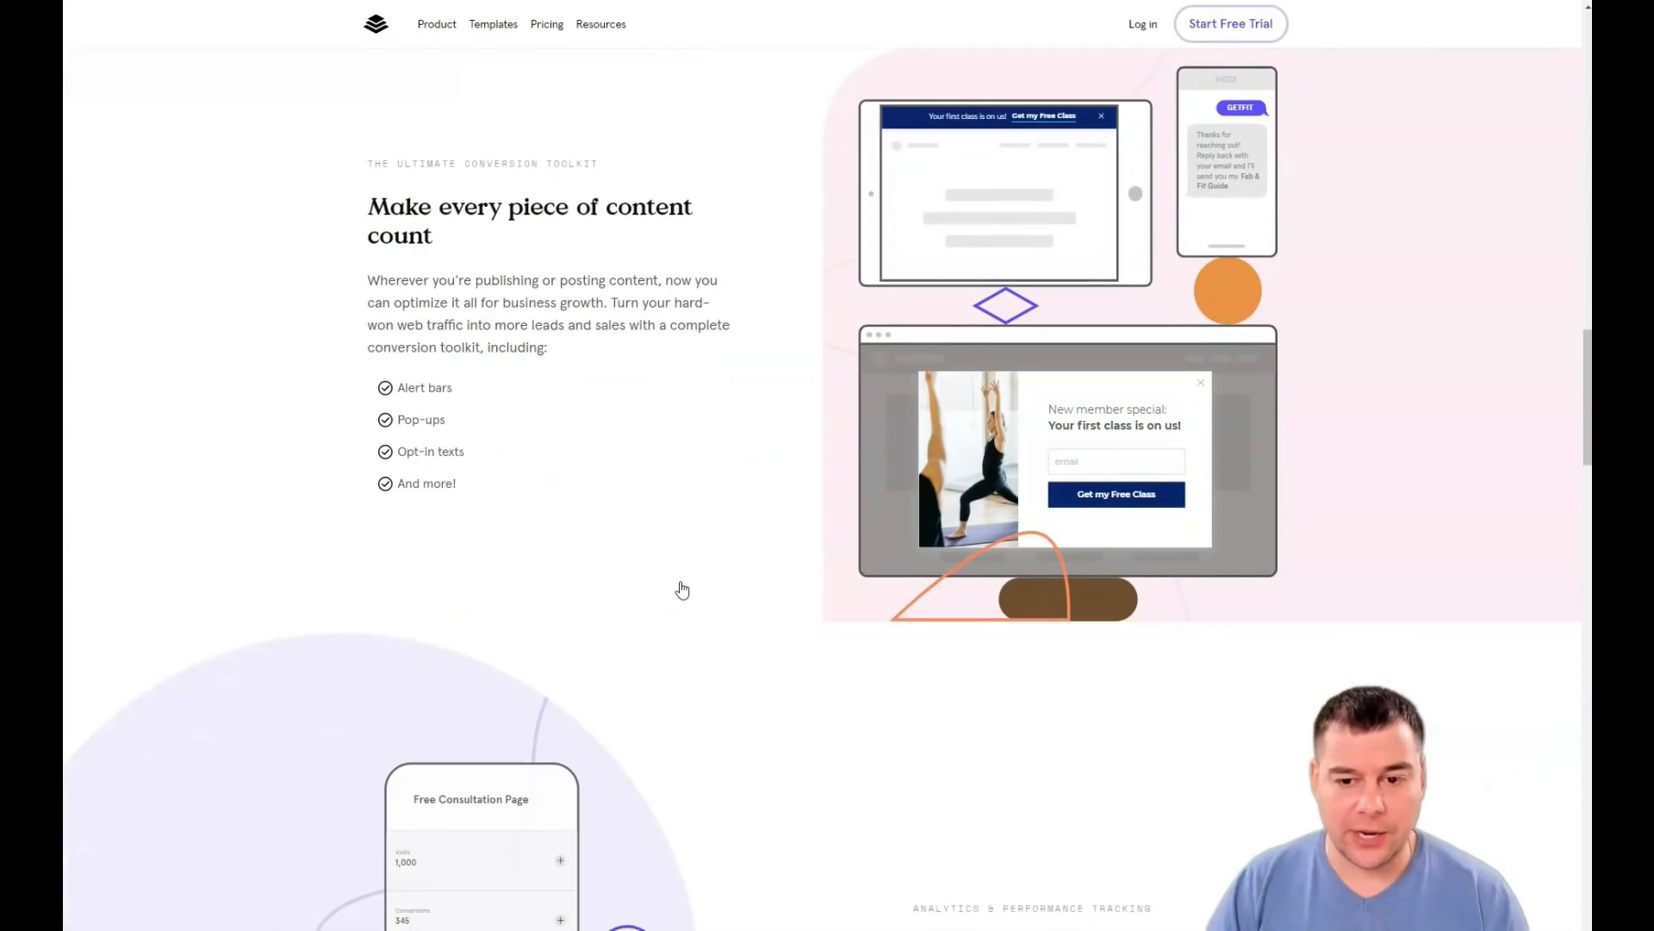
# Step: Review the homepage from the conversion toolkit through analytics, templates, integrations and customer service to the footer
pyautogui.scroll(-2, 682, 589)
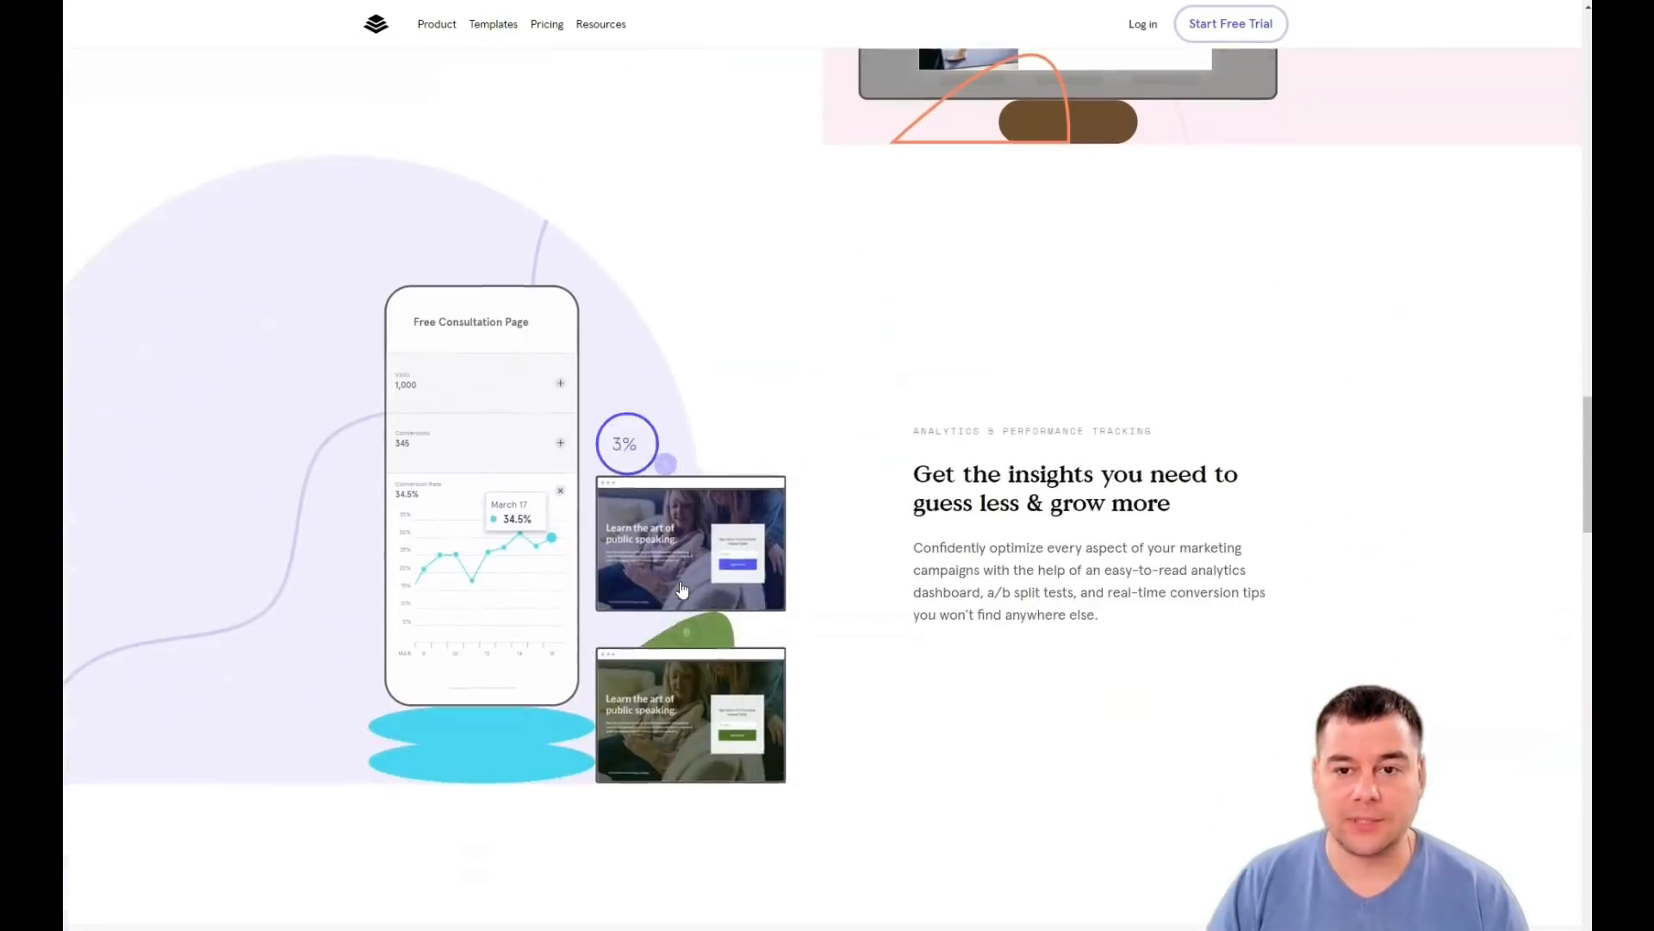
pyautogui.scroll(-4, 681, 589)
pyautogui.scroll(-1, 682, 589)
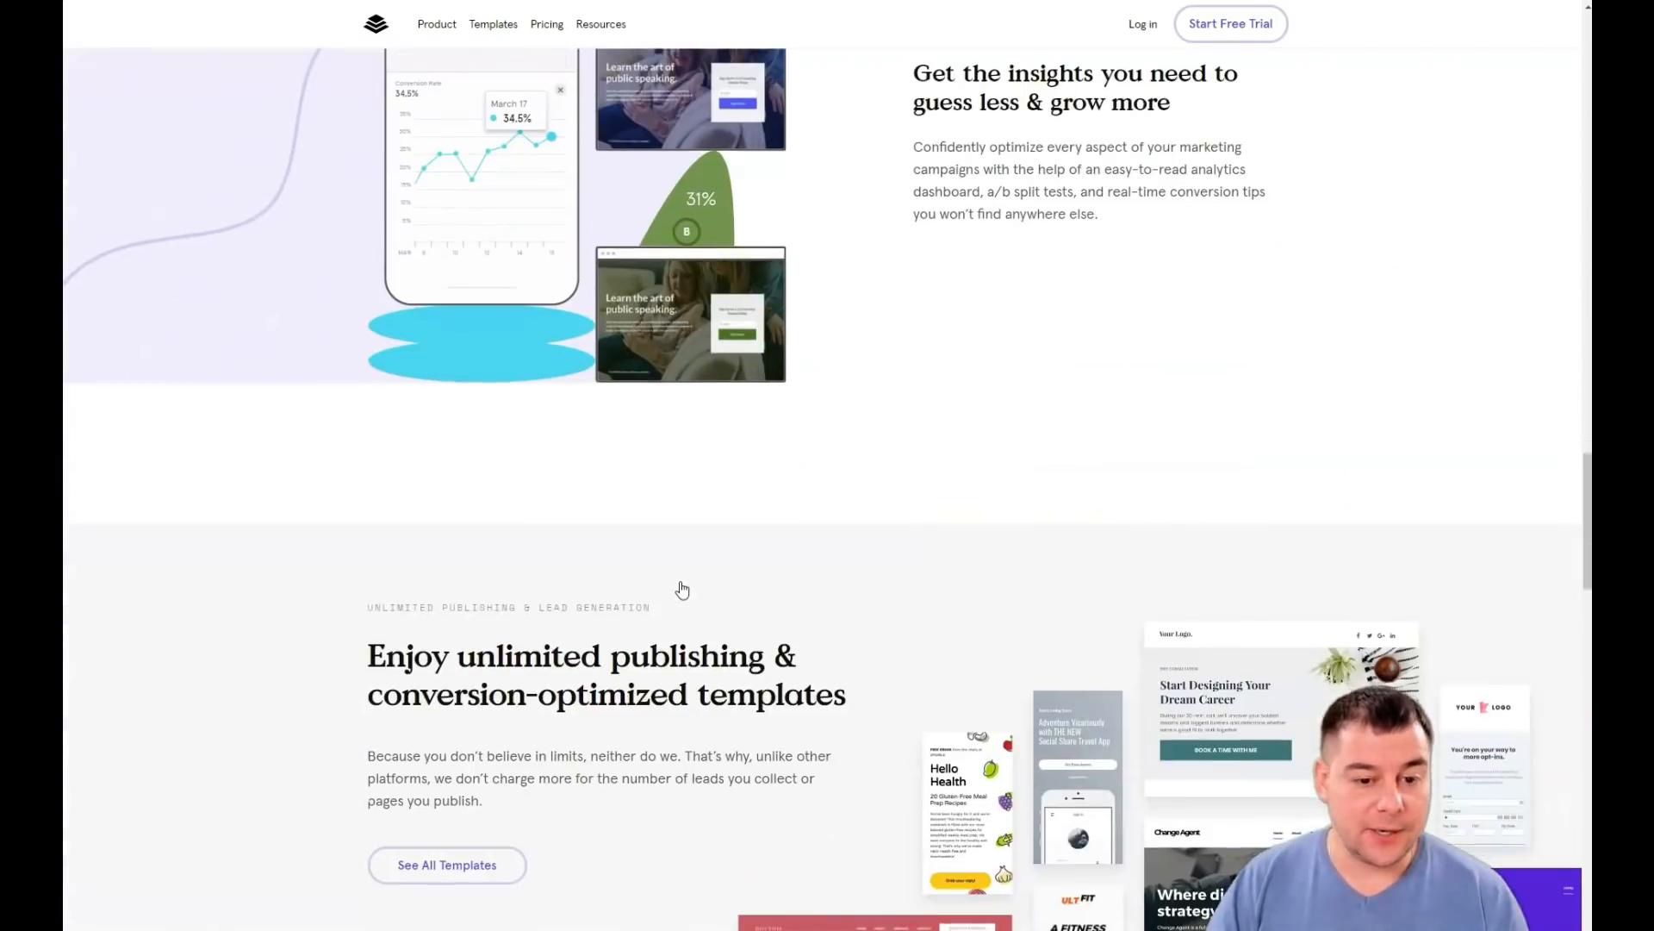
pyautogui.scroll(-6, 681, 590)
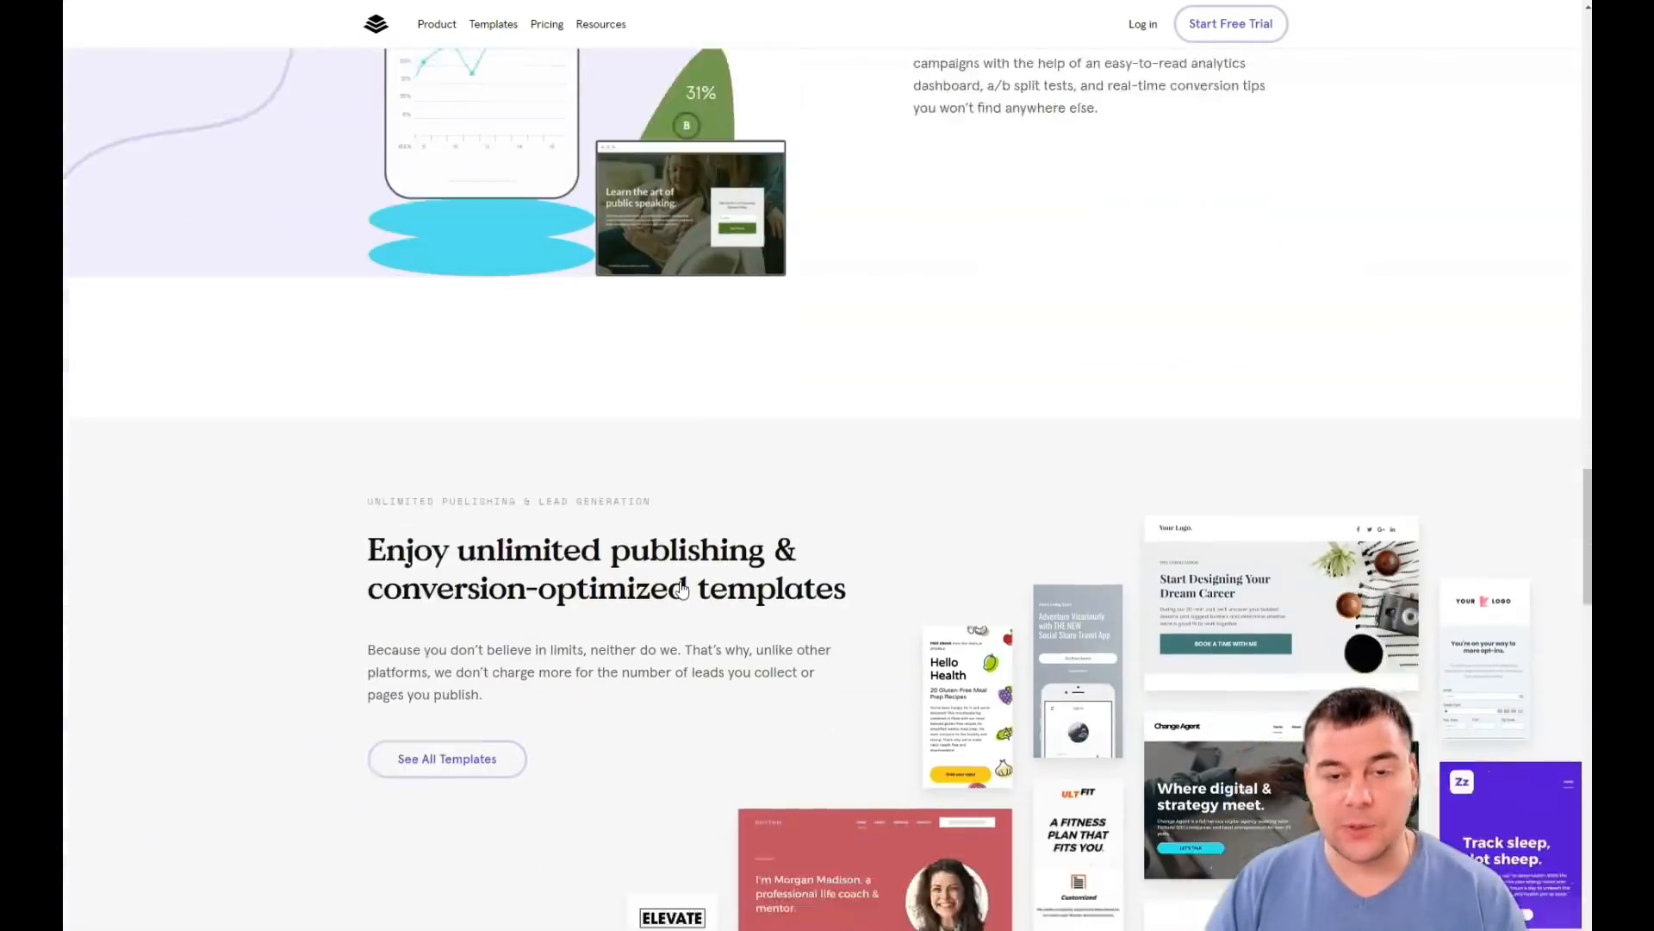
pyautogui.scroll(-4, 682, 589)
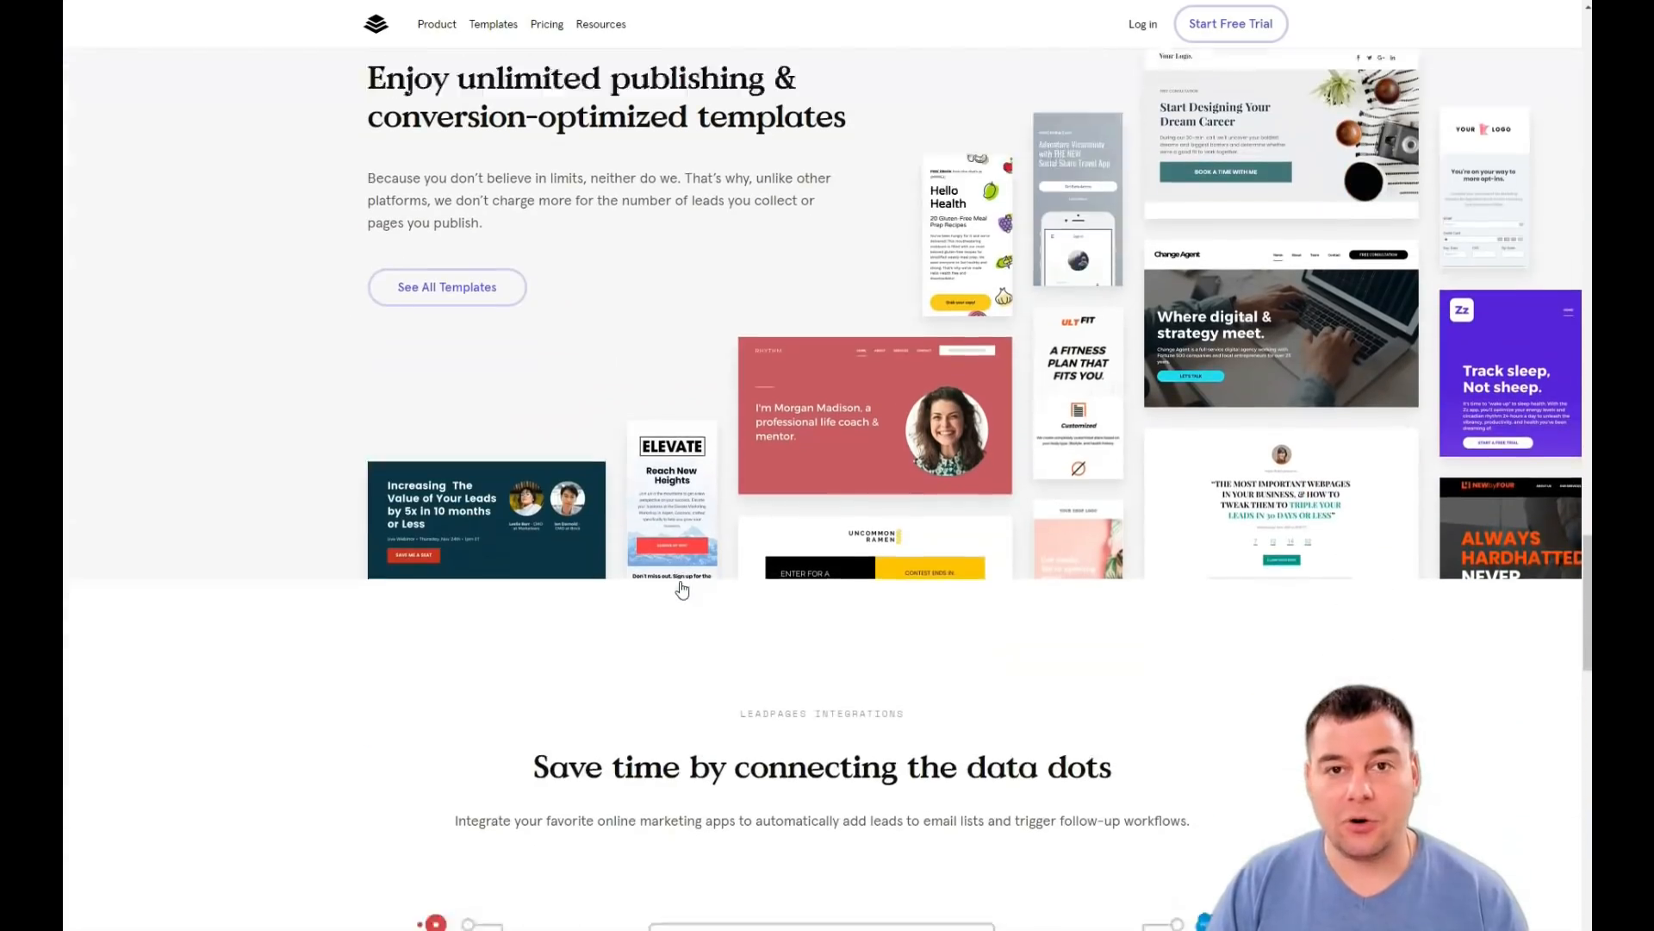
pyautogui.scroll(-4, 682, 589)
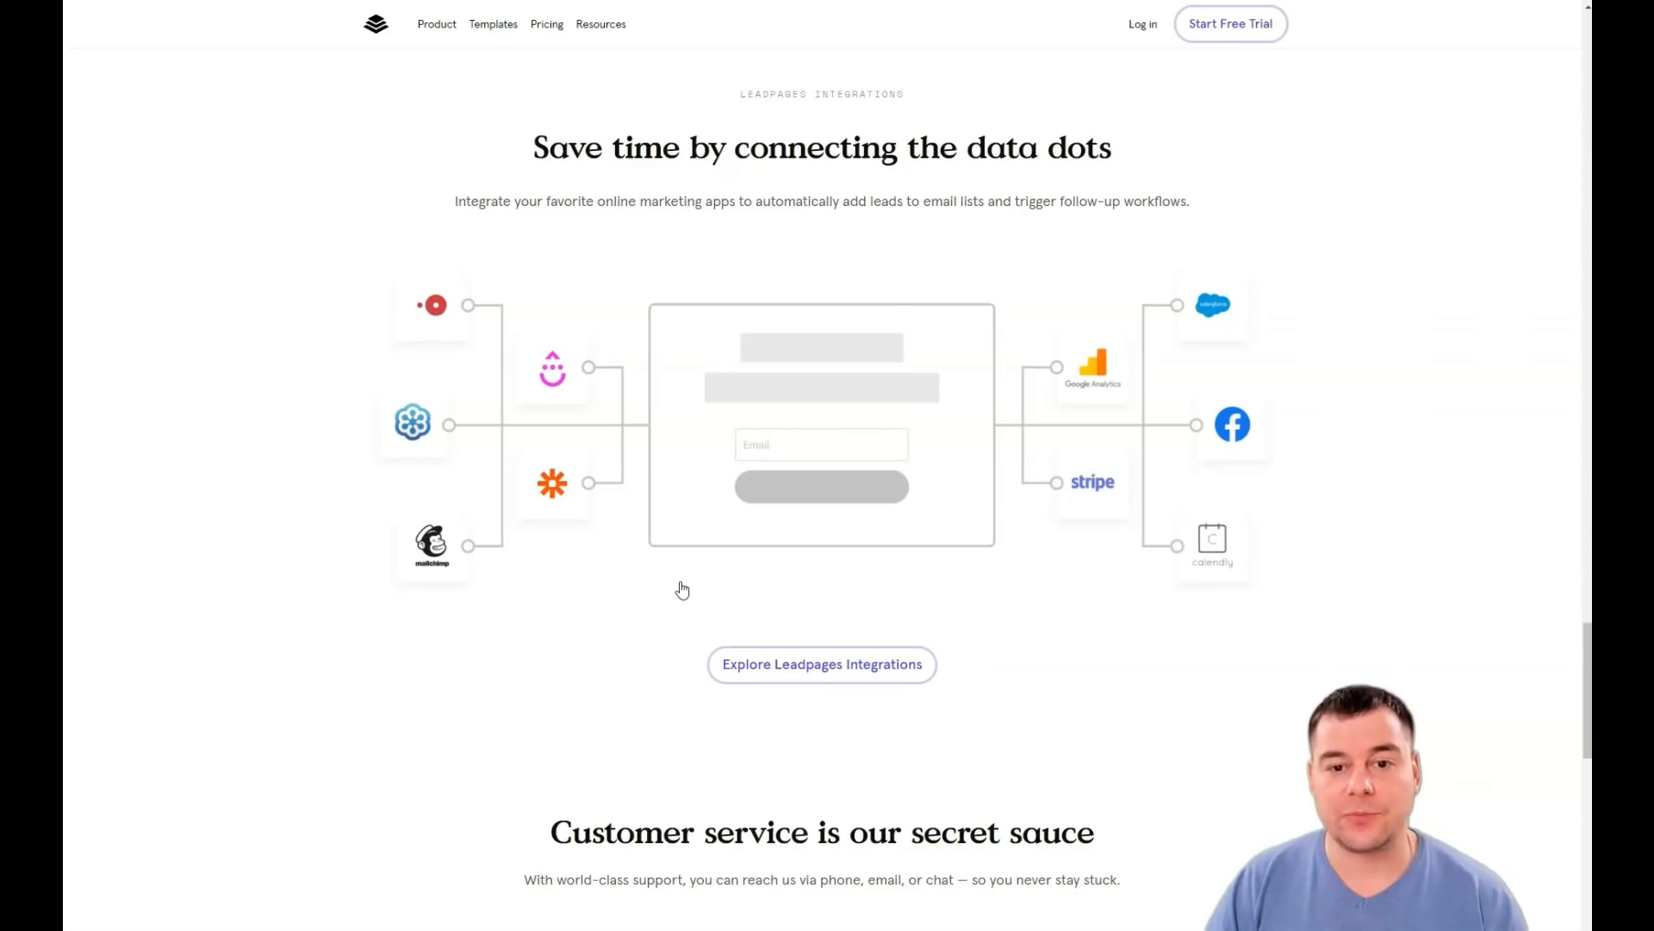
pyautogui.scroll(-4, 682, 589)
pyautogui.scroll(-4, 682, 589)
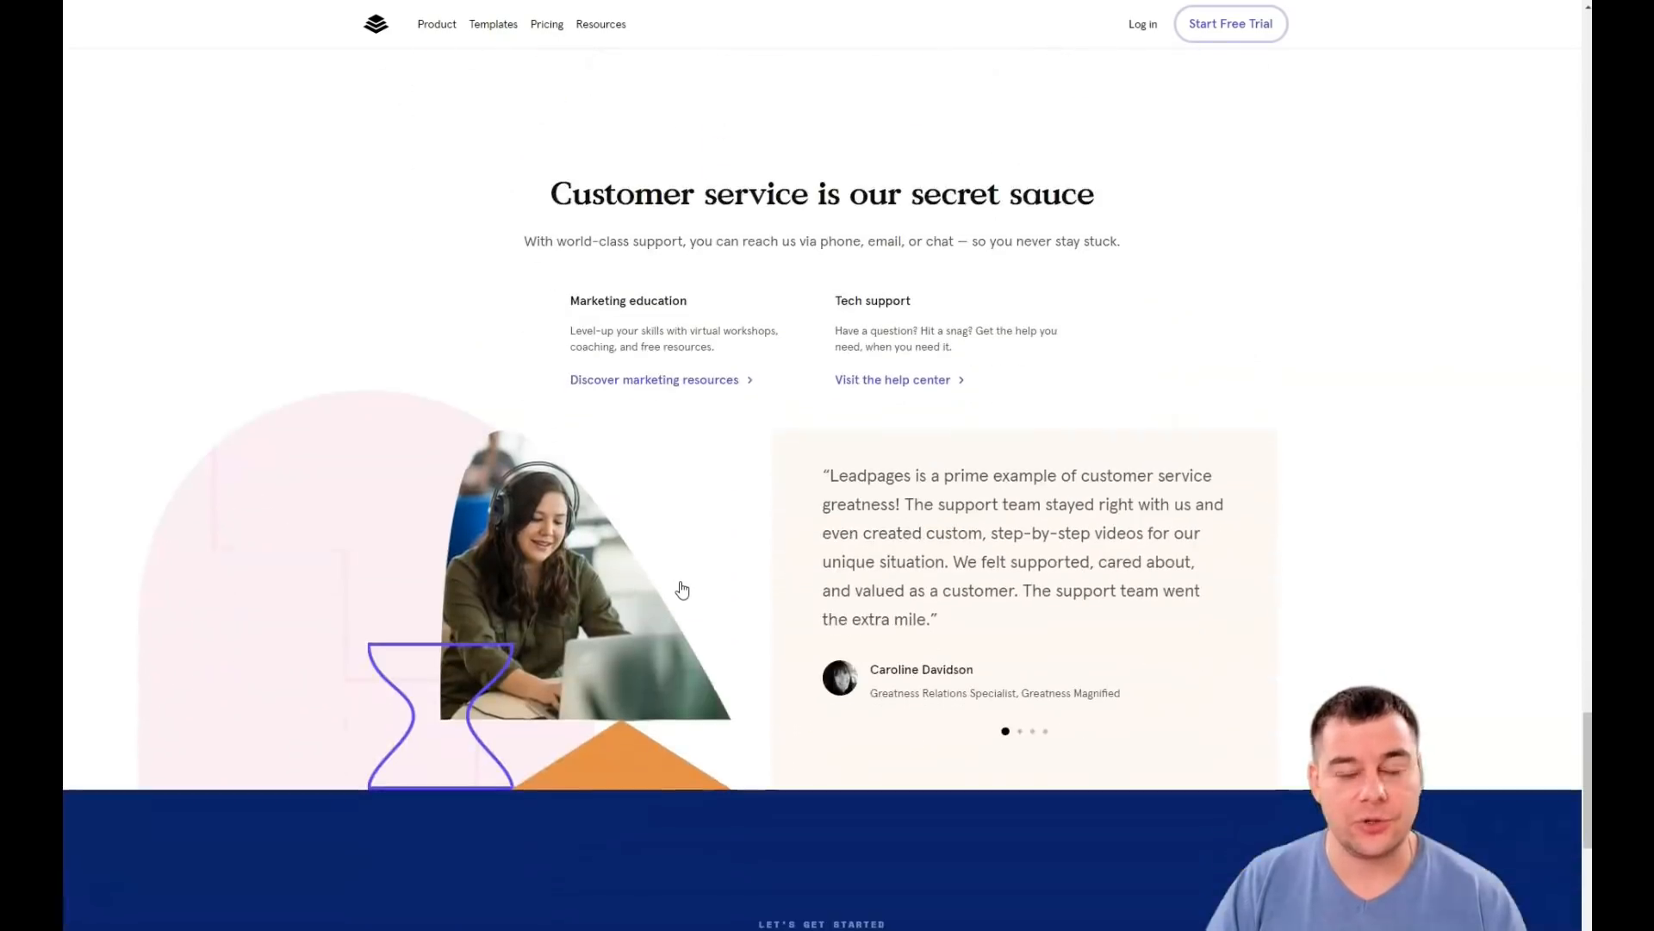
pyautogui.scroll(-7, 681, 590)
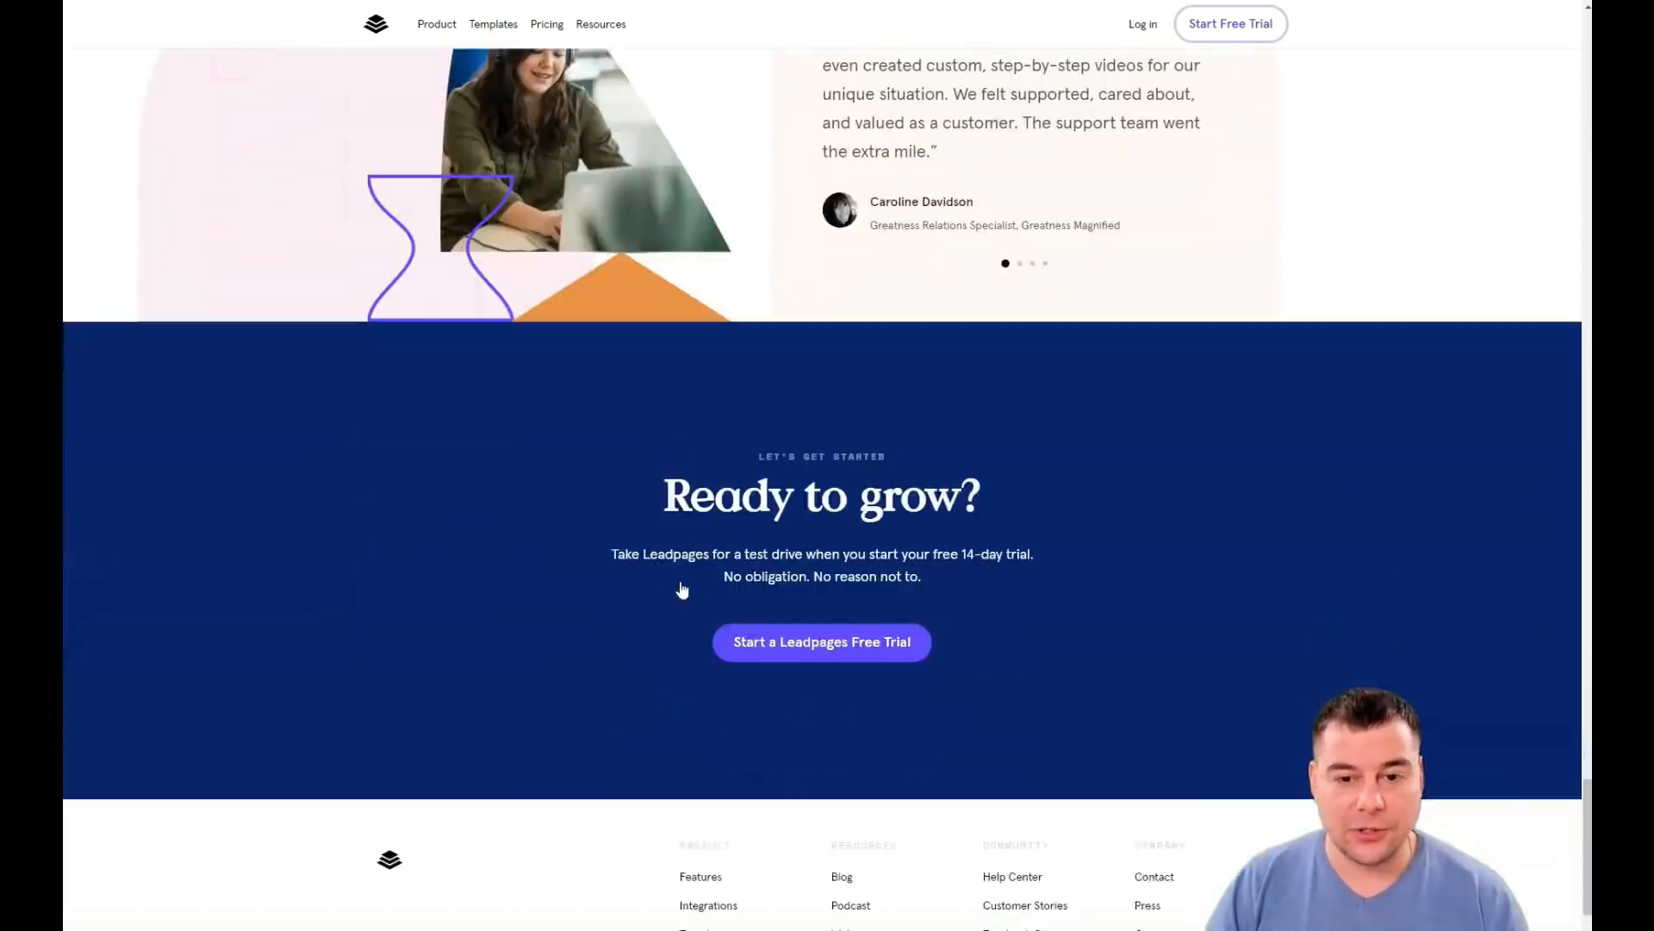
pyautogui.scroll(-2, 681, 589)
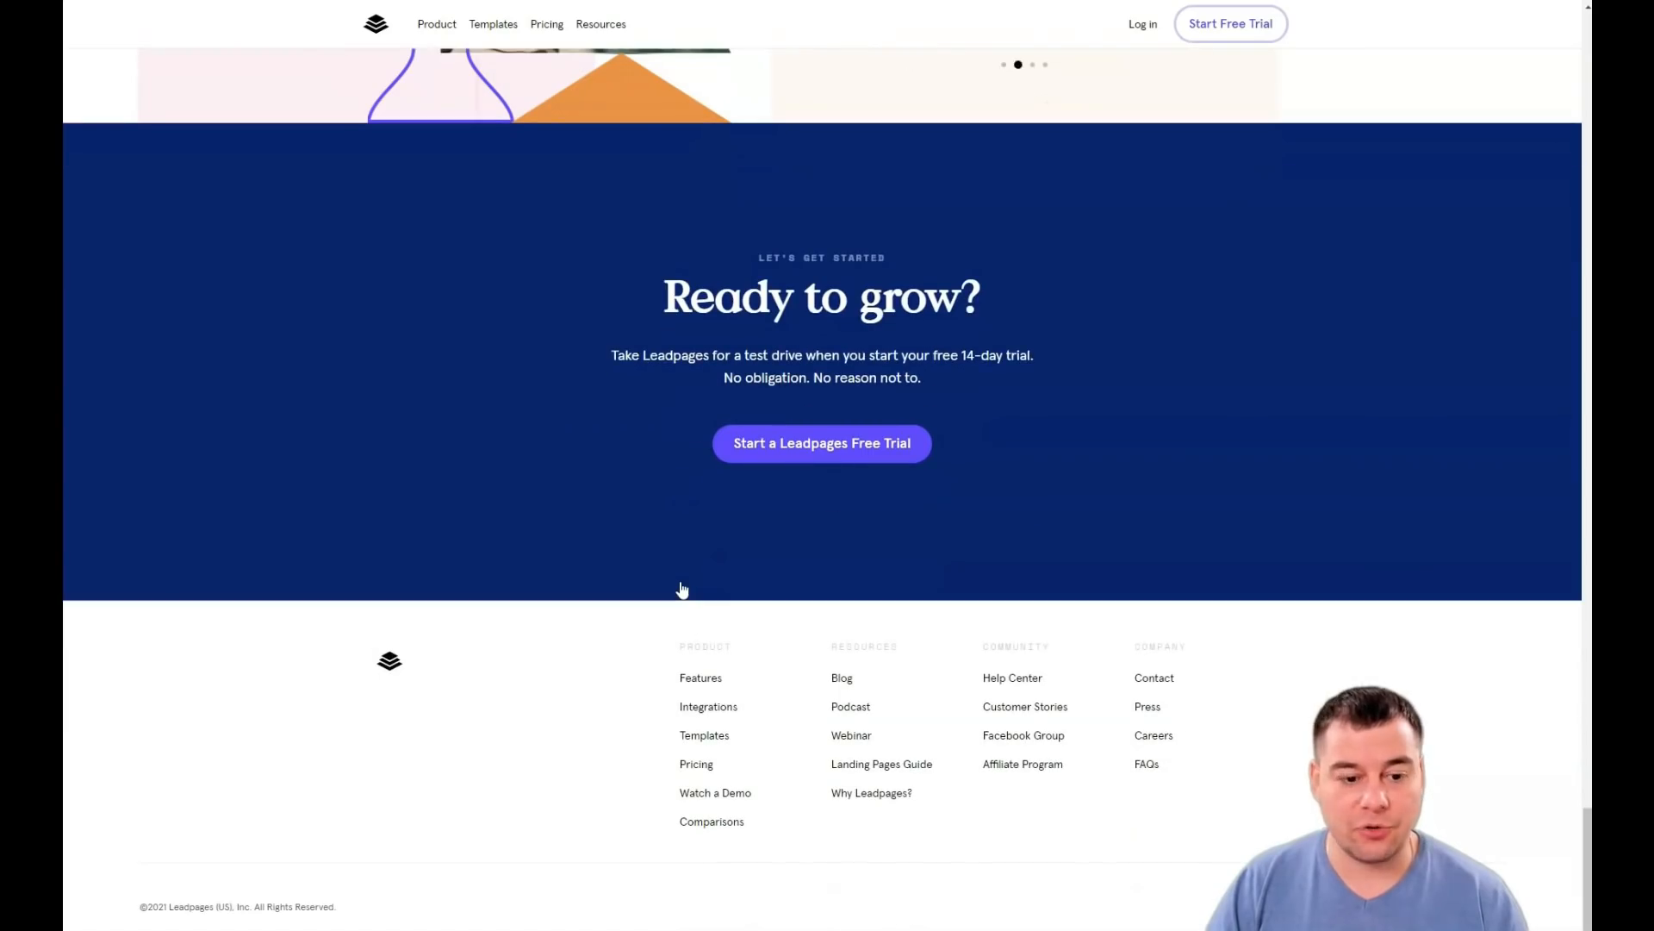
# Step: Go back over the homepage sections from the footer up to the customer stories and the feature overview
pyautogui.scroll(19, 681, 590)
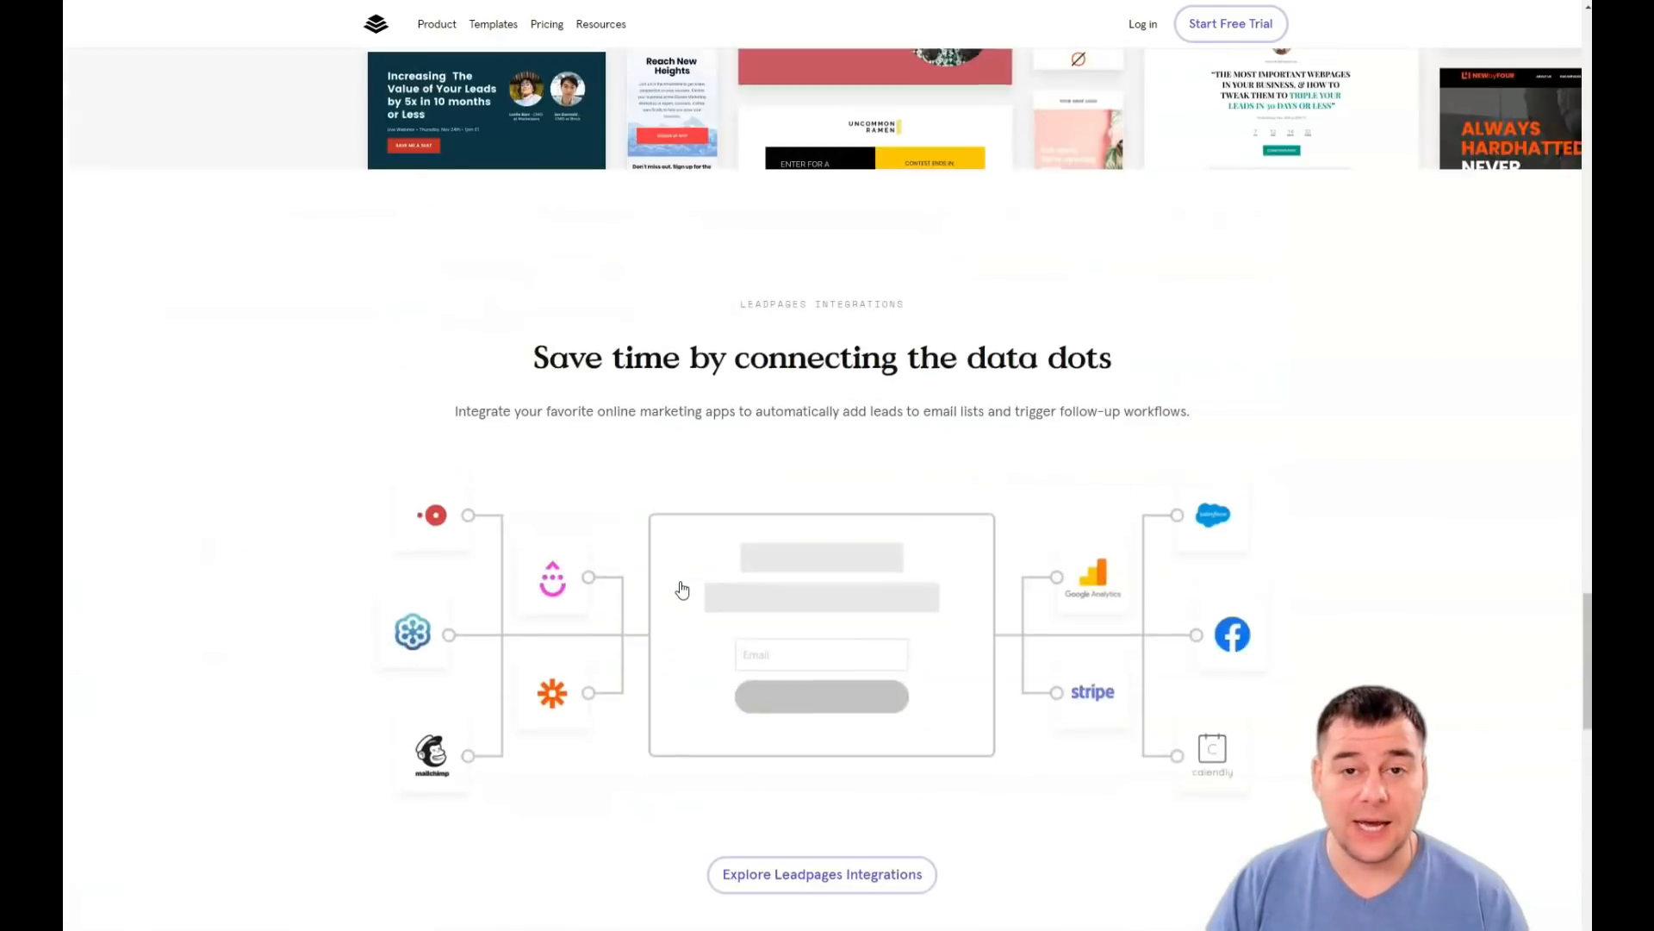
pyautogui.scroll(8, 681, 590)
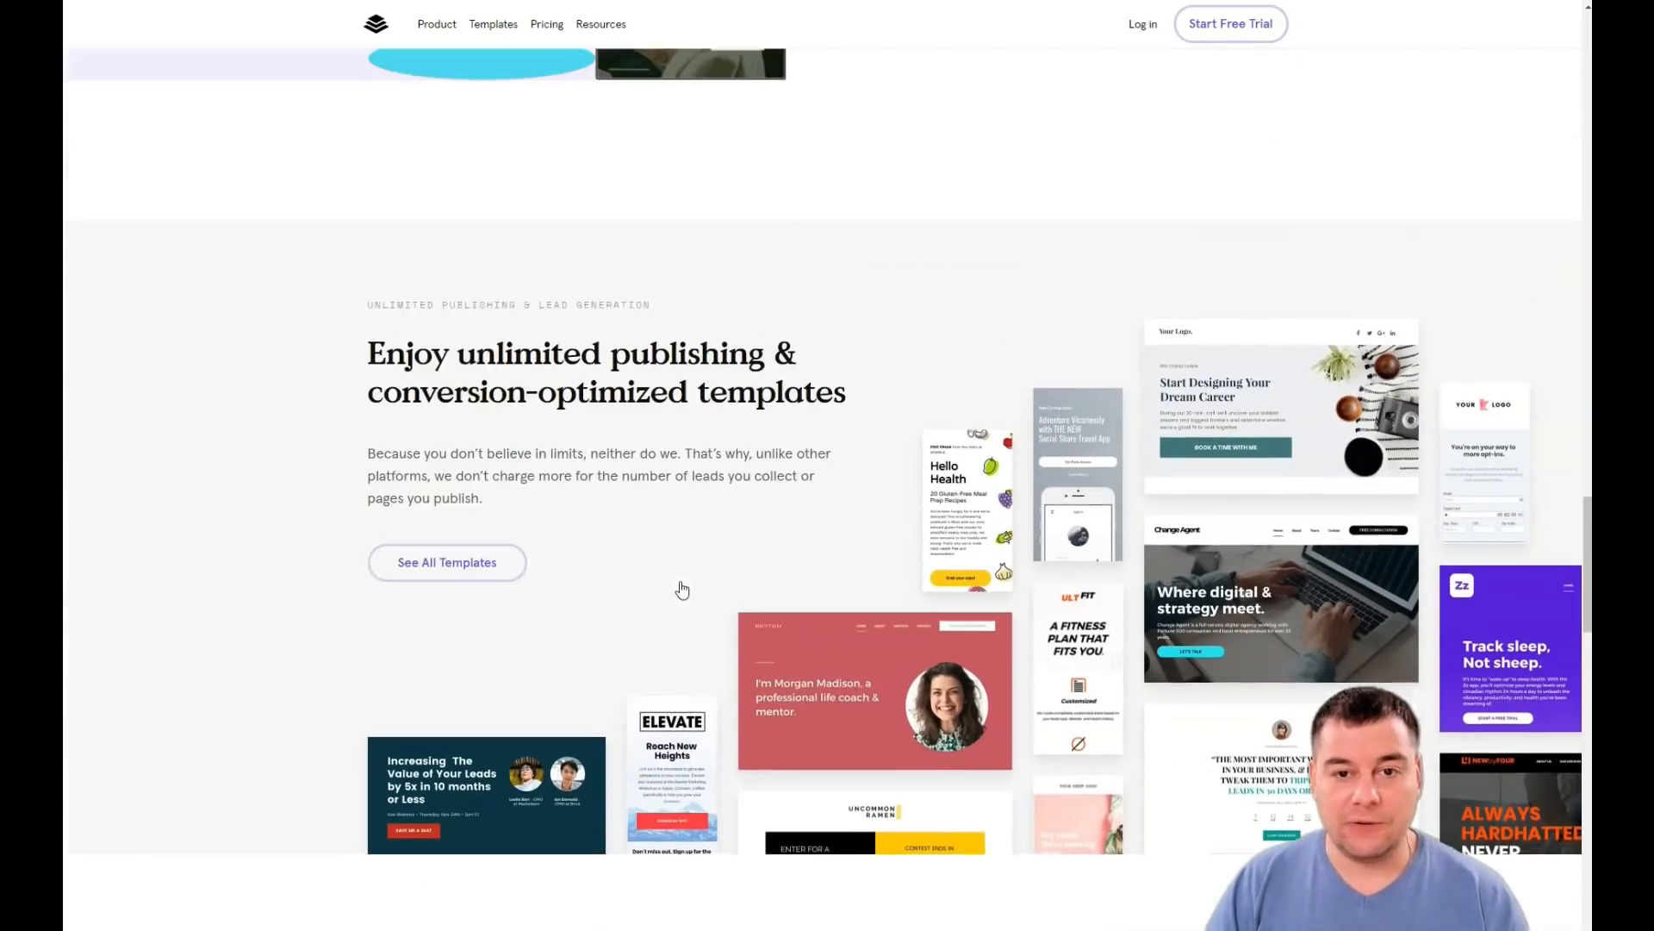
pyautogui.scroll(7, 682, 590)
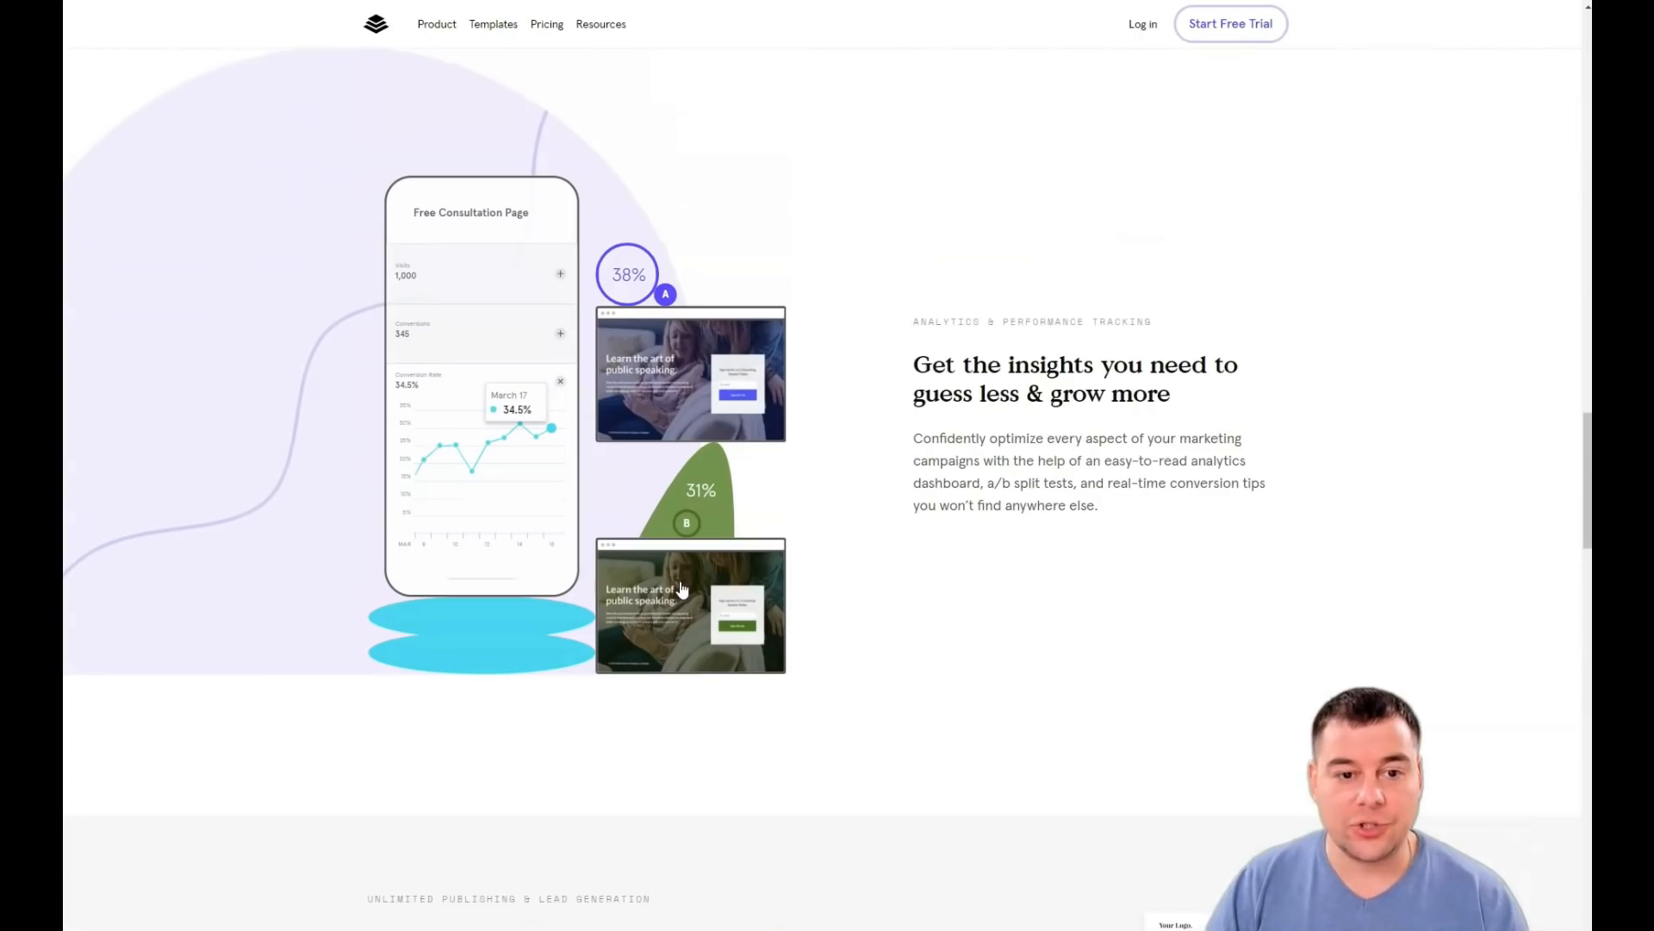
pyautogui.scroll(6, 681, 590)
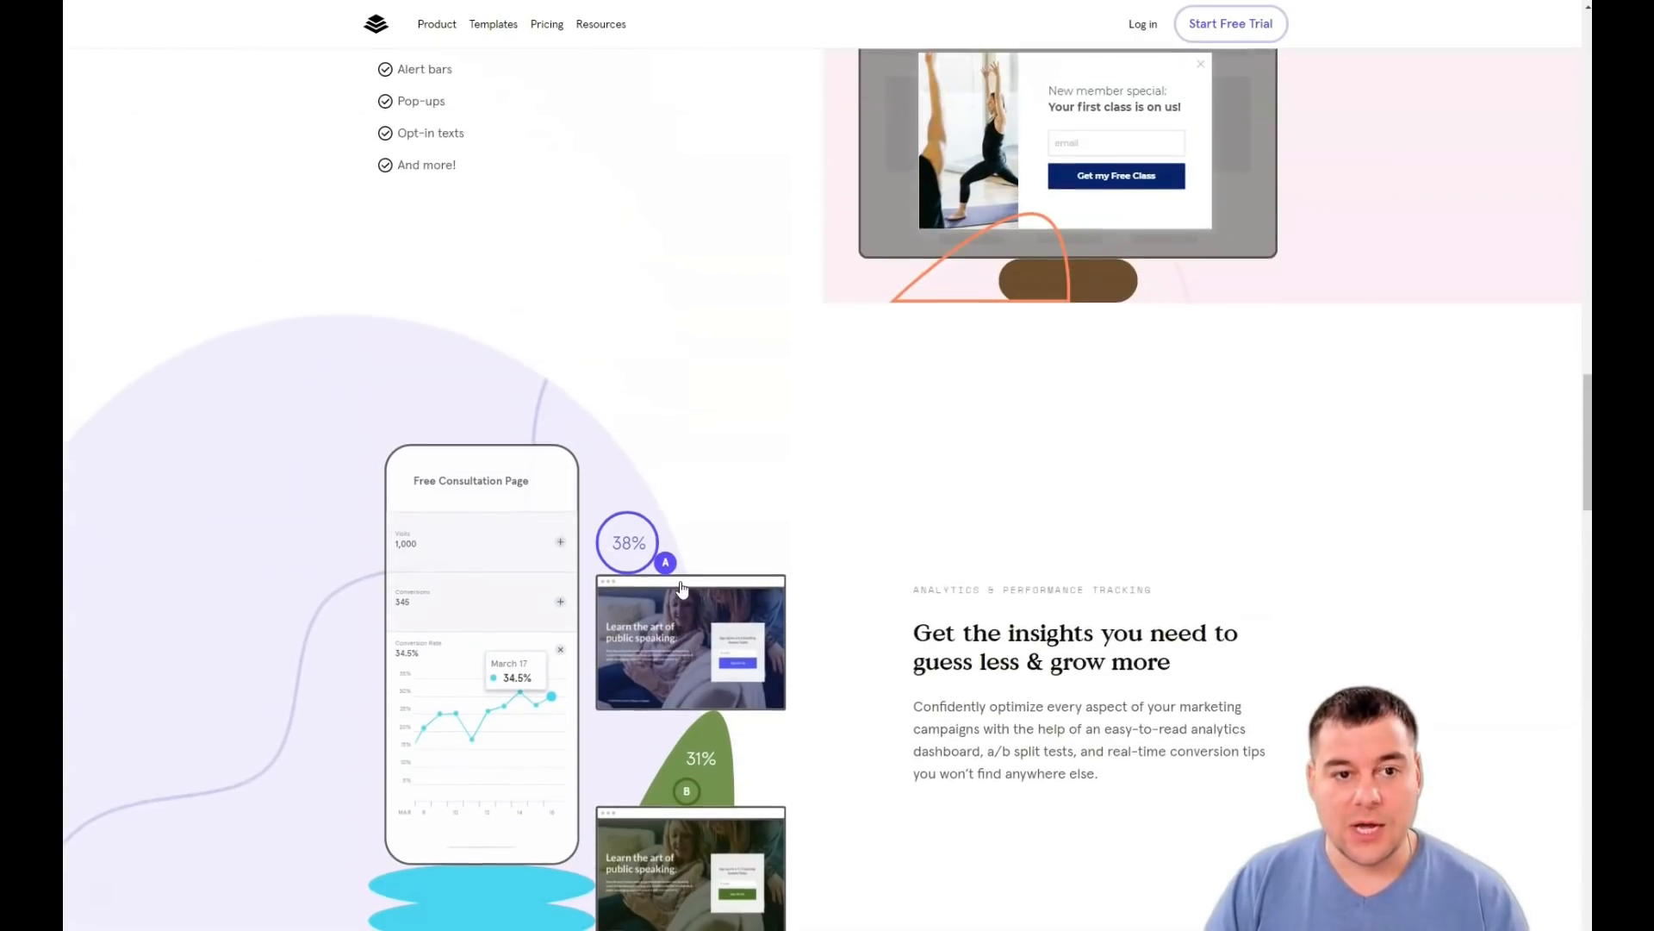
pyautogui.scroll(3, 682, 590)
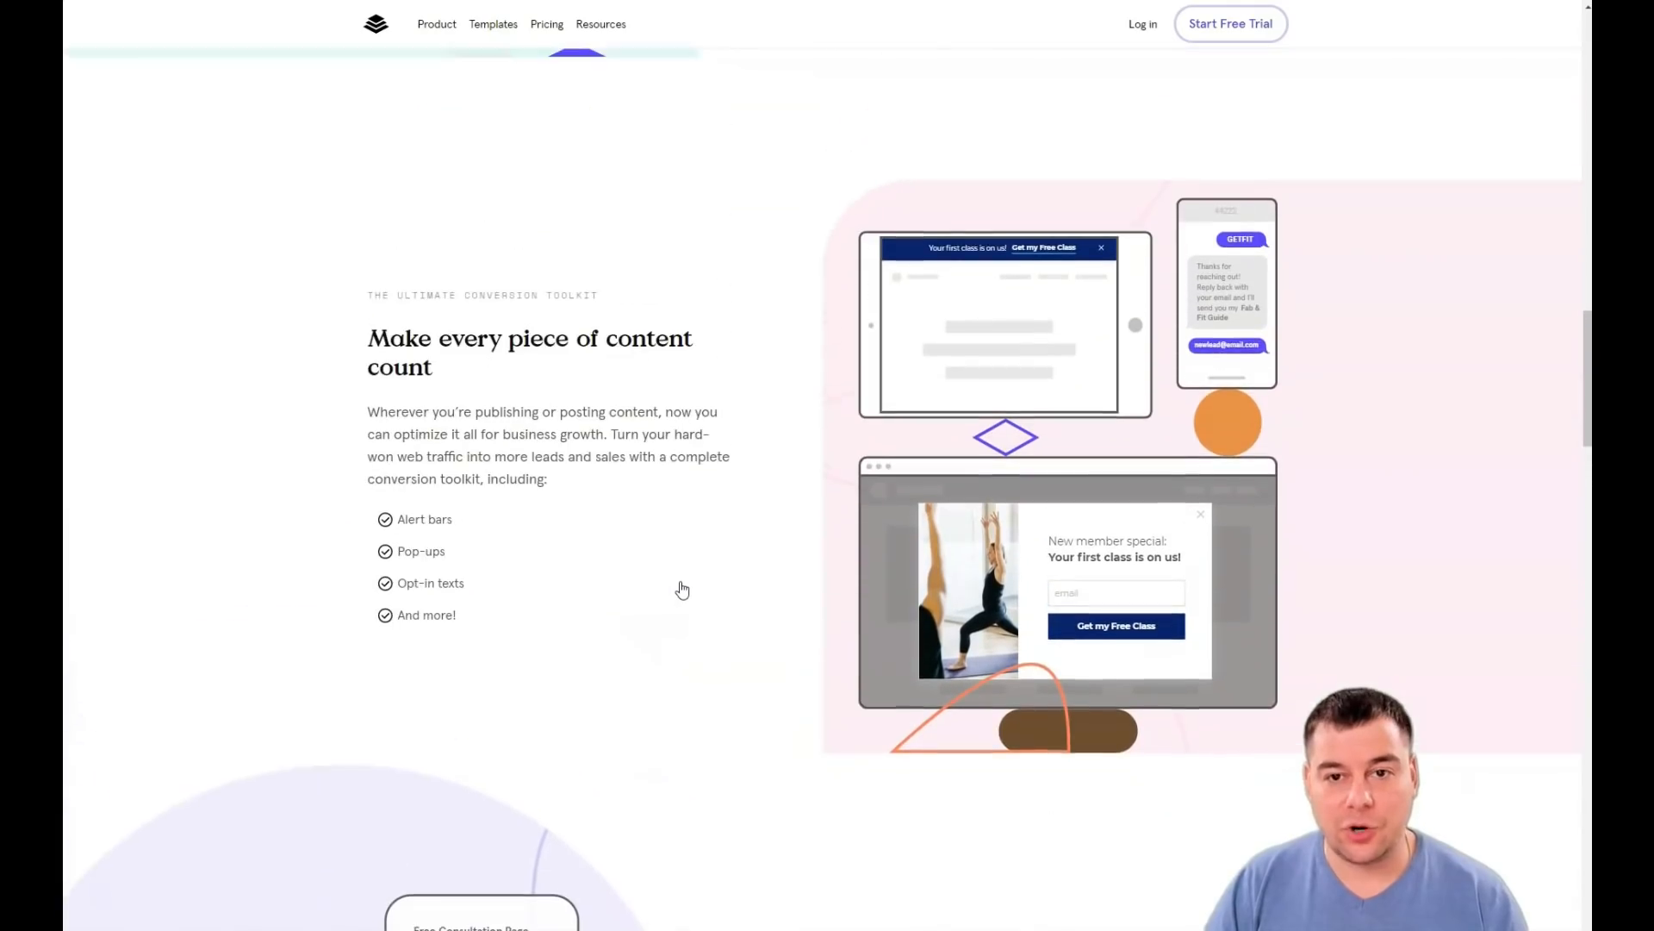
pyautogui.scroll(2, 681, 589)
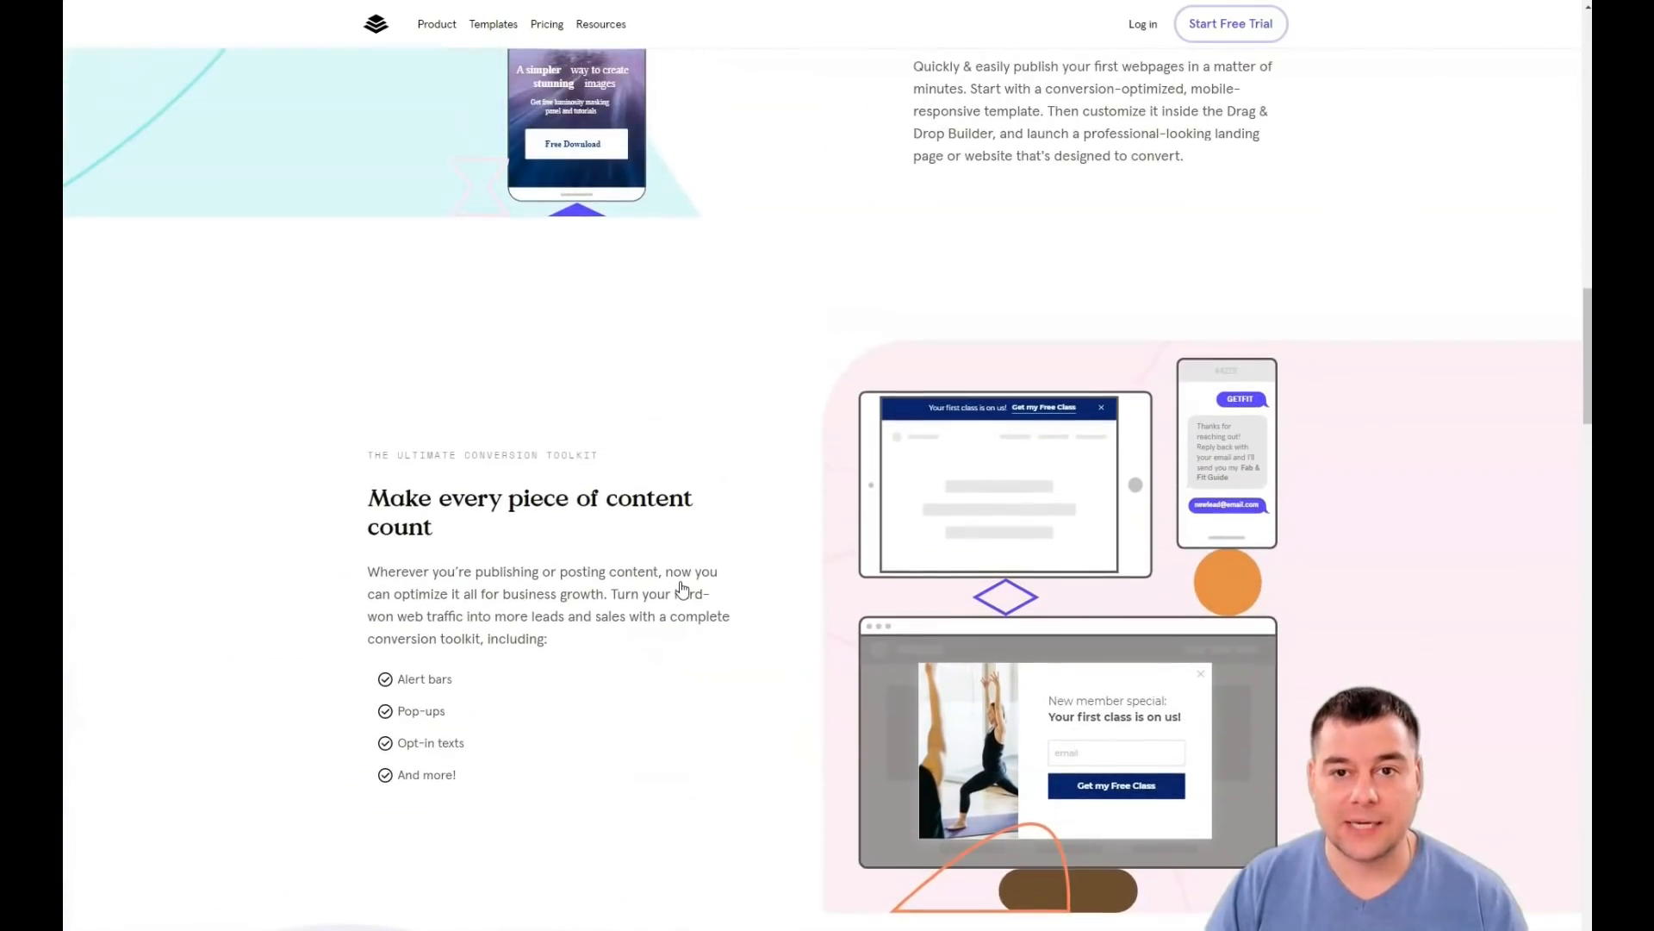
pyautogui.scroll(4, 681, 590)
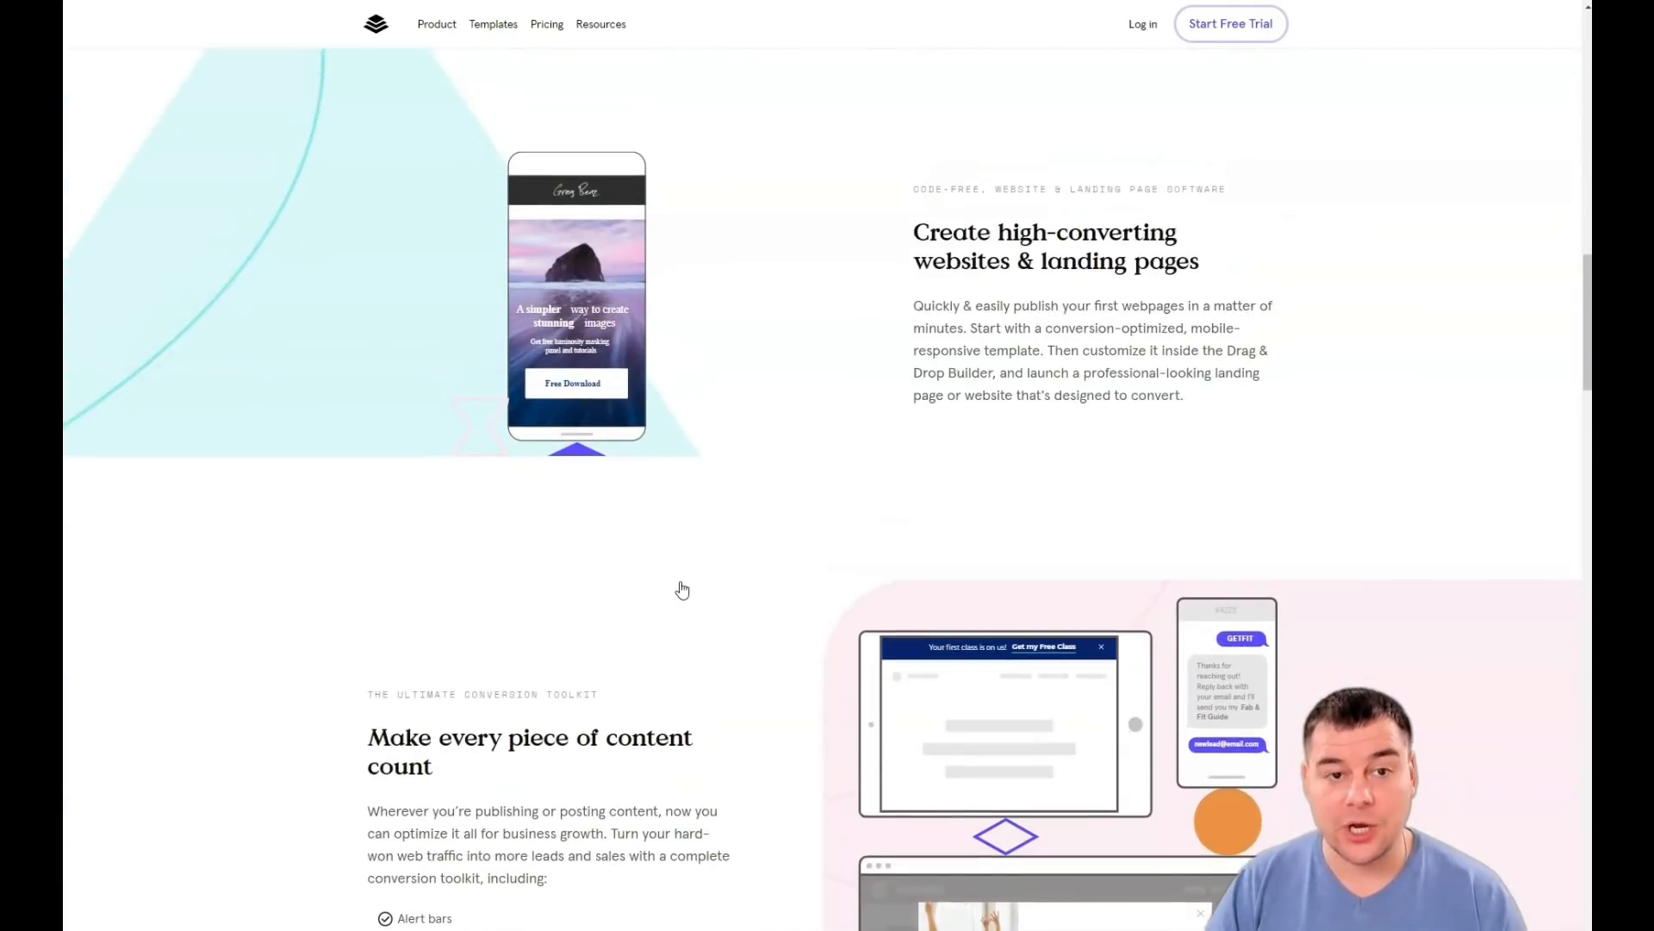
pyautogui.scroll(3, 681, 589)
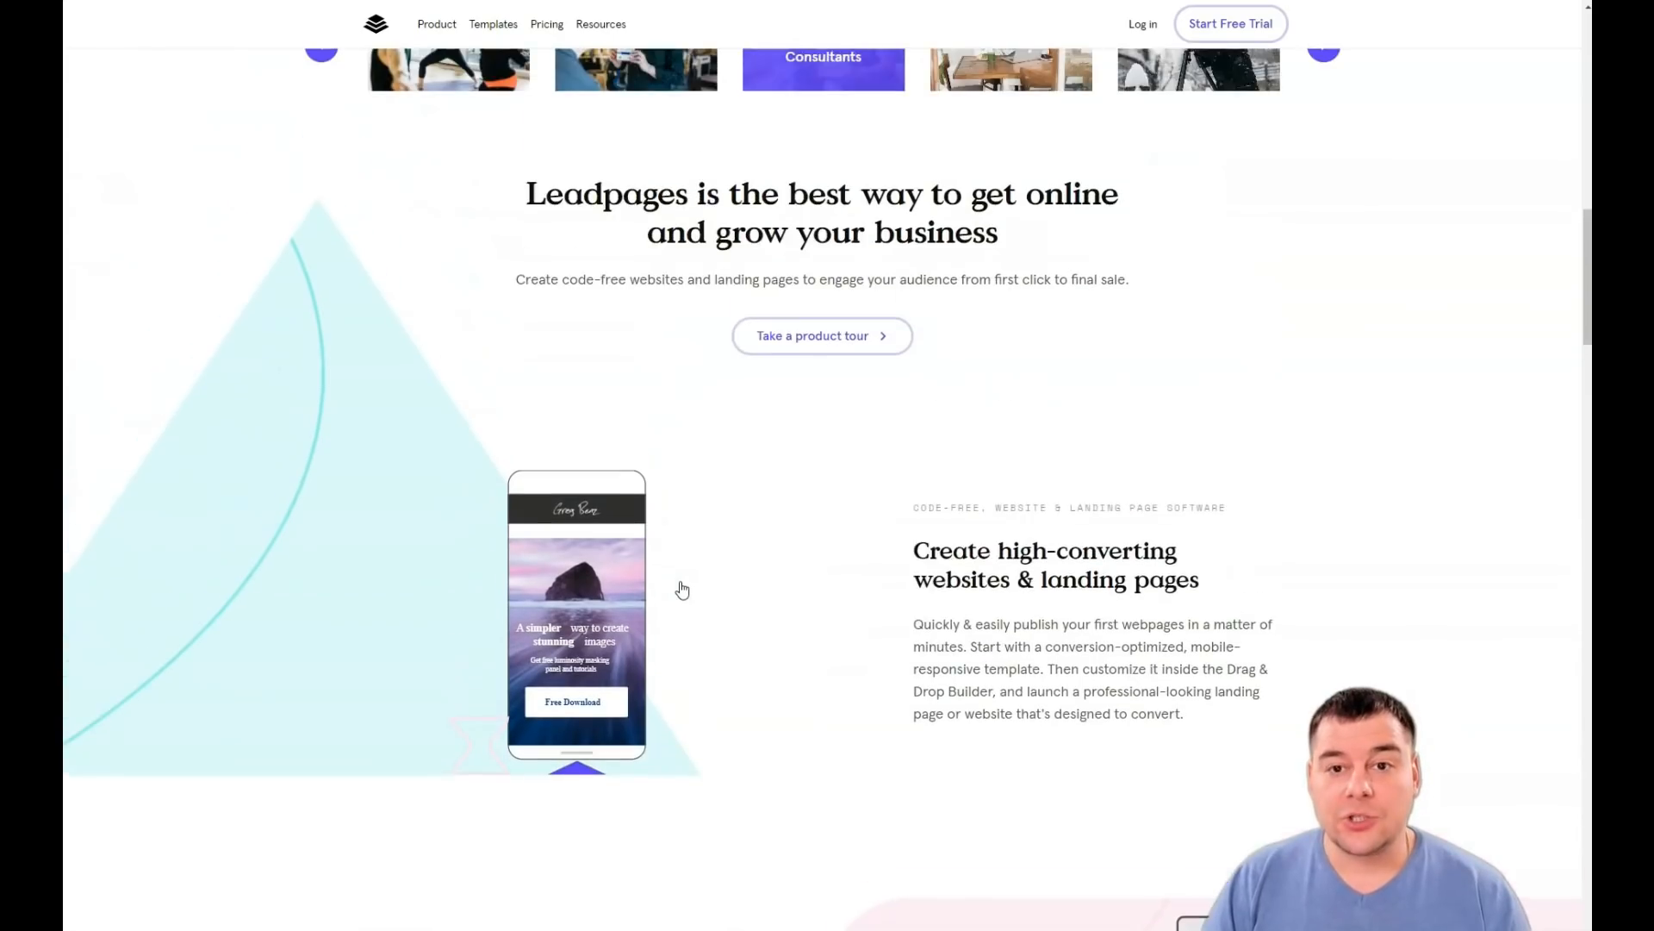
pyautogui.scroll(3, 682, 589)
pyautogui.scroll(4, 682, 589)
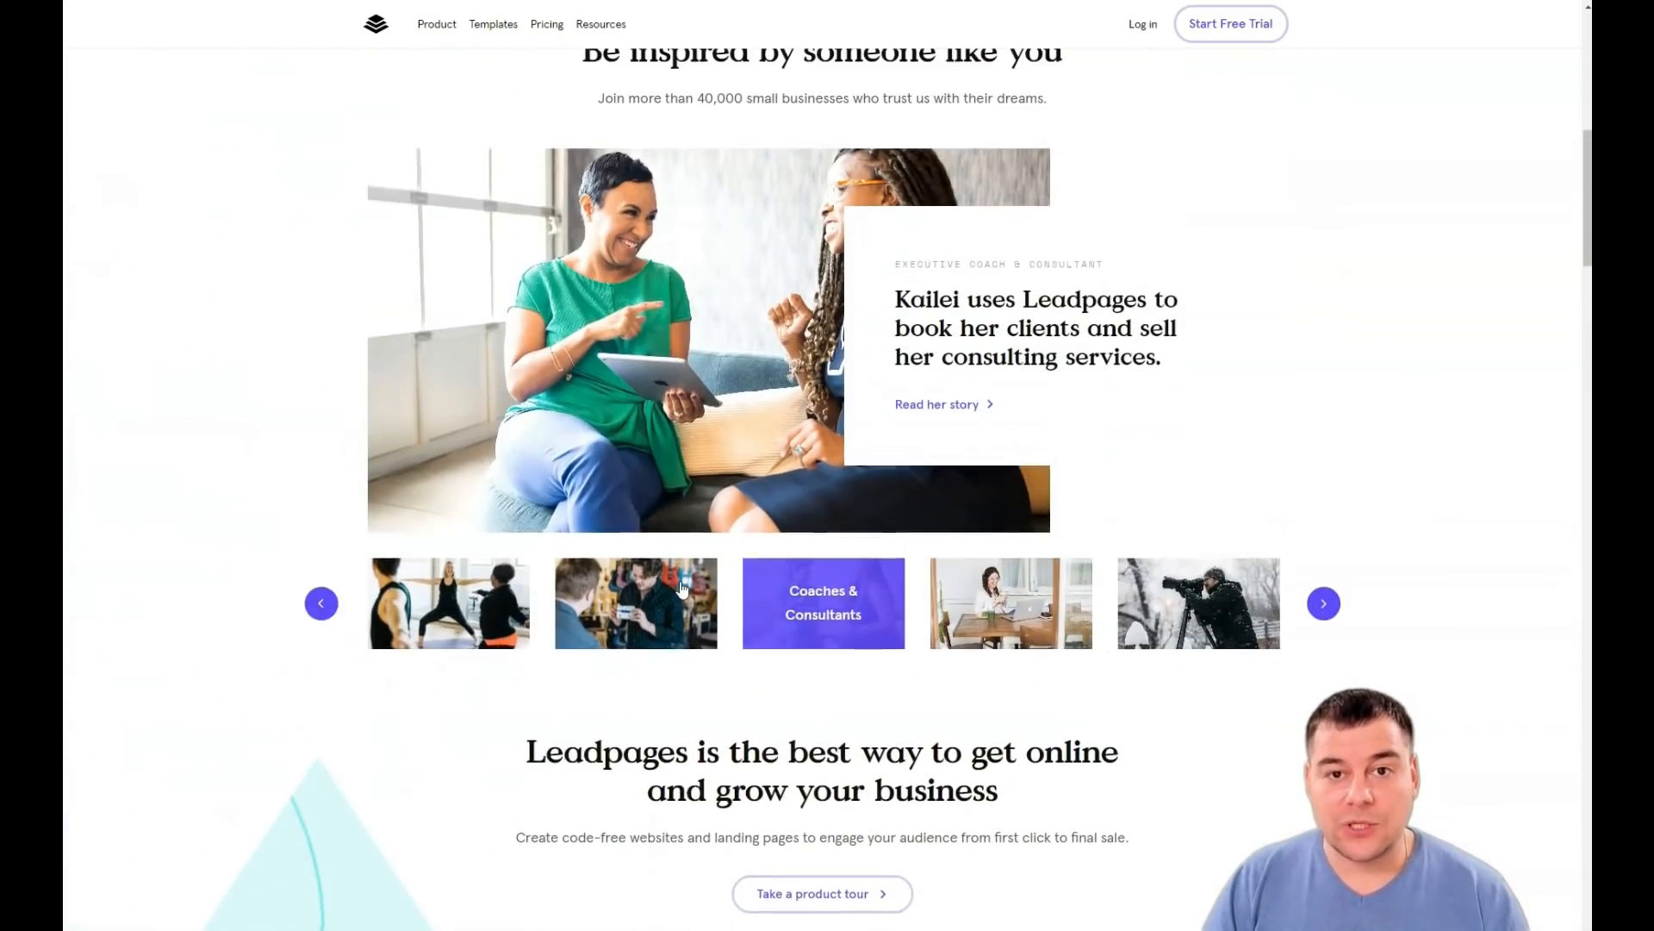
pyautogui.scroll(5, 680, 590)
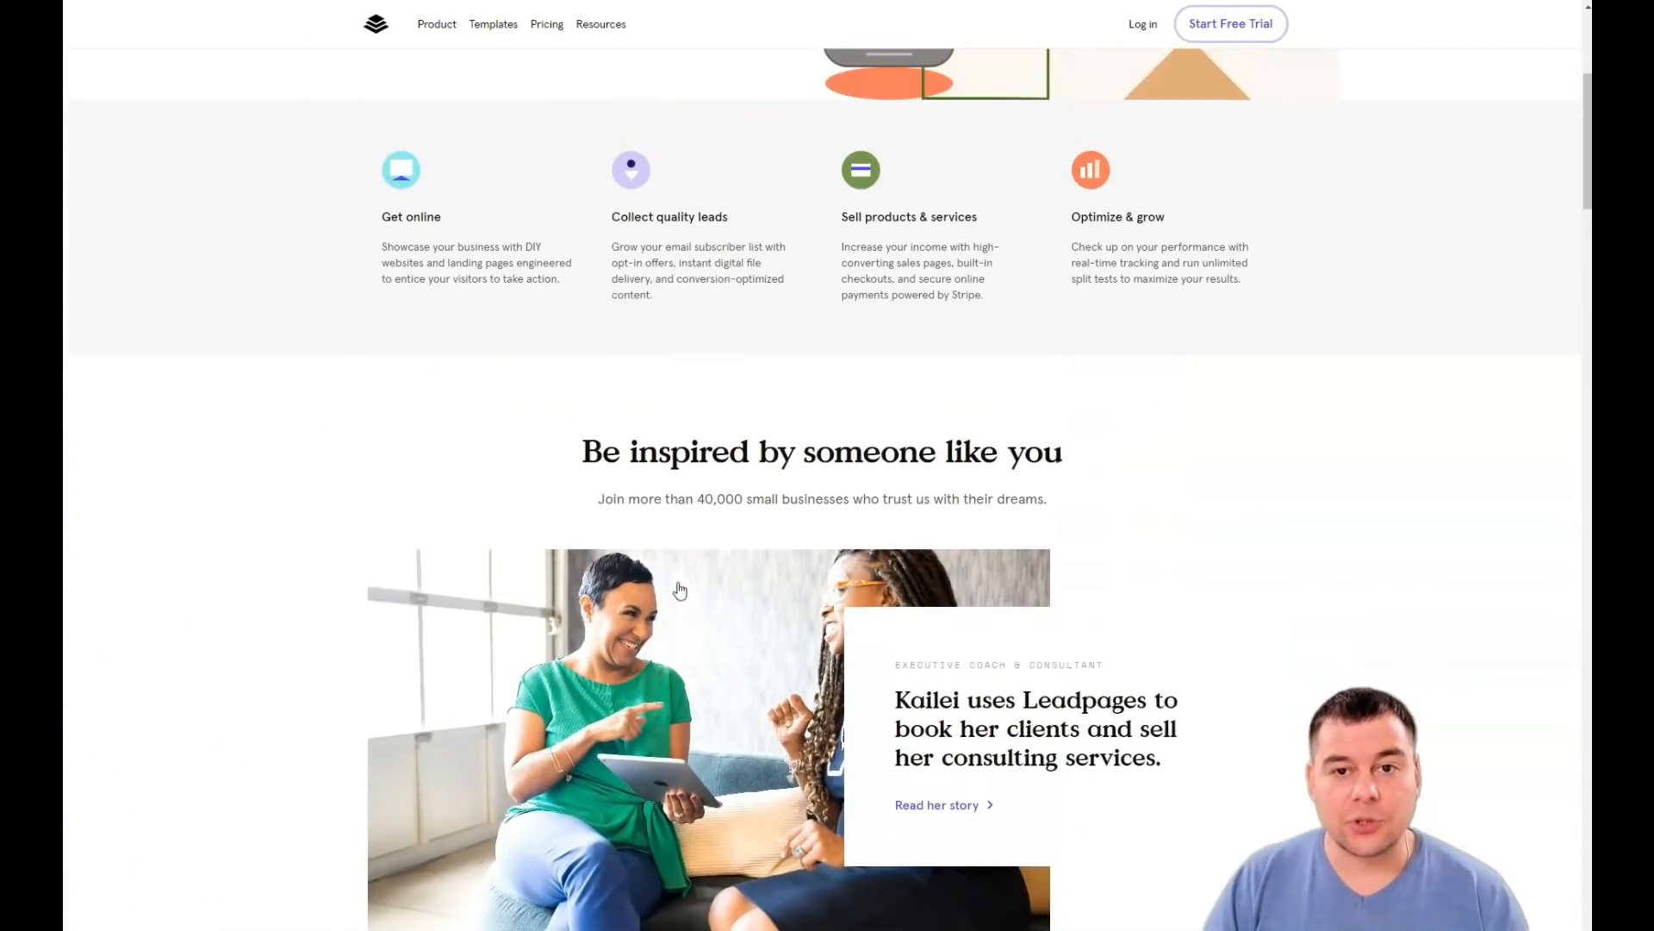
pyautogui.scroll(1, 678, 591)
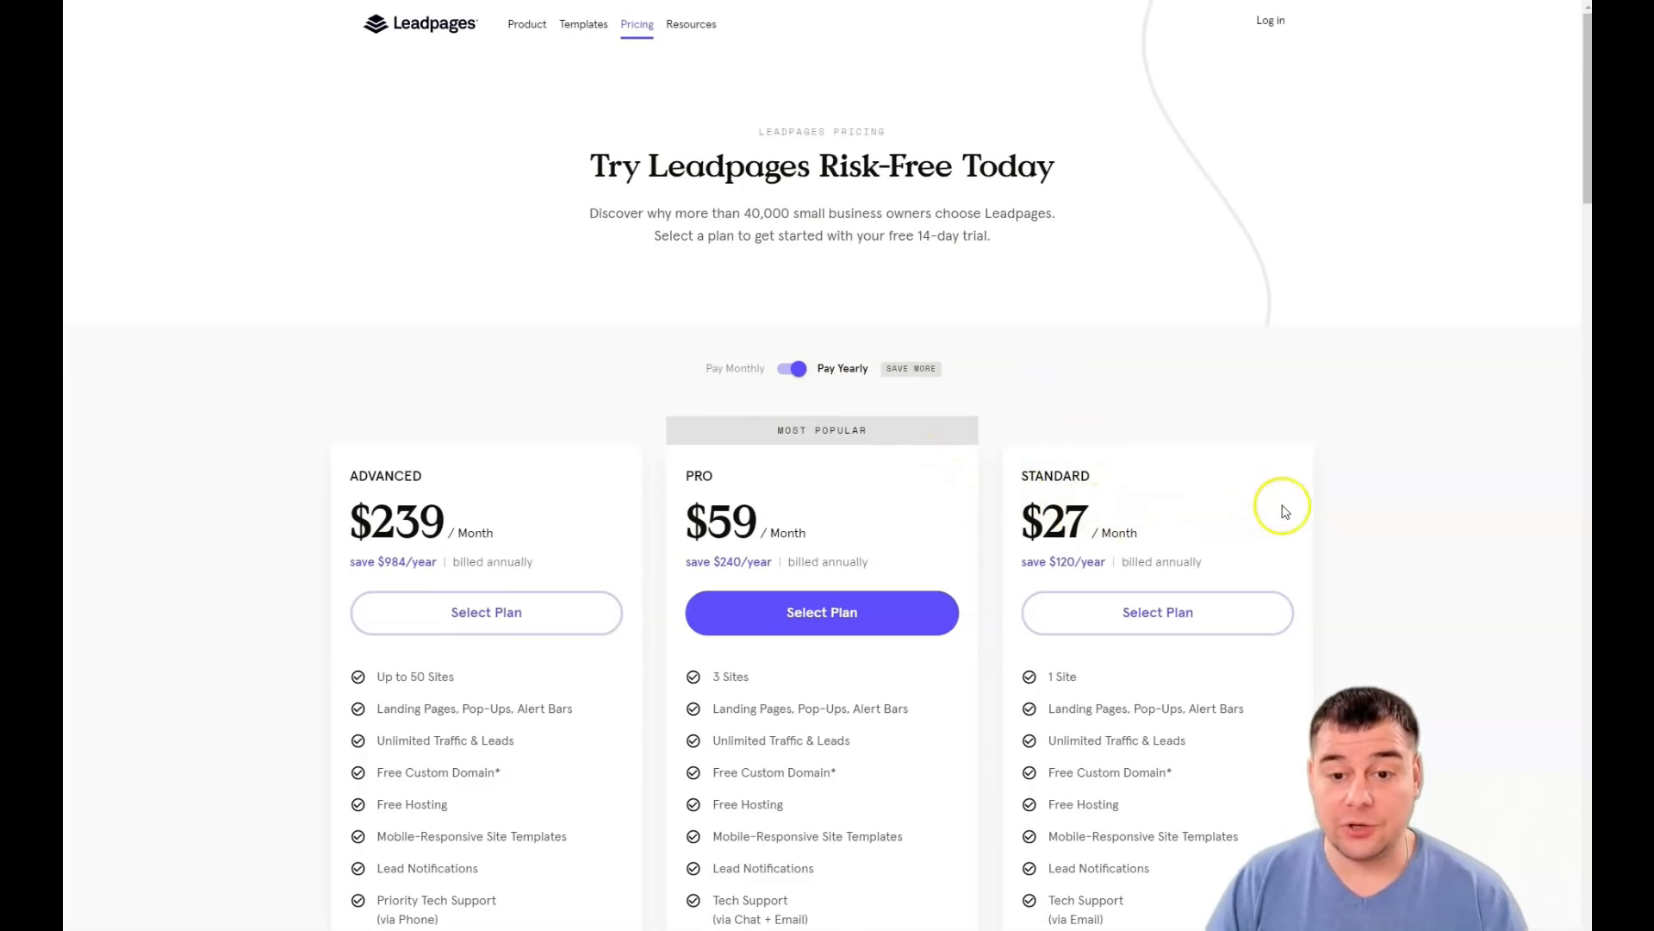
# Step: Compare the features of the Advanced, Pro and Standard plans on the pricing page, including the Pro plan's tech support details
pyautogui.scroll(-2, 1140, 499)
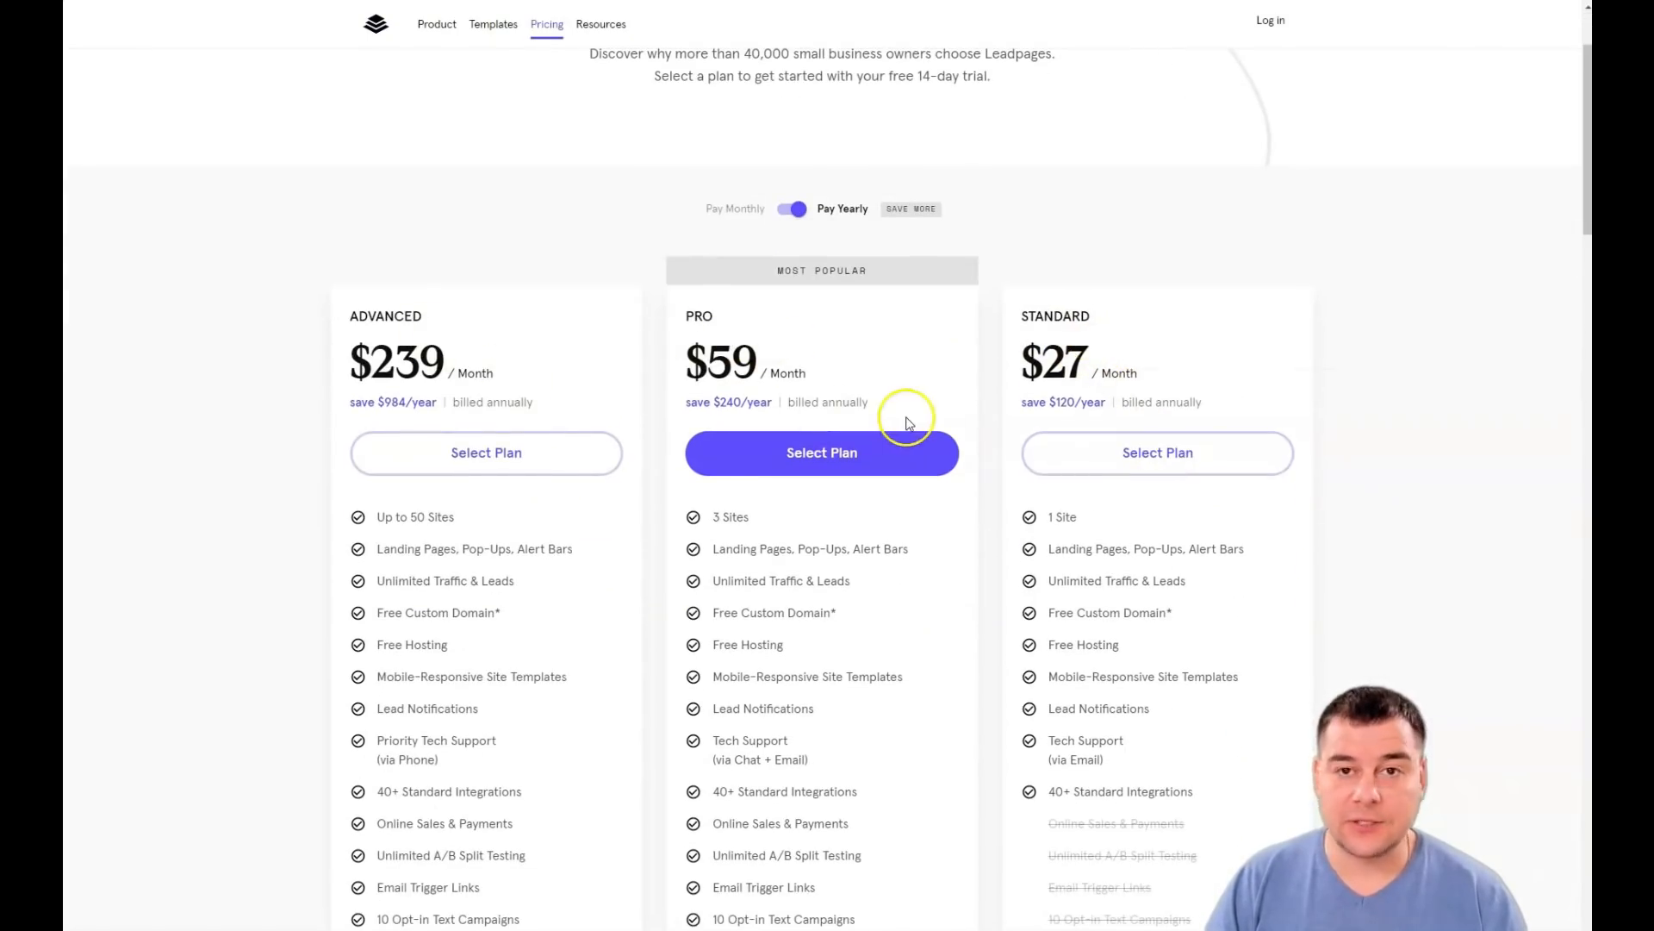
pyautogui.scroll(-2, 857, 603)
pyautogui.moveTo(859, 606)
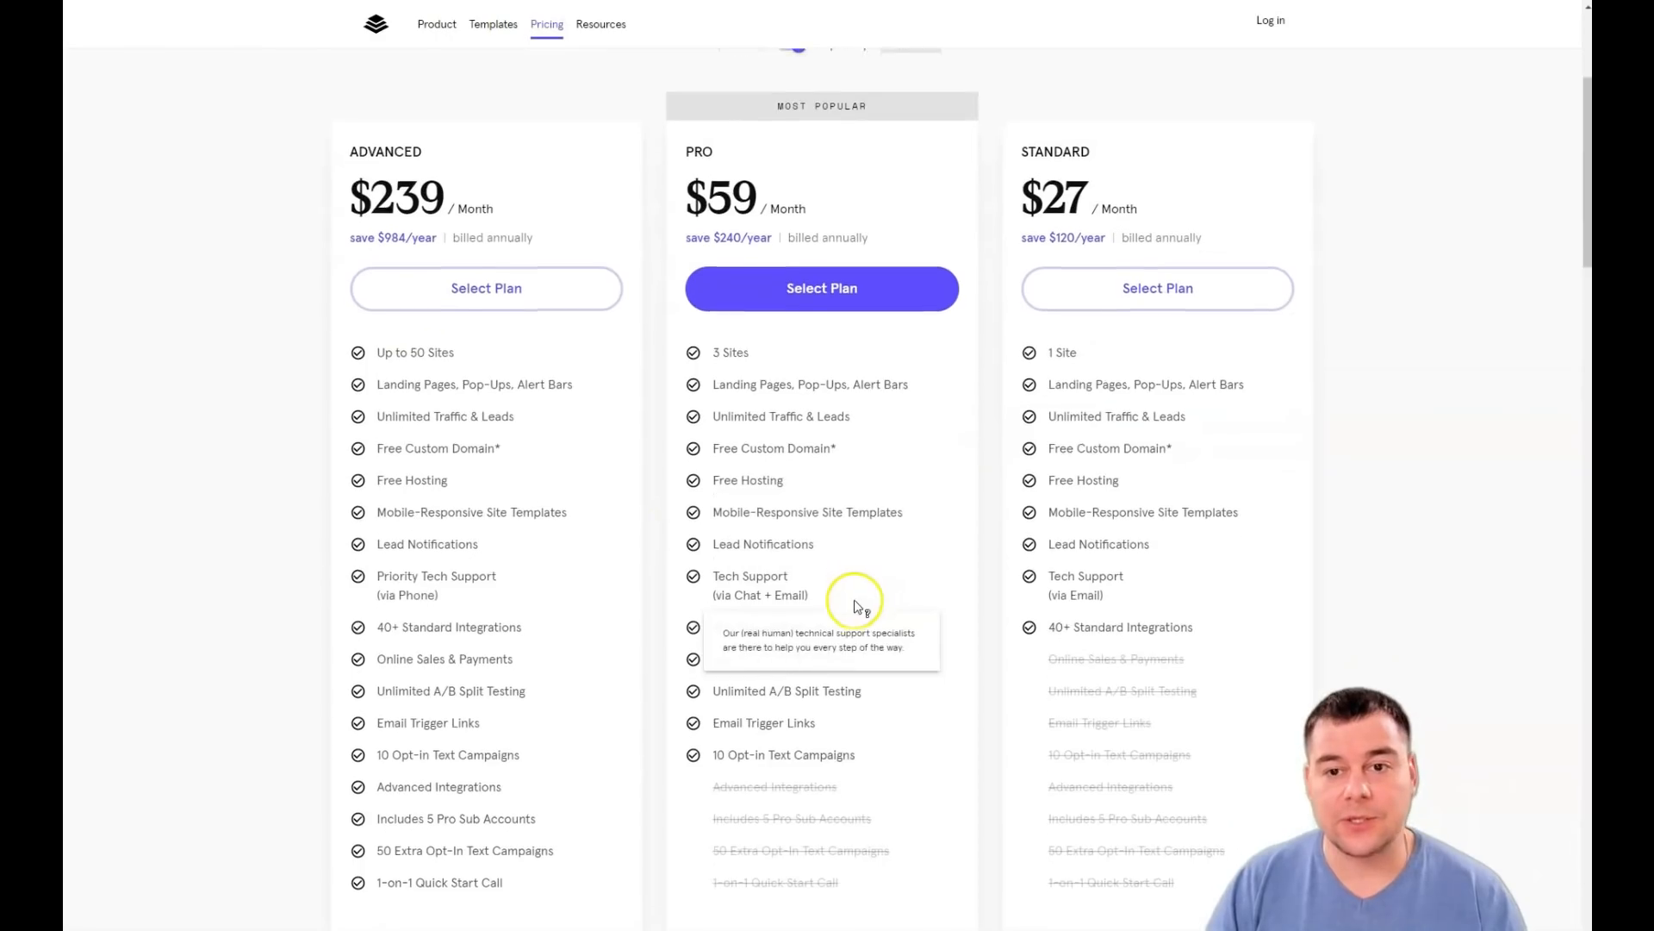
pyautogui.scroll(-3, 859, 606)
pyautogui.scroll(2, 858, 603)
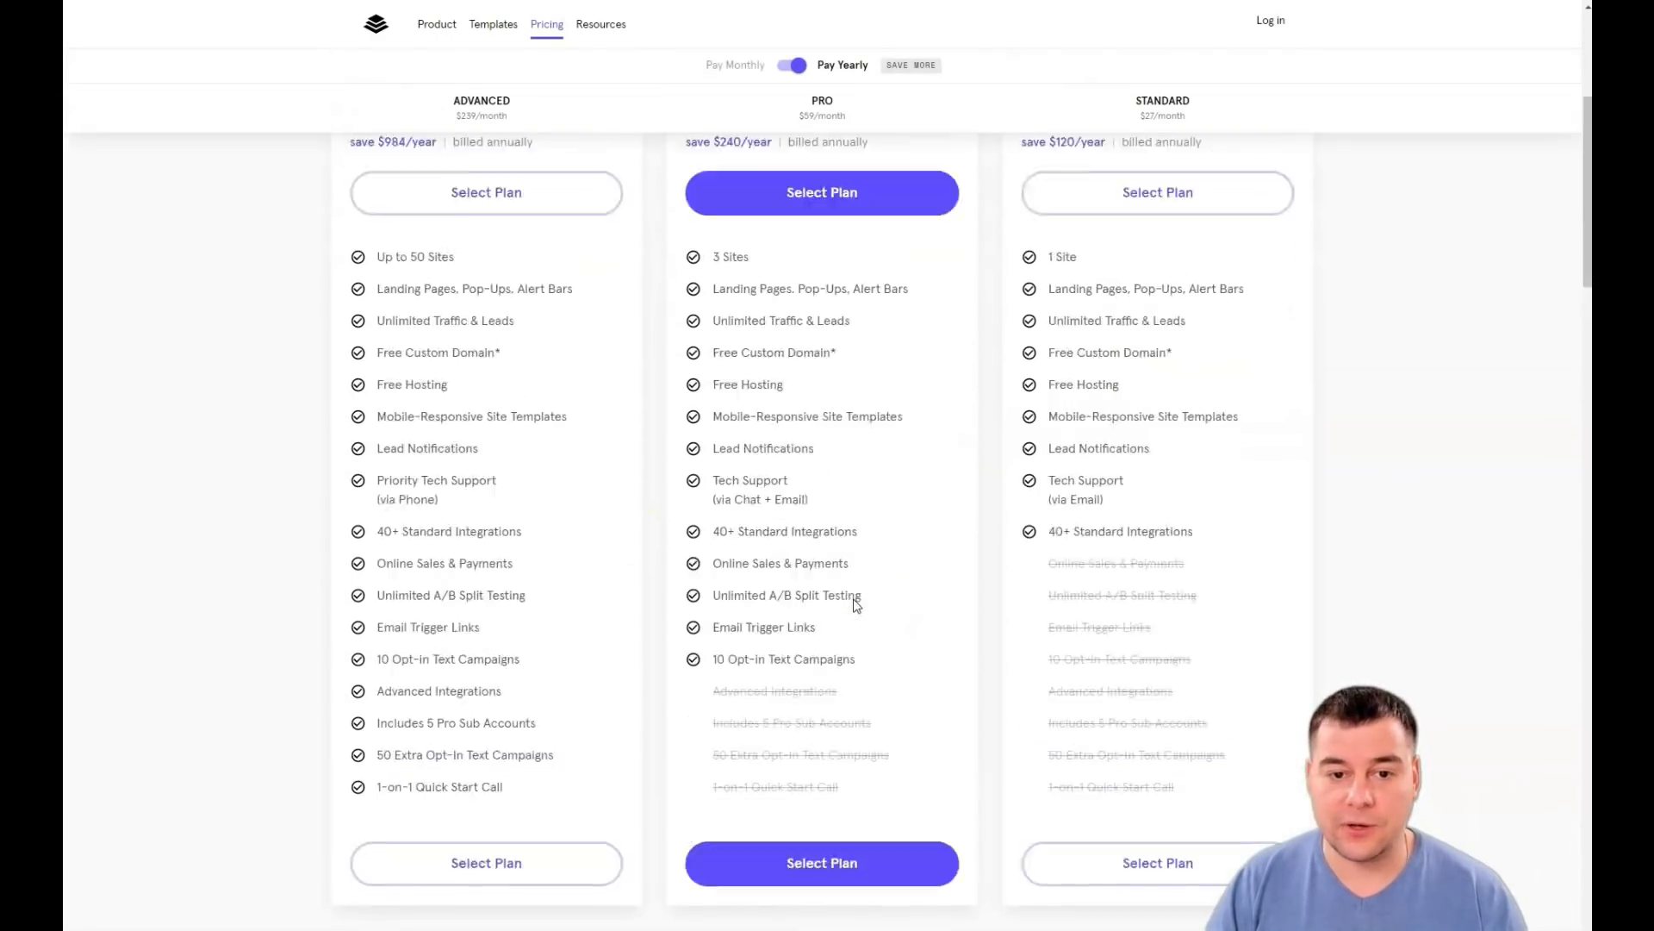
pyautogui.scroll(5, 857, 605)
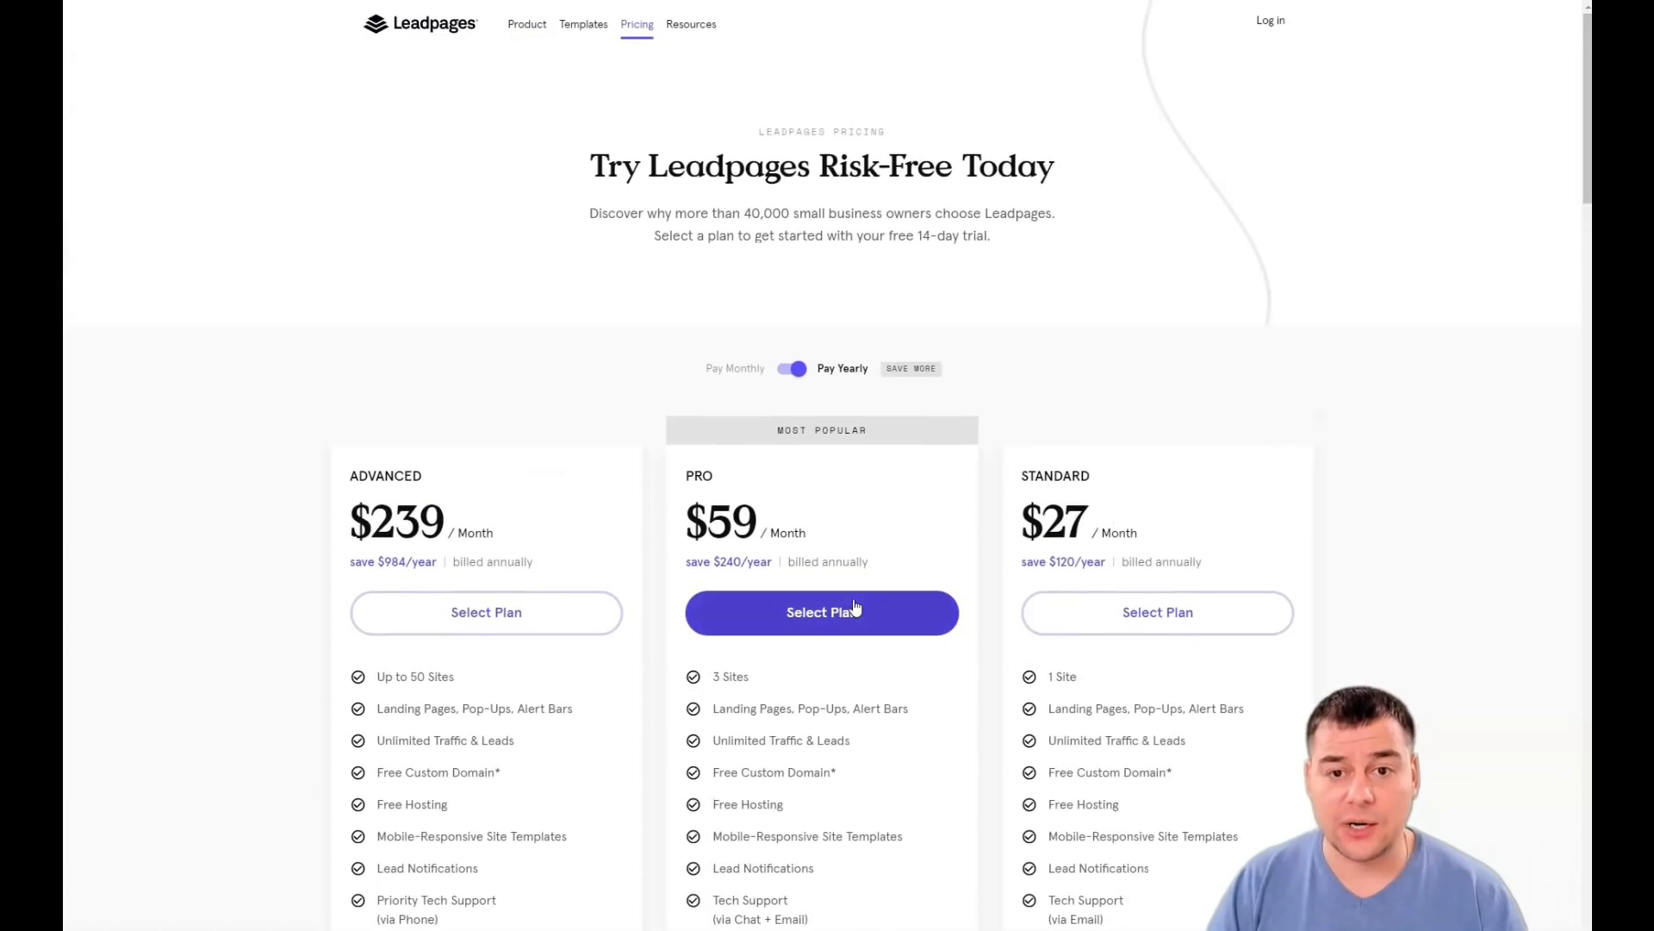
pyautogui.scroll(-1, 856, 609)
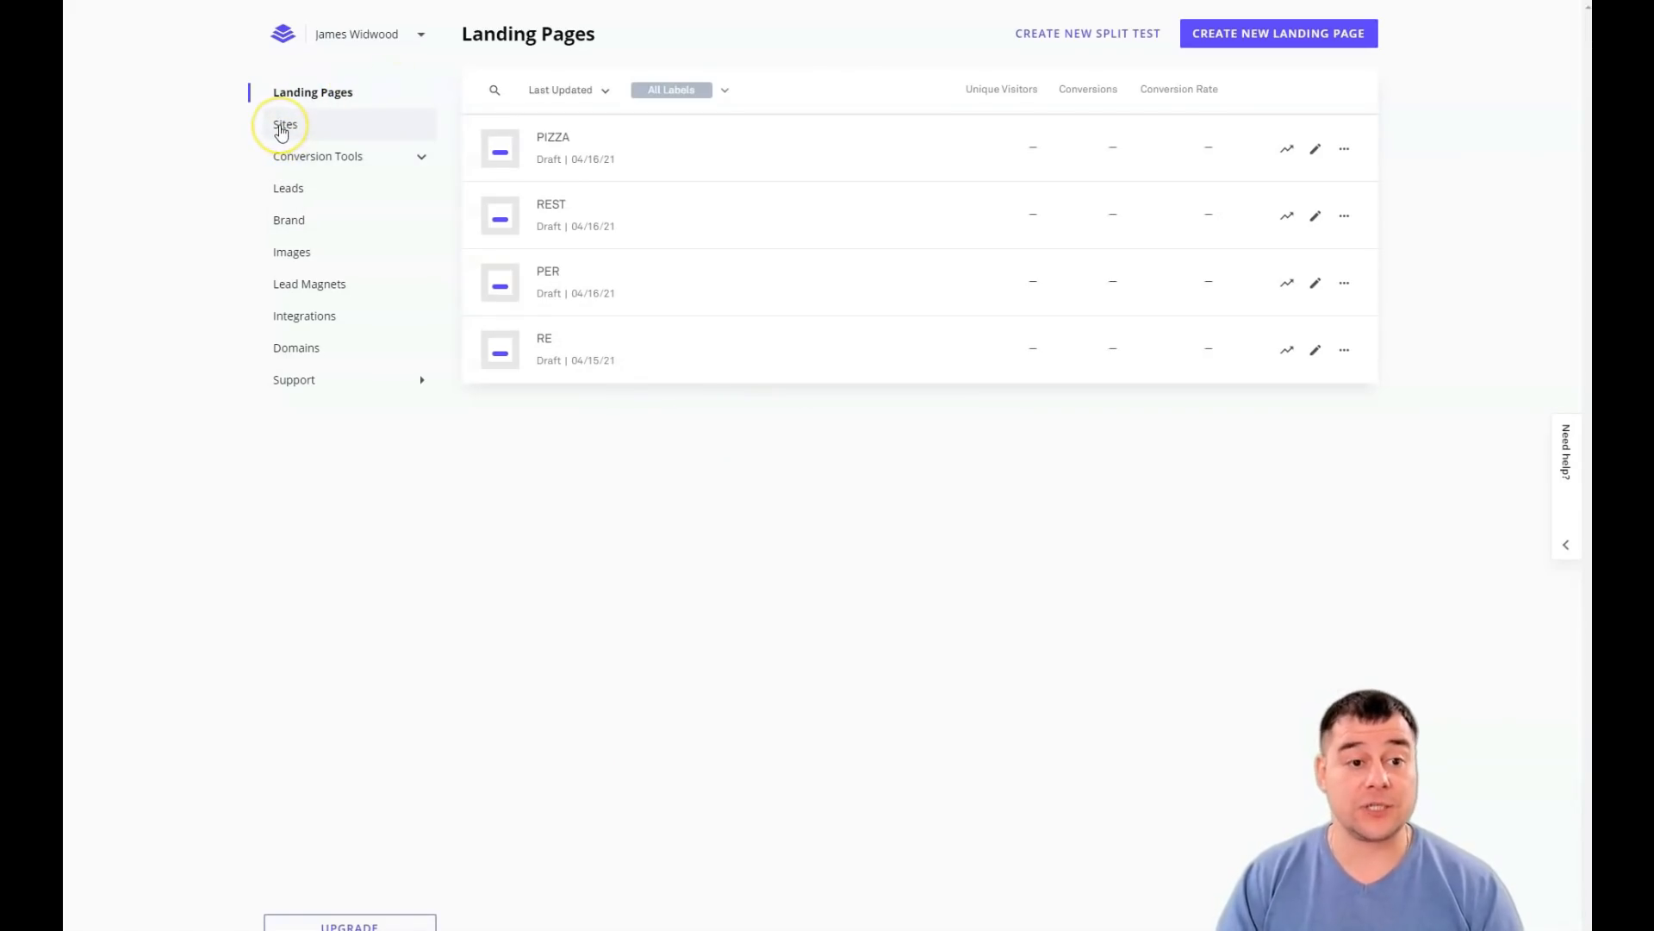
# Step: Look into the Conversion Tools section of the account dashboard and start creating a new landing page
pyautogui.click(416, 158)
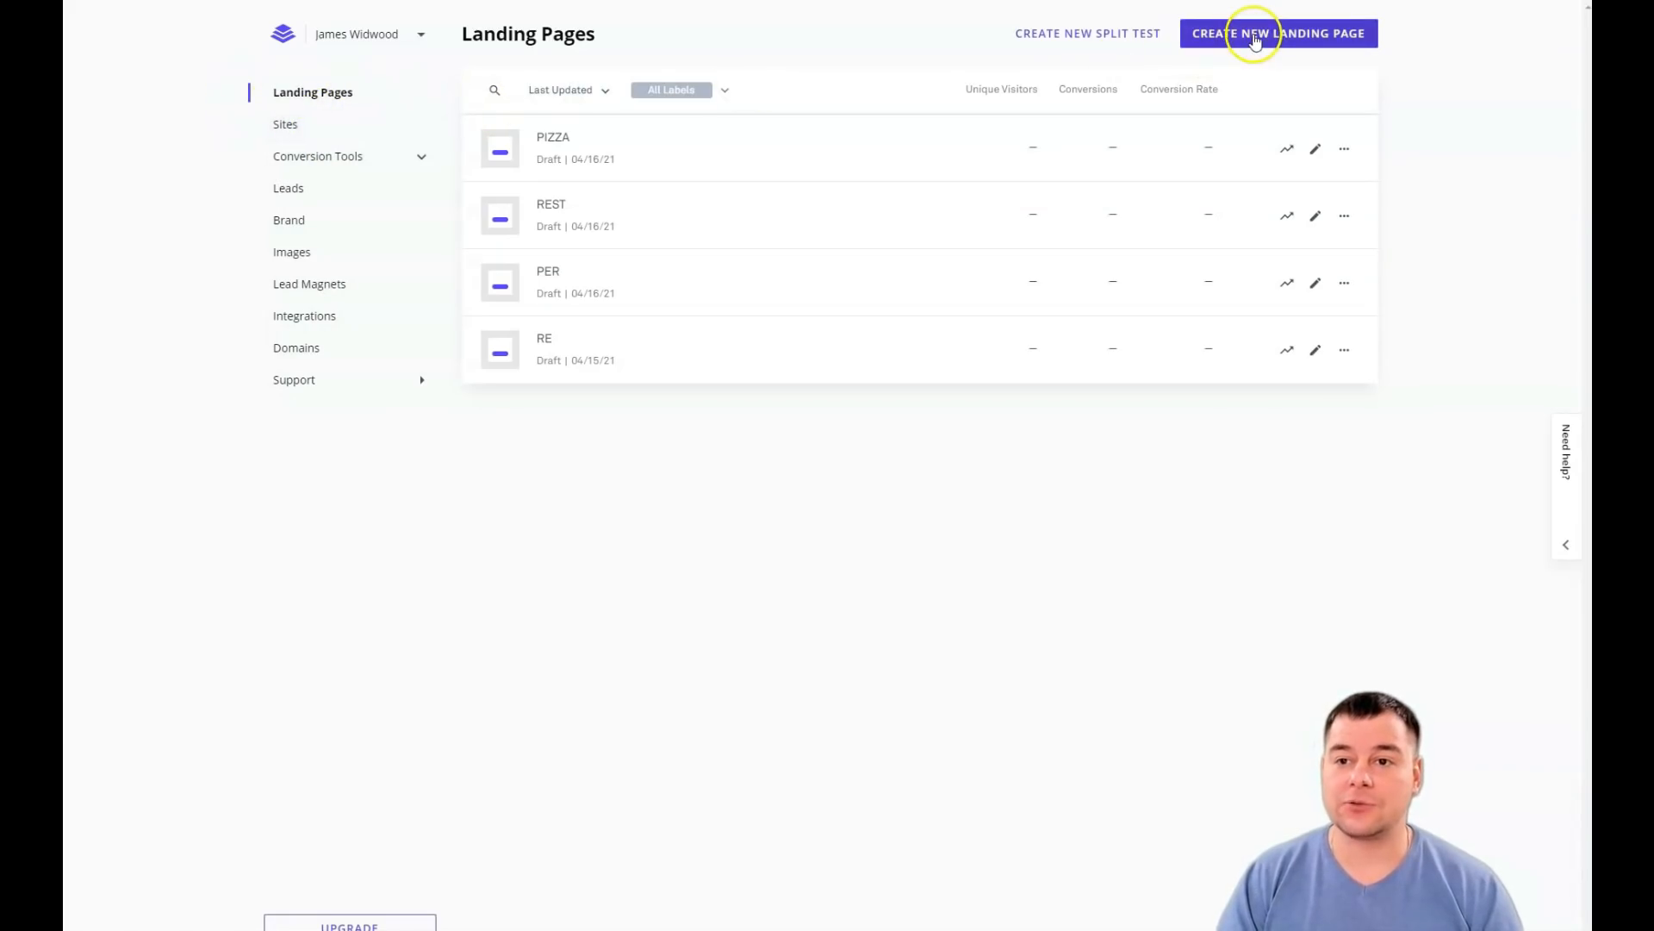
pyautogui.click(1255, 41)
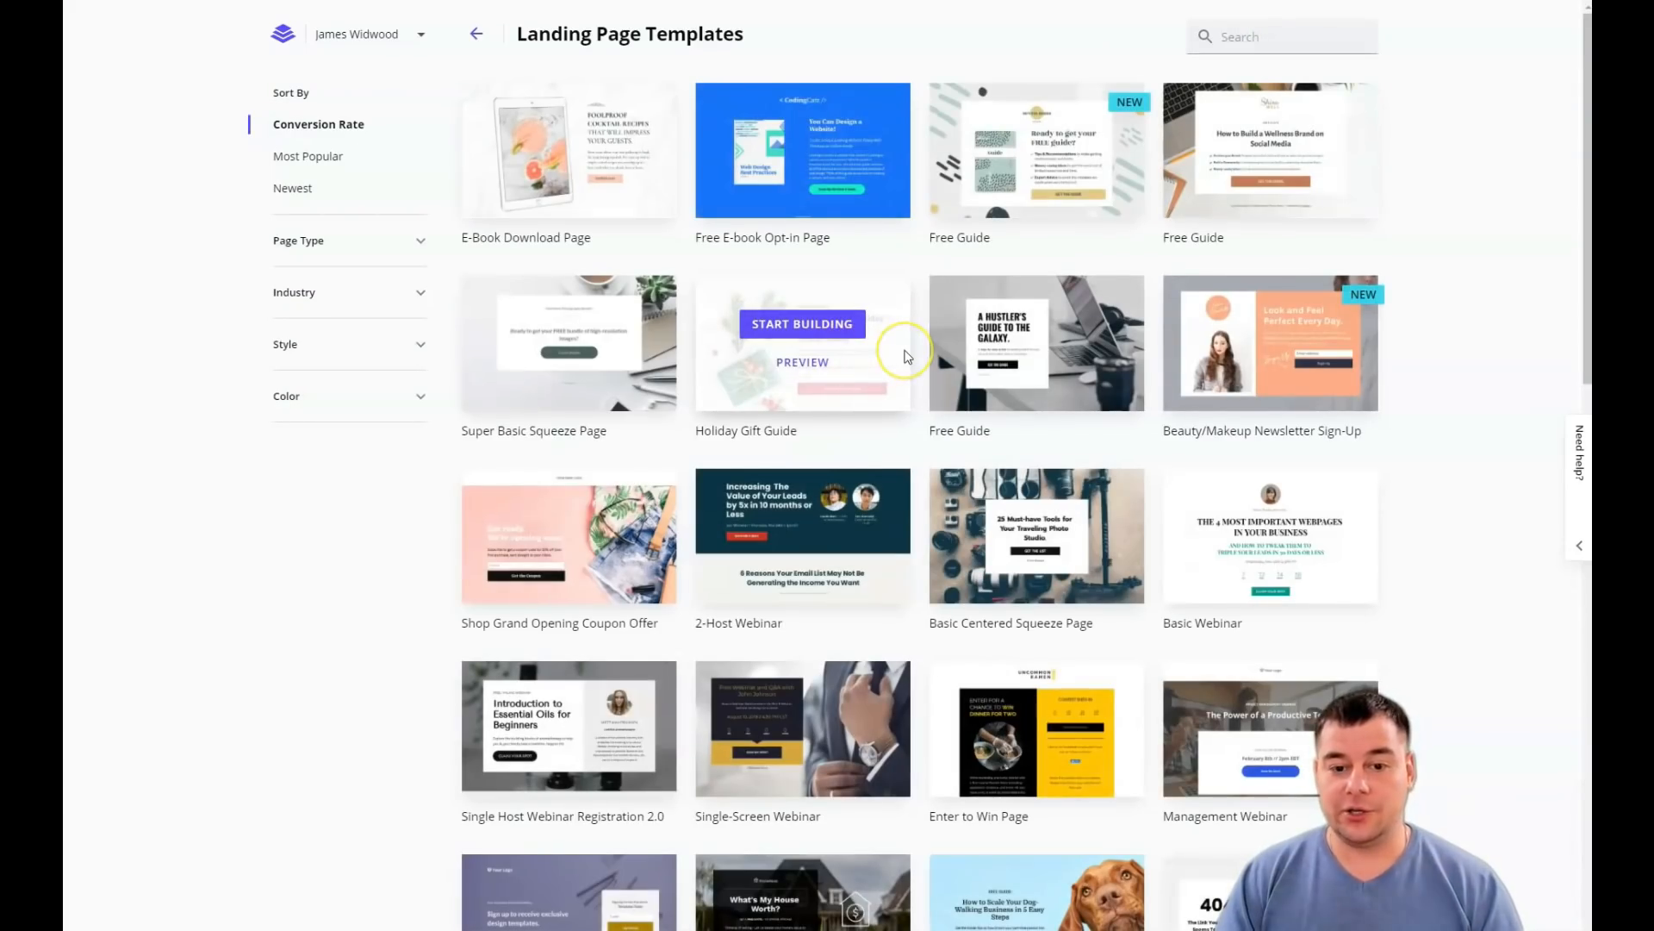
# Step: Browse the landing page templates sorted by conversion rate
pyautogui.scroll(-6, 905, 356)
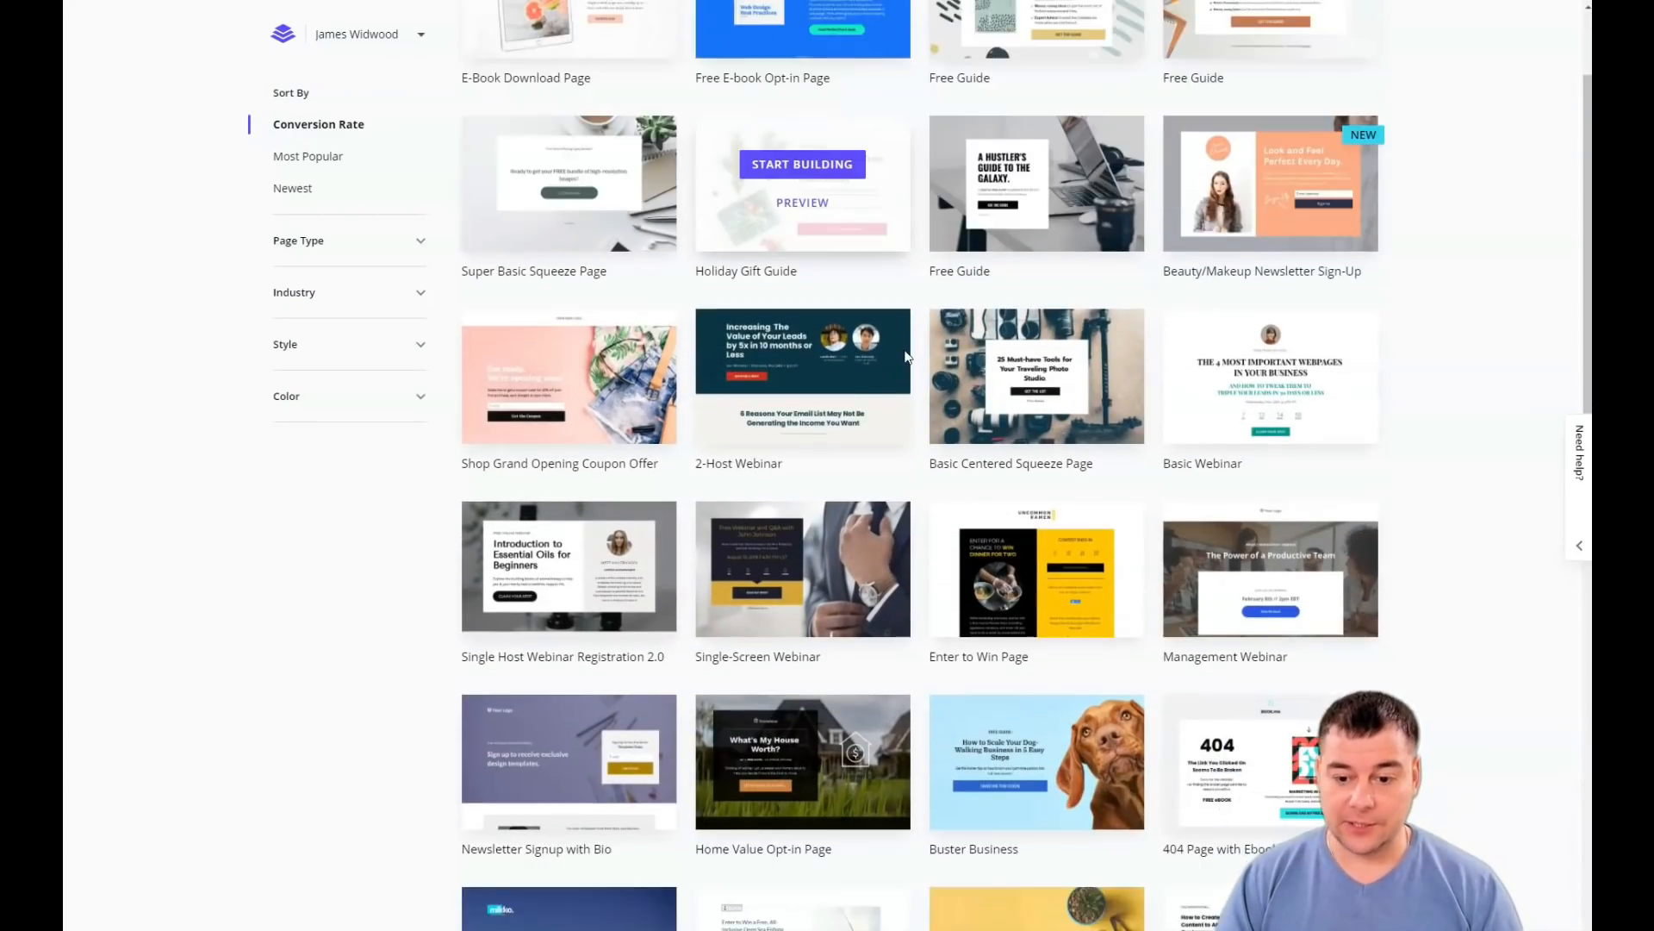
pyautogui.scroll(-9, 907, 357)
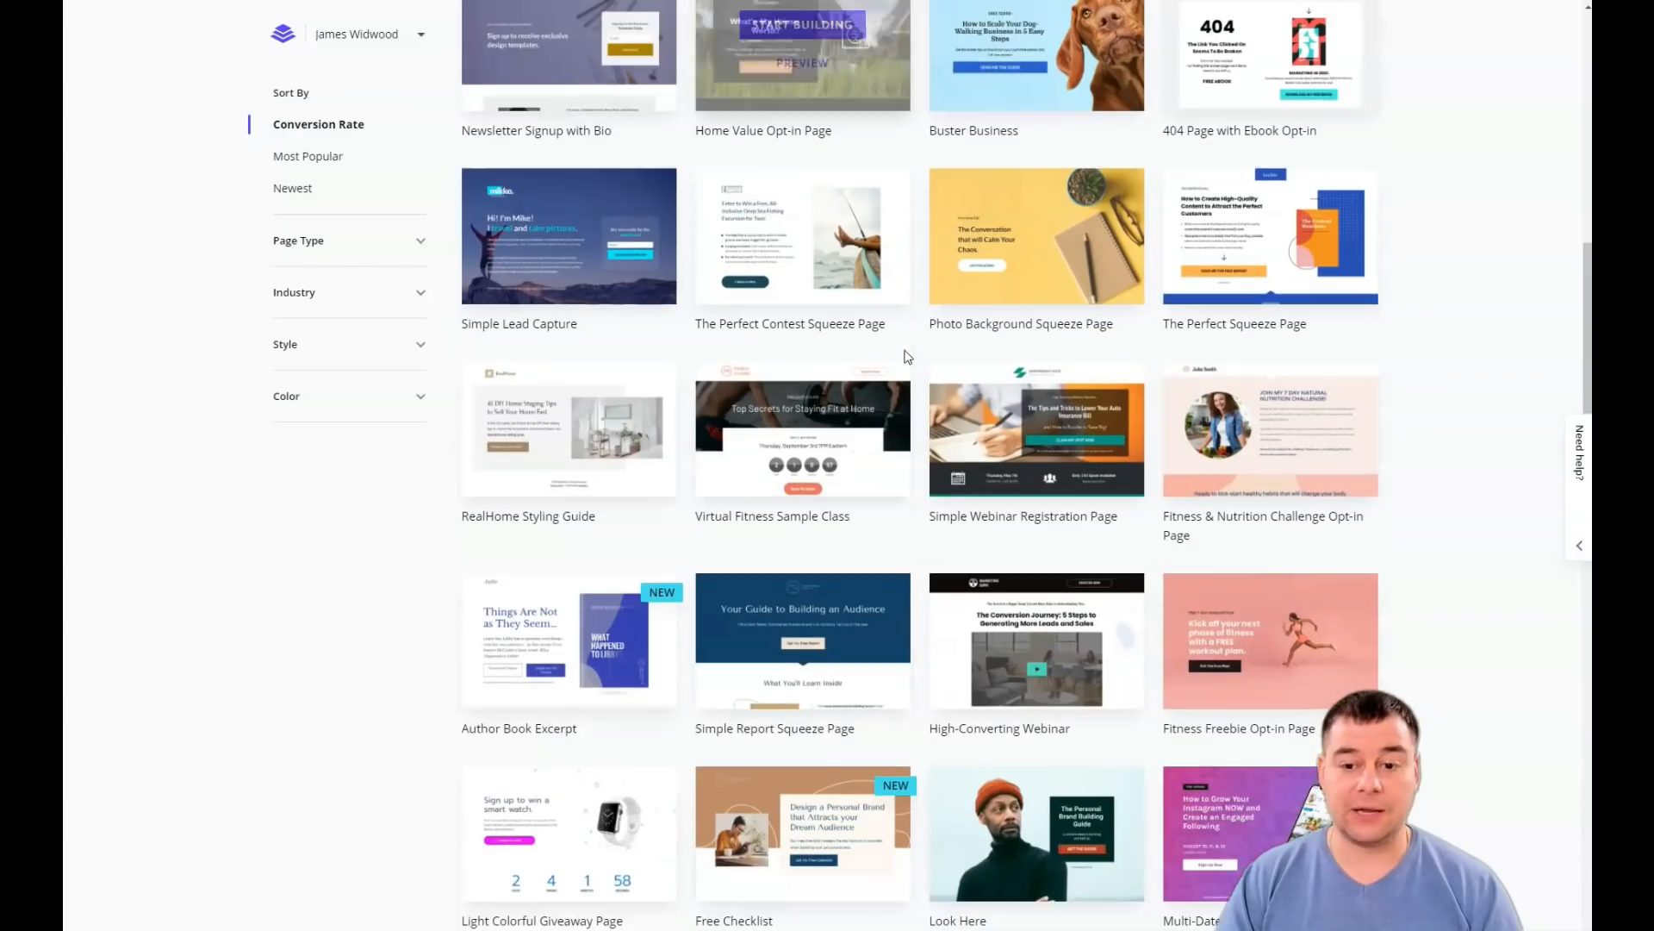
pyautogui.scroll(-6, 906, 356)
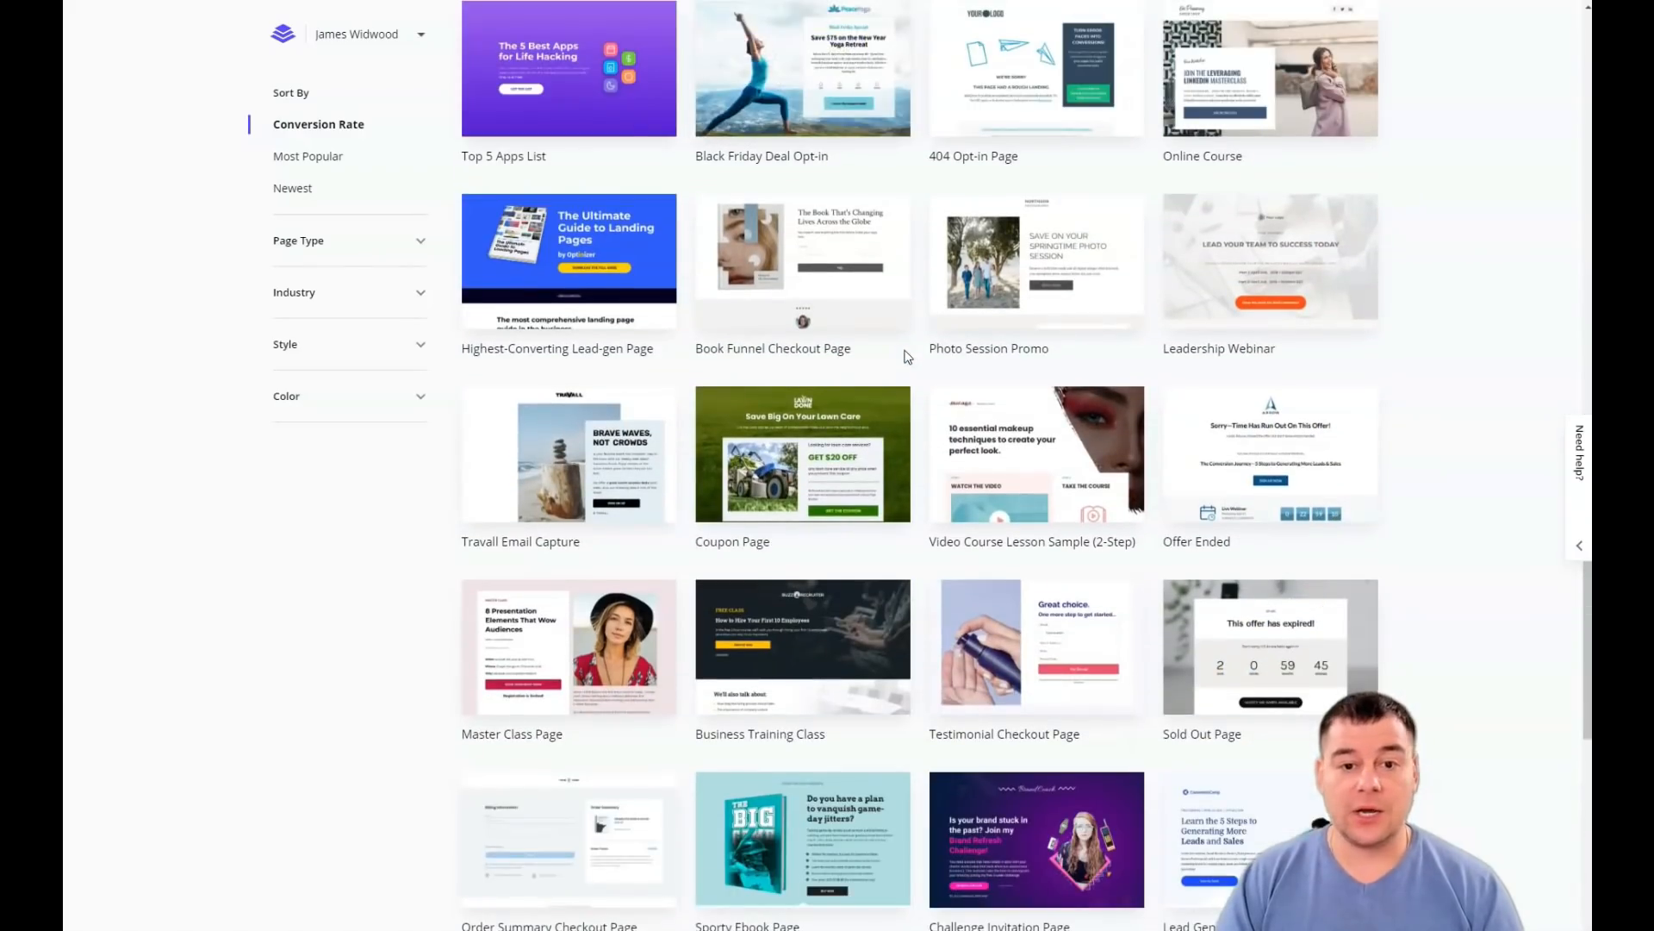
pyautogui.scroll(-12, 906, 357)
pyautogui.scroll(-4, 899, 345)
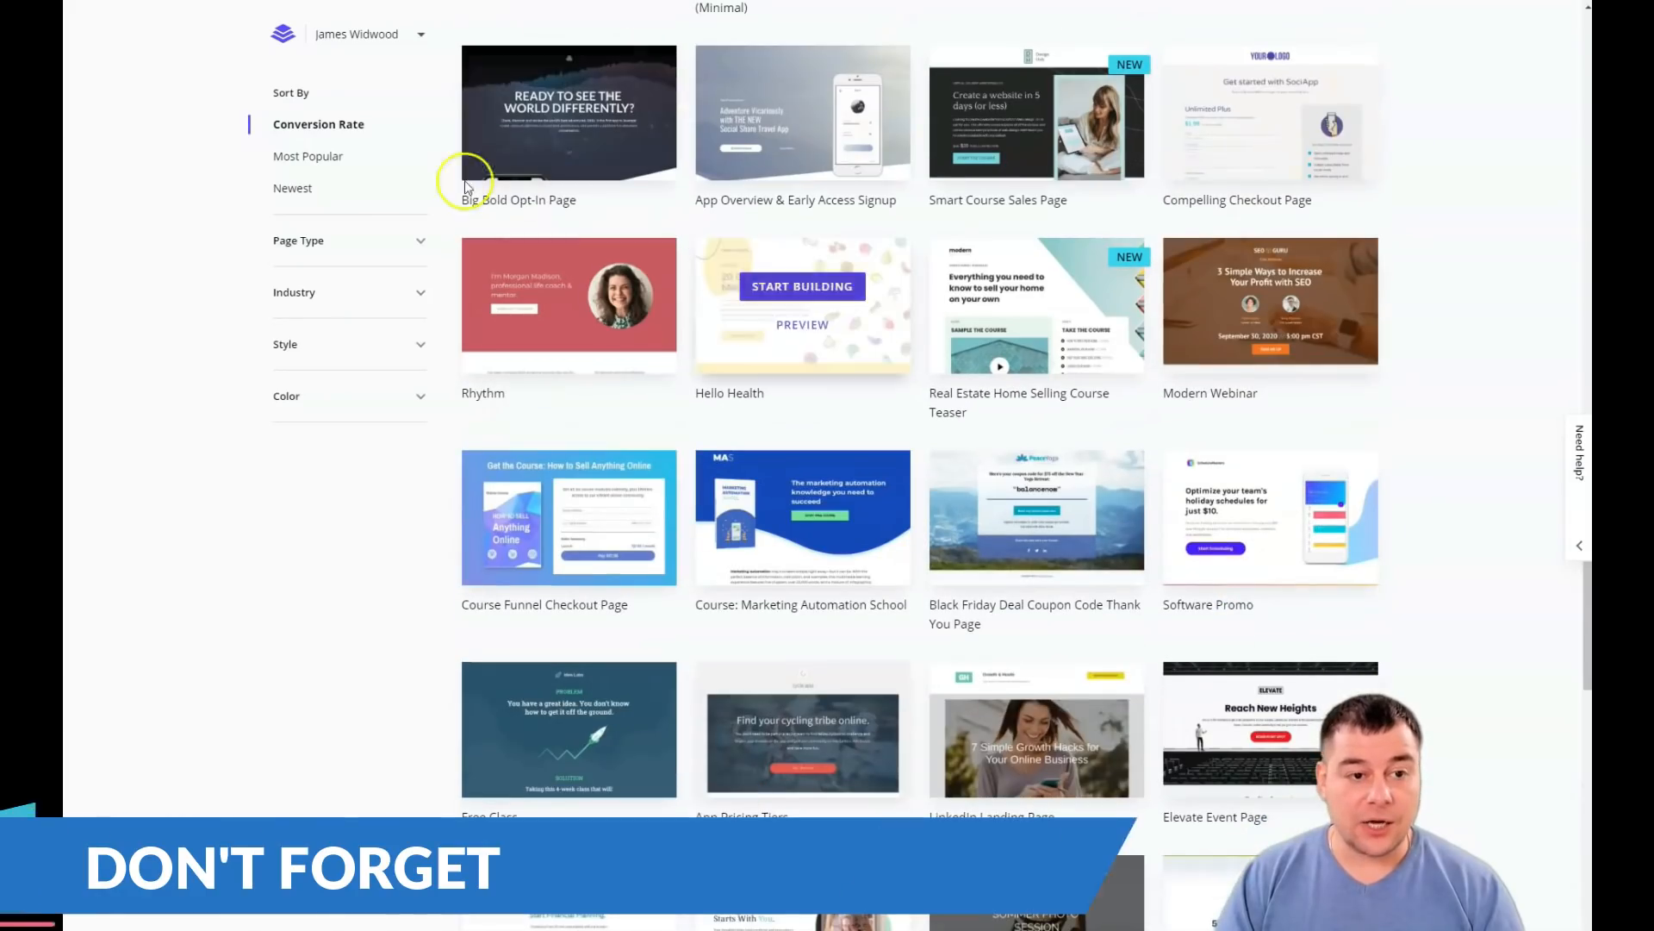
# Step: Examine the Page Type and Industry filter options for the landing page templates
pyautogui.click(421, 242)
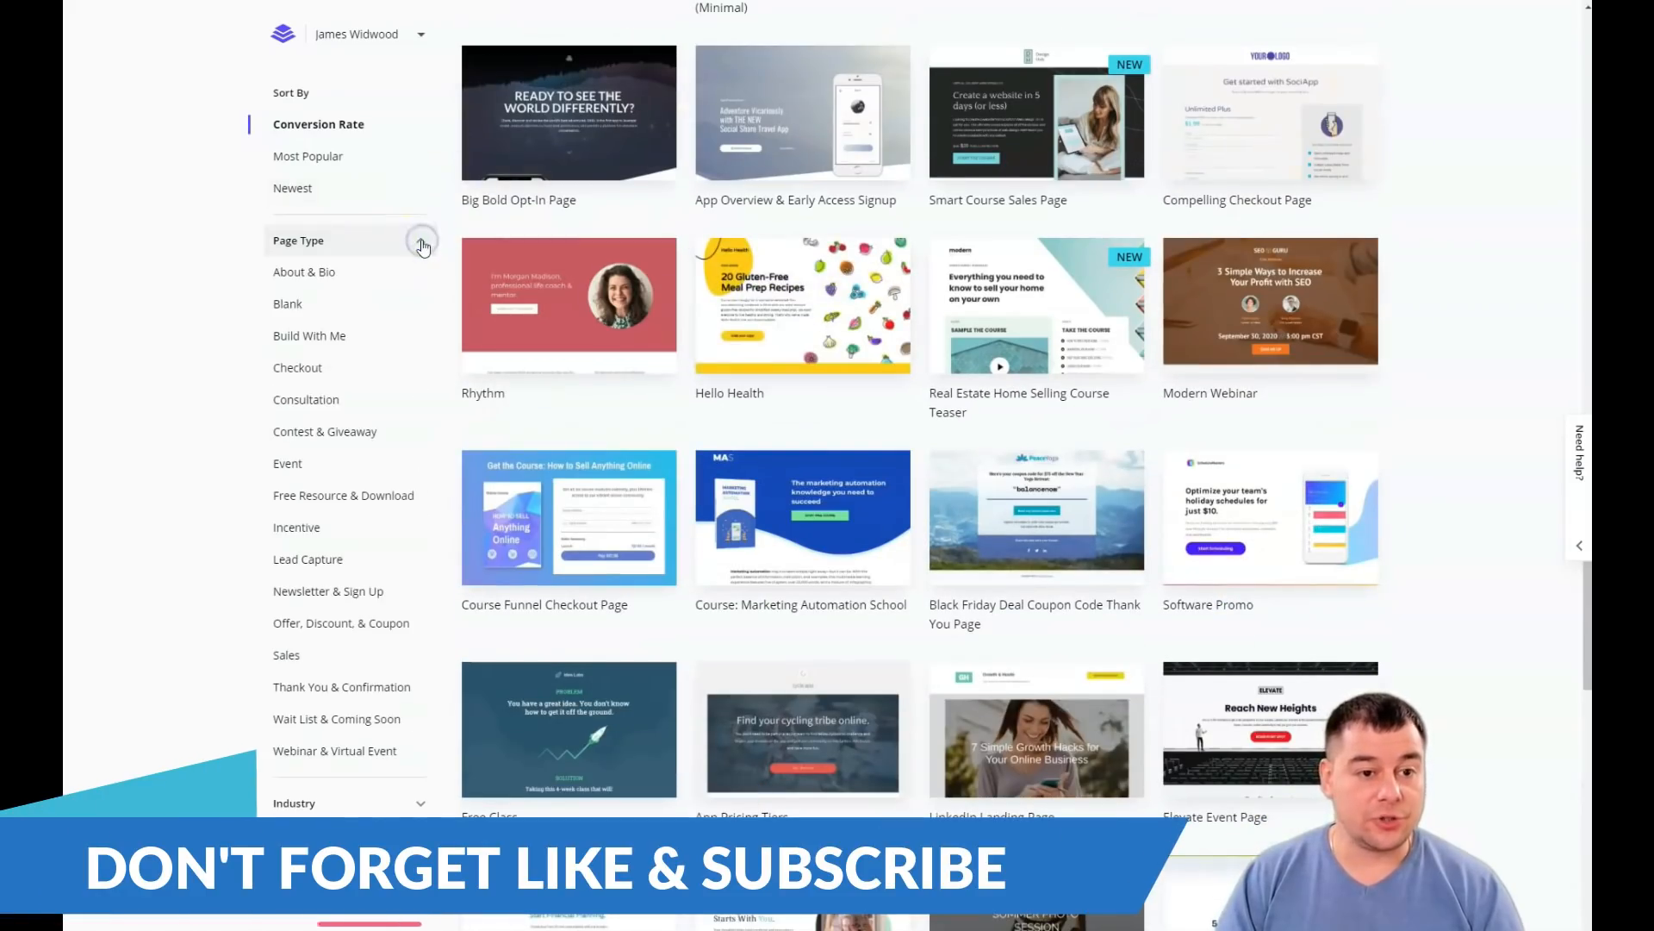
pyautogui.click(422, 240)
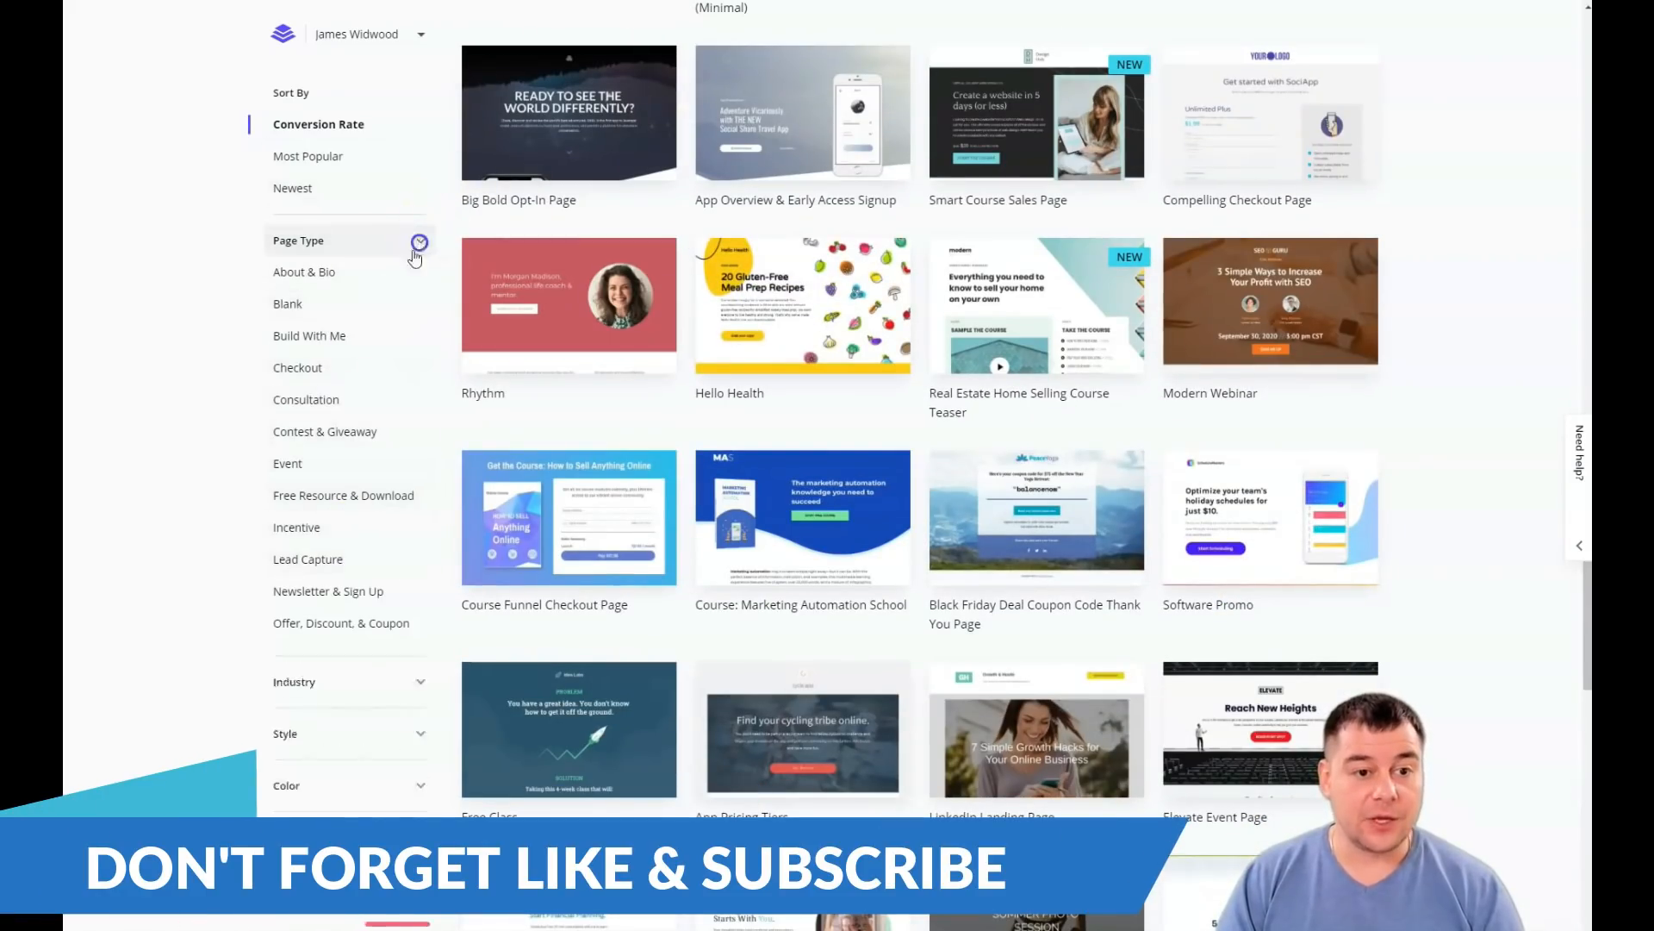
pyautogui.click(421, 292)
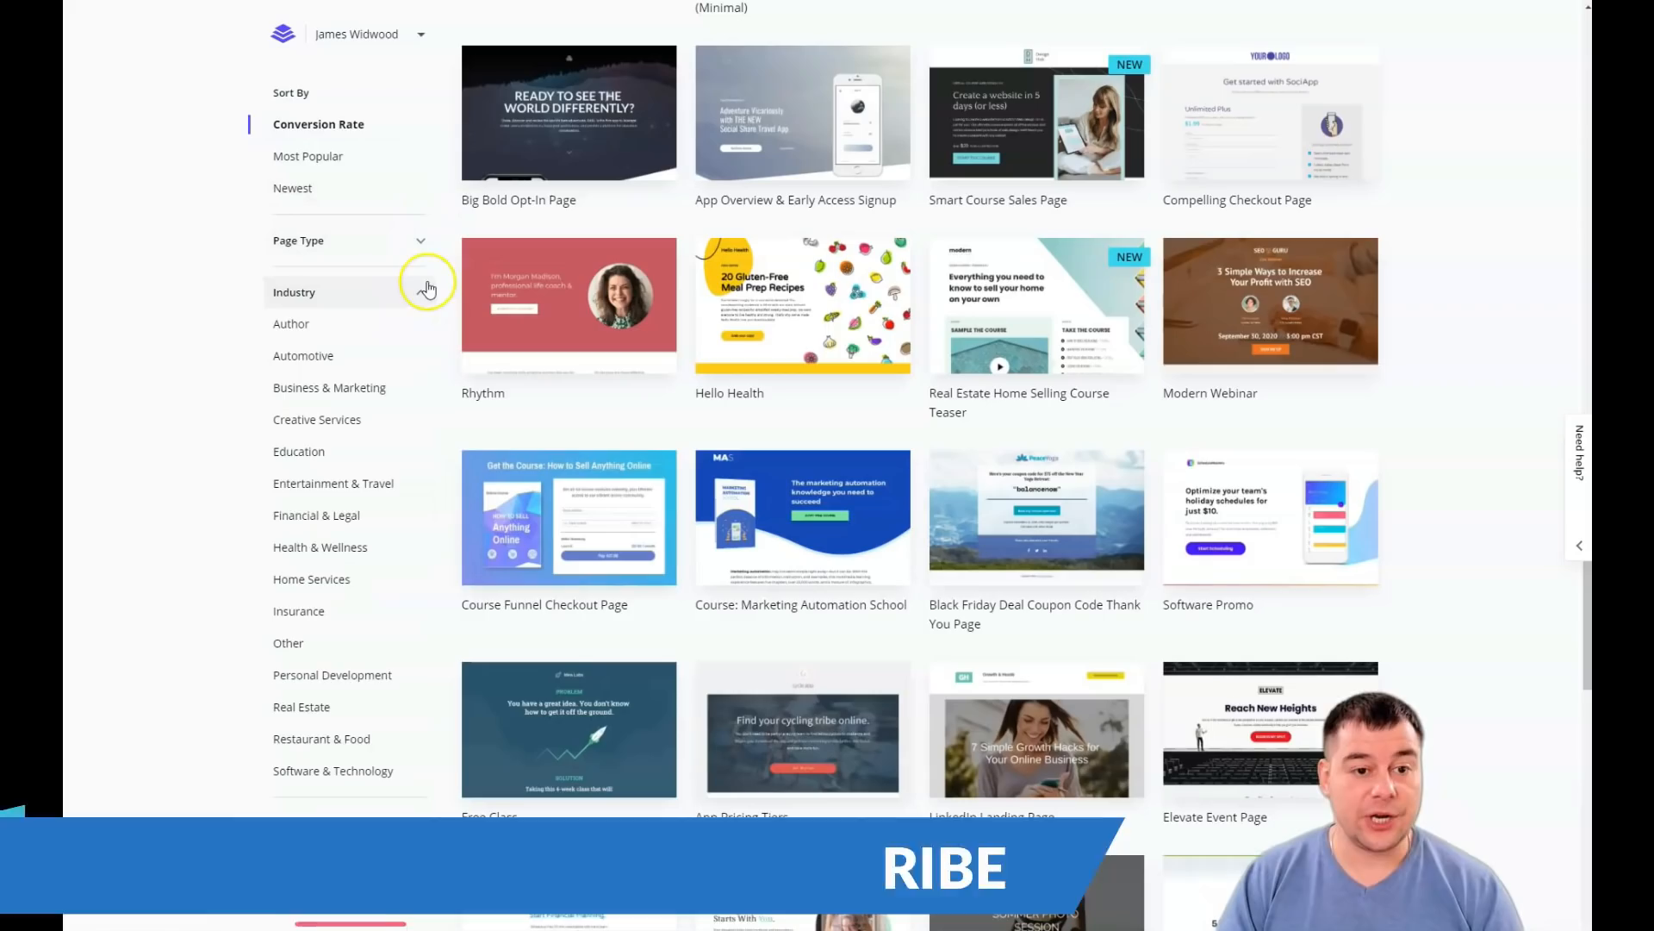
pyautogui.click(420, 293)
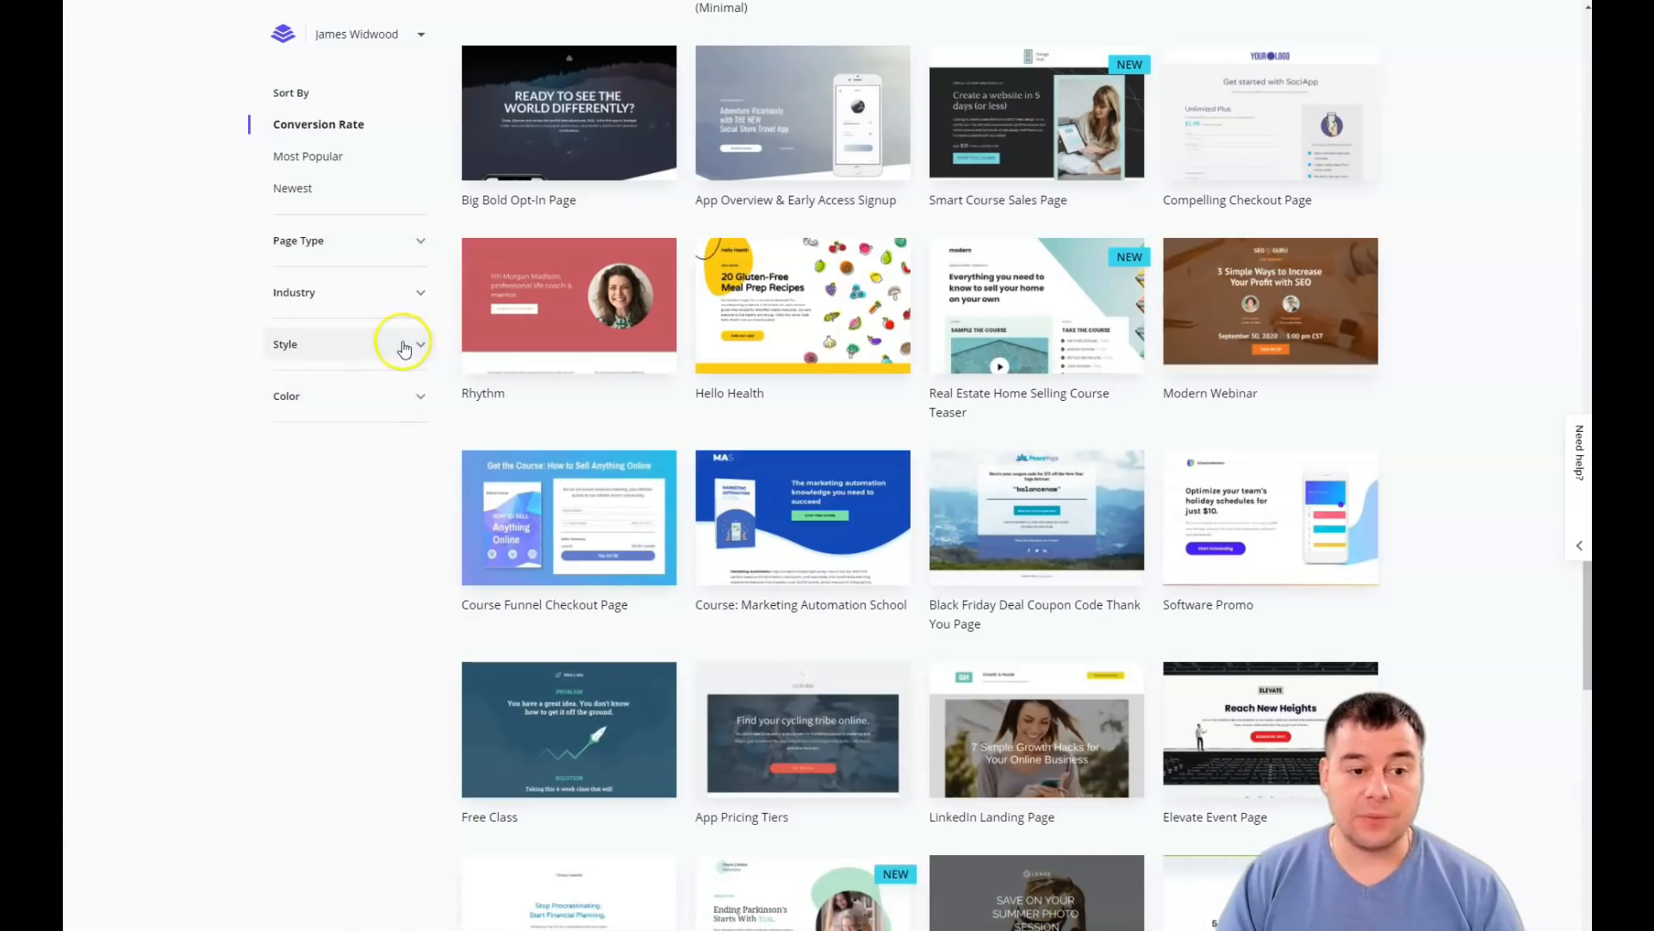
pyautogui.scroll(3, 1005, 362)
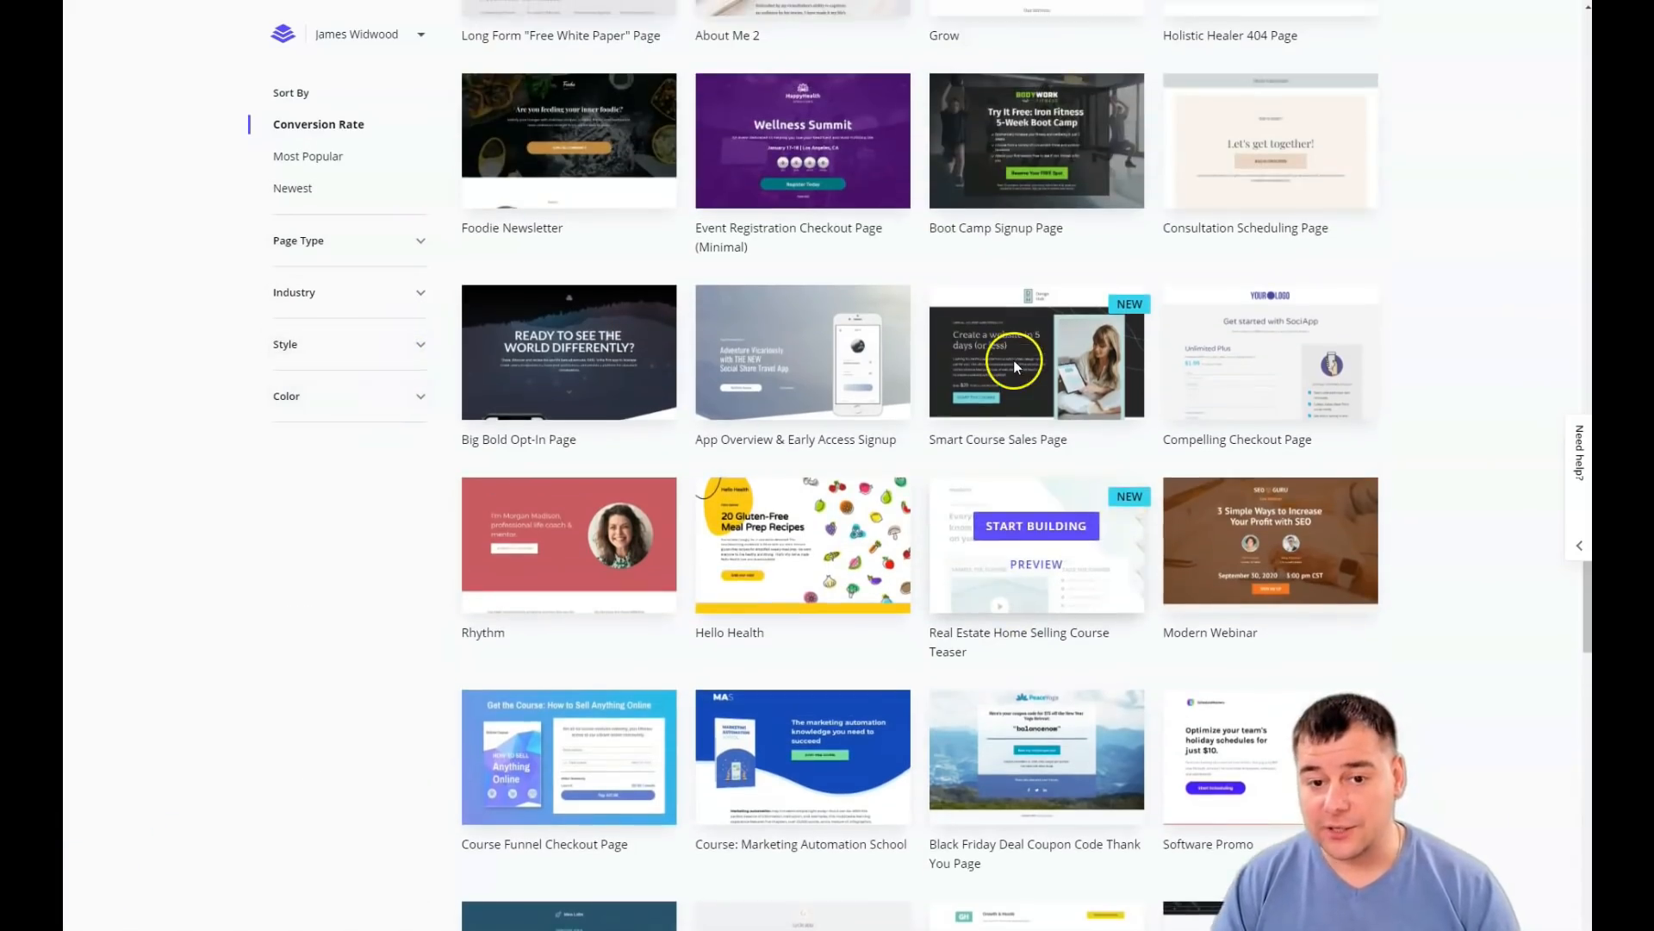
# Step: Start building a page from the Fitness Freebie Opt-in Page template and name it "Yoga studio"
pyautogui.scroll(7, 1015, 366)
pyautogui.scroll(15, 980, 337)
pyautogui.scroll(5, 981, 336)
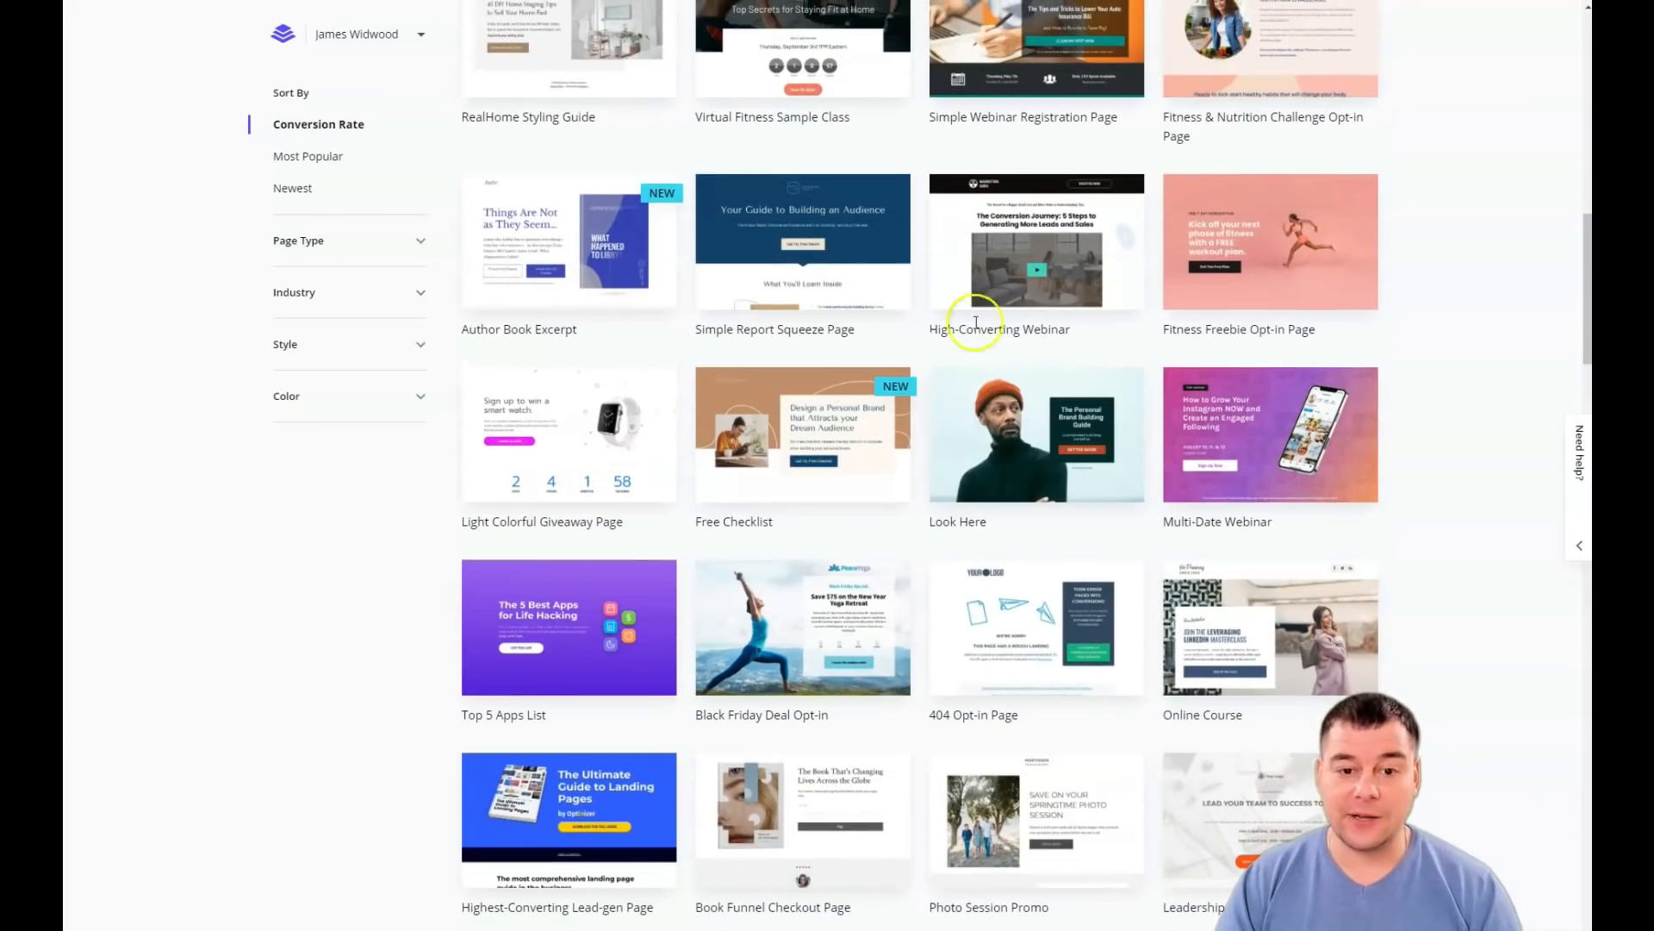
pyautogui.moveTo(962, 304)
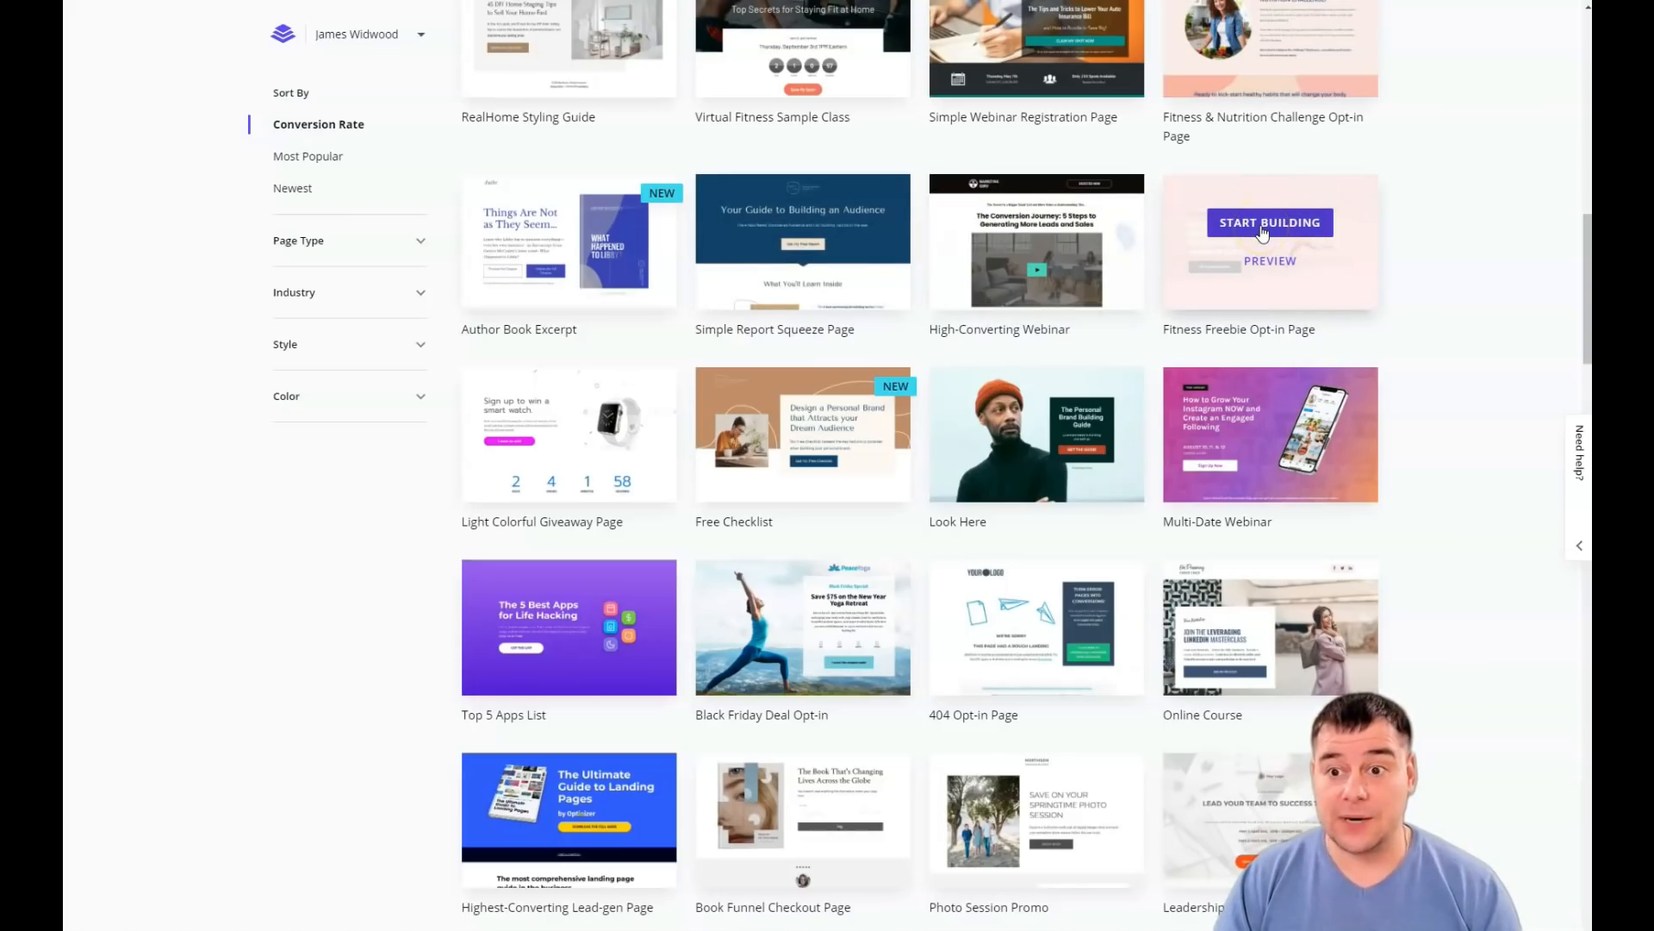
pyautogui.click(1264, 226)
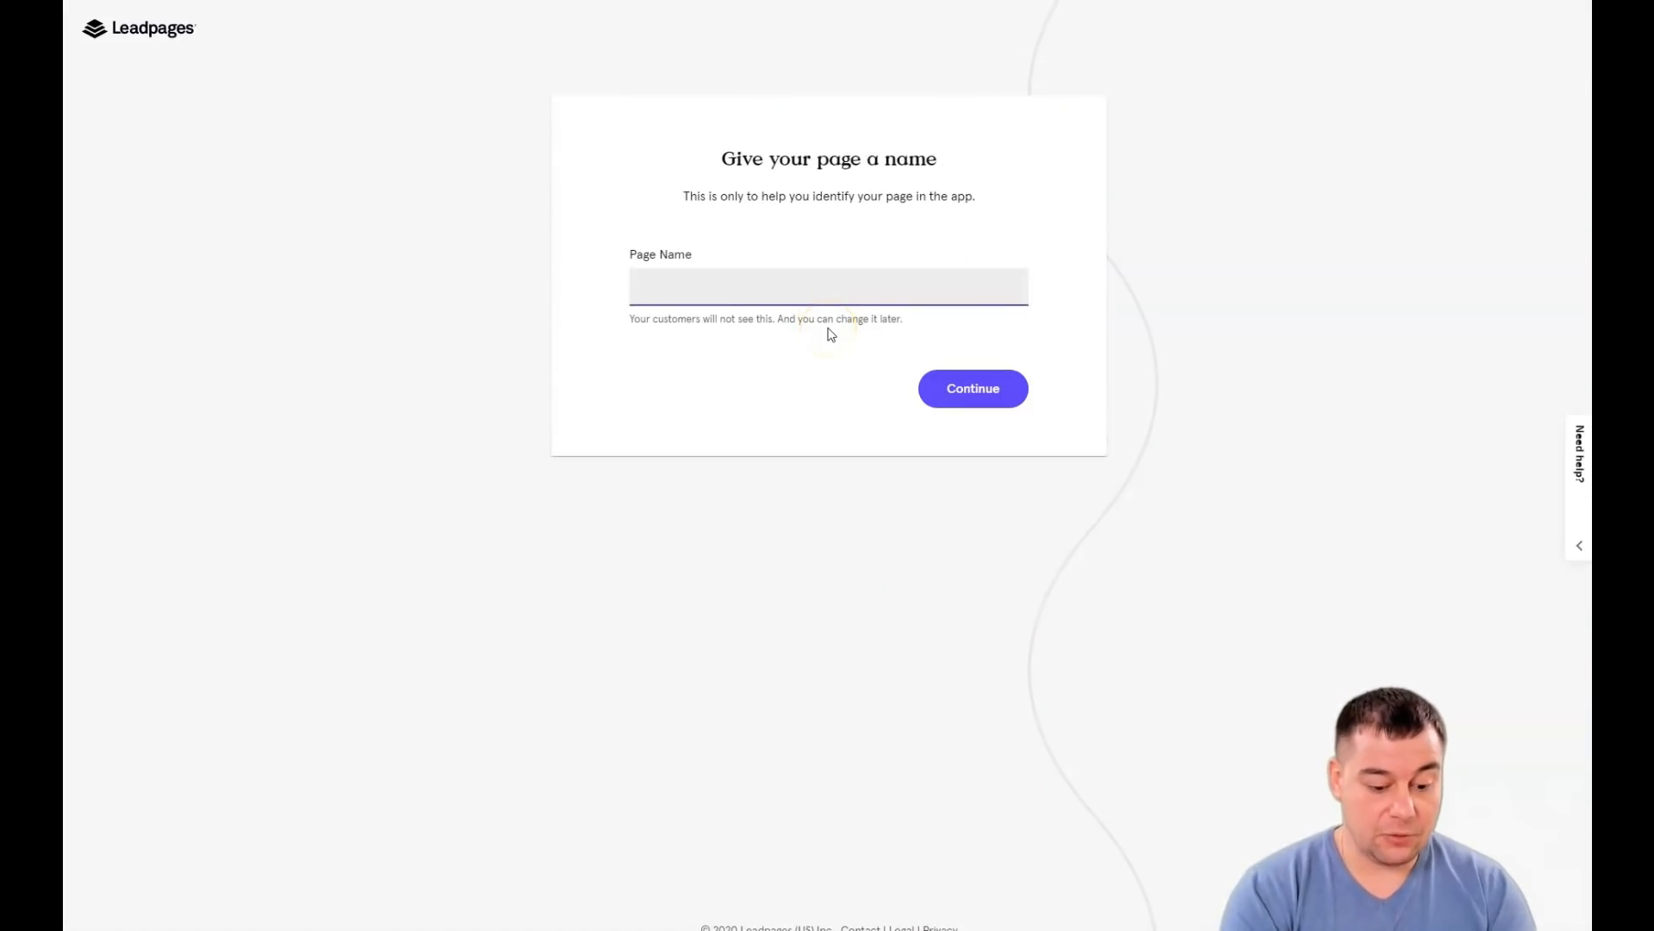
pyautogui.write('Yoga studio')
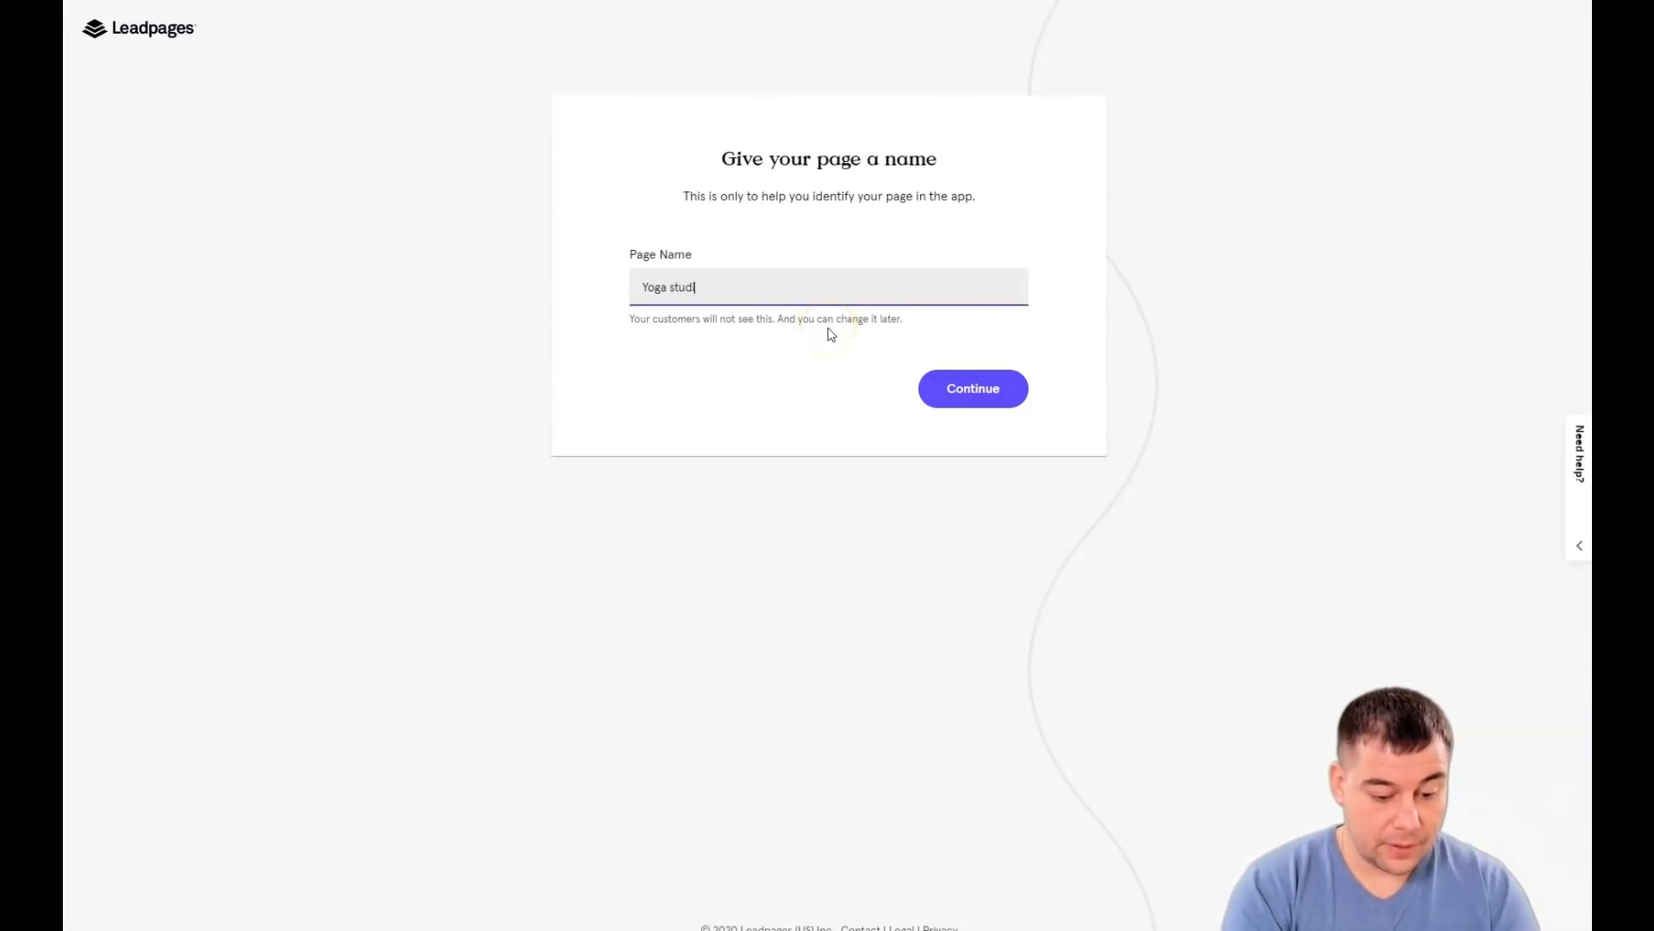
pyautogui.click(948, 401)
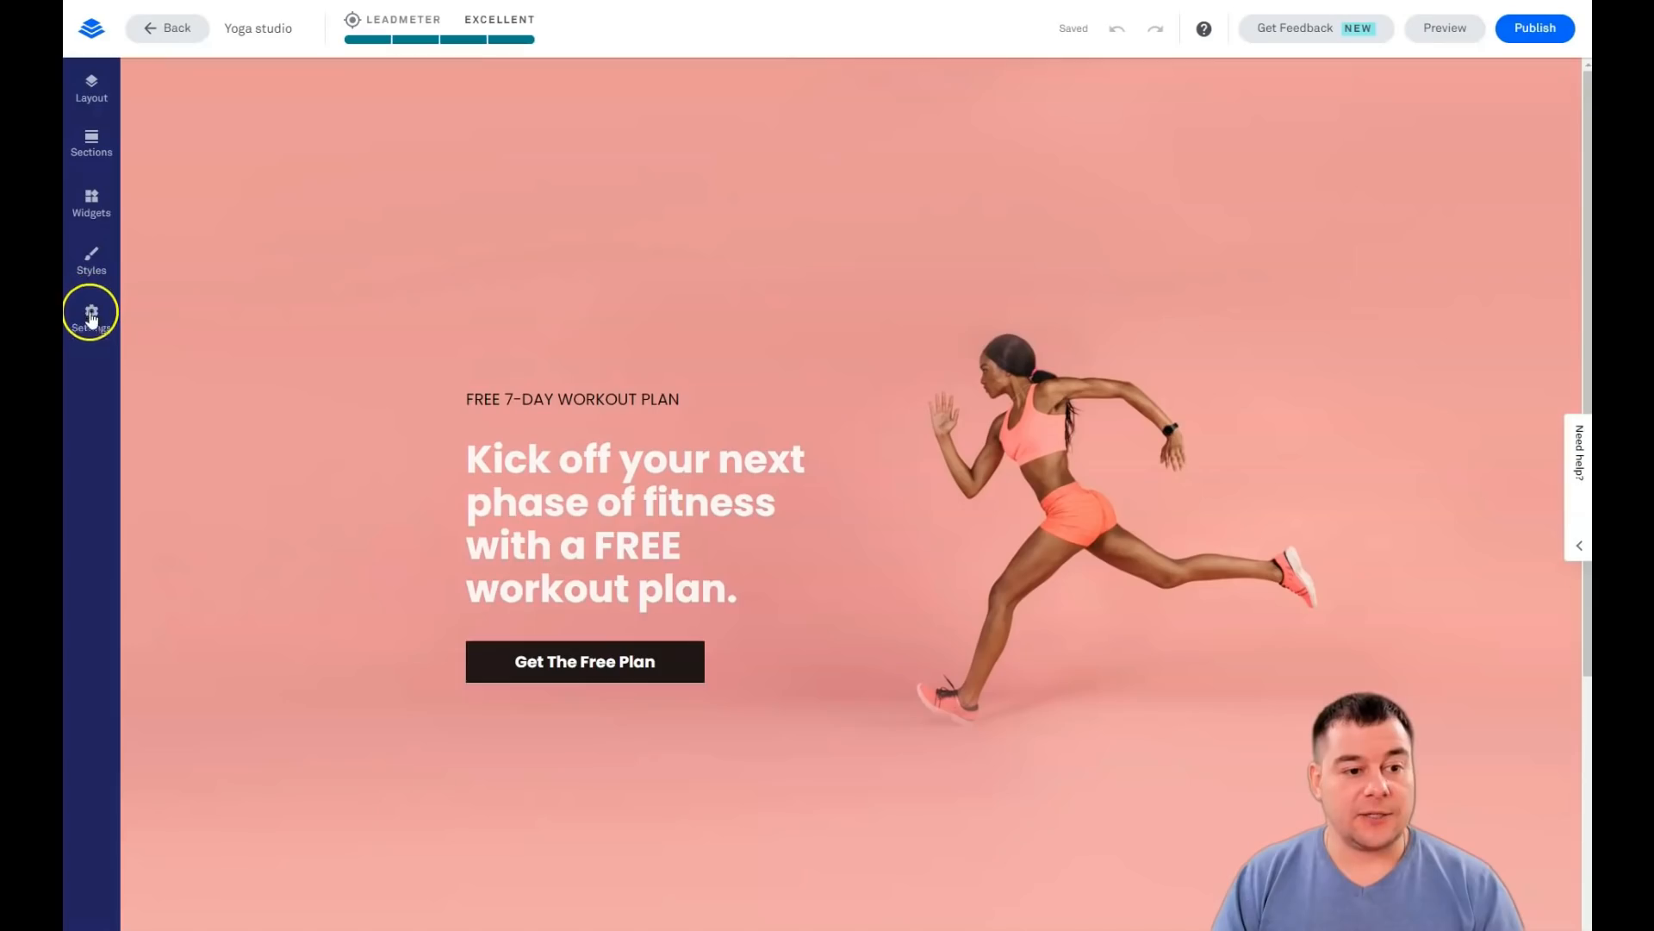
# Step: Examine the Body section in the page layout, including its Section#1 contents, add options and editable section name
pyautogui.click(92, 87)
pyautogui.moveTo(171, 169)
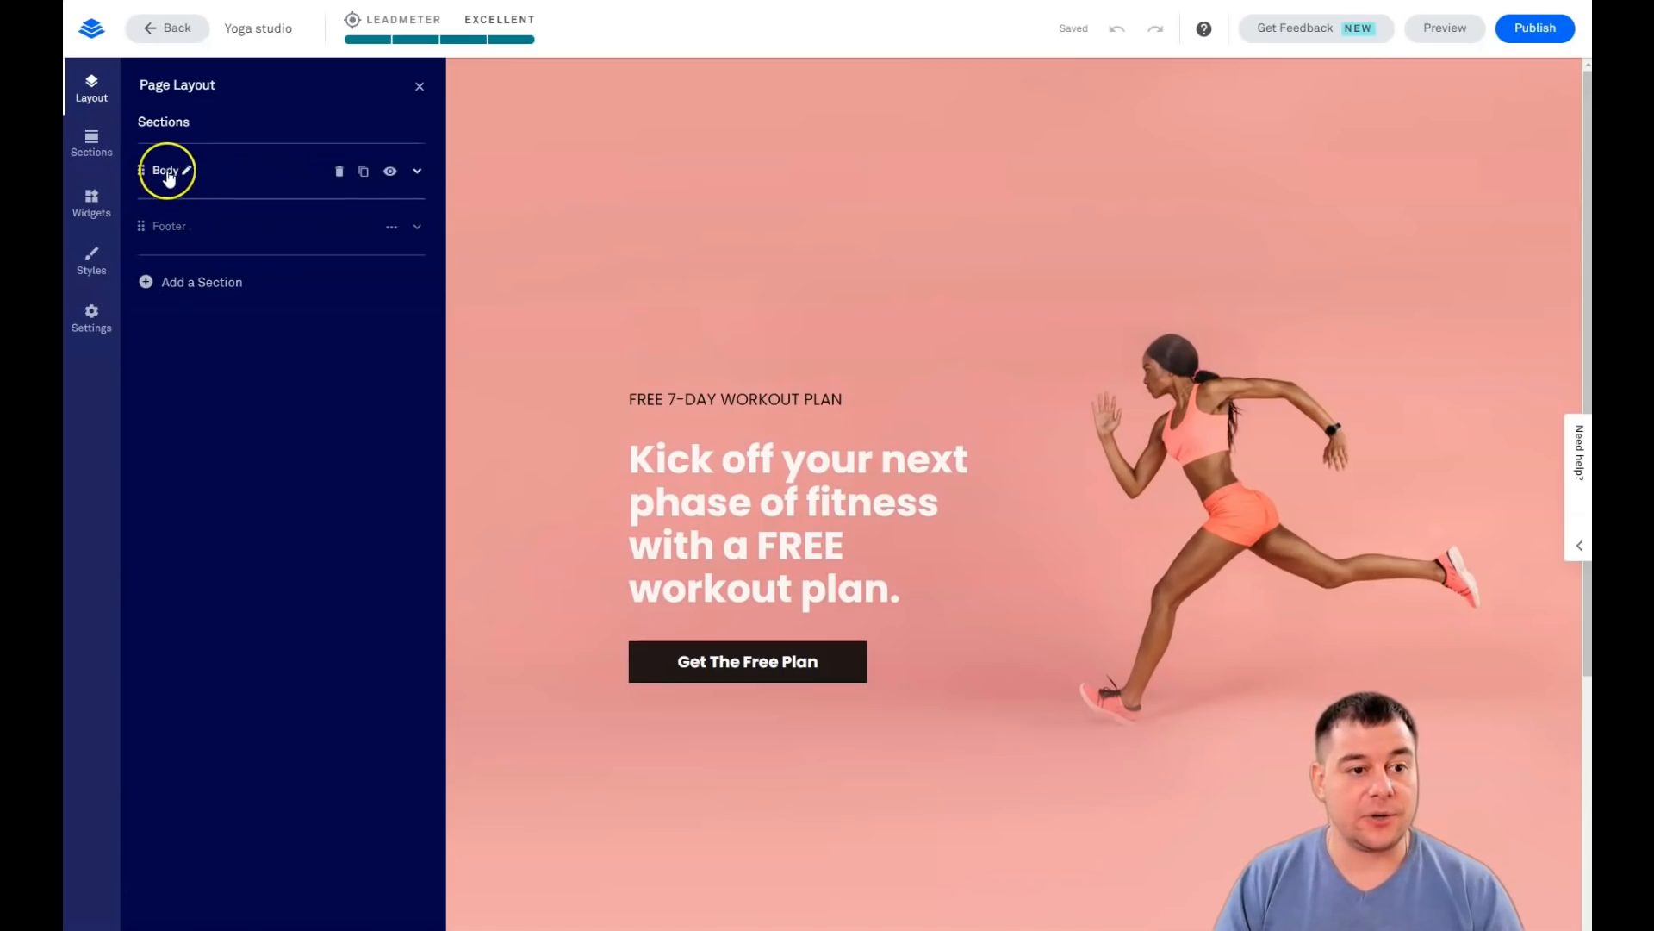
pyautogui.click(165, 171)
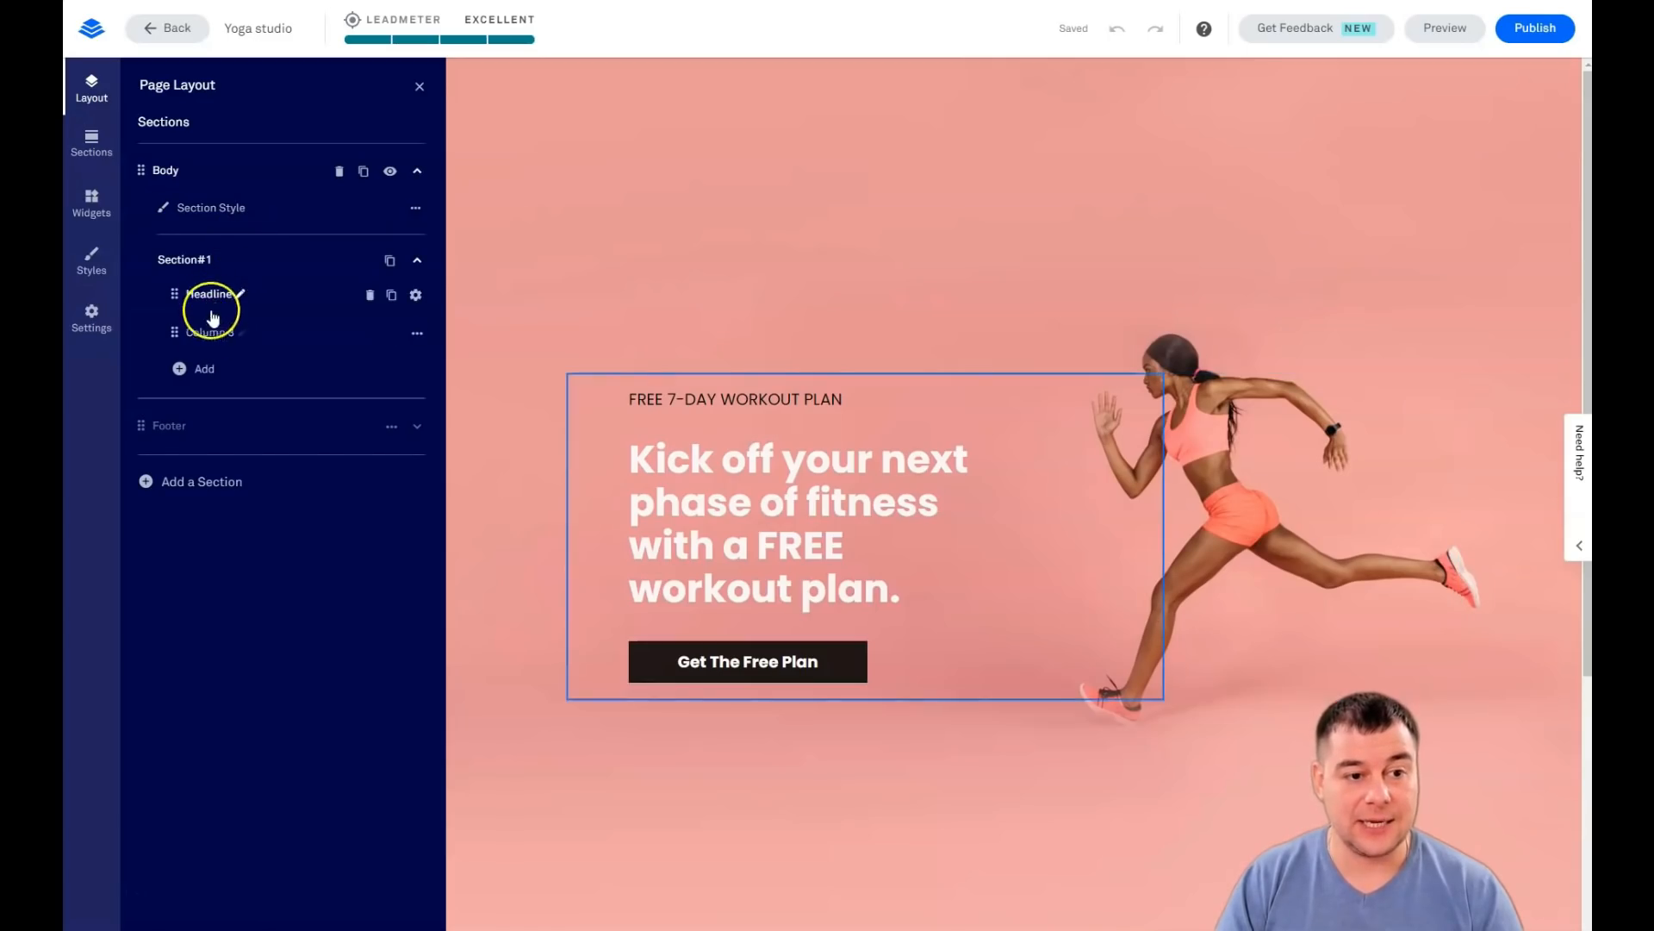
pyautogui.click(183, 370)
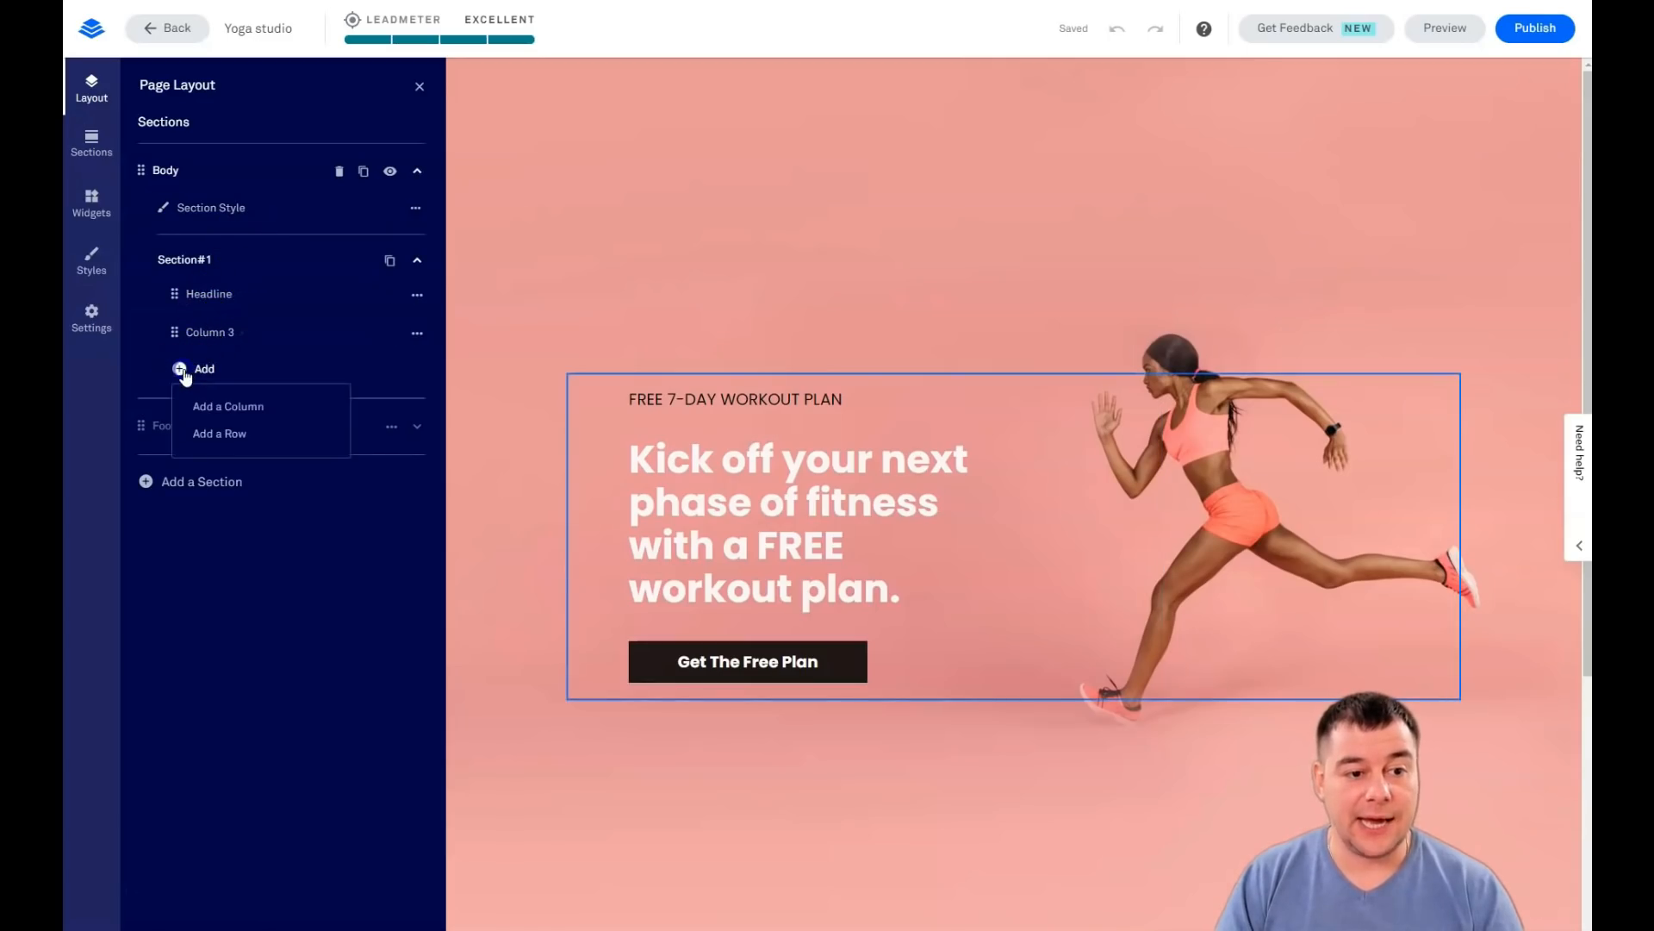
pyautogui.click(223, 261)
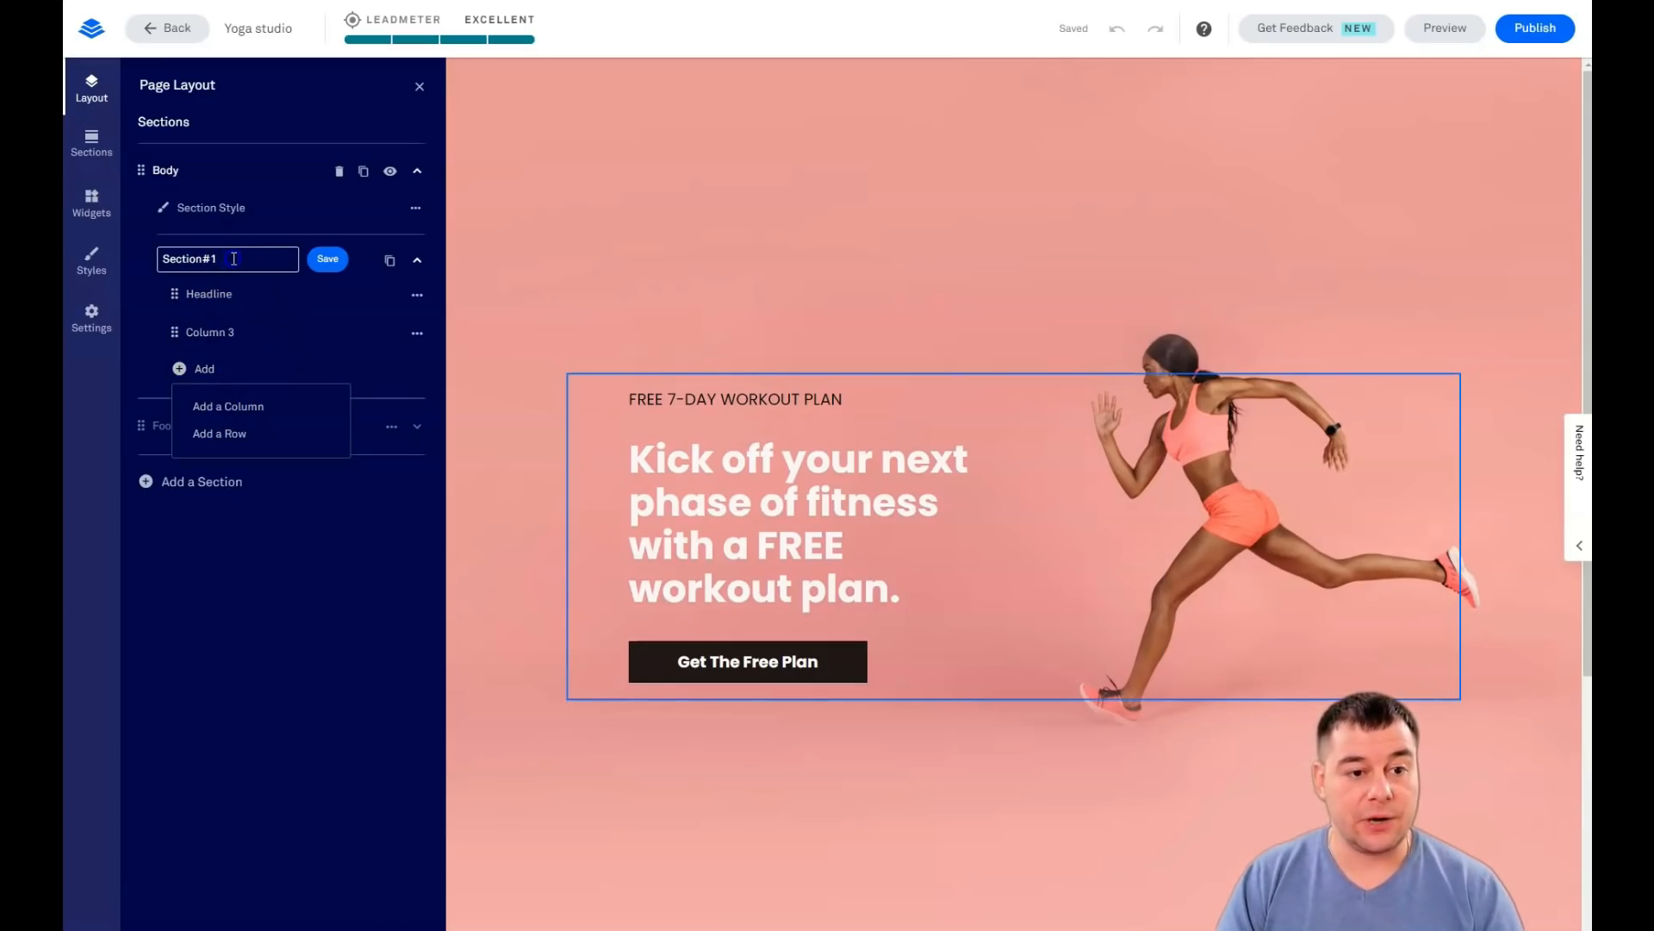
pyautogui.press('Return')
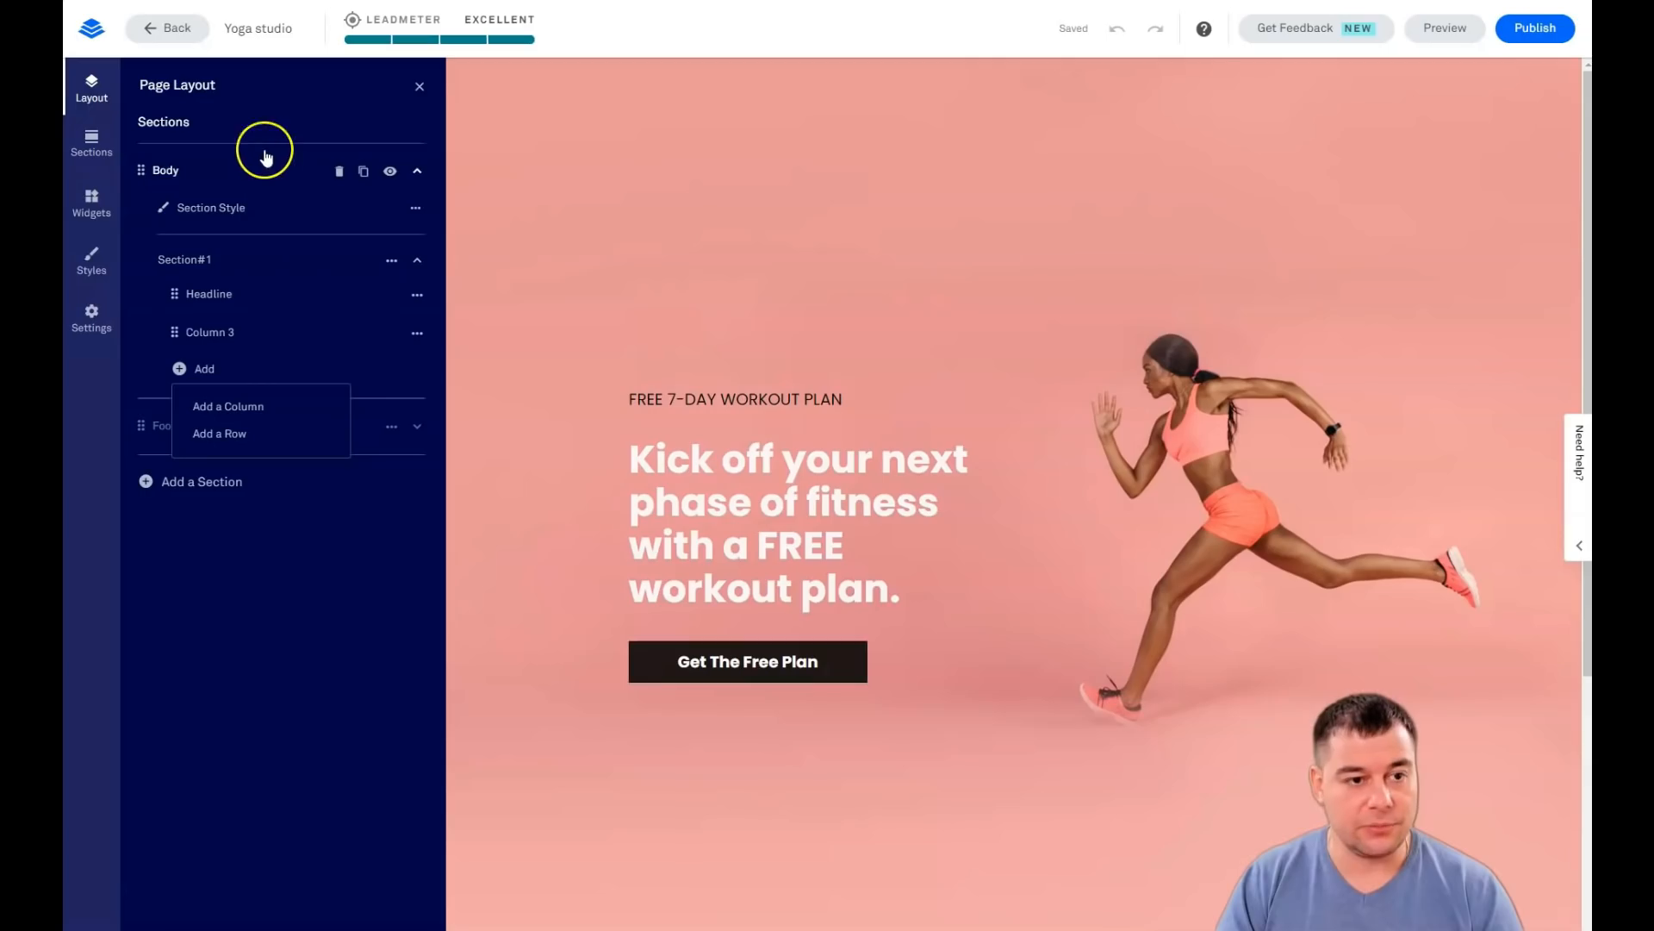
# Step: Replace the Body section's background image with the yoga pose photo from the account's own images
pyautogui.click(210, 208)
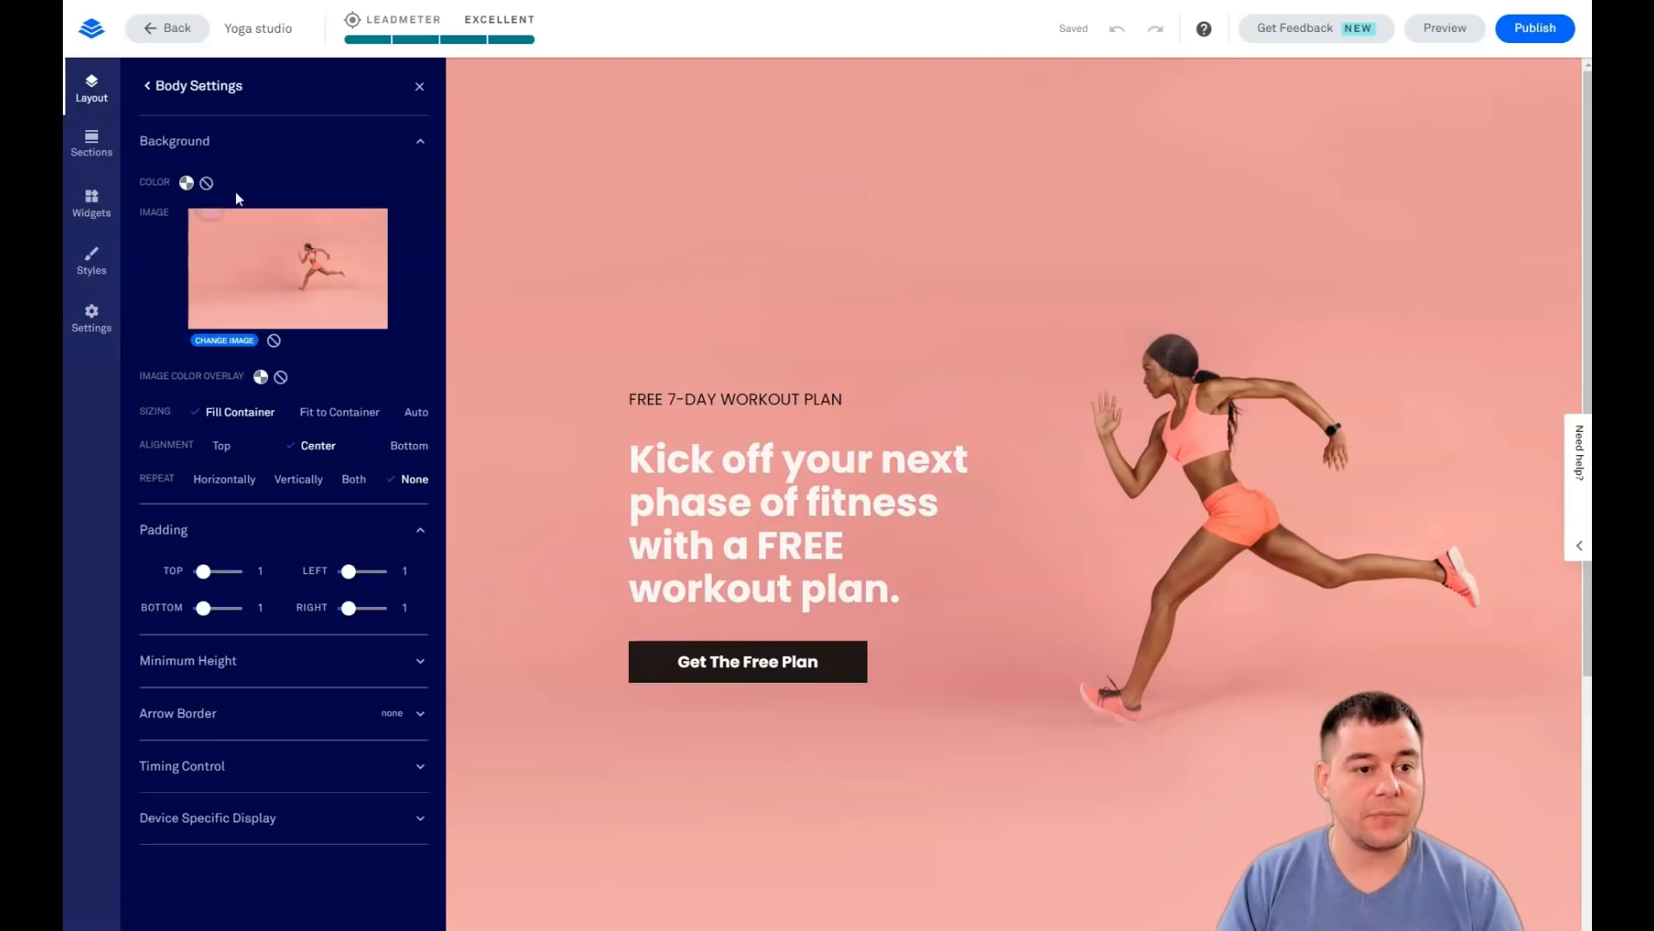
pyautogui.click(220, 342)
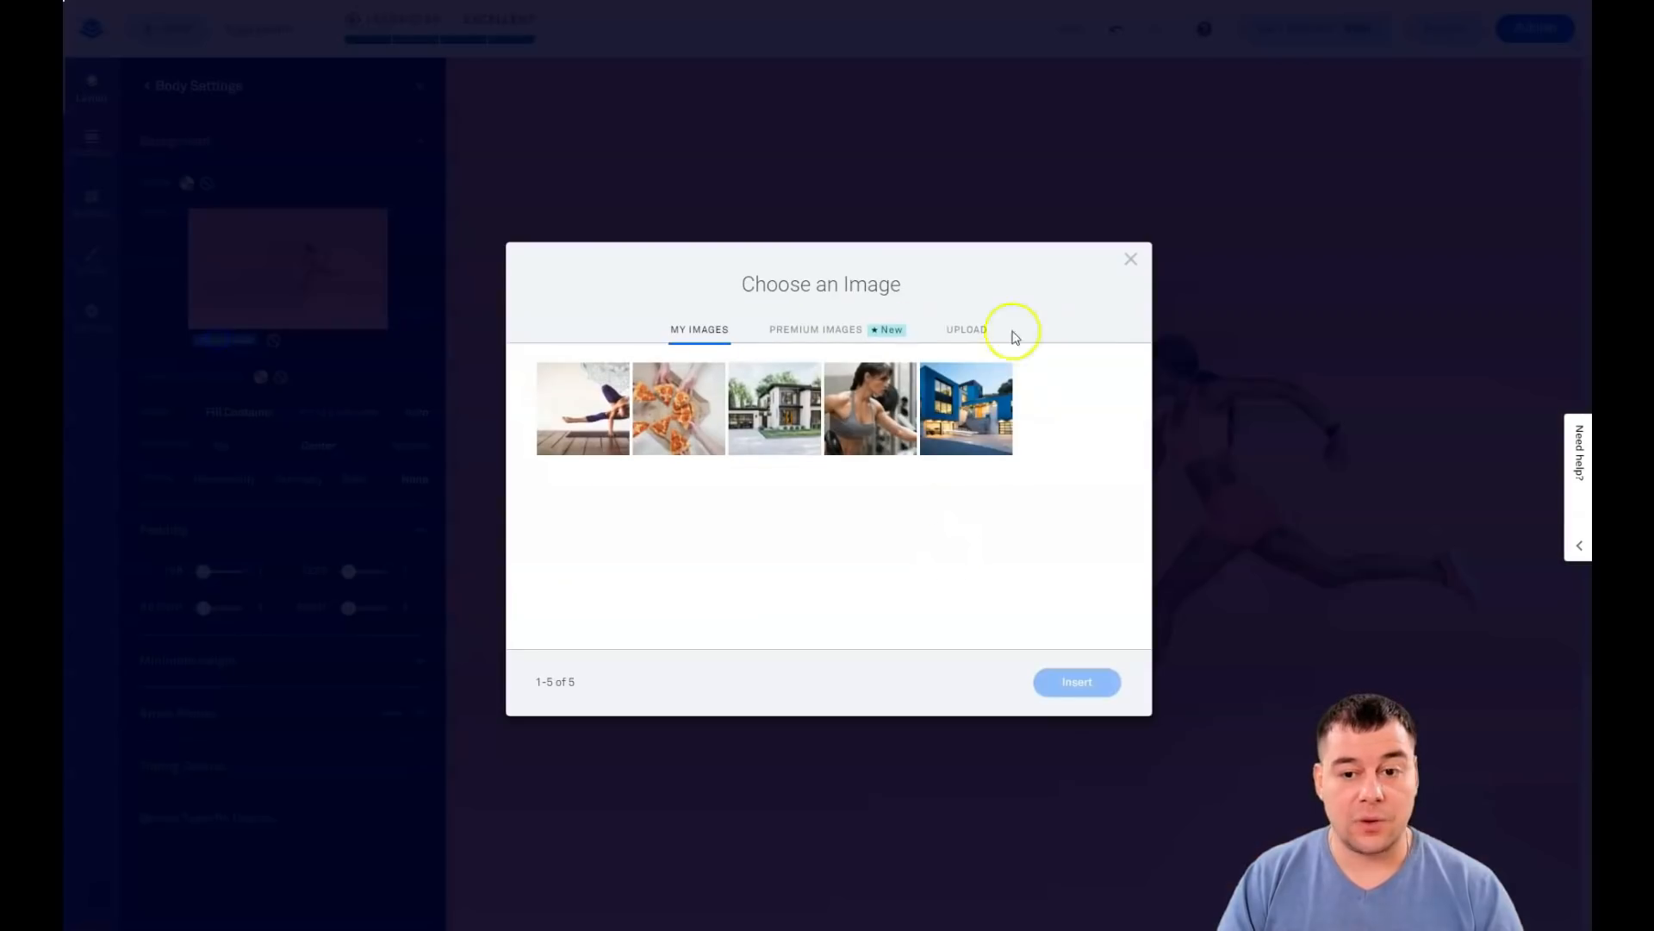
pyautogui.click(965, 333)
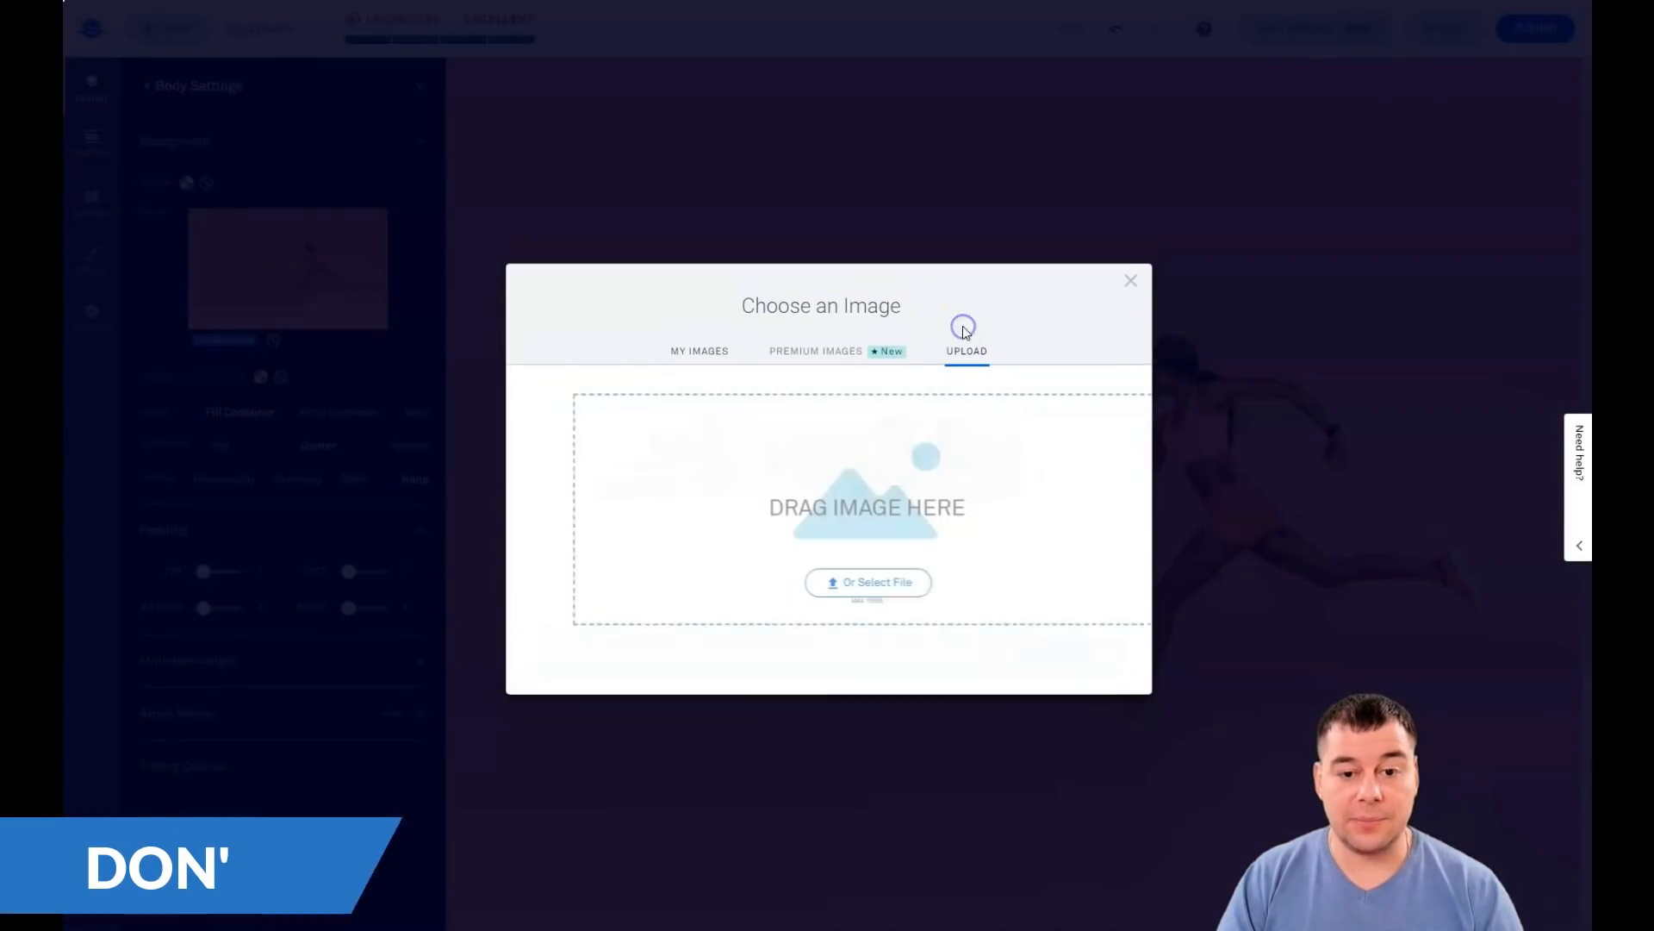
pyautogui.click(707, 362)
pyautogui.click(598, 405)
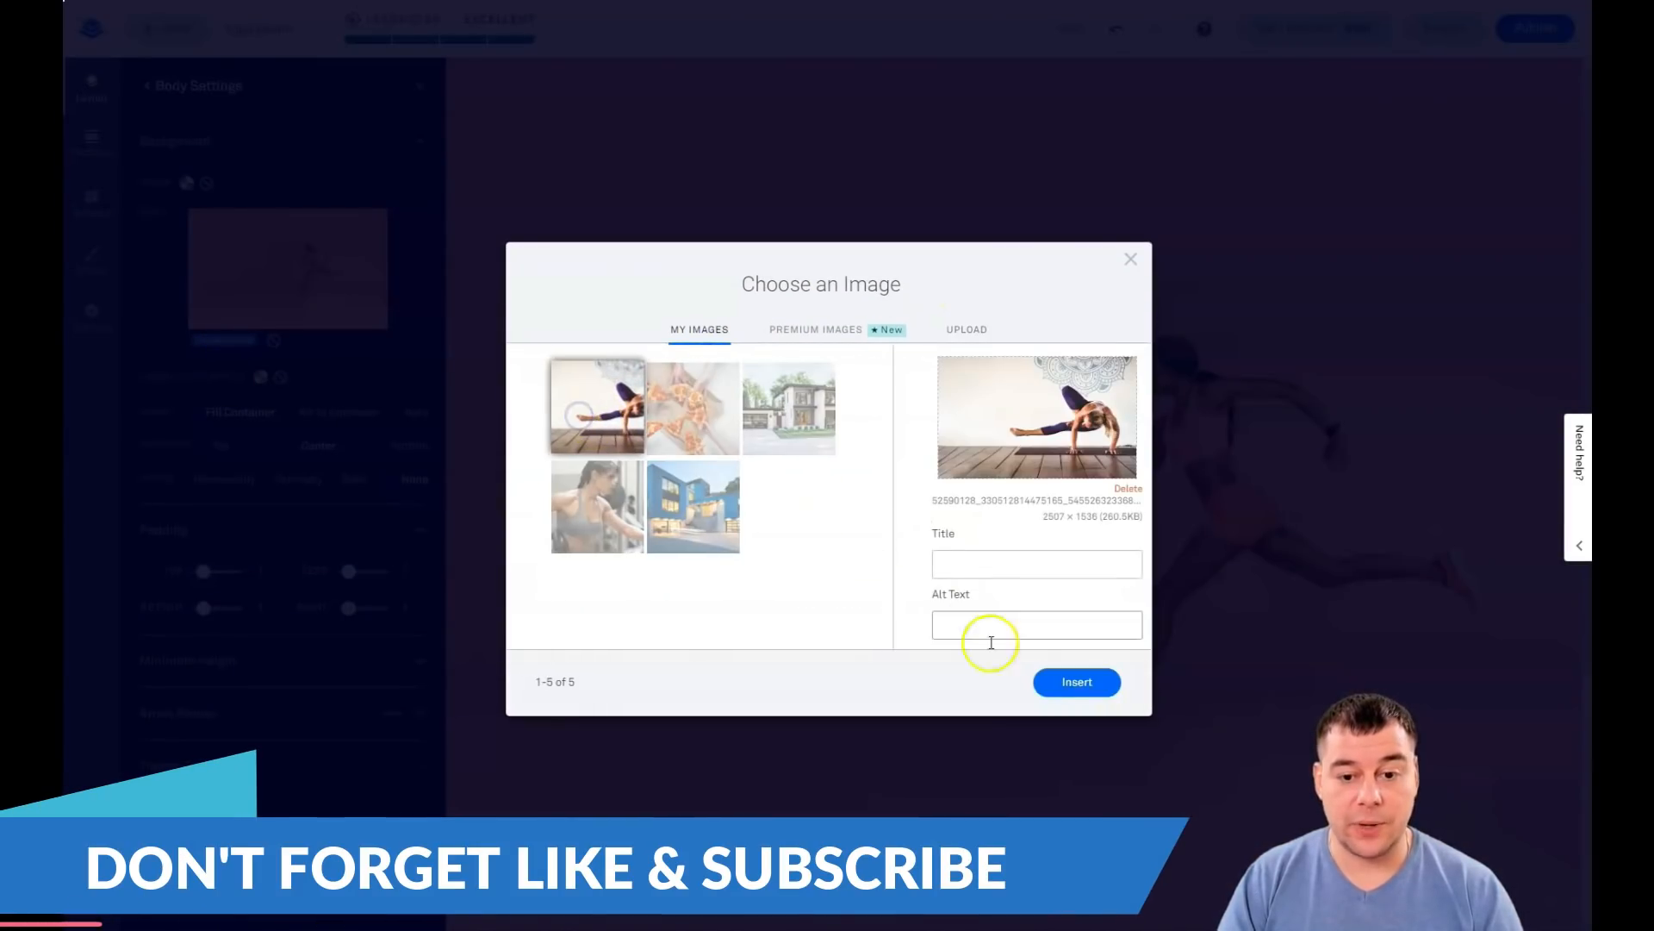
pyautogui.click(1075, 683)
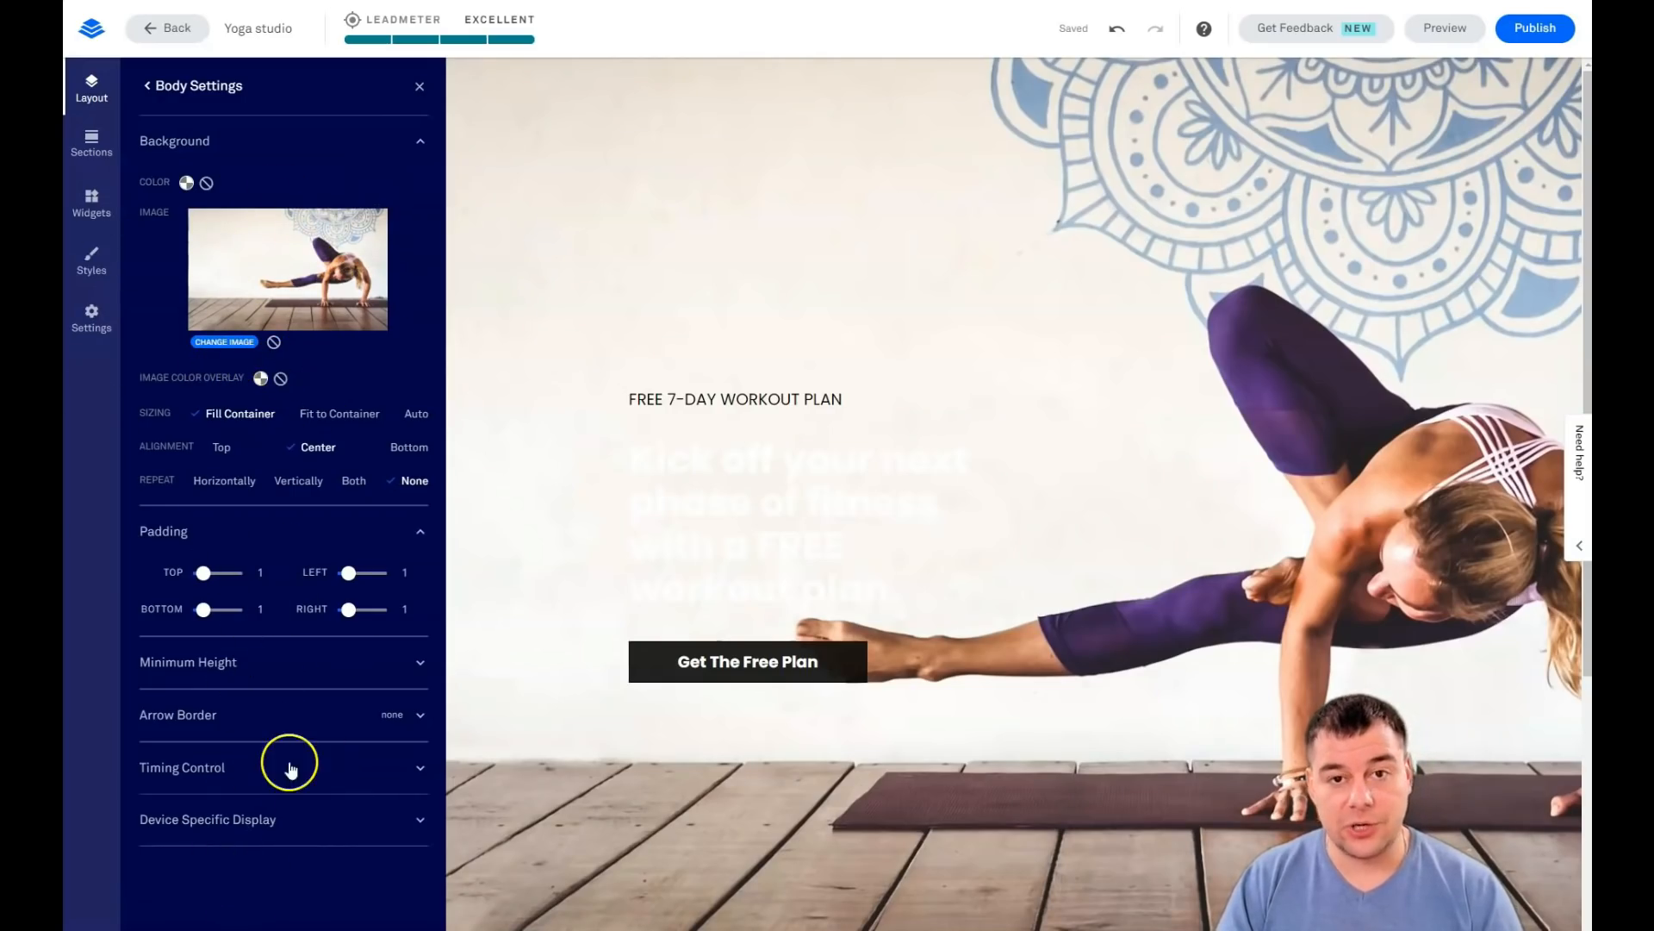
# Step: Try the 50%, 75%, 90% and Auto minimum heights for the Body section, and set it back to Full
pyautogui.click(419, 665)
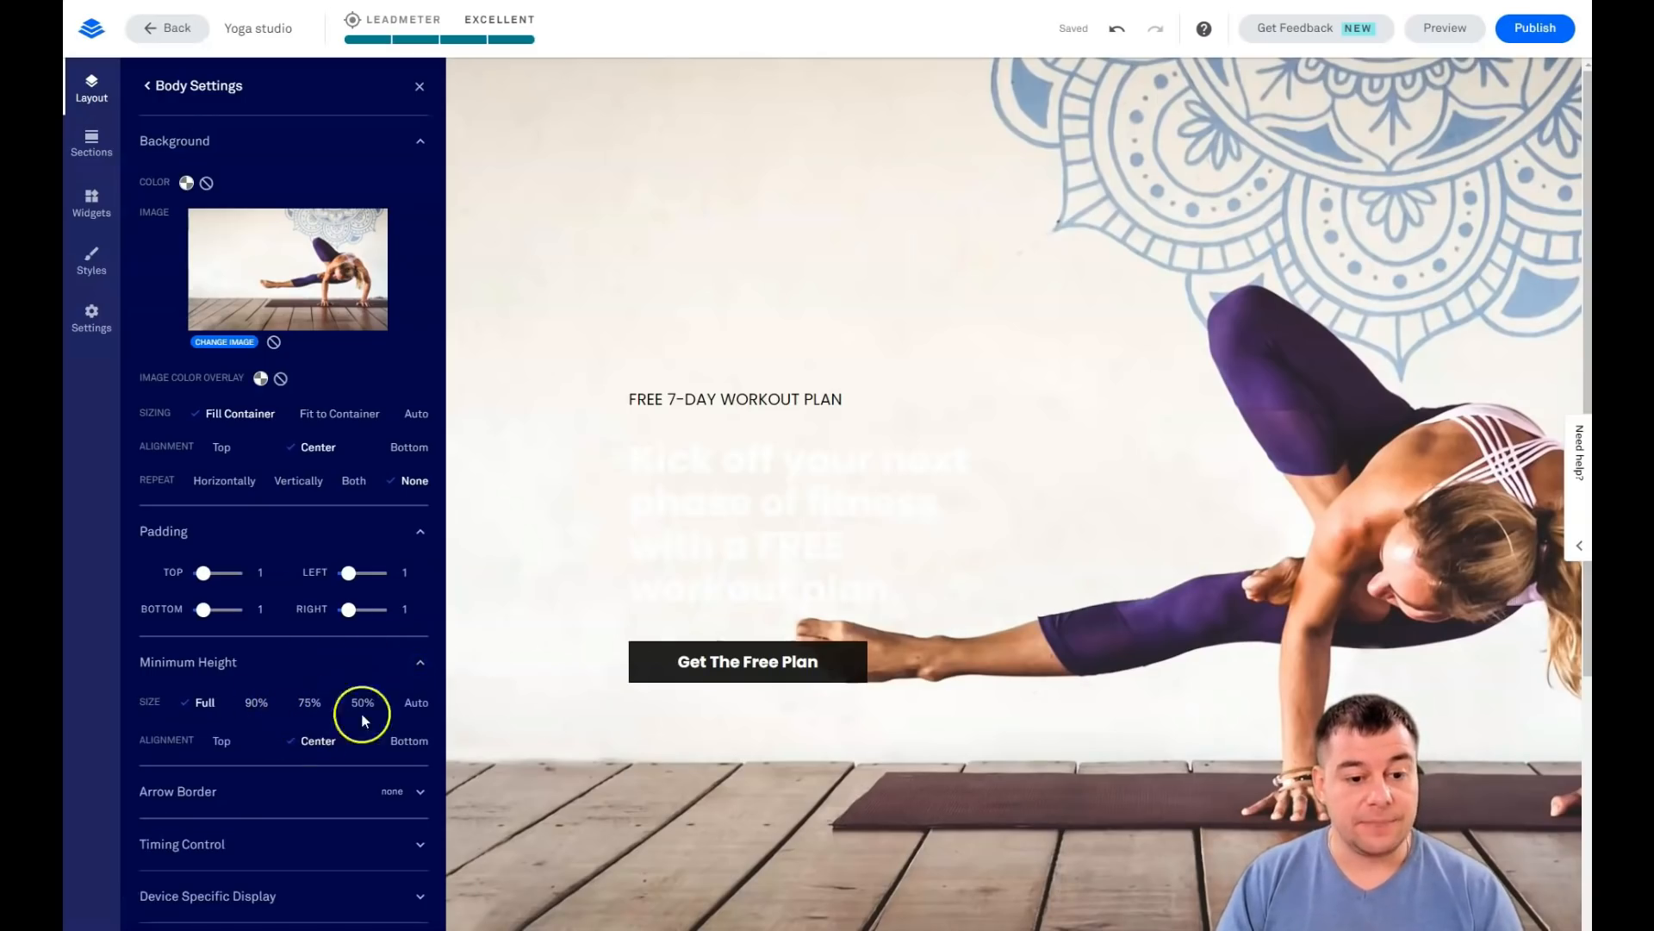
pyautogui.click(363, 703)
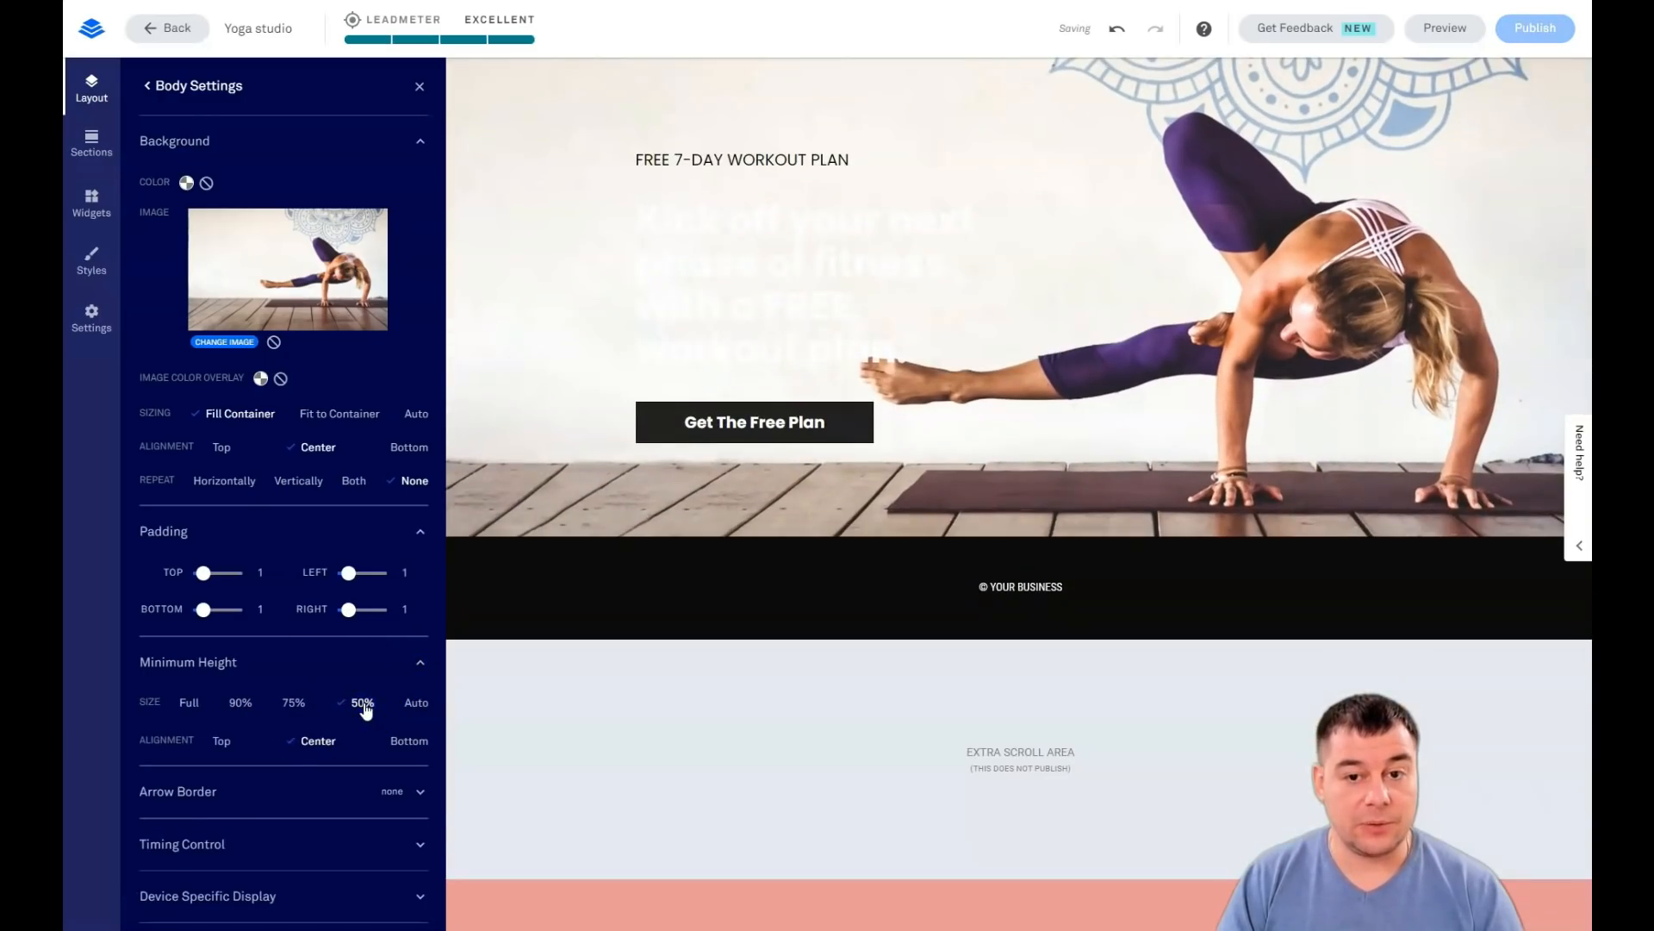
pyautogui.click(293, 703)
pyautogui.click(239, 702)
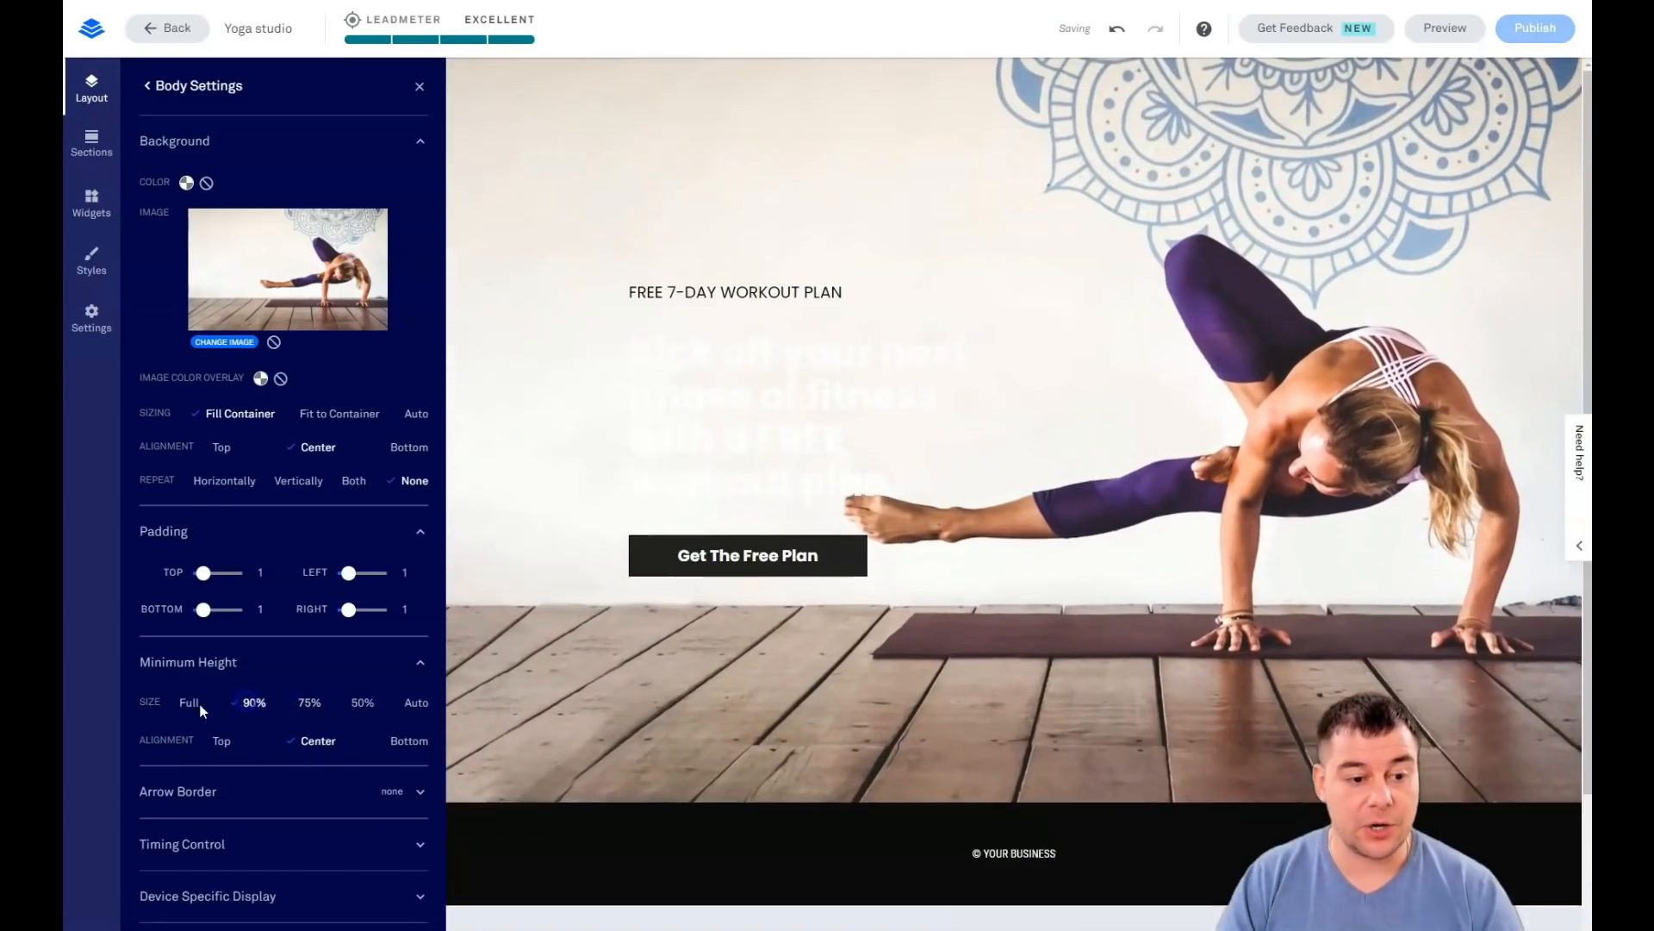
pyautogui.click(191, 703)
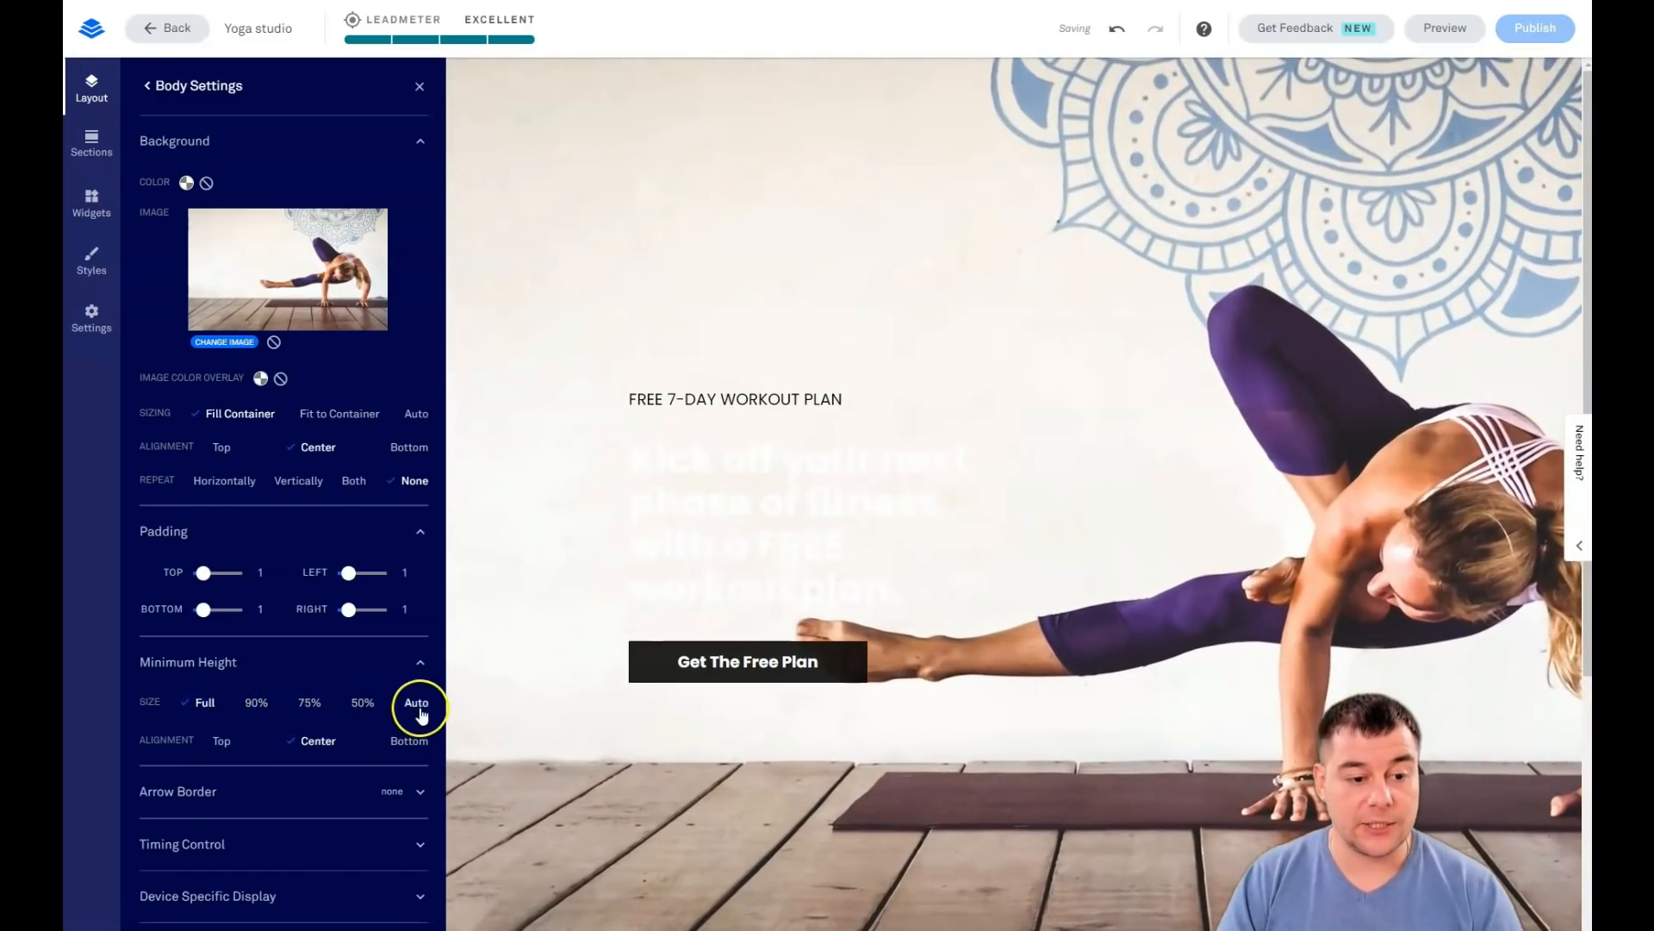
pyautogui.click(416, 703)
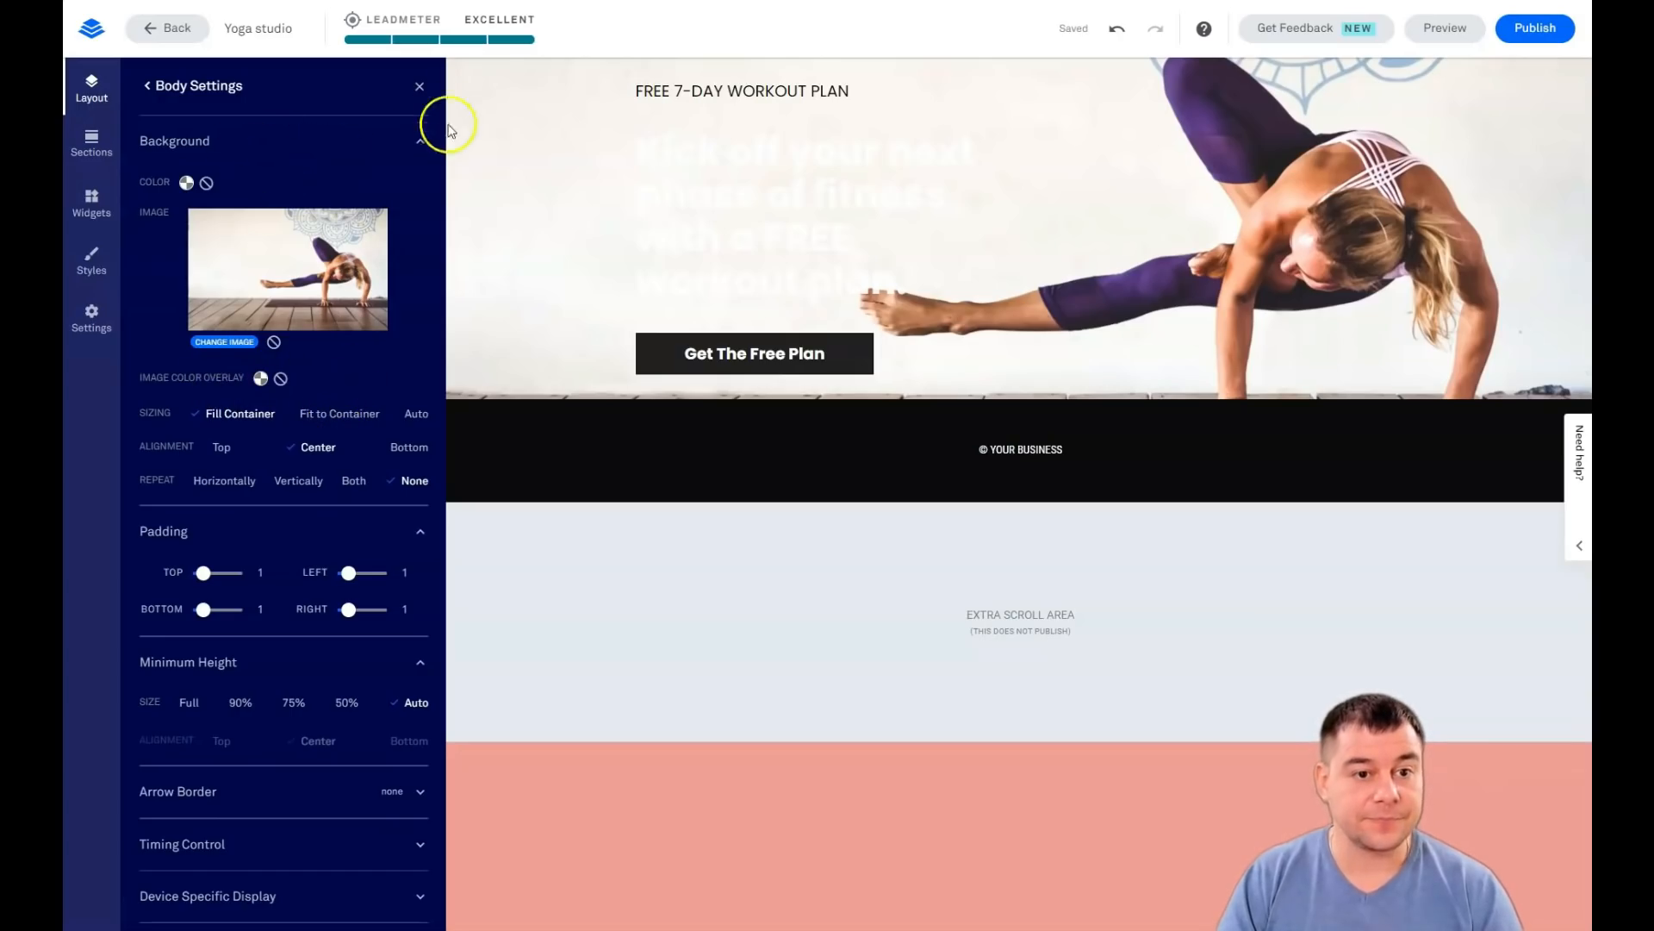
pyautogui.click(190, 704)
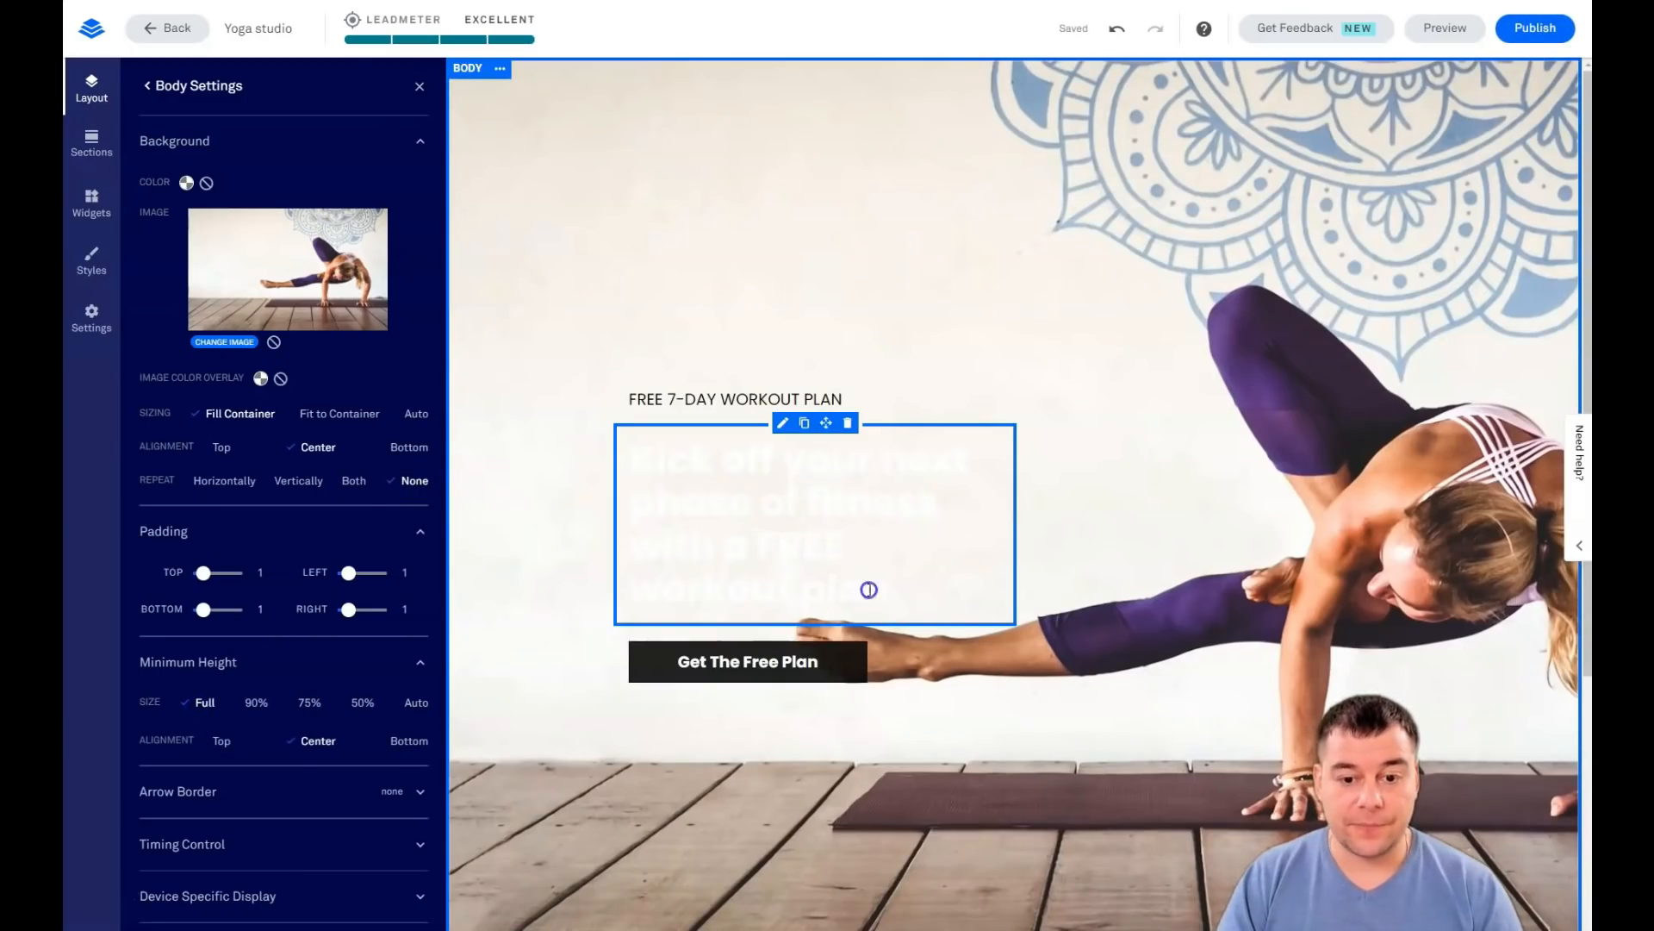
# Step: Change the text color of the whole "Kick off your next phase of fitness" headline to black
pyautogui.doubleClick(868, 589)
pyautogui.click(926, 593)
pyautogui.moveTo(866, 586); pyautogui.dragTo(630, 466)
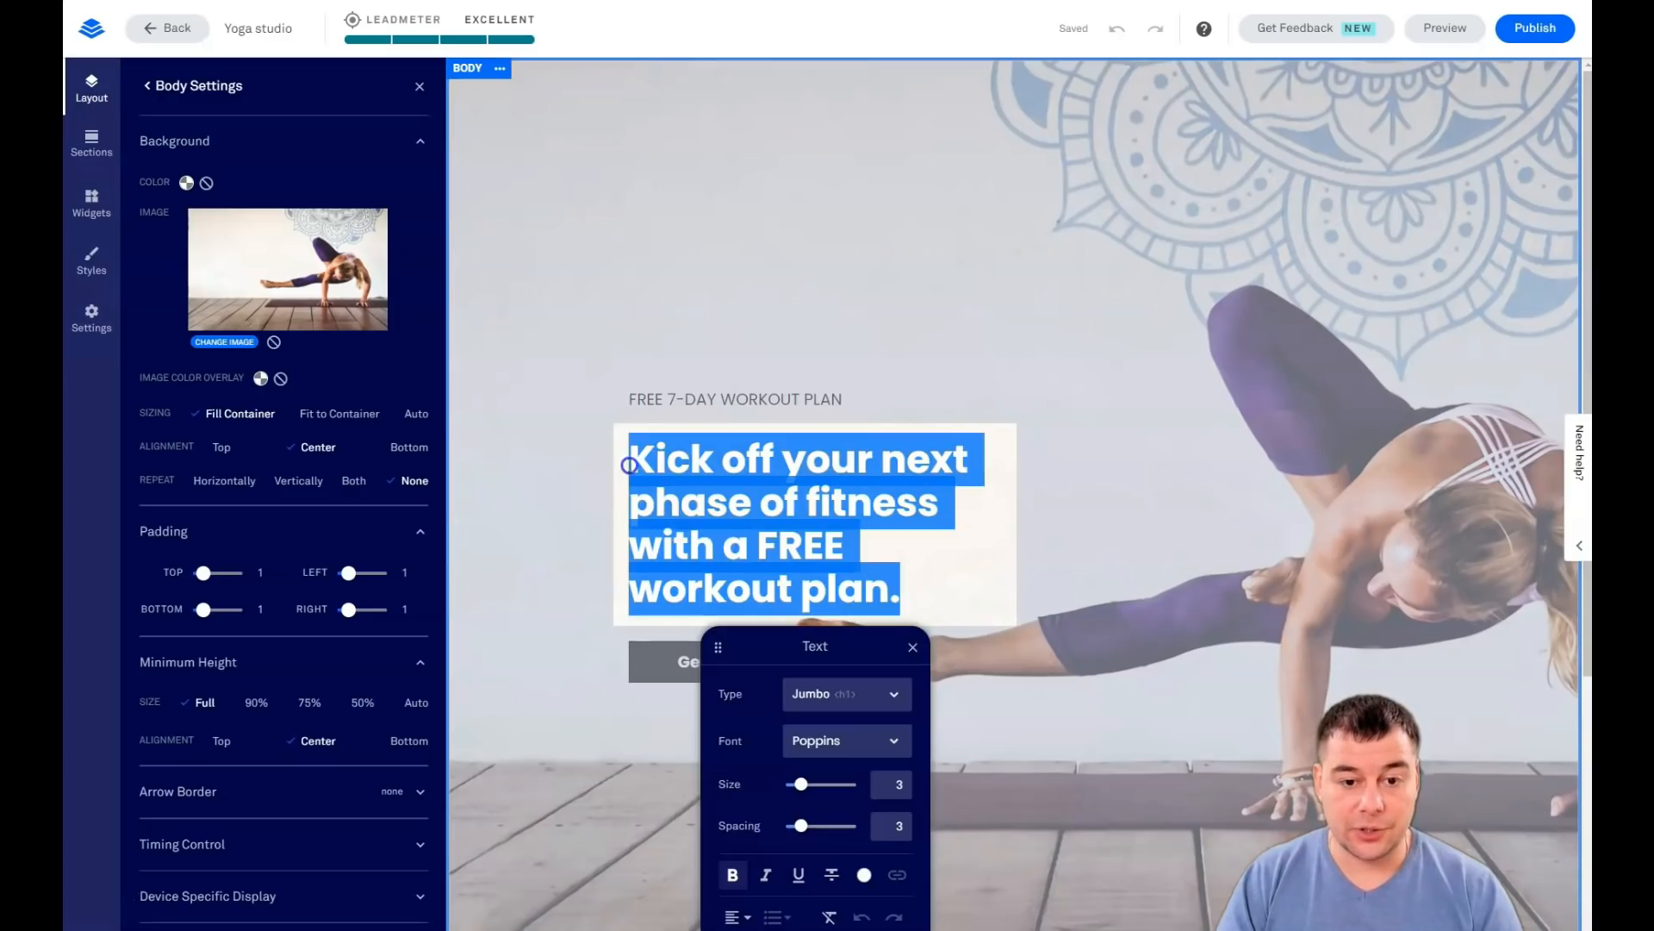
pyautogui.click(864, 874)
pyautogui.click(764, 763)
pyautogui.click(1127, 668)
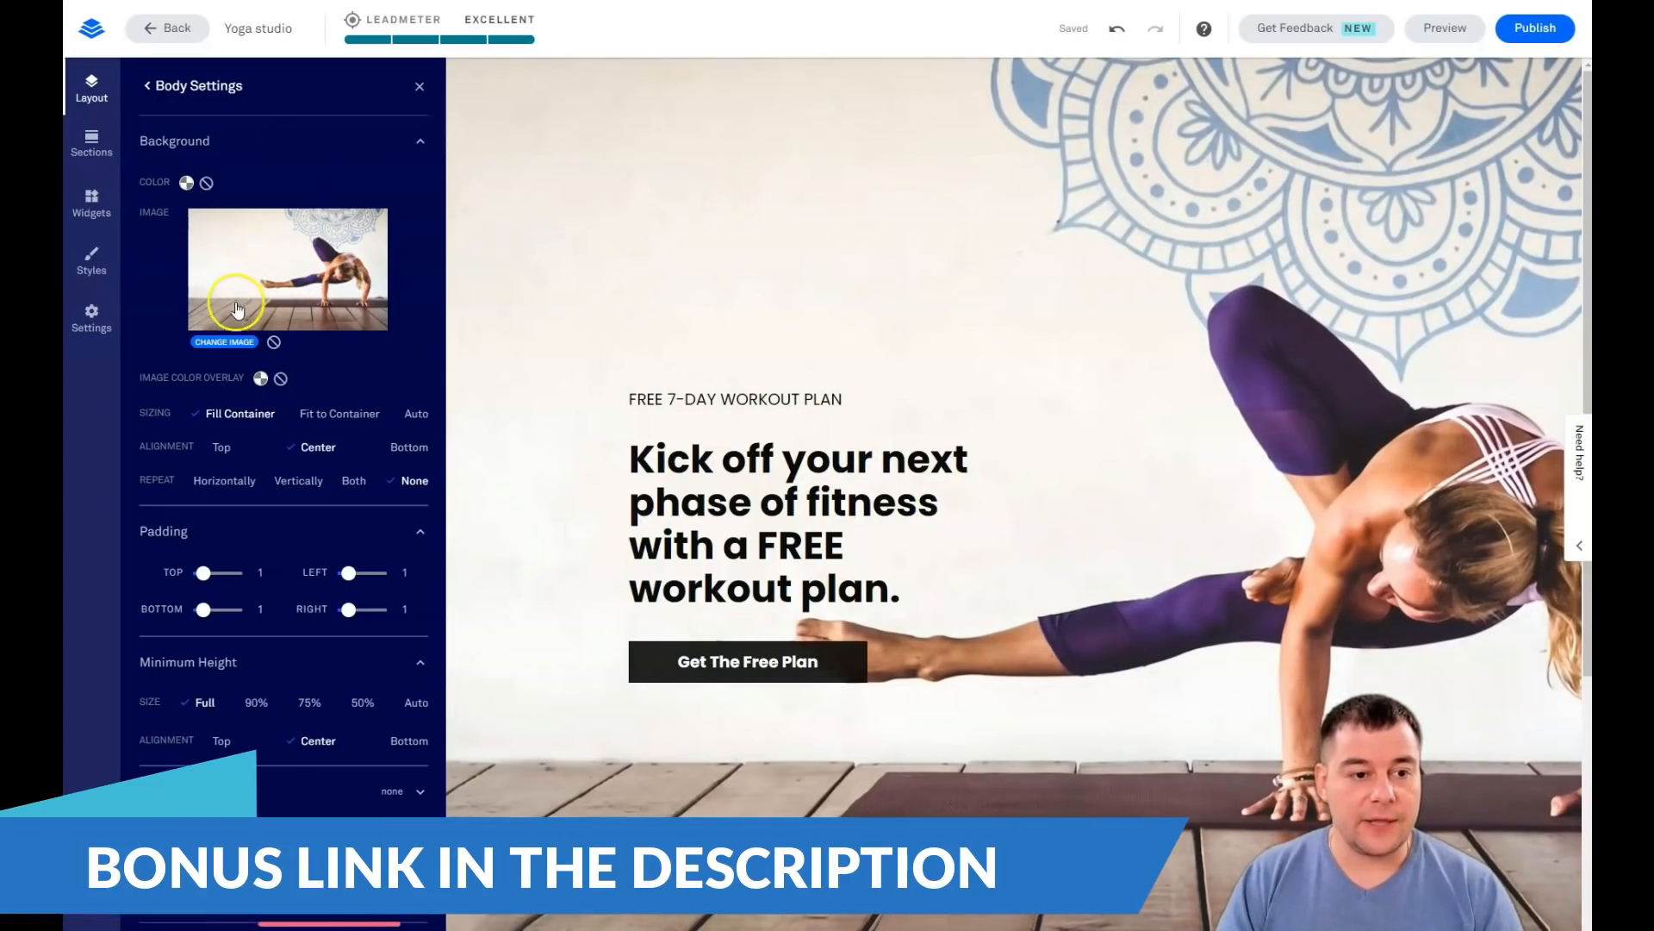
# Step: Add a custom red color overlay, EC2121 at 29 opacity, to the Body background image
pyautogui.click(261, 379)
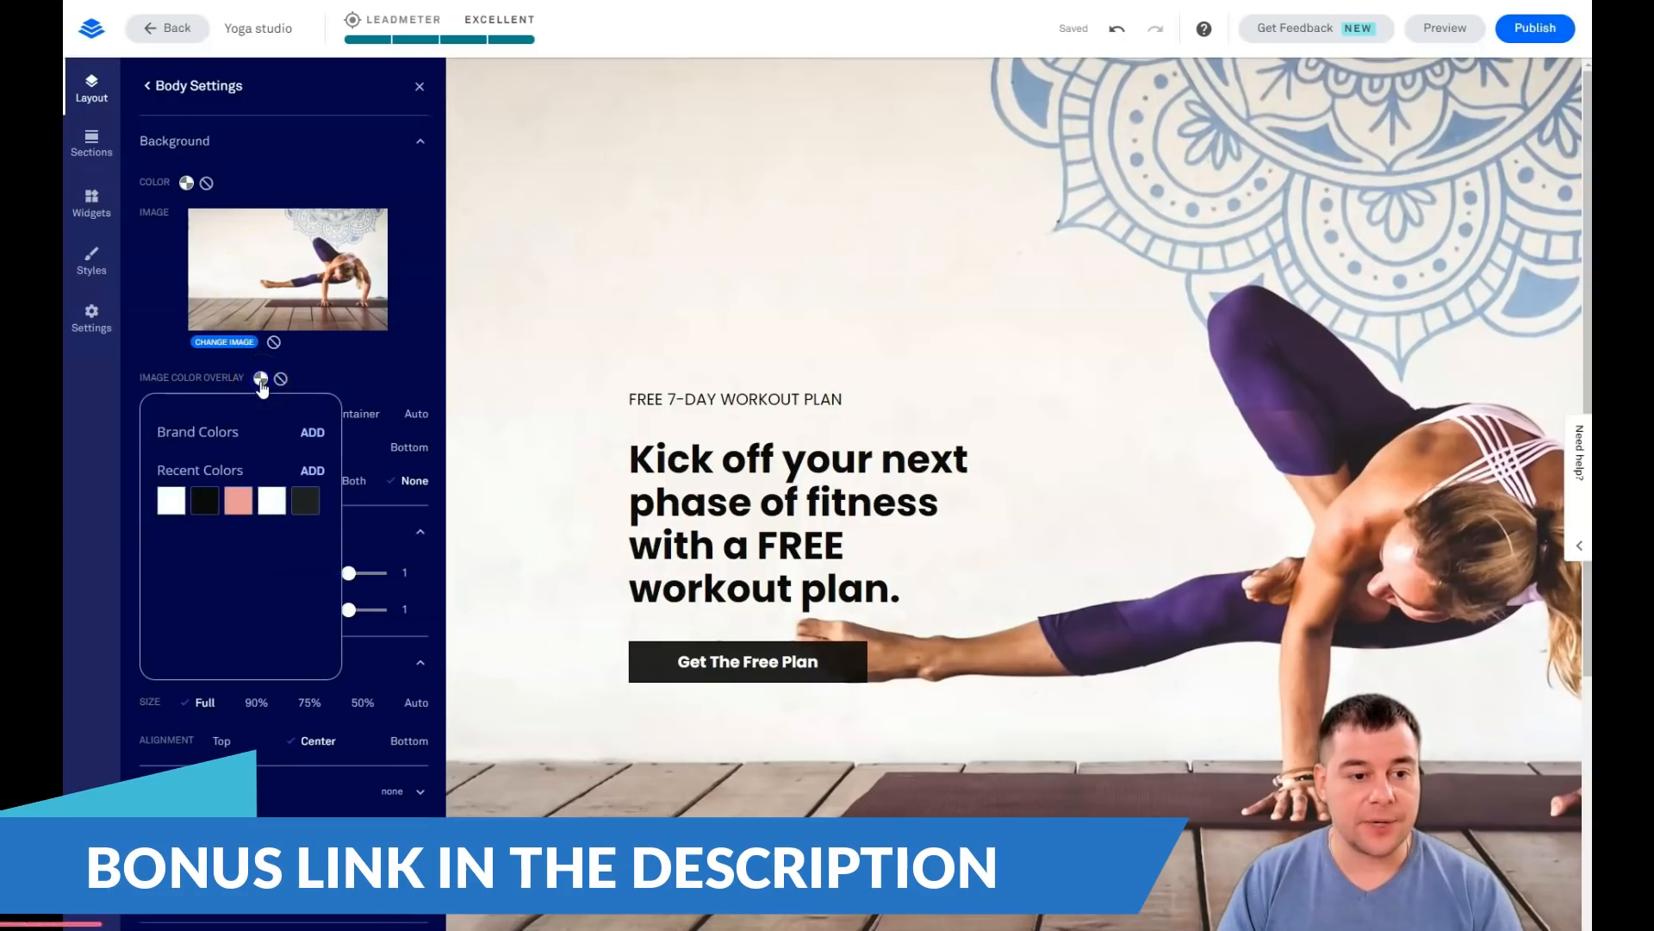
pyautogui.click(313, 472)
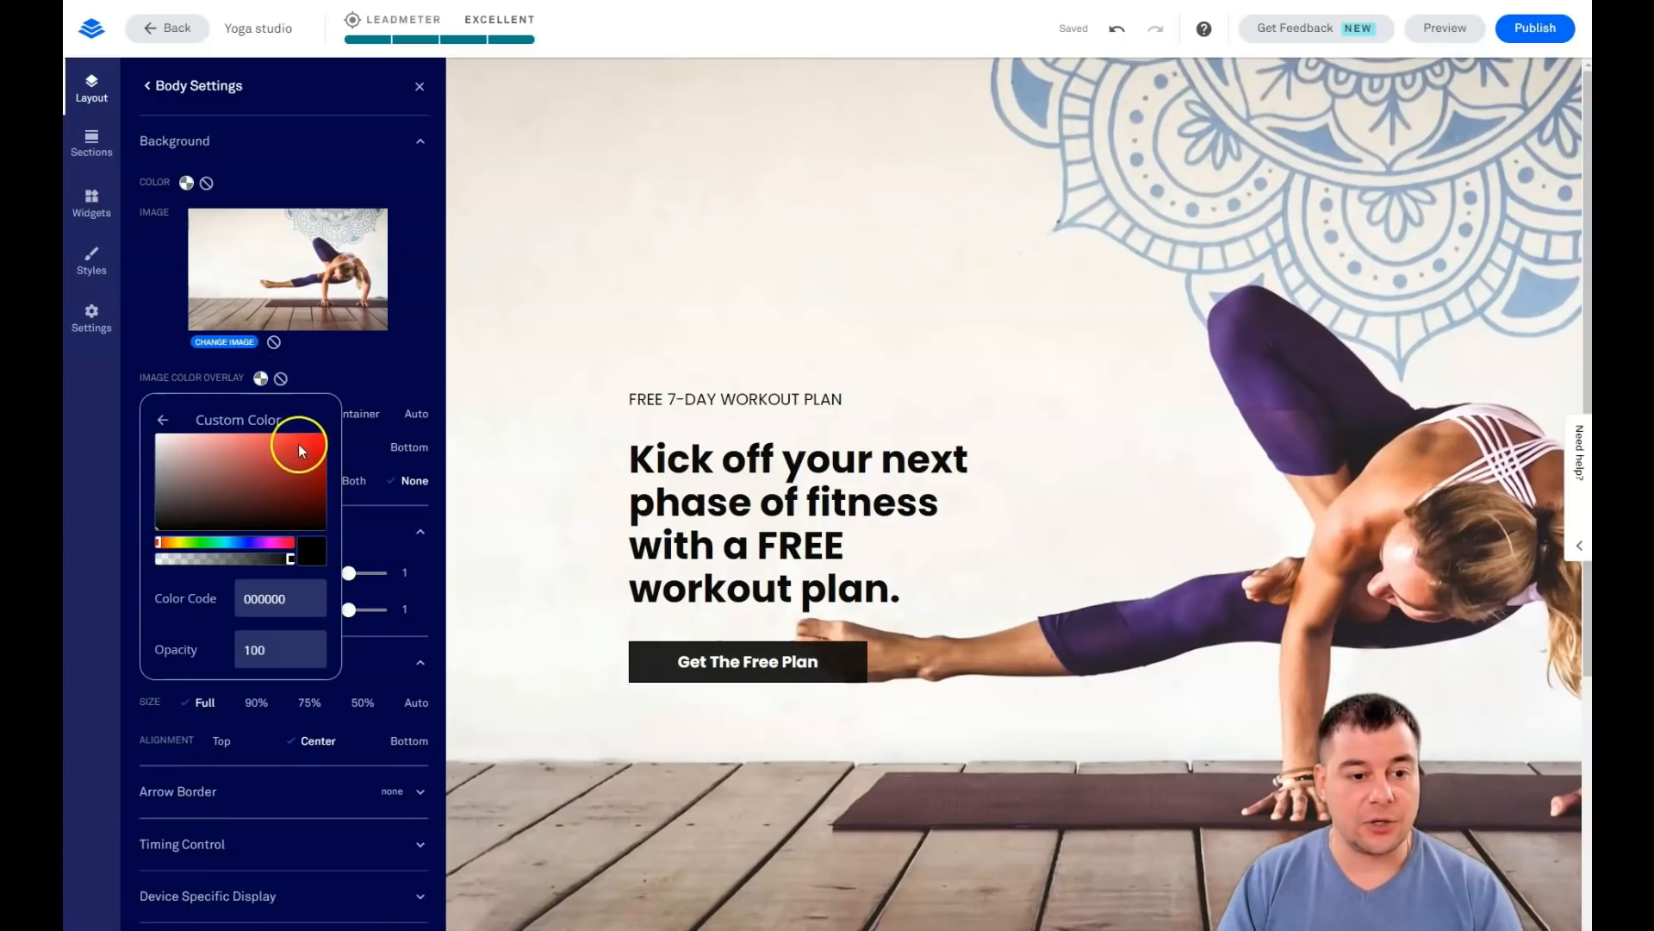
pyautogui.click(301, 442)
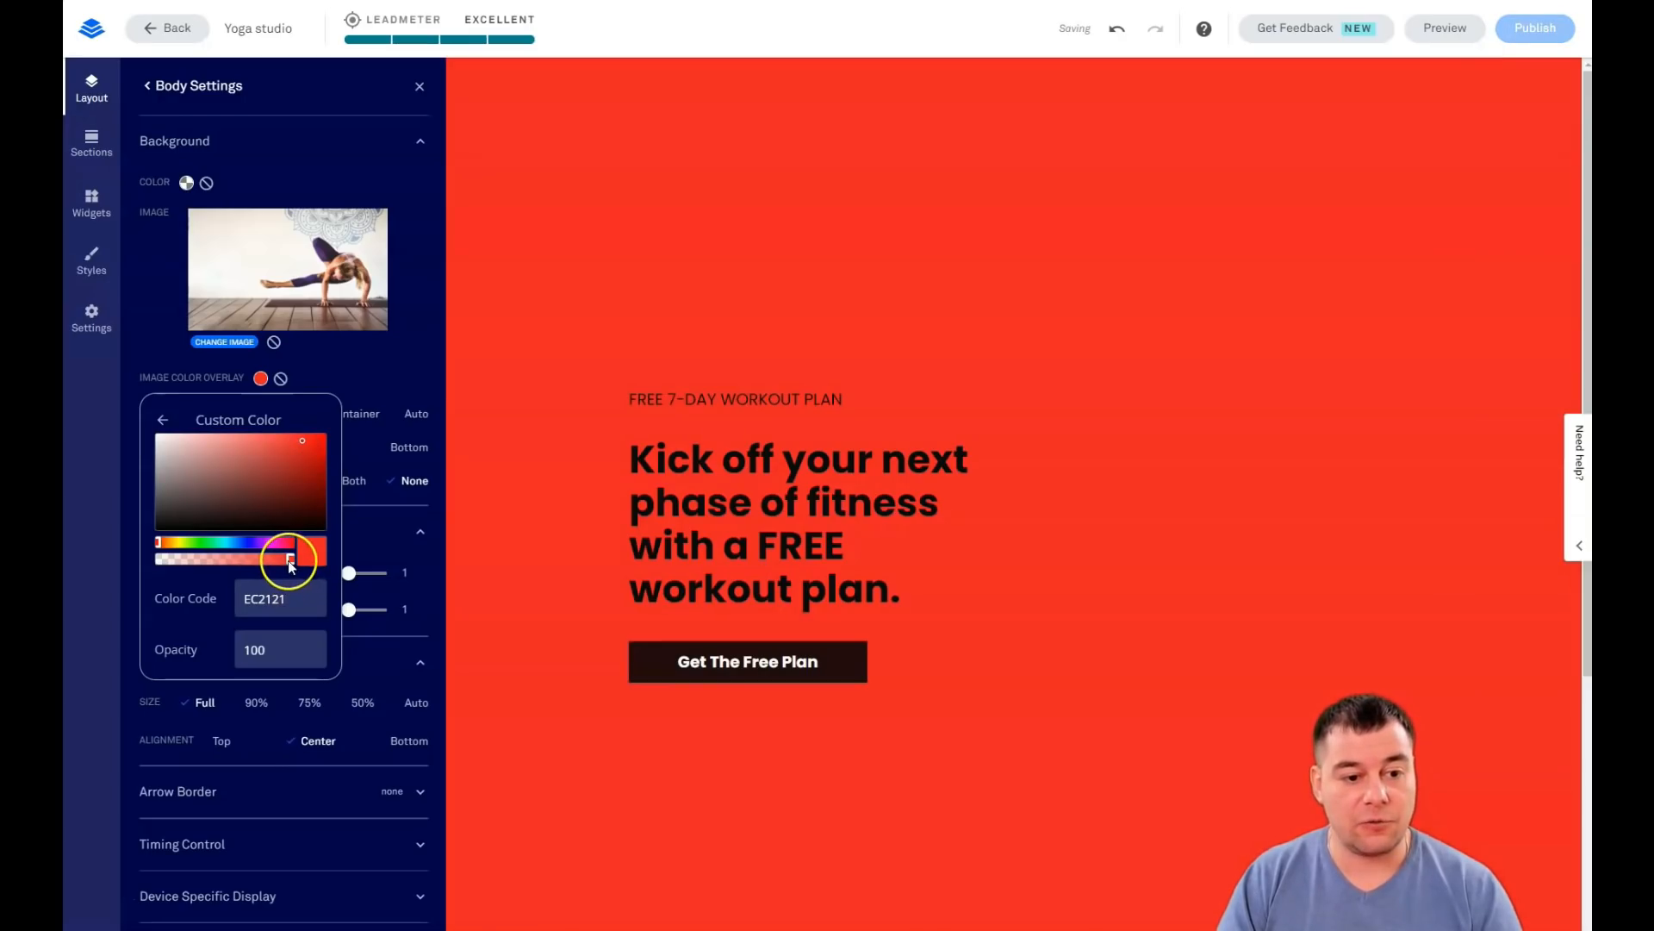
pyautogui.moveTo(291, 564); pyautogui.dragTo(272, 562)
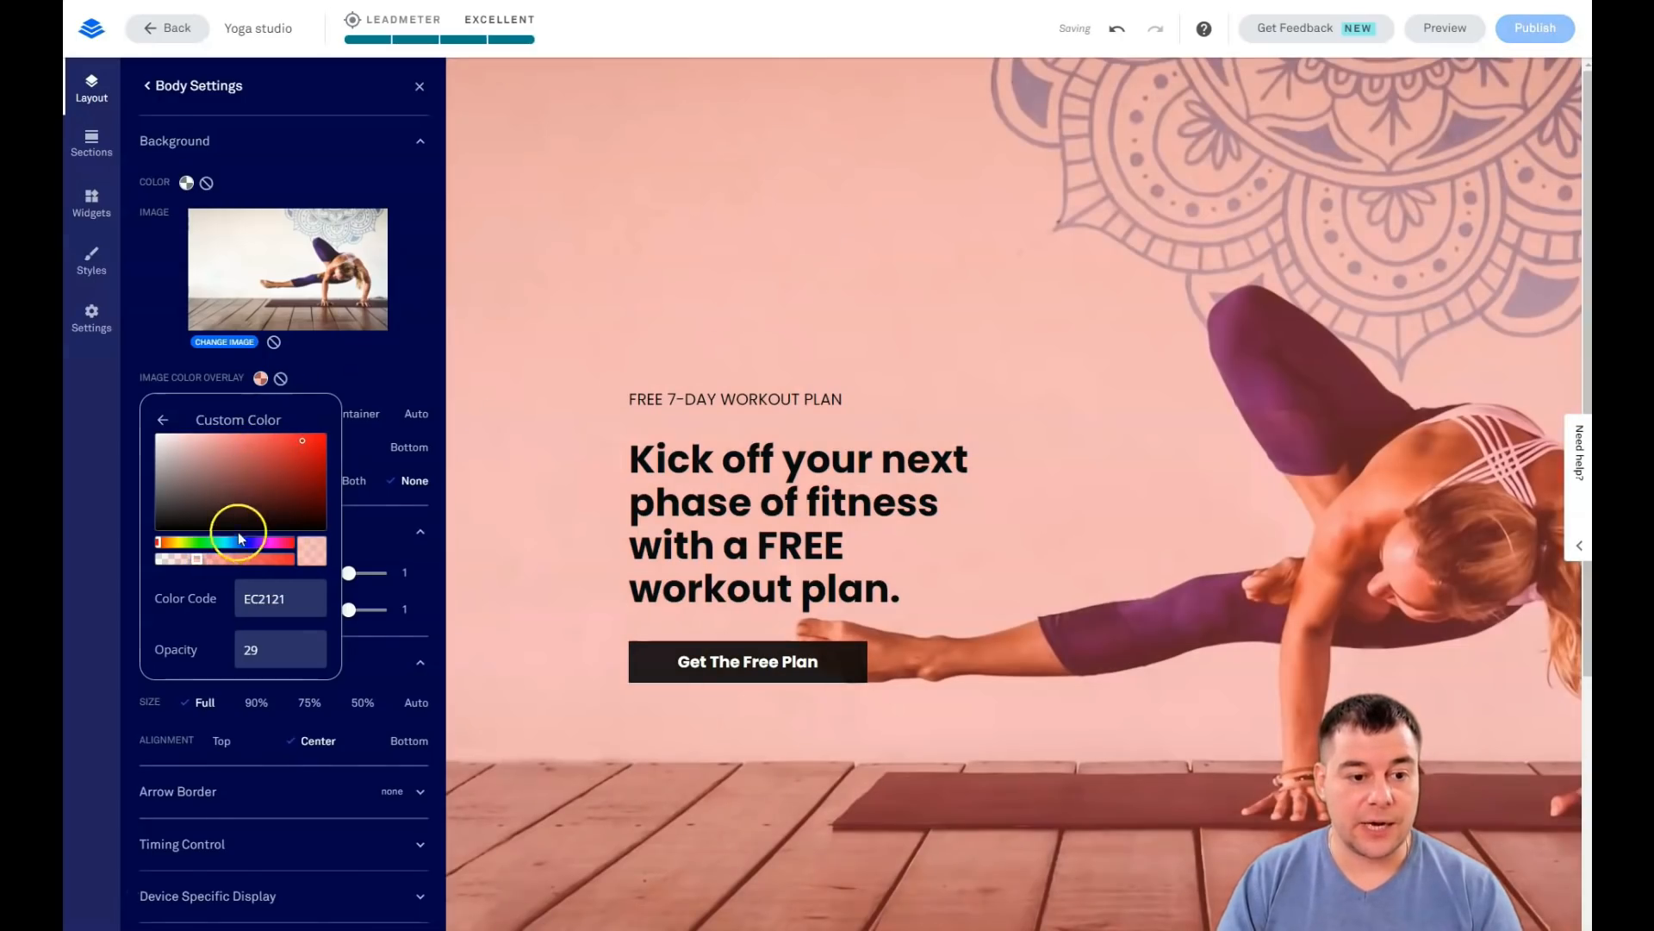
# Step: Change the image overlay's hue to blue and tone it down to the muted grayish shade 58597A
pyautogui.moveTo(241, 539); pyautogui.dragTo(248, 543)
pyautogui.click(280, 464)
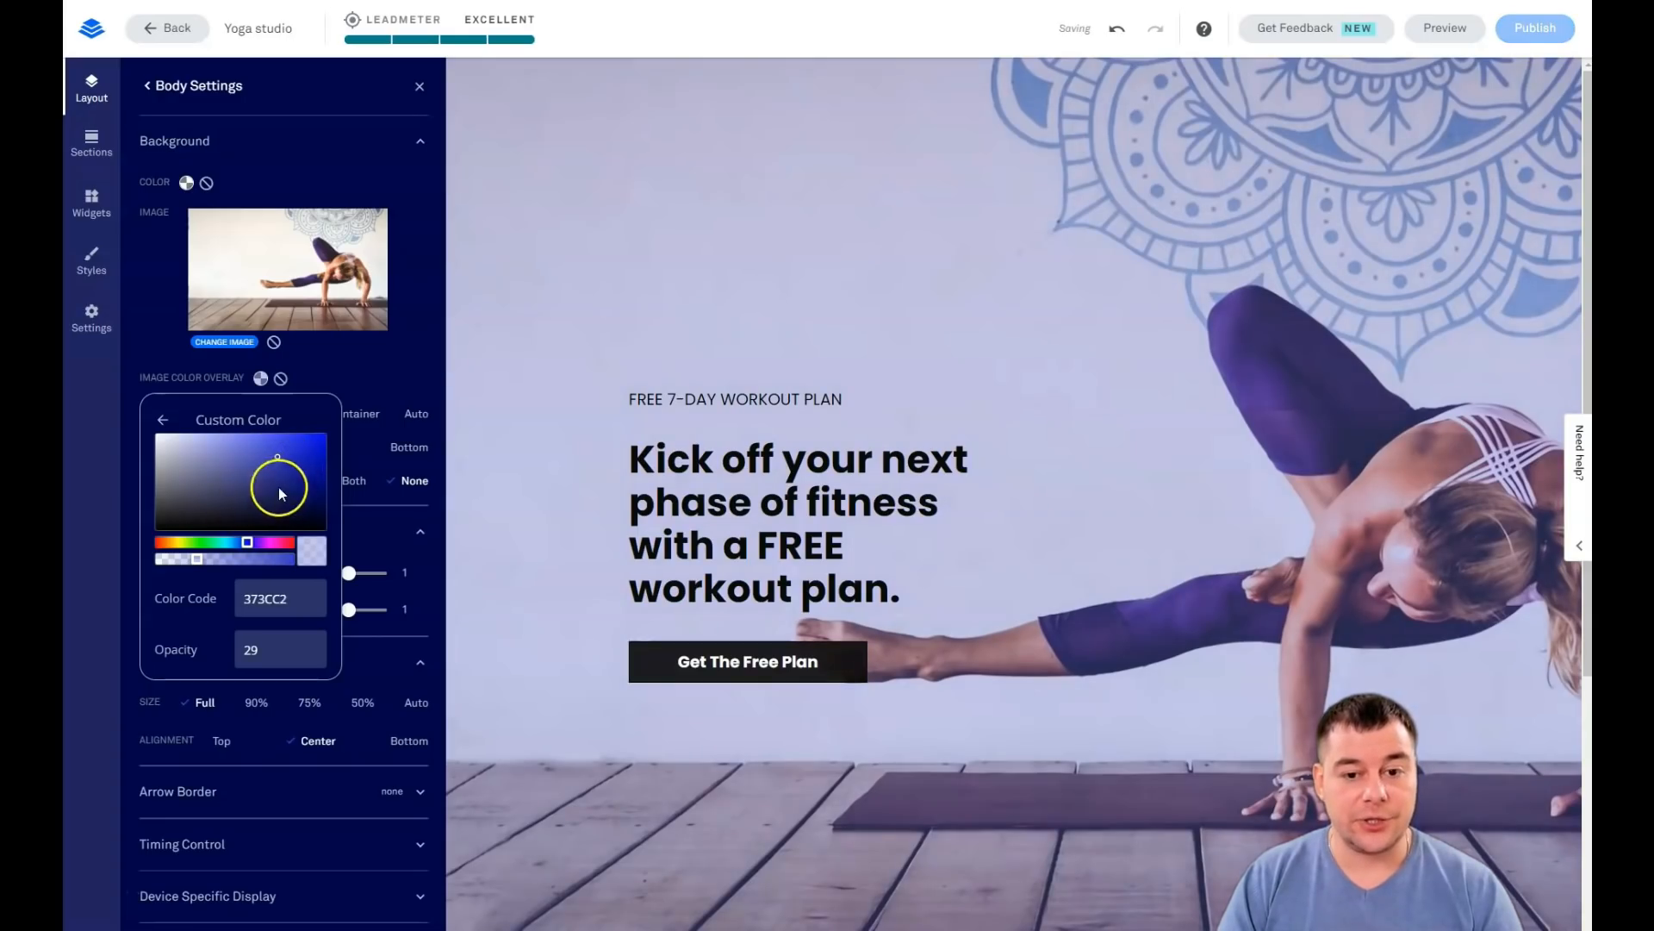
pyautogui.click(225, 456)
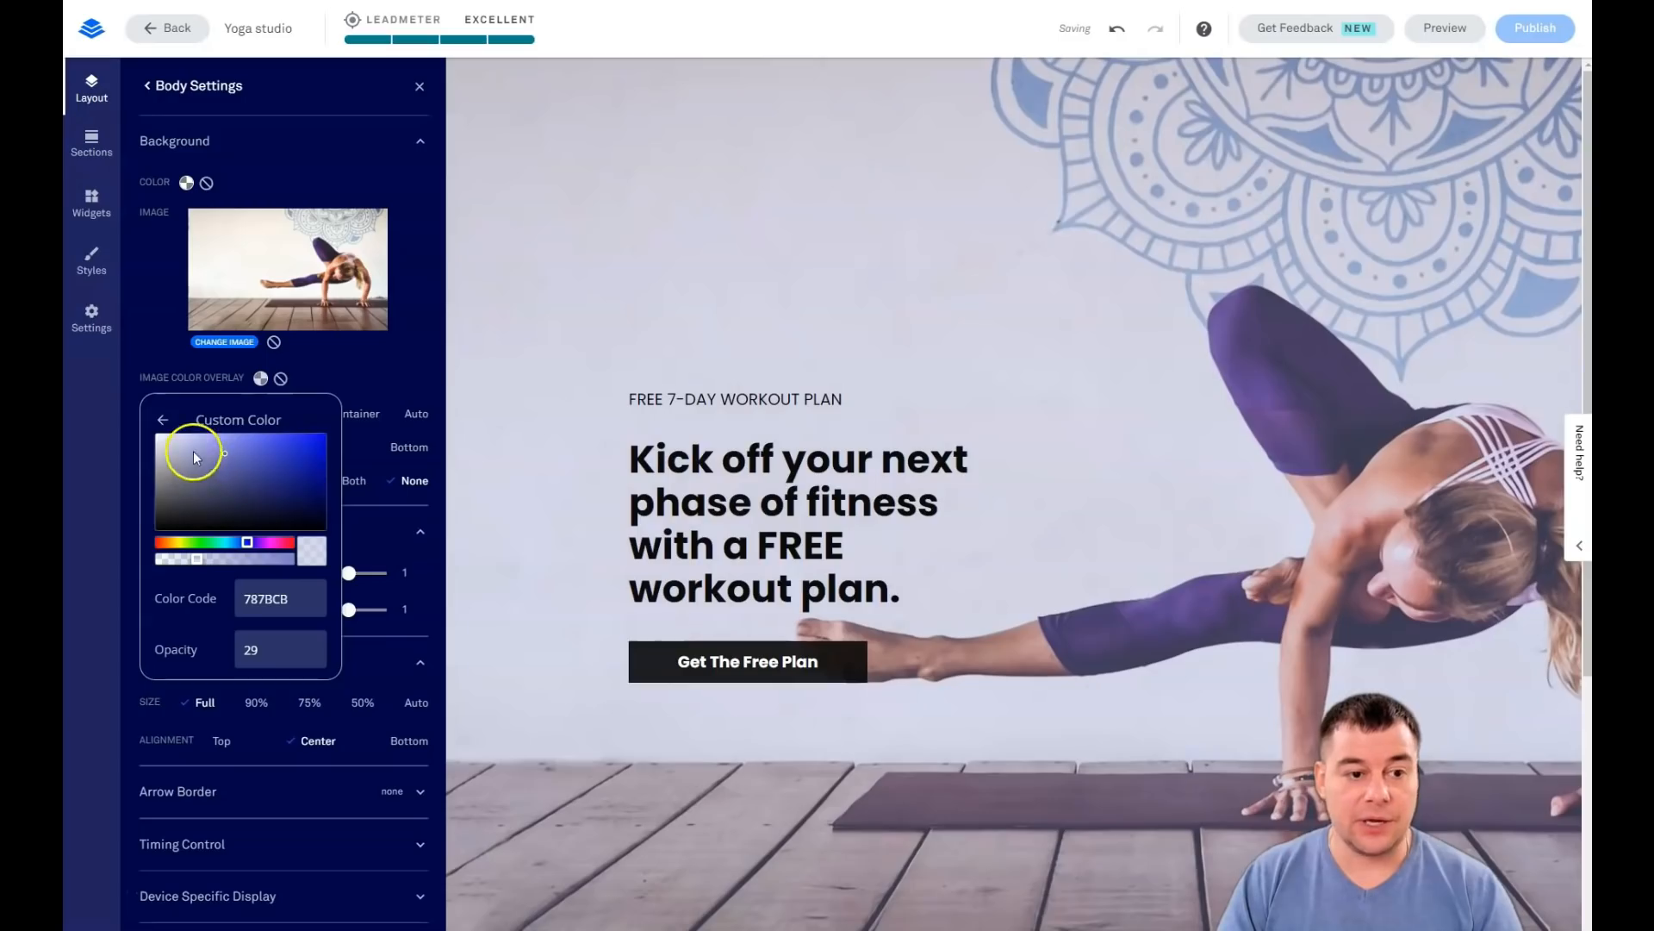
pyautogui.click(204, 483)
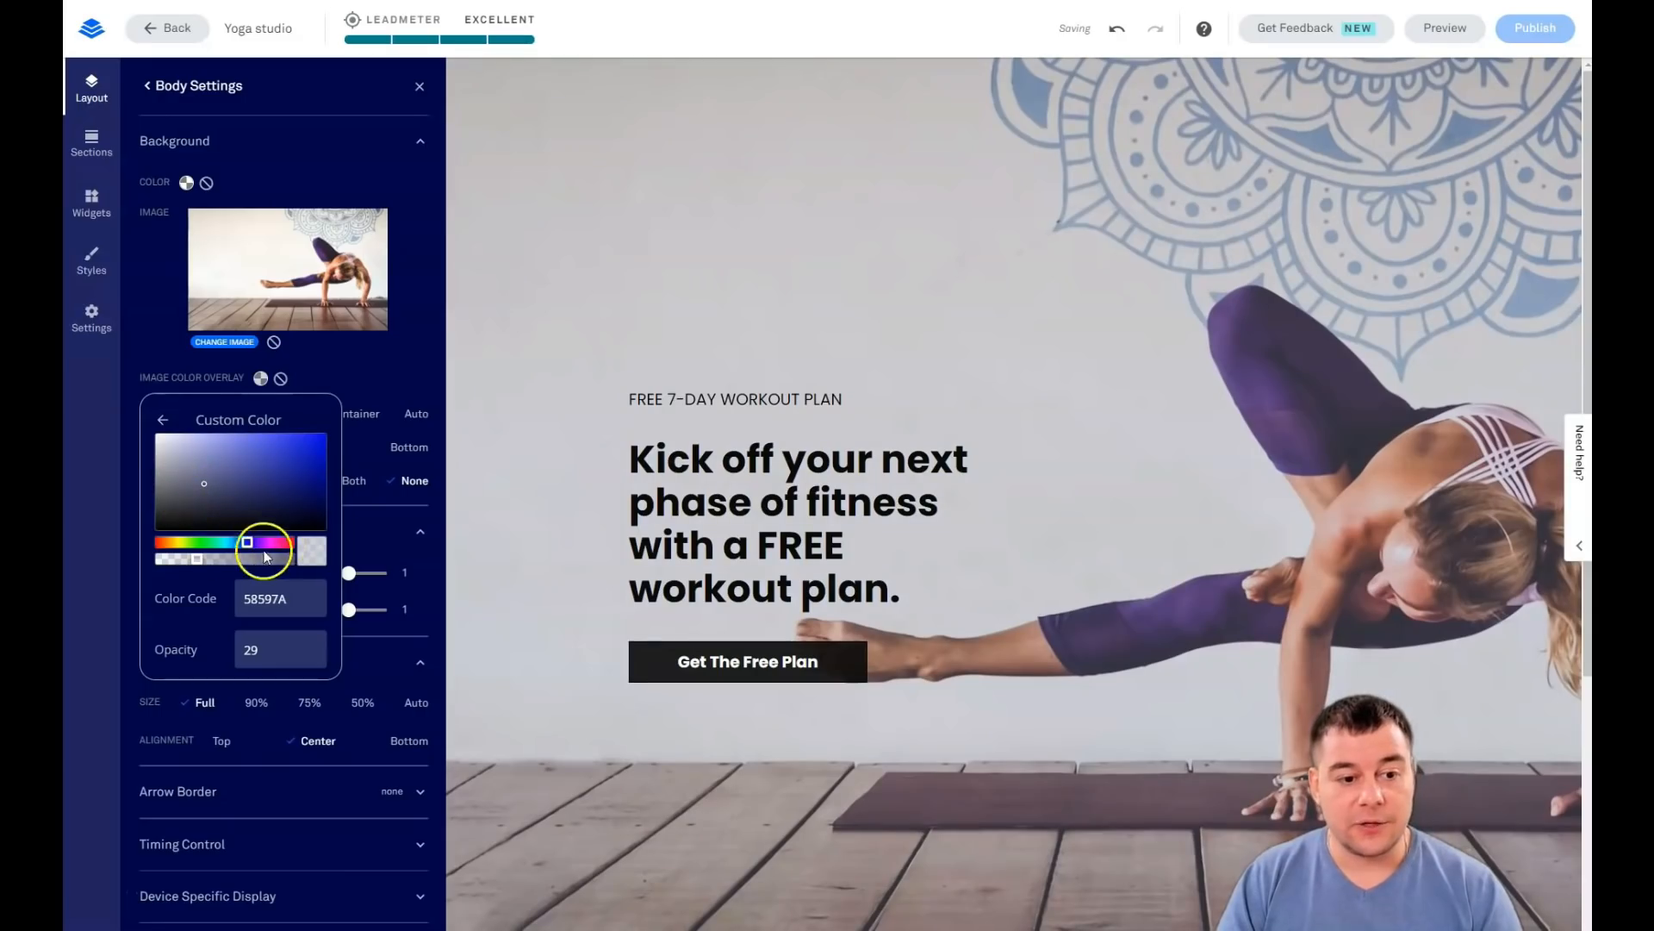
# Step: Try lower and higher opacities for the image overlay, set it to 30, and close the Body settings
pyautogui.moveTo(194, 557)
pyautogui.mouseDown()
pyautogui.moveTo(240, 561)
pyautogui.moveTo(198, 561)
pyautogui.mouseUp()
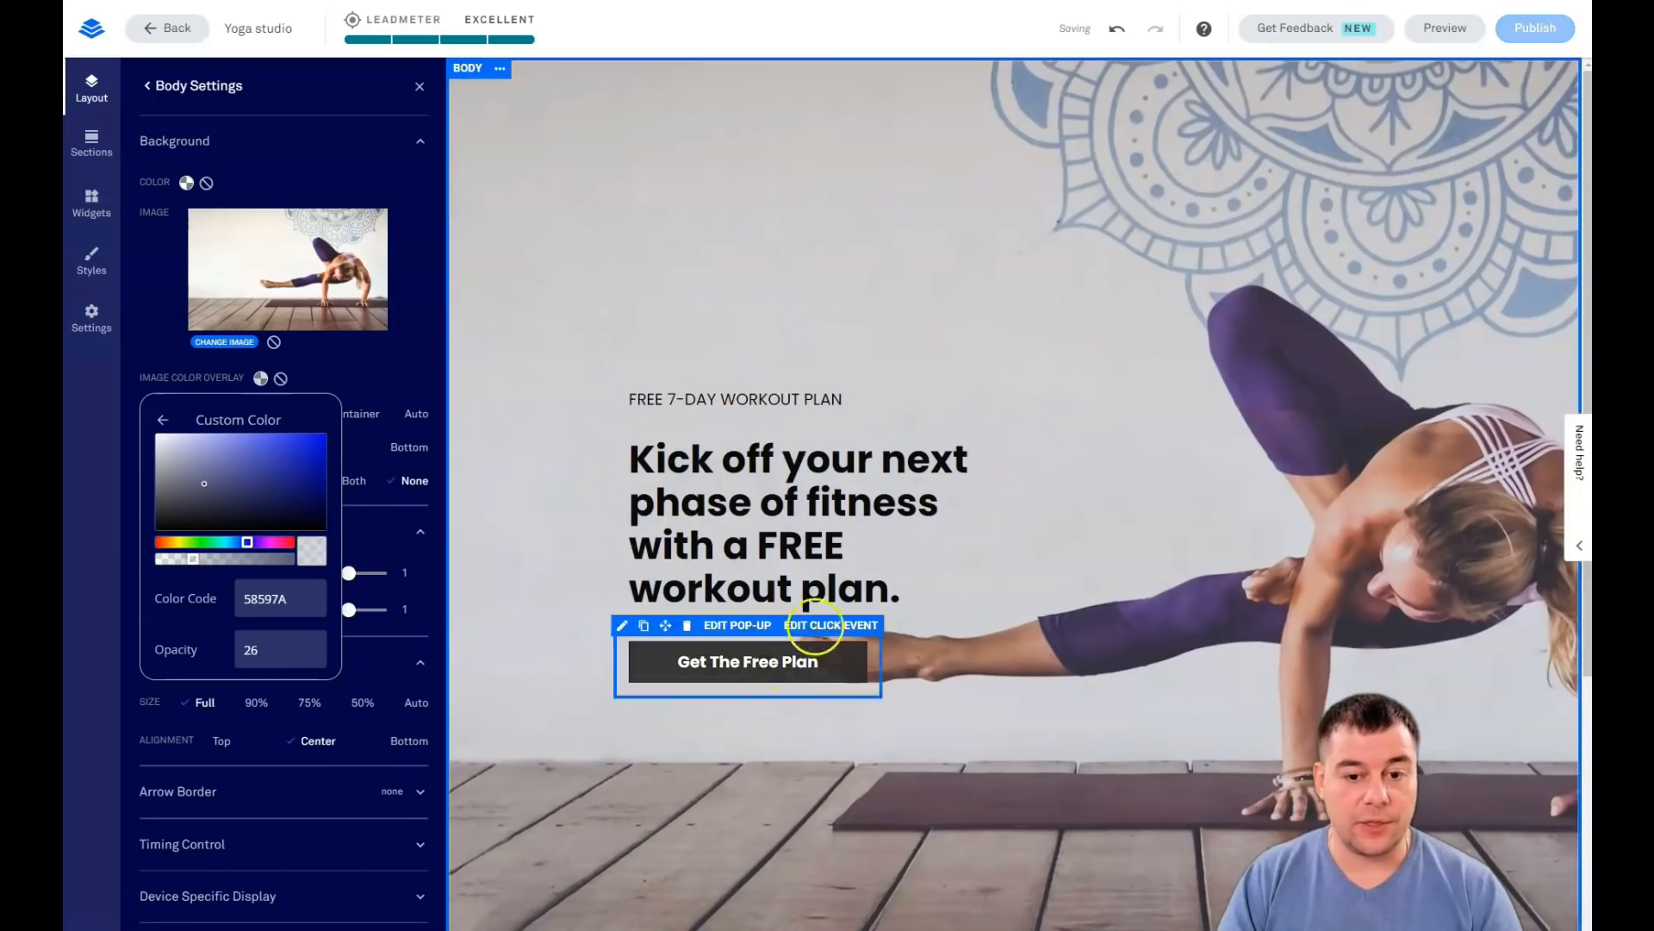
pyautogui.click(268, 601)
pyautogui.moveTo(196, 562); pyautogui.dragTo(262, 564)
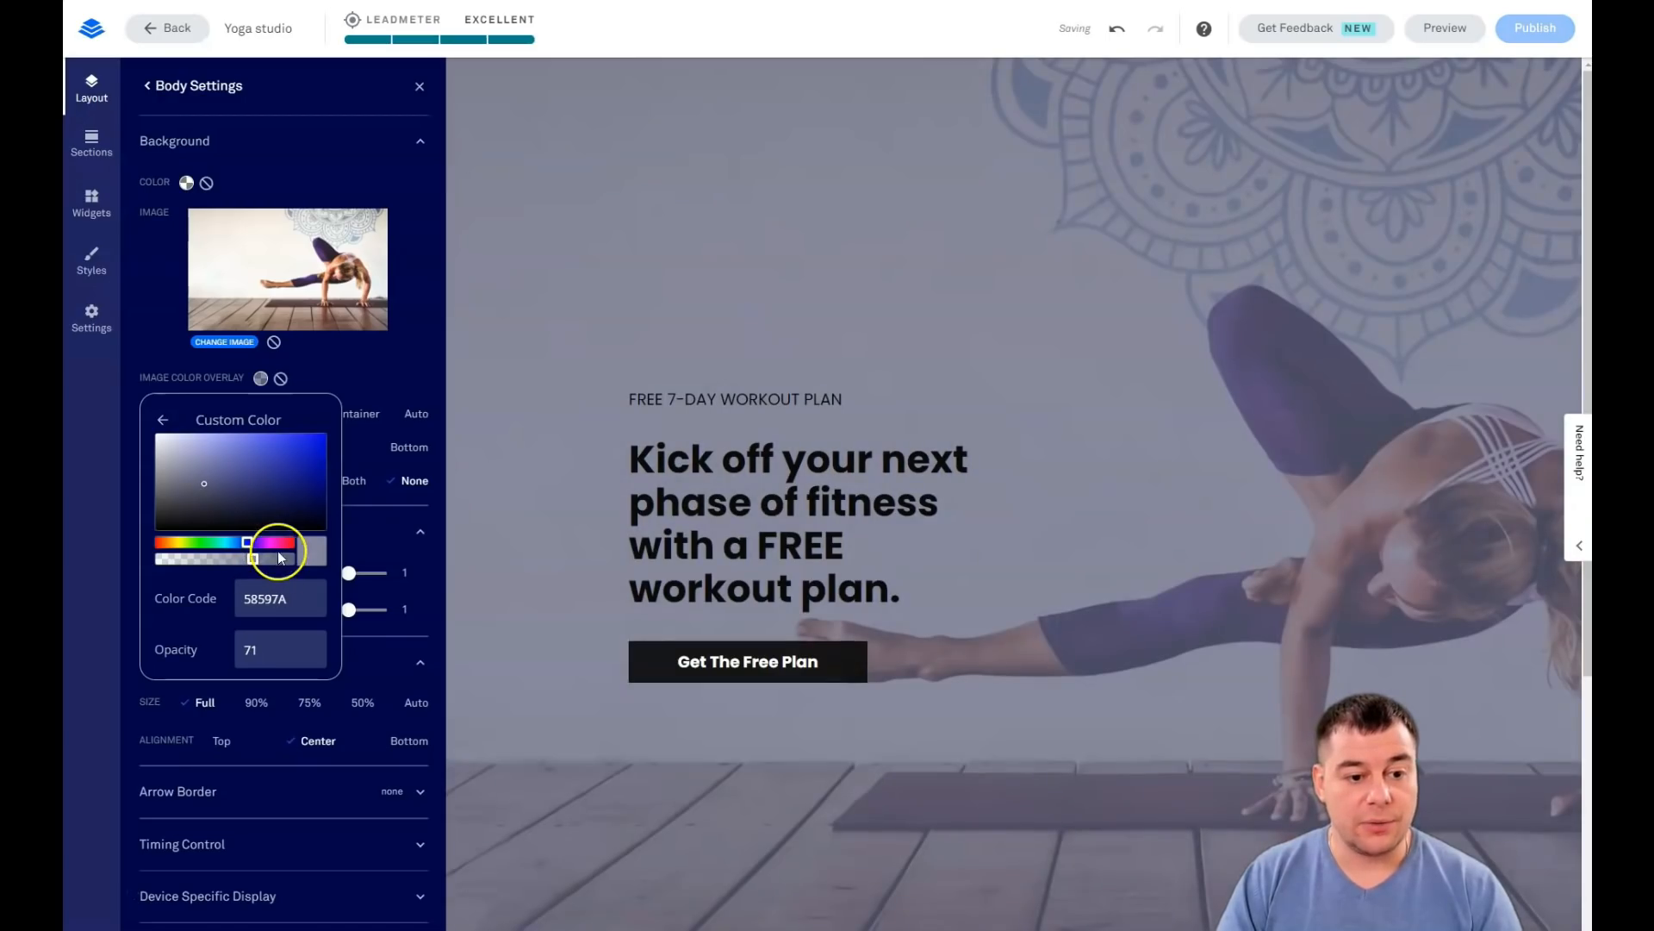
pyautogui.moveTo(251, 561); pyautogui.dragTo(212, 555)
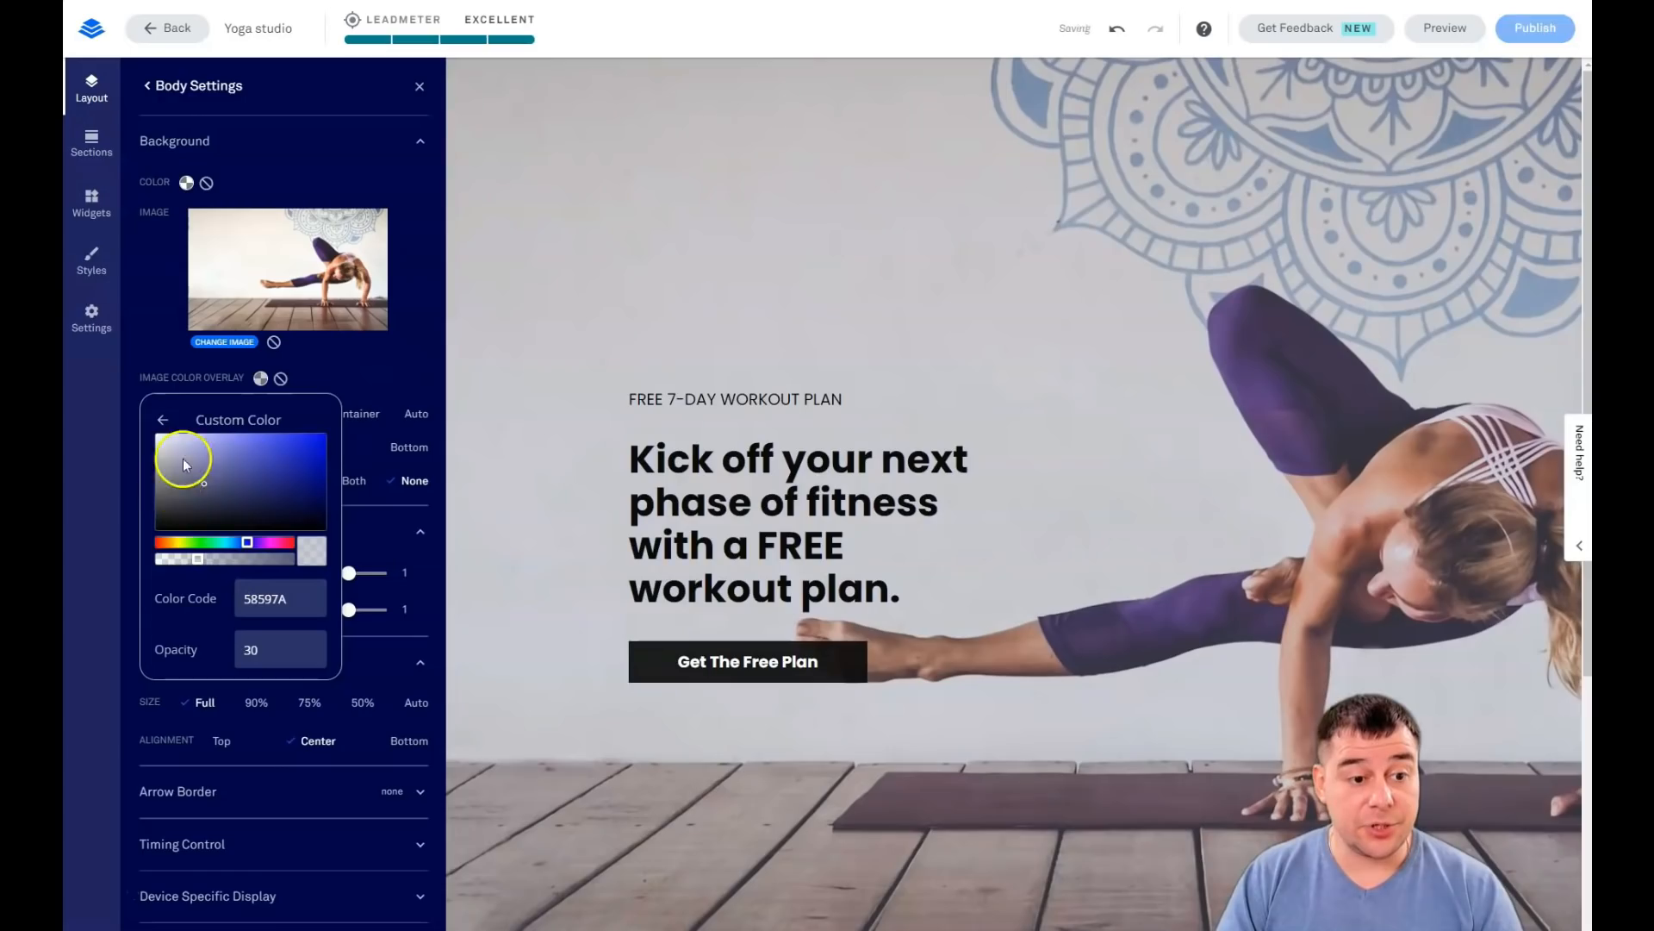
pyautogui.click(163, 423)
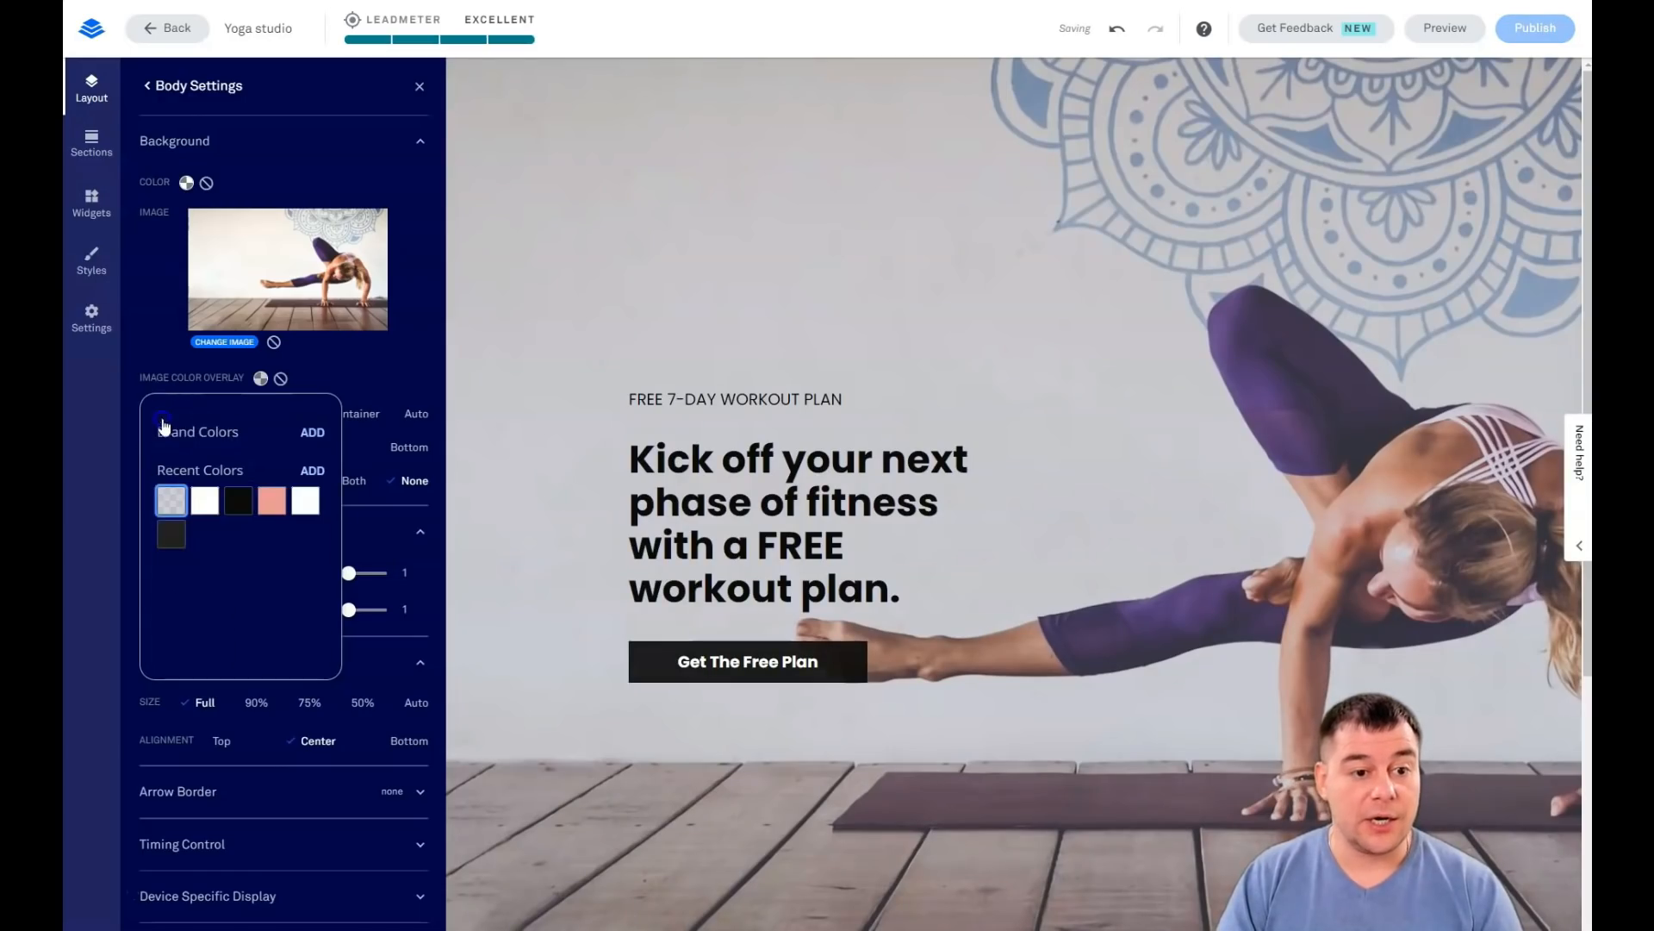
pyautogui.click(420, 86)
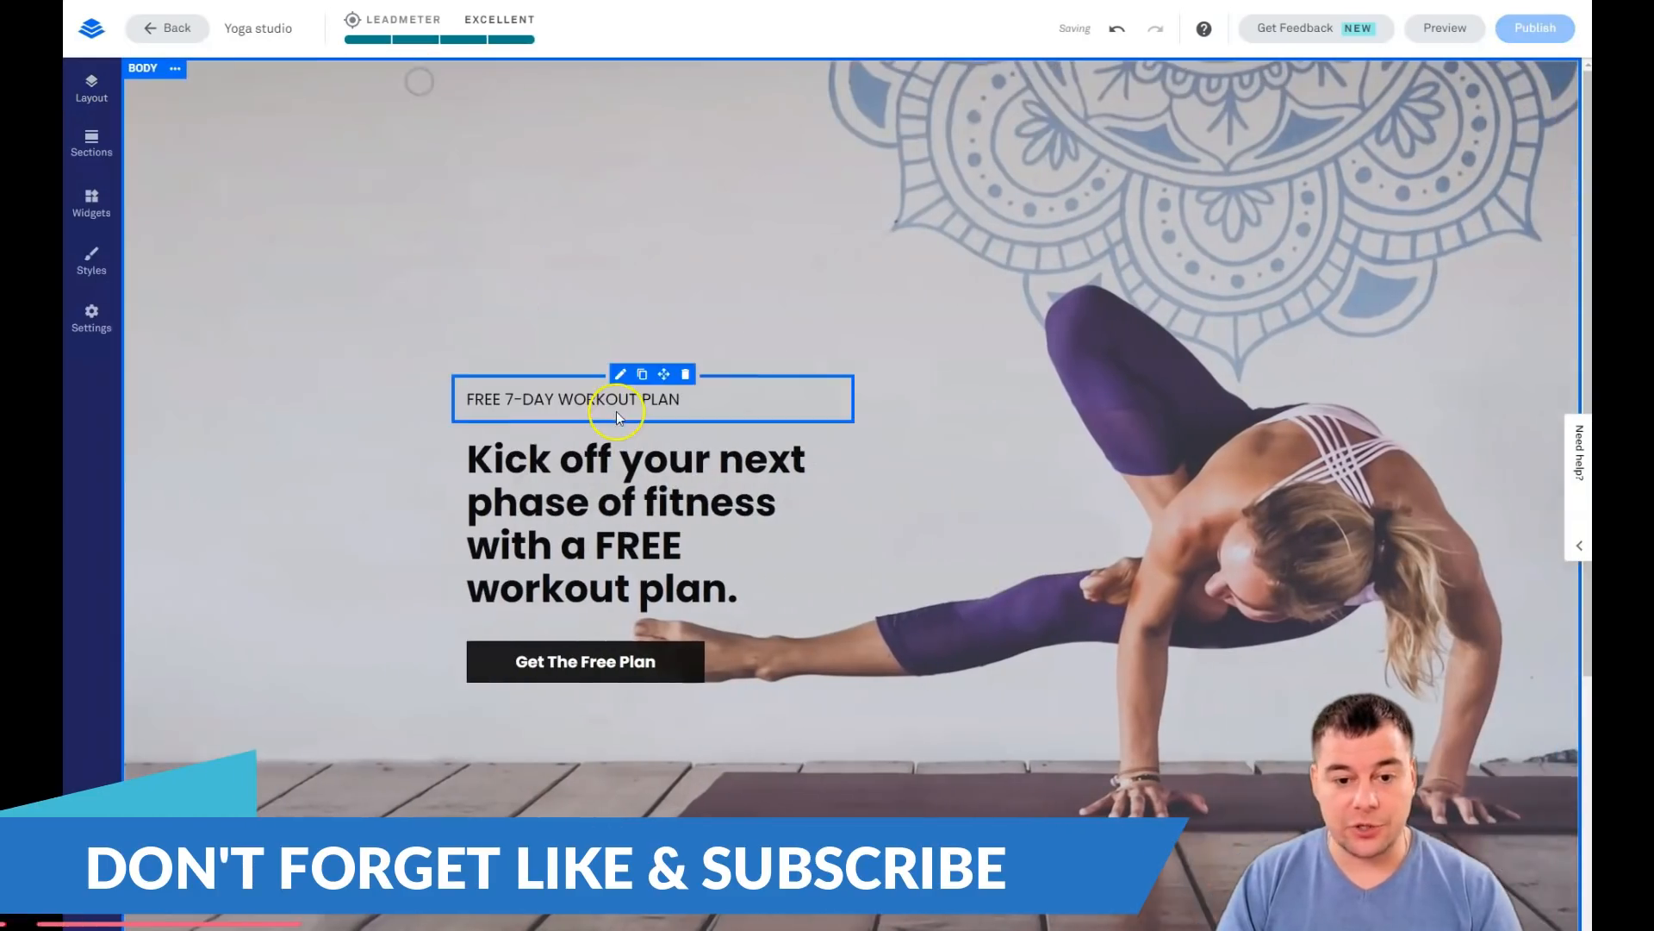
# Step: Examine the page's section structure in the layout overview and collapse the Body section
pyautogui.click(717, 530)
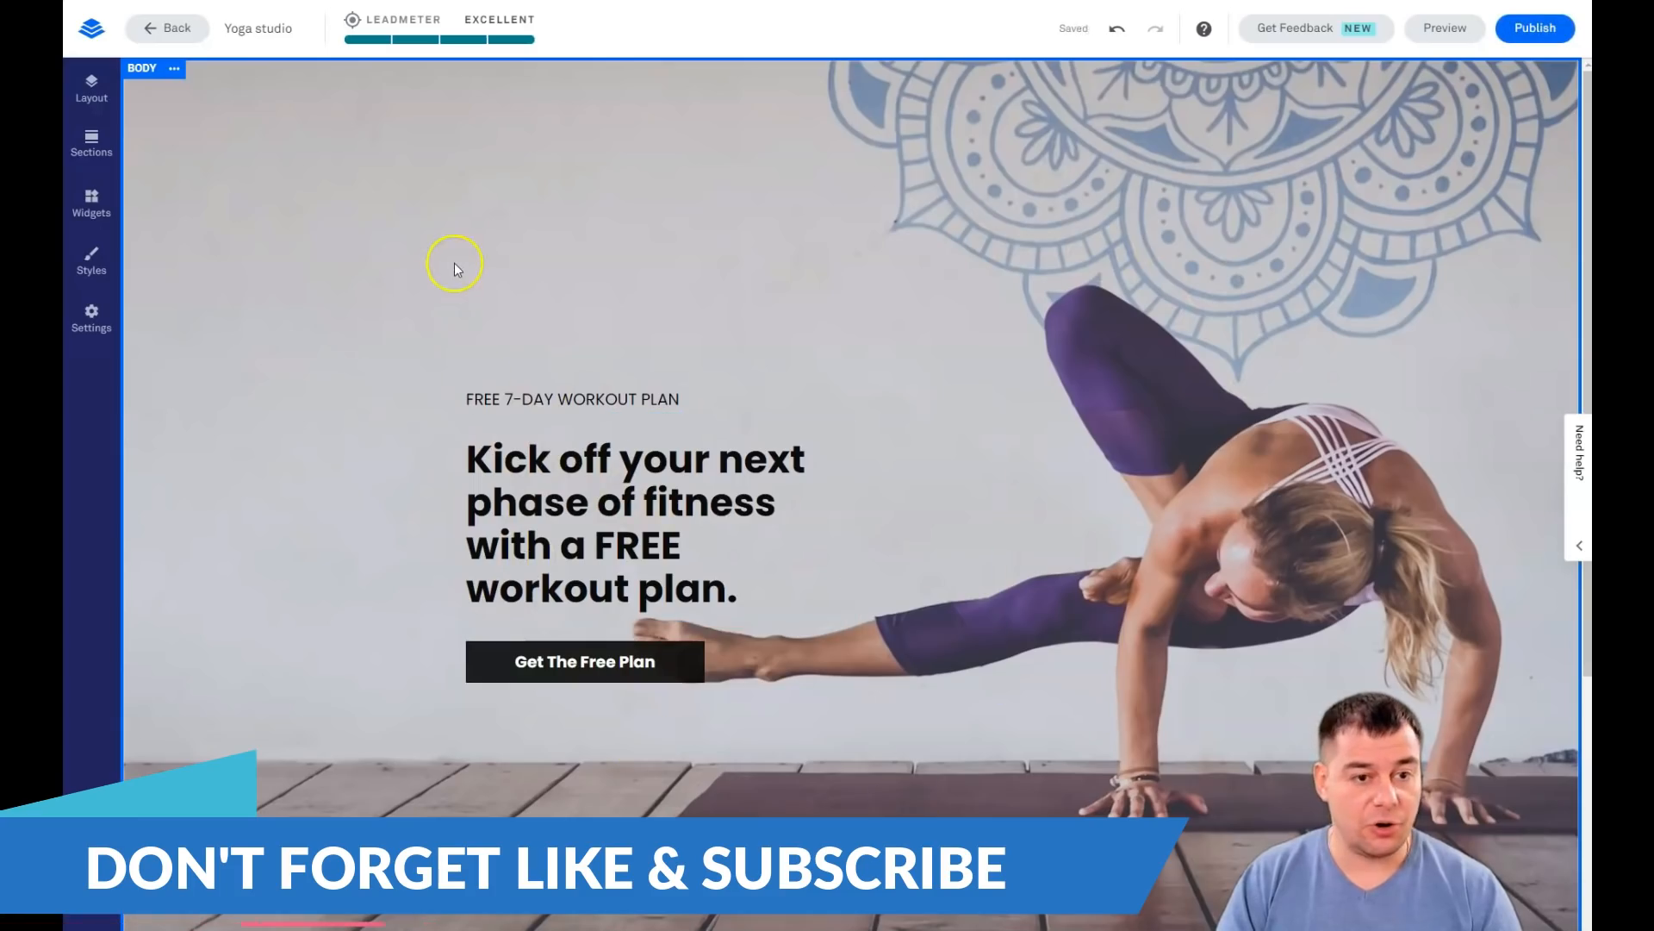
pyautogui.click(93, 98)
pyautogui.click(147, 85)
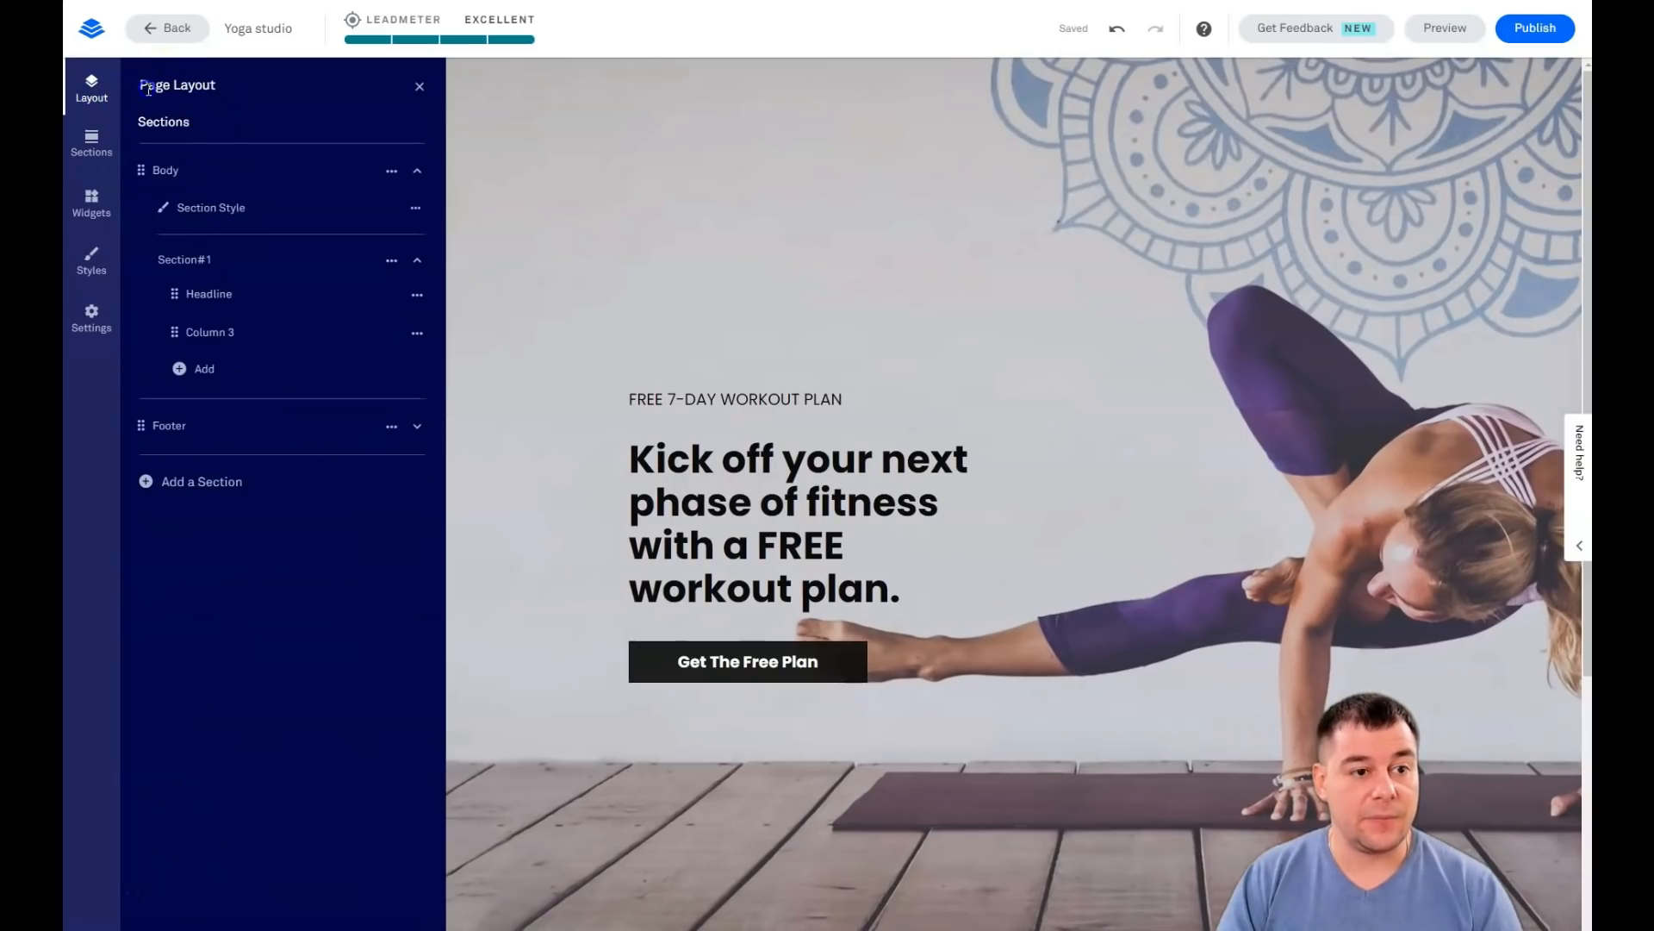
pyautogui.click(164, 173)
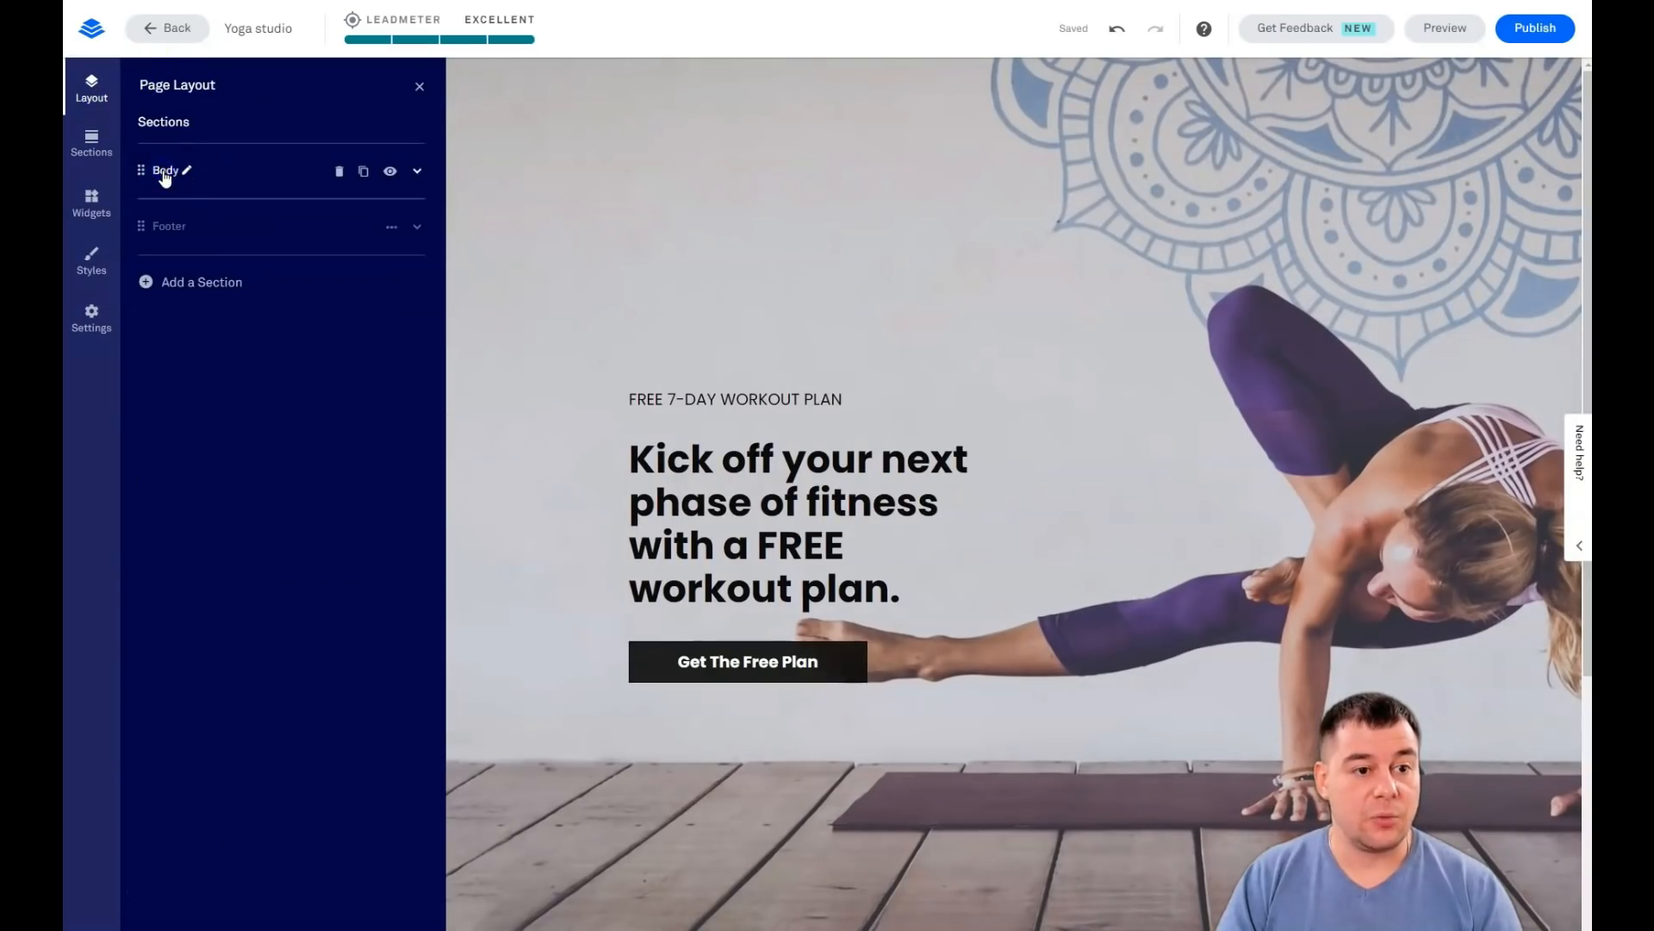
# Step: Add a section below the footer, compare the About, Features/Services and Plans/Pricing designs, and choose the two-quote Testimonials design
pyautogui.click(175, 292)
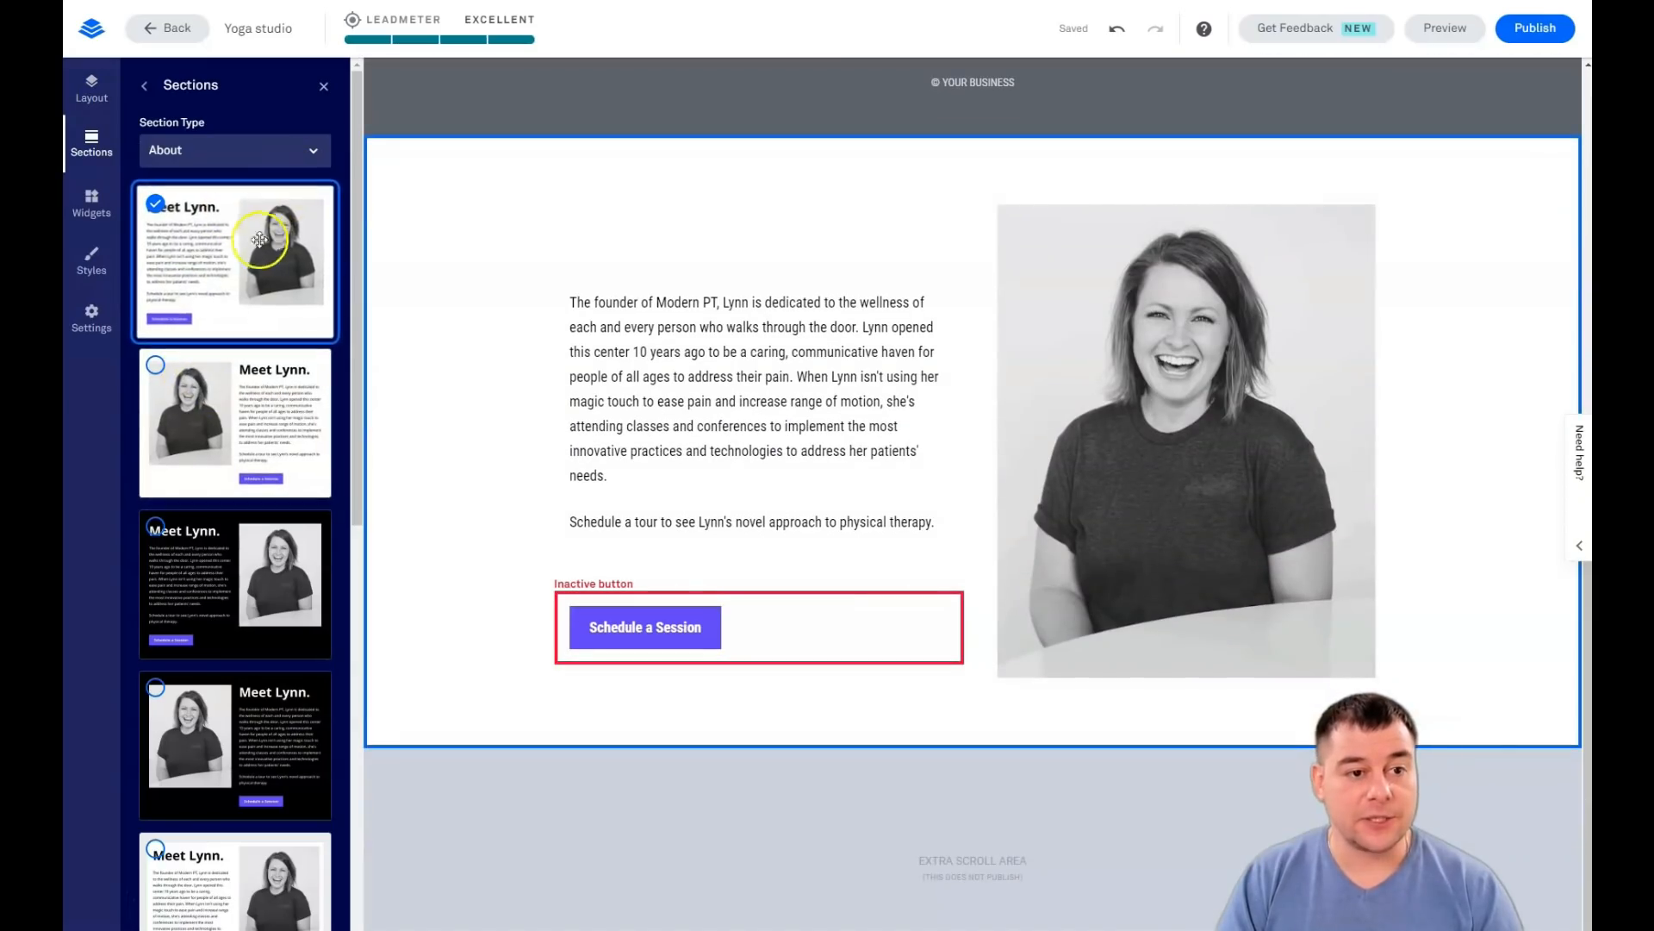
pyautogui.click(315, 155)
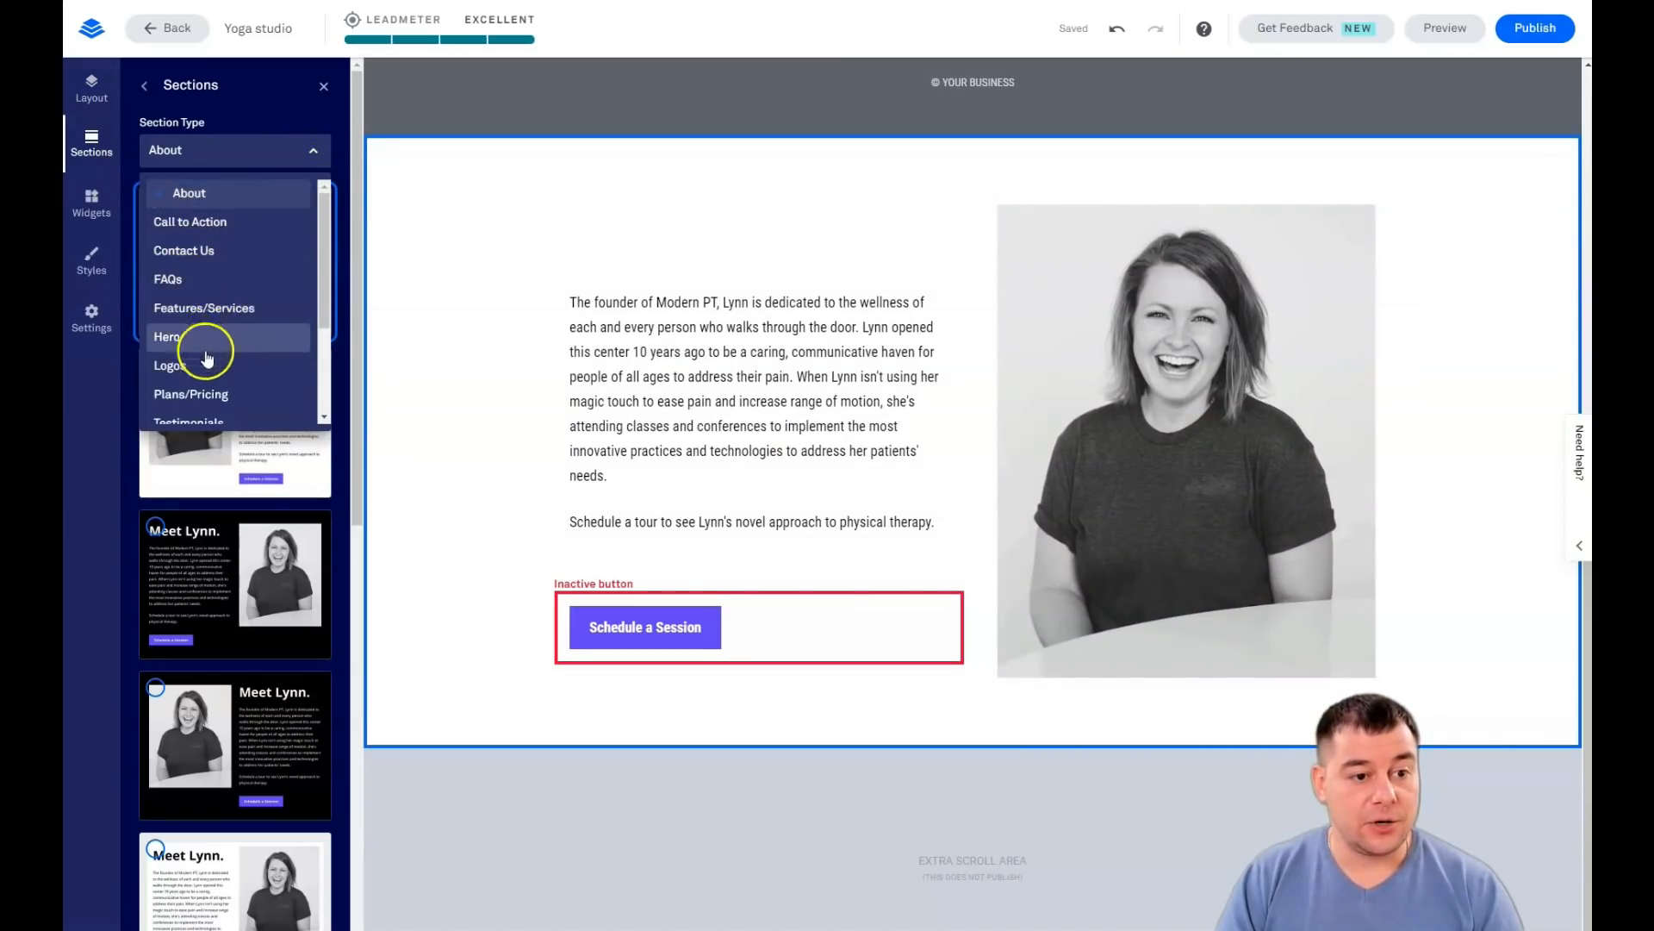
pyautogui.click(200, 309)
pyautogui.click(314, 152)
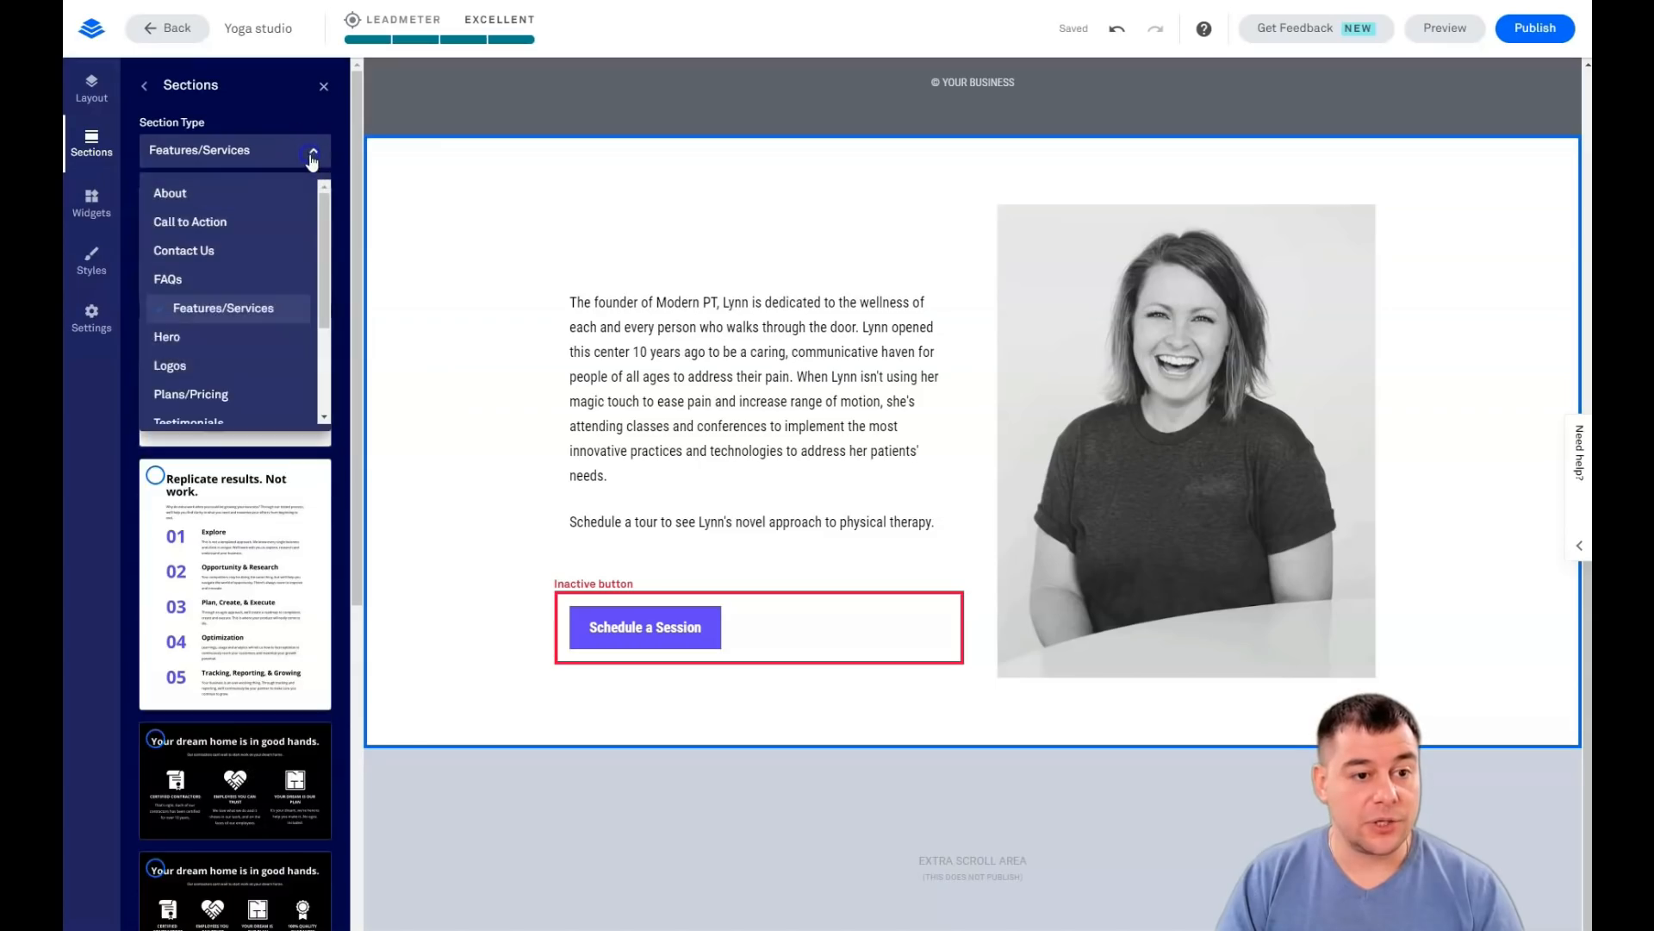
pyautogui.click(191, 394)
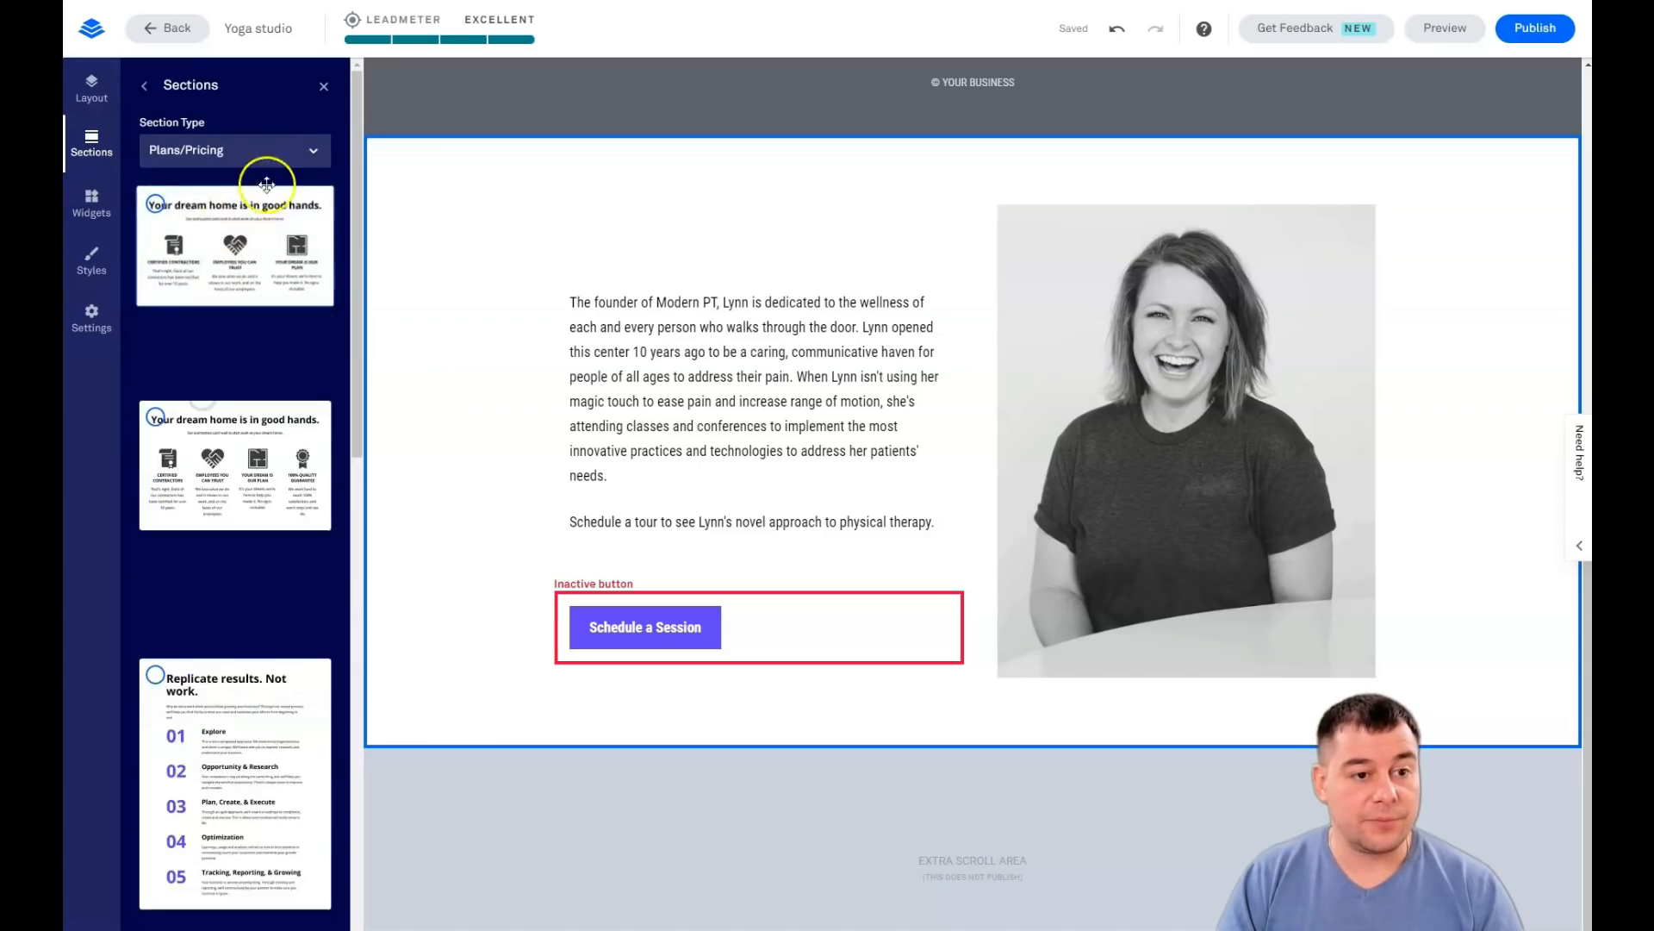
pyautogui.click(315, 155)
pyautogui.scroll(-3, 225, 284)
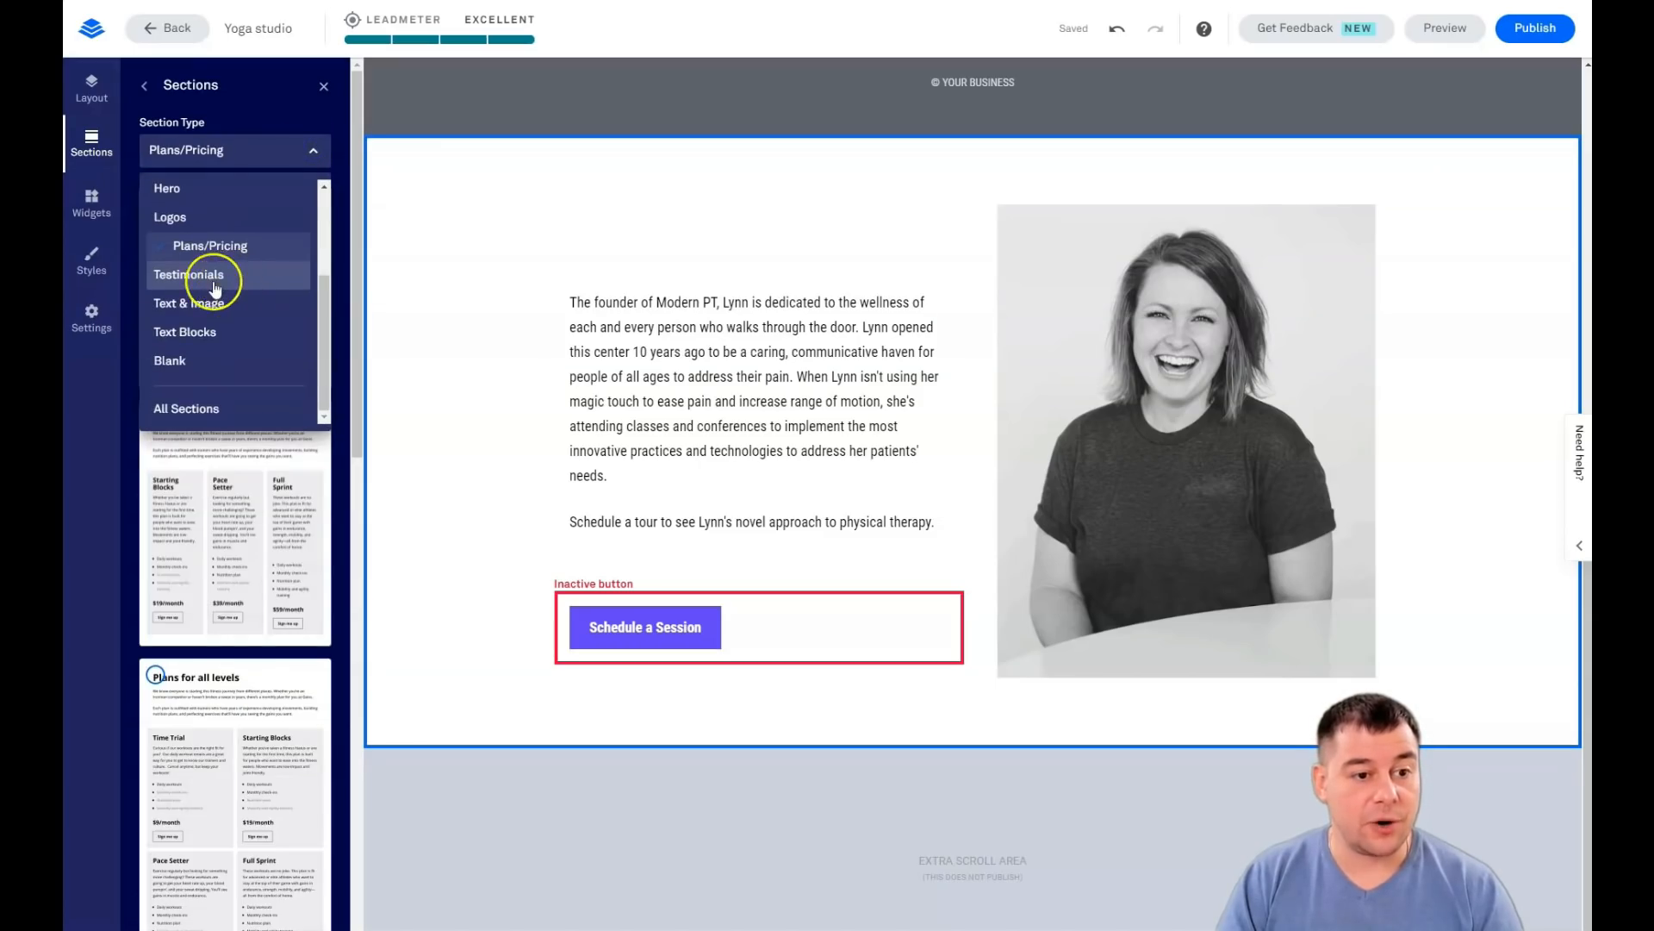
pyautogui.click(213, 282)
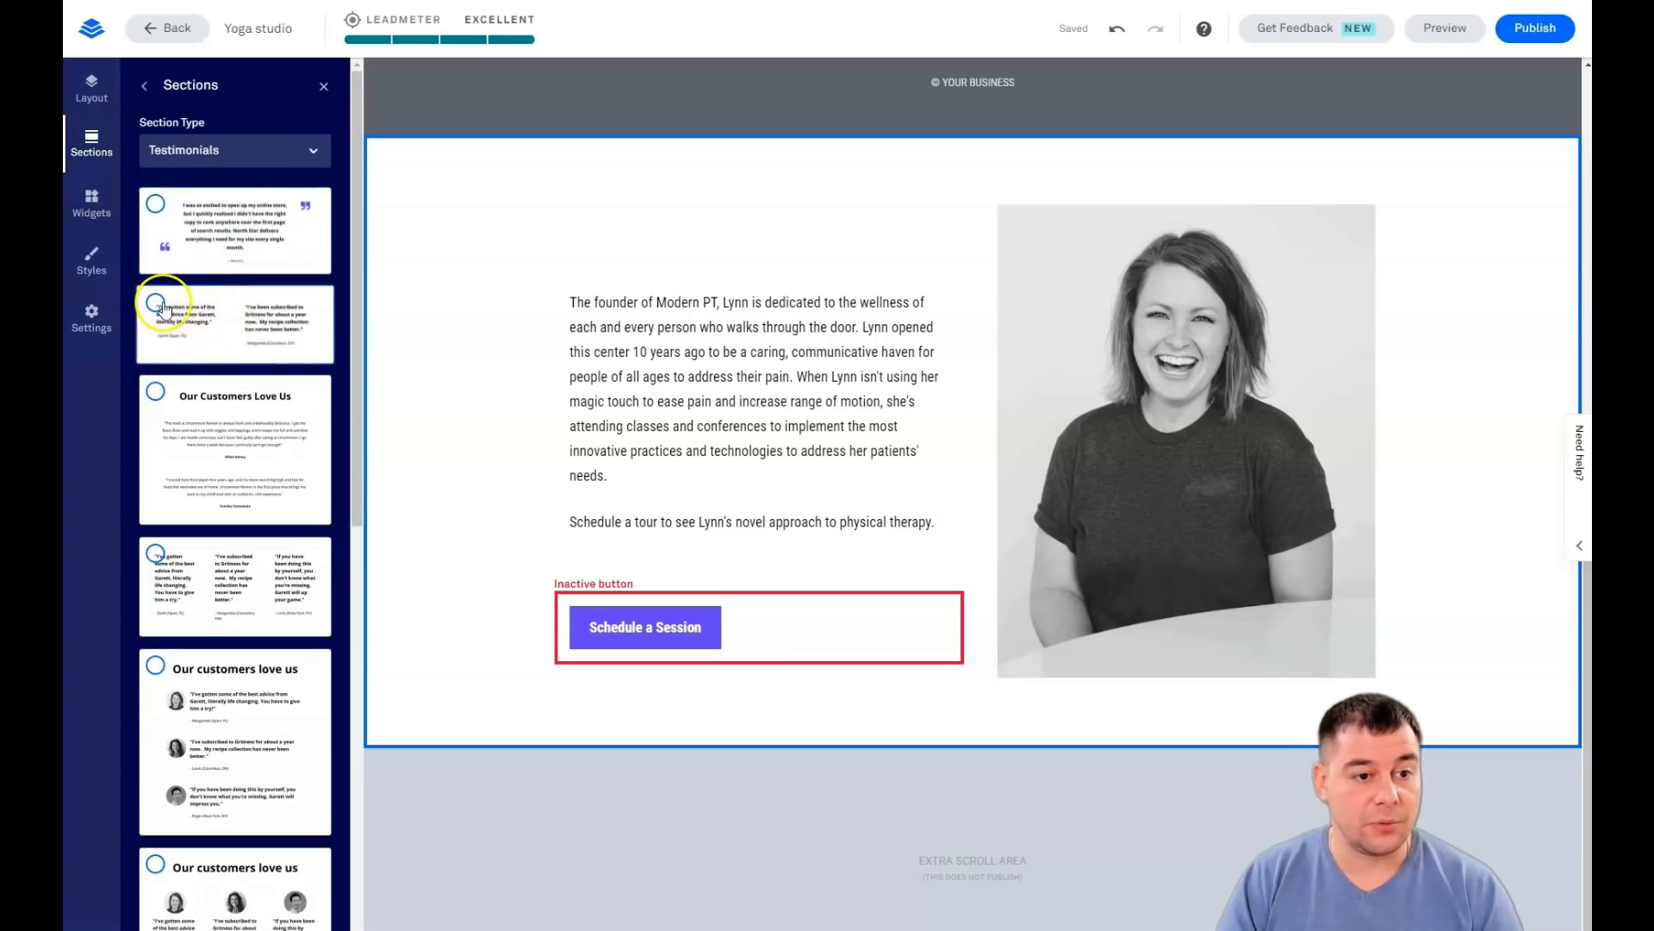
pyautogui.click(160, 306)
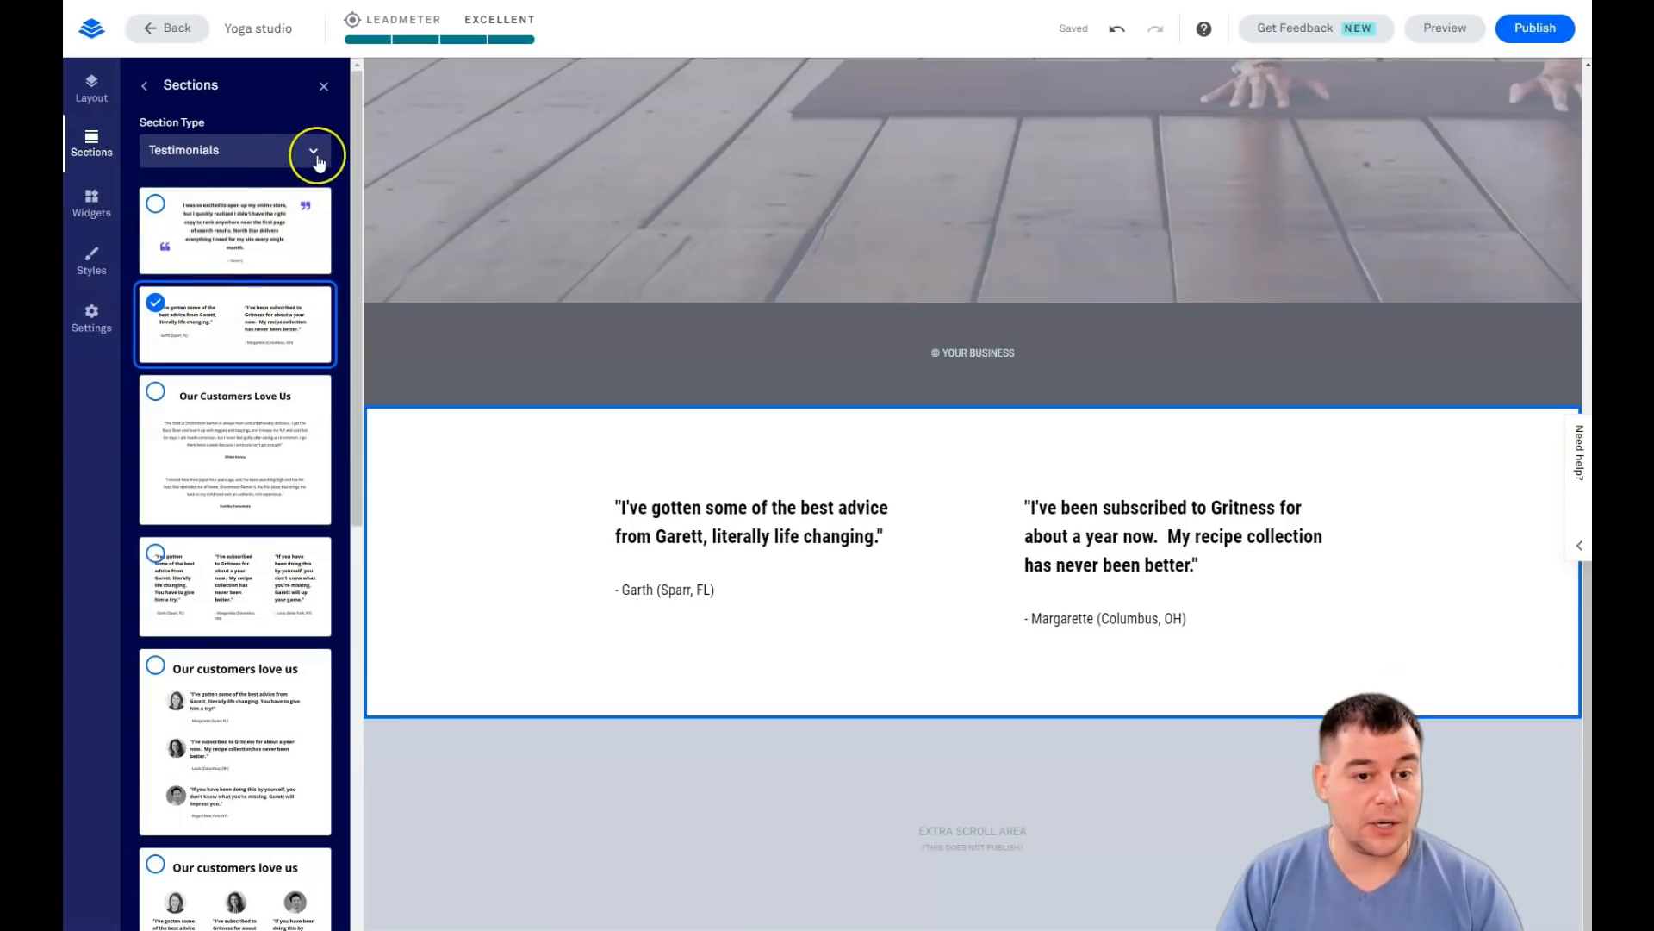
# Step: Insert a blank two-column section between the Body section and the footer, and close the section library
pyautogui.click(317, 163)
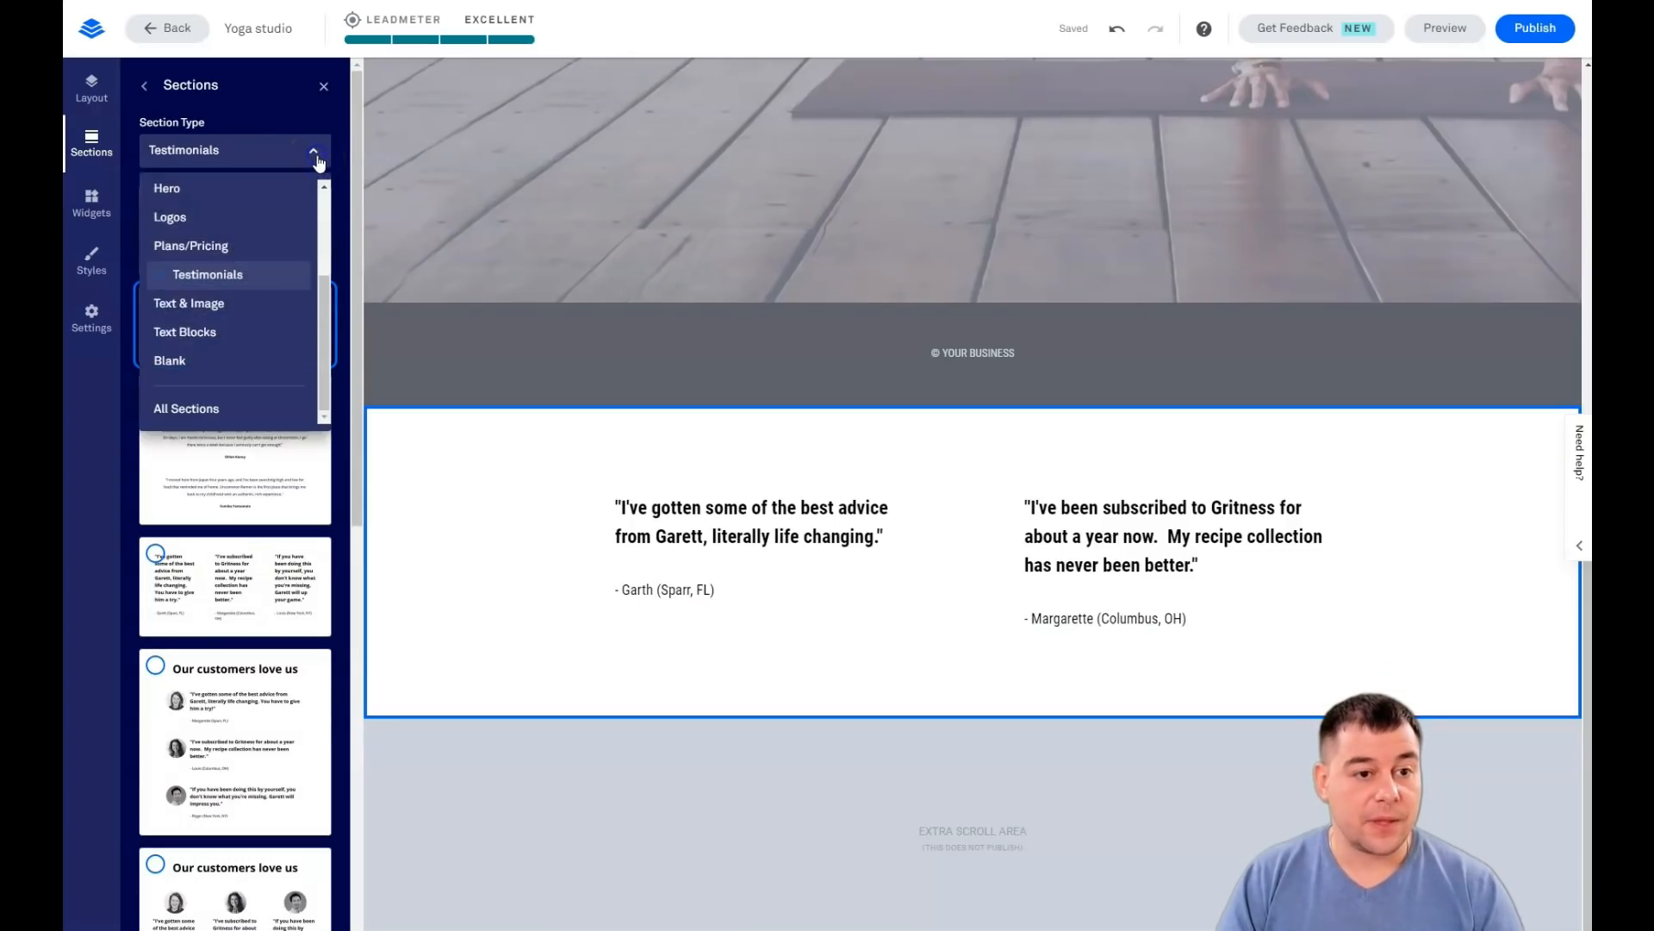
pyautogui.click(180, 365)
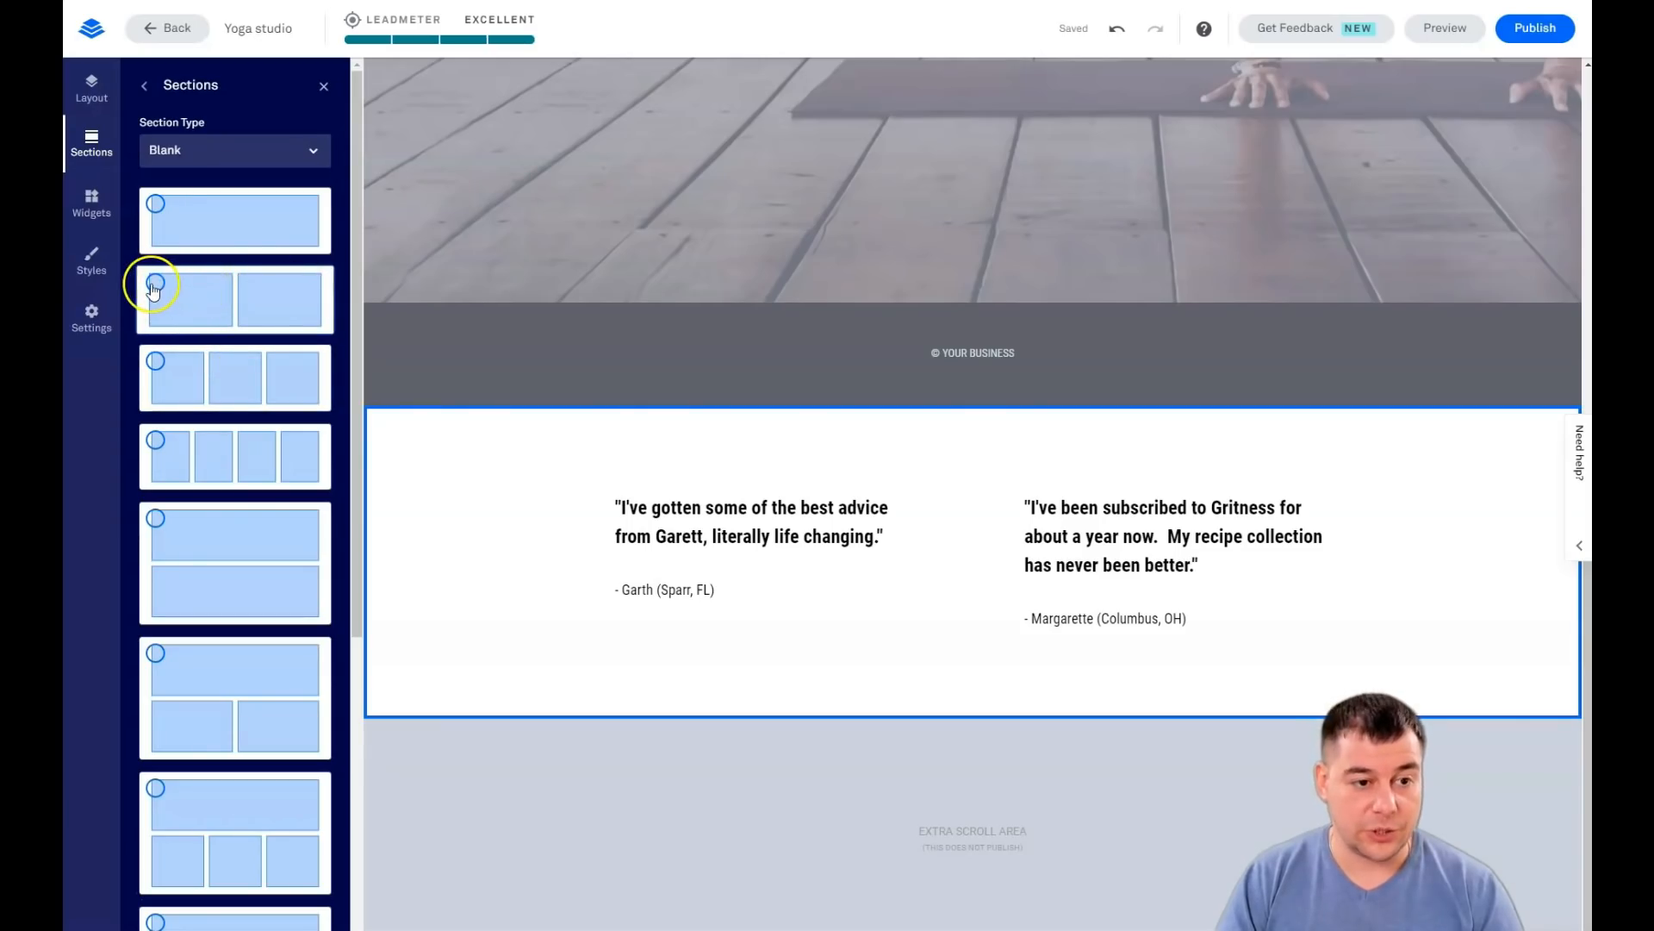
pyautogui.moveTo(180, 288); pyautogui.dragTo(955, 121)
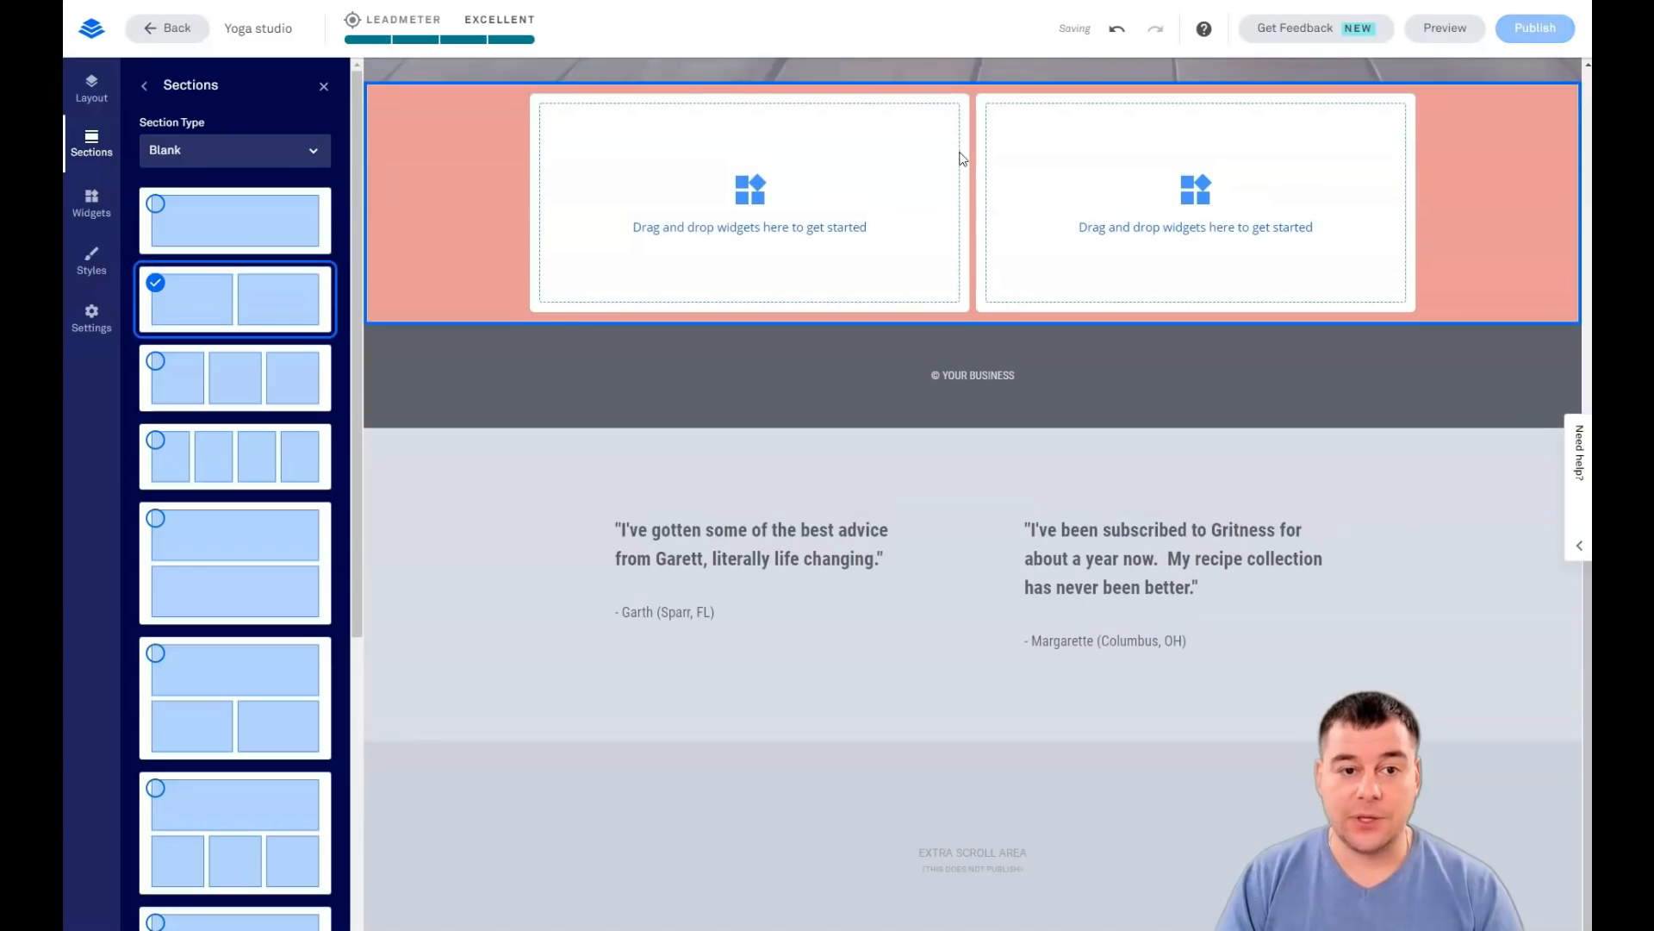
pyautogui.click(323, 86)
pyautogui.scroll(5, 554, 177)
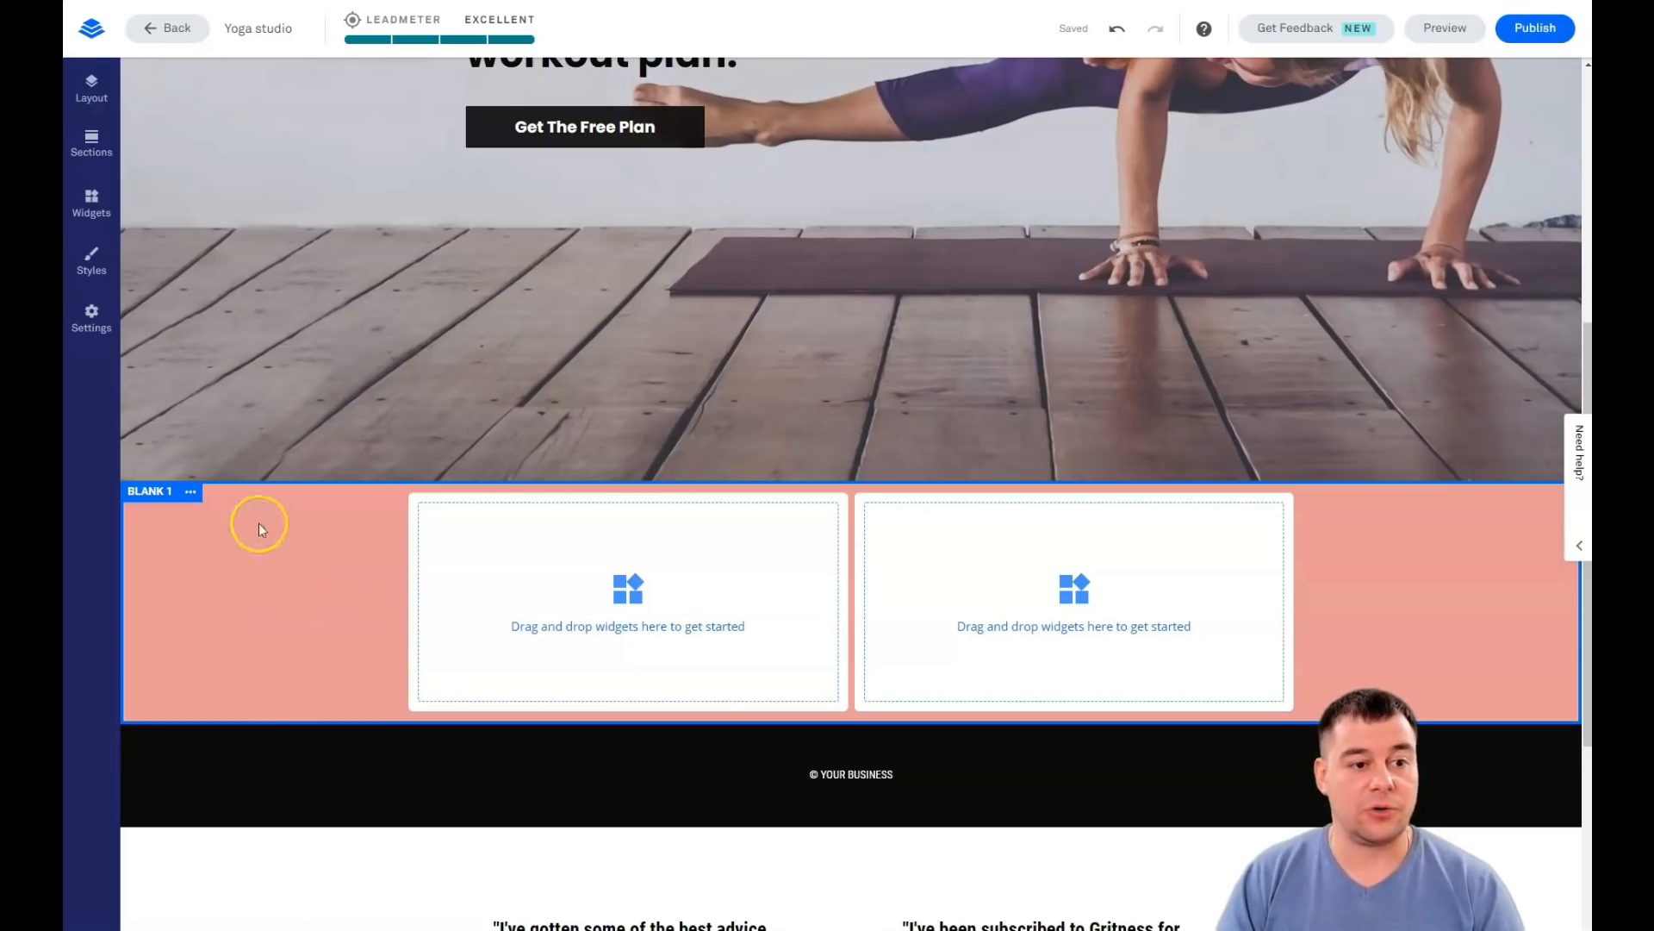
# Step: Remove the page background color in the page styles
pyautogui.click(89, 269)
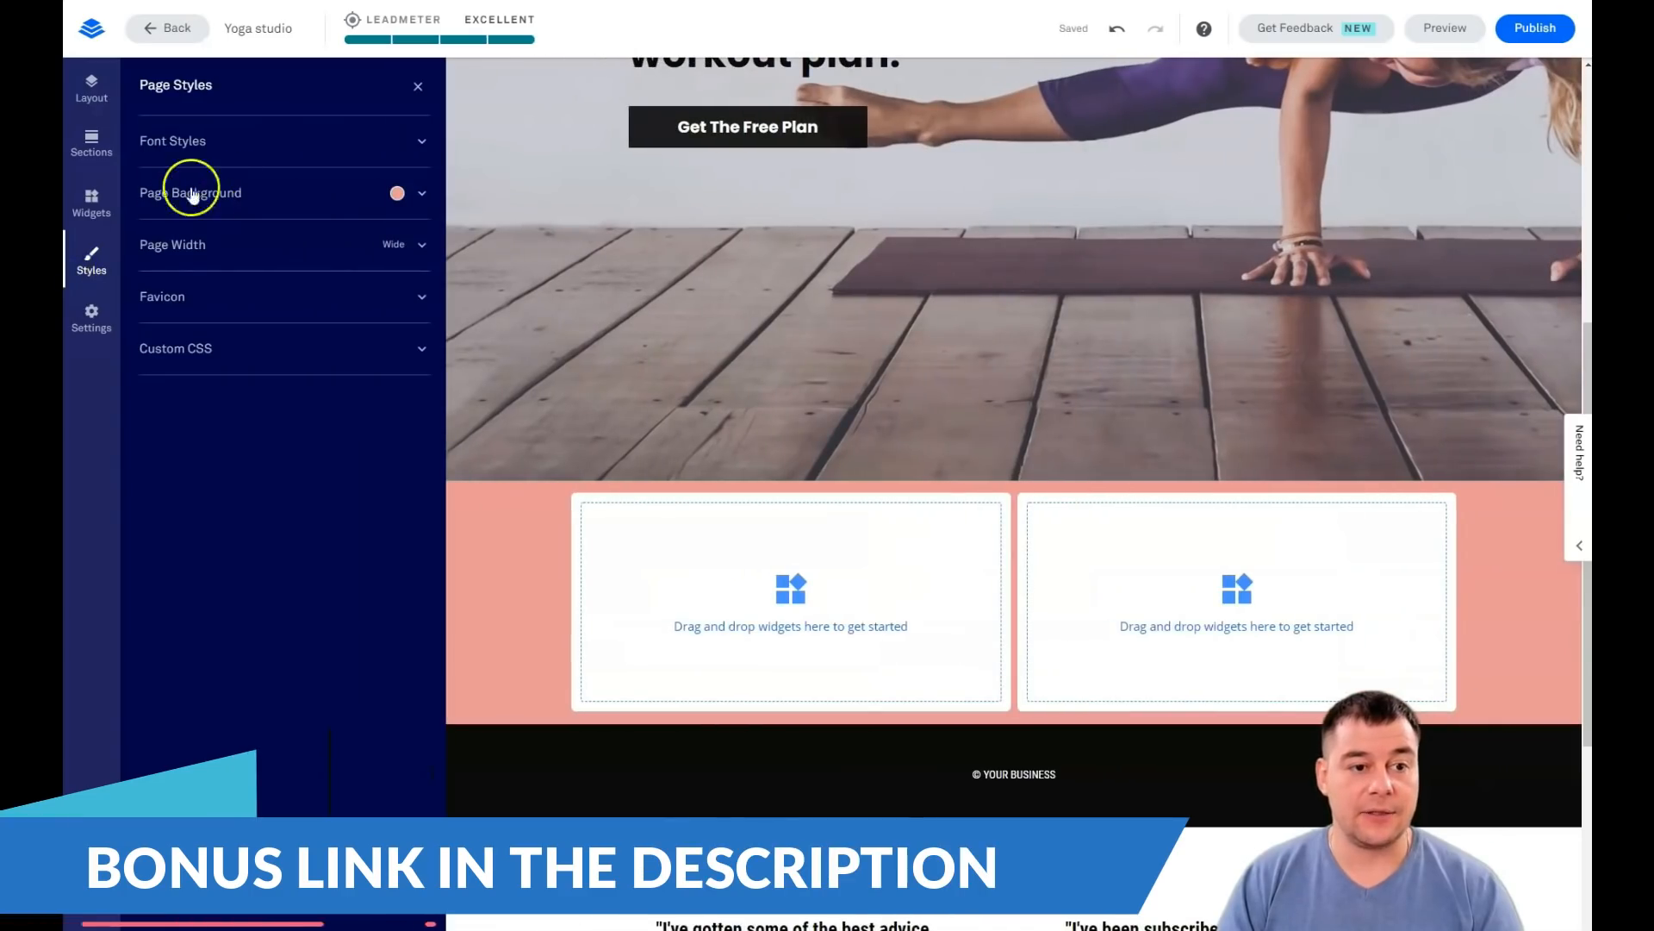
pyautogui.click(415, 193)
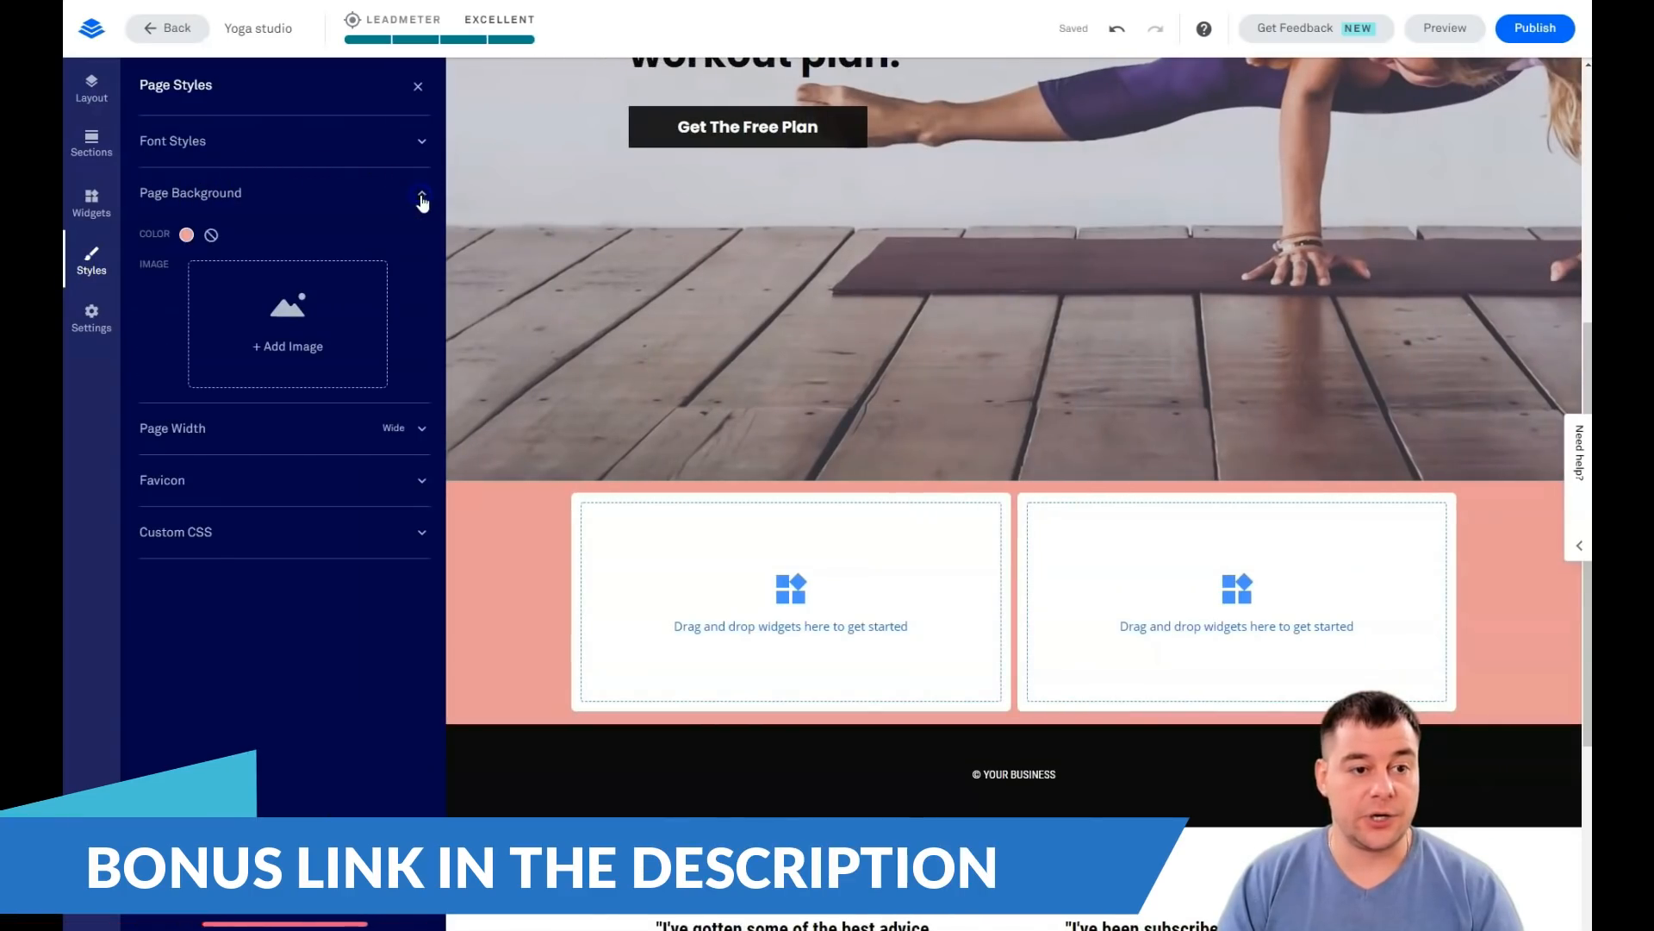
pyautogui.click(211, 236)
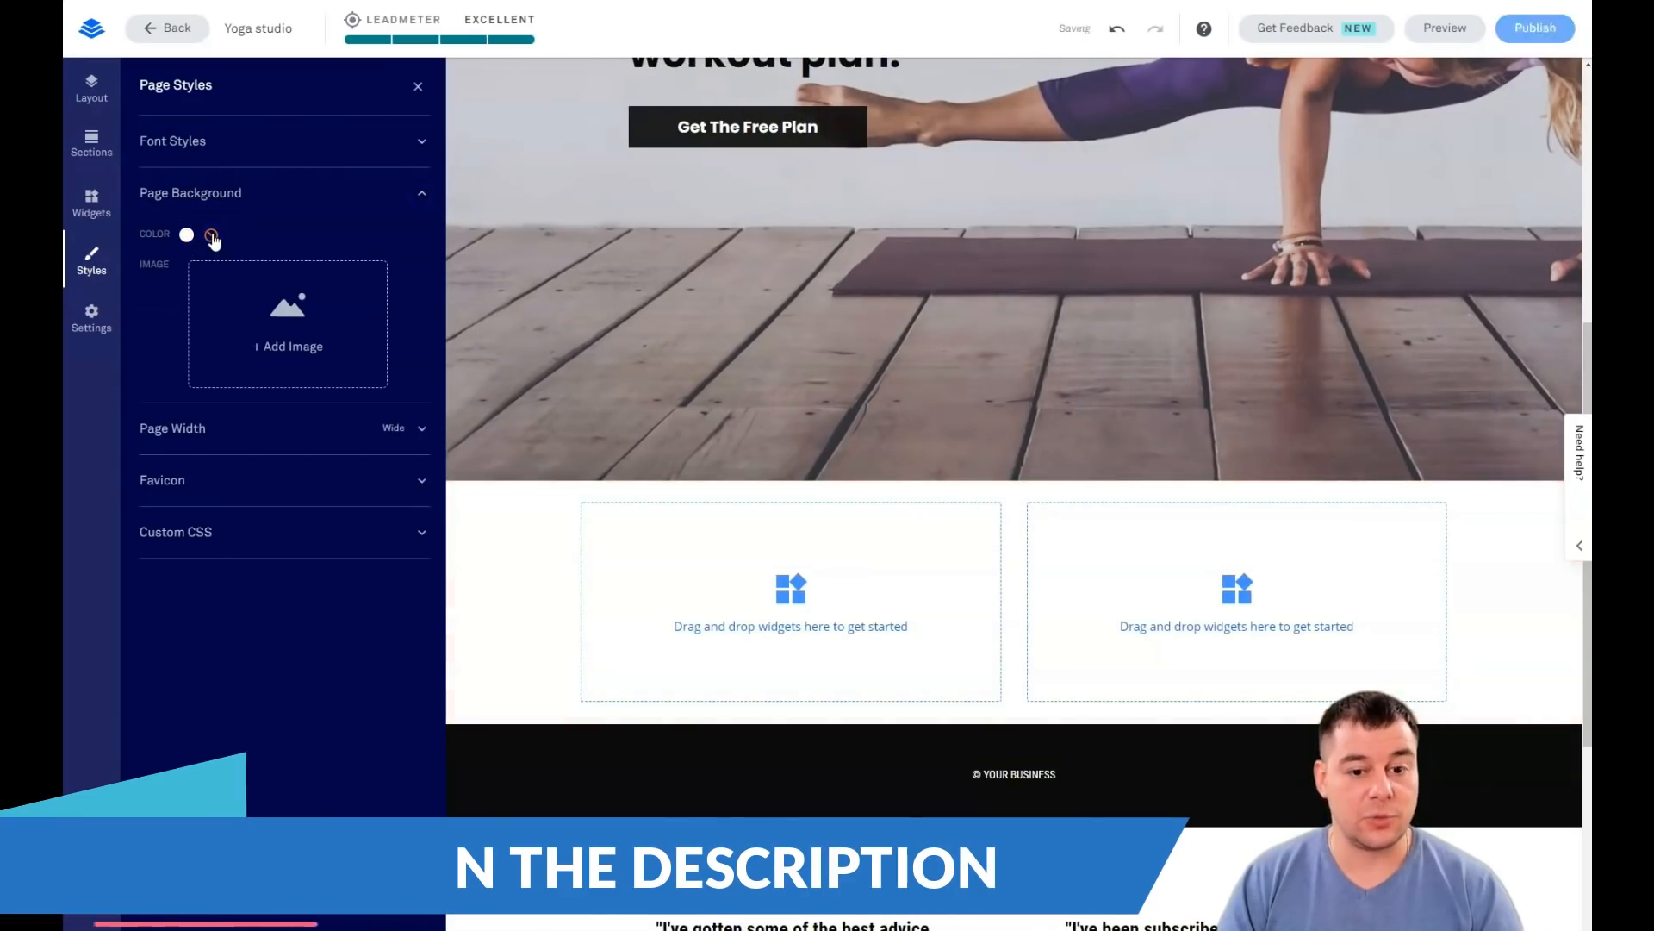
pyautogui.click(418, 89)
# Step: Set the blank two-column section's minimum height to 75% and check its spacing on the page
pyautogui.click(192, 493)
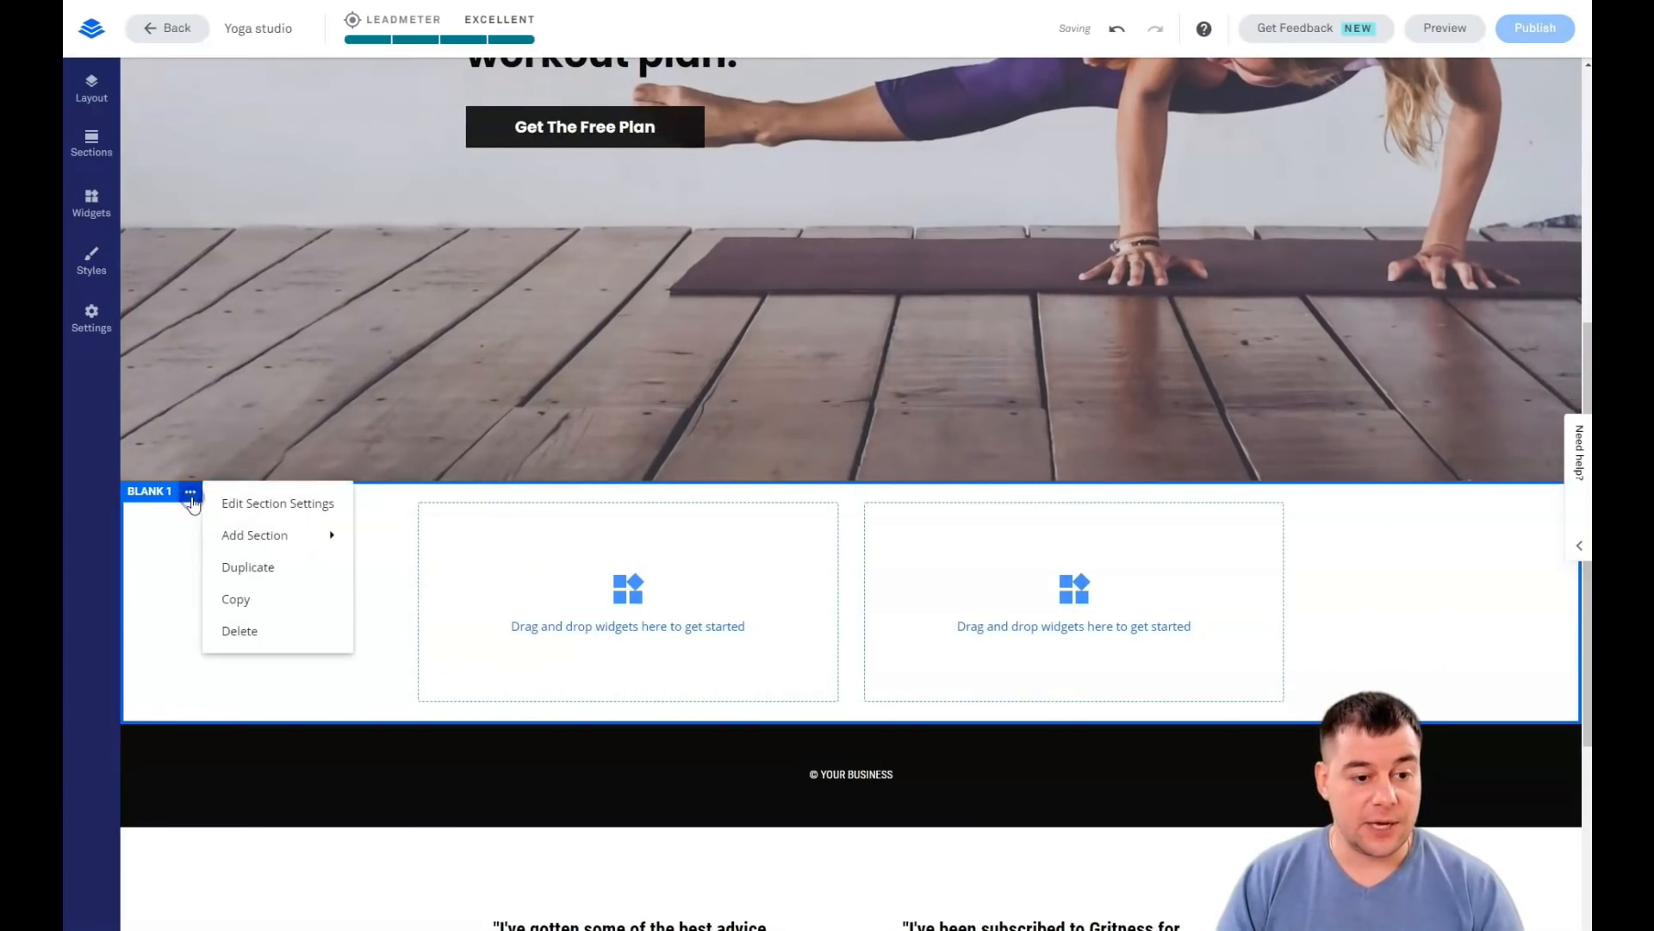
pyautogui.click(296, 503)
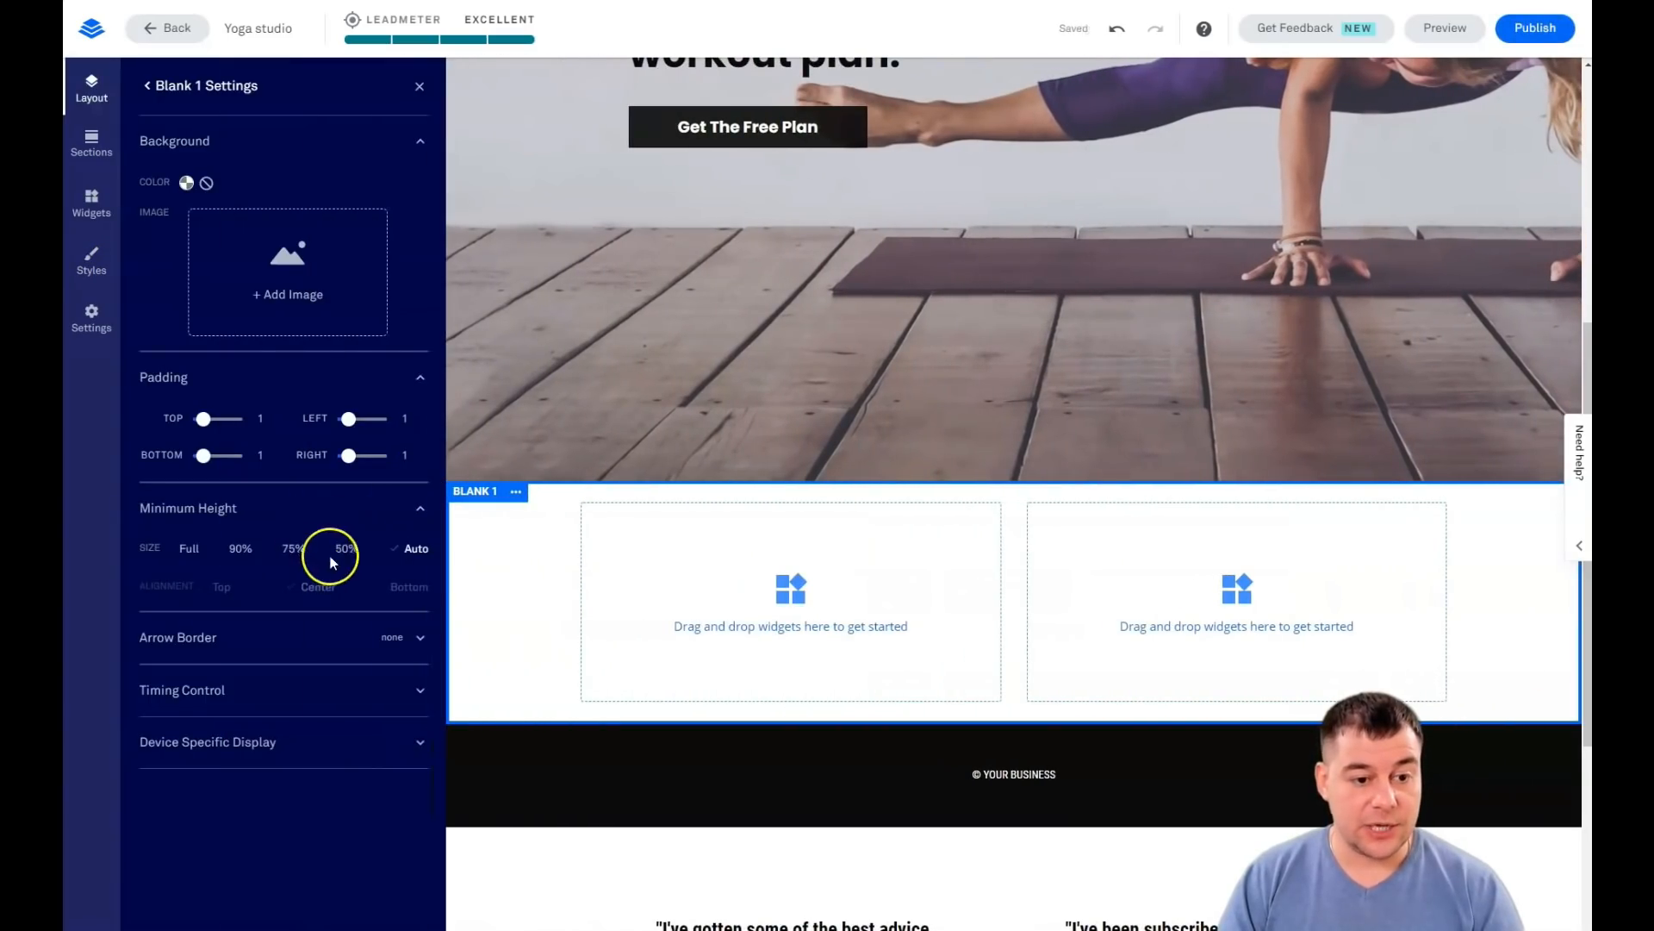
pyautogui.click(300, 552)
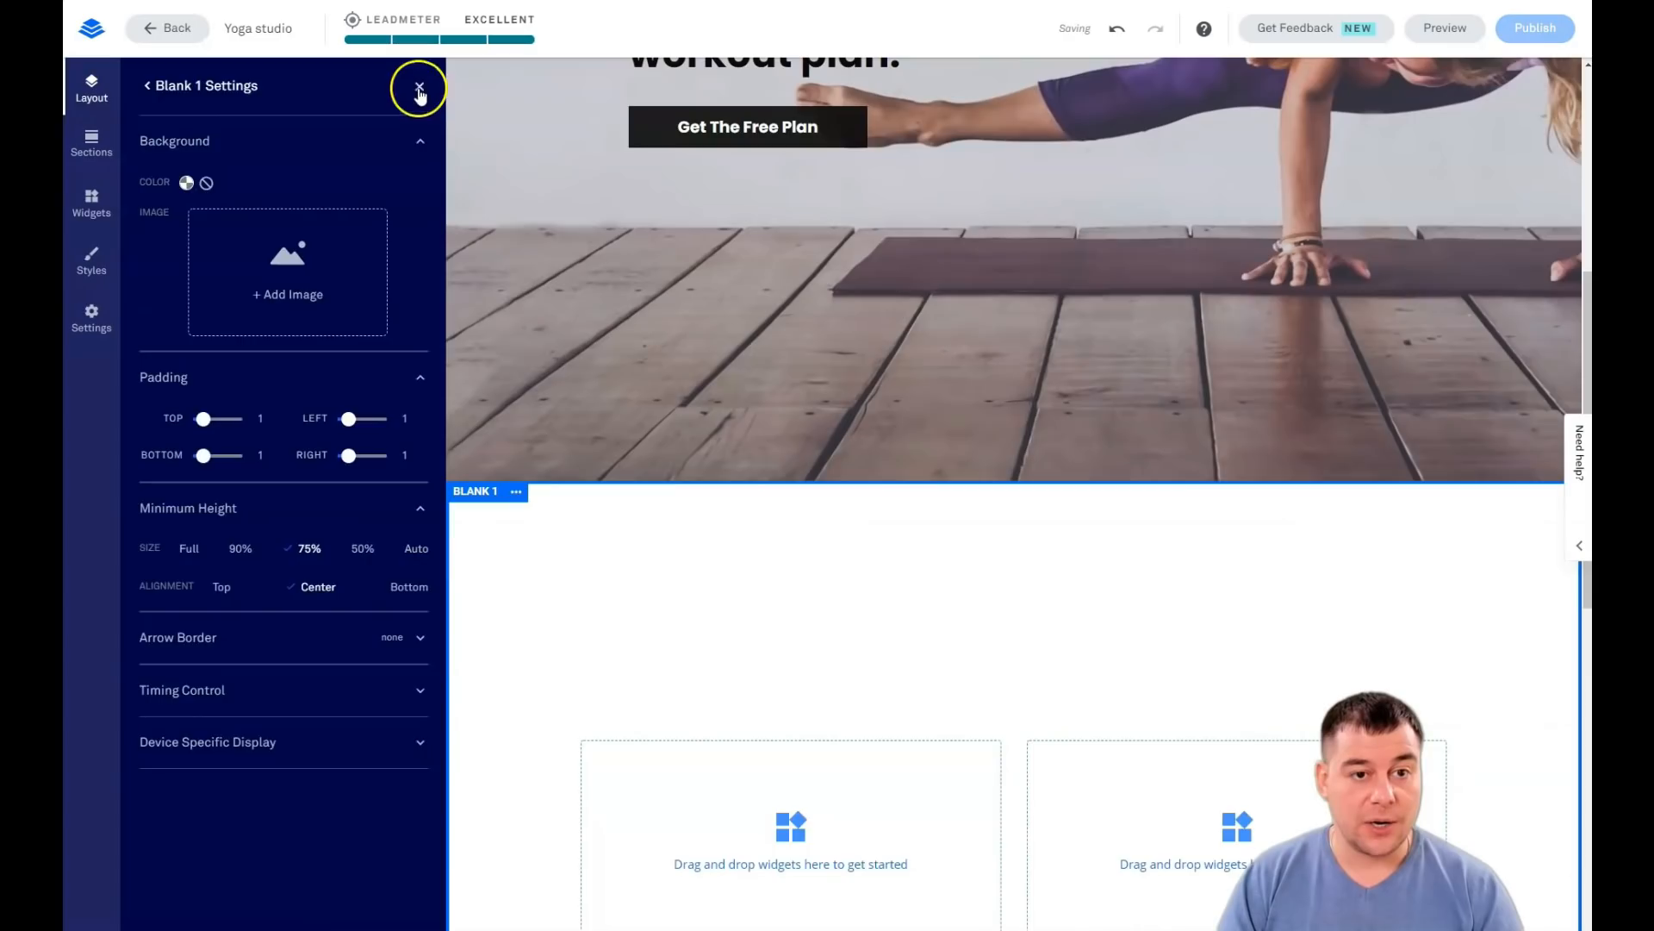
pyautogui.click(420, 90)
pyautogui.scroll(-6, 664, 672)
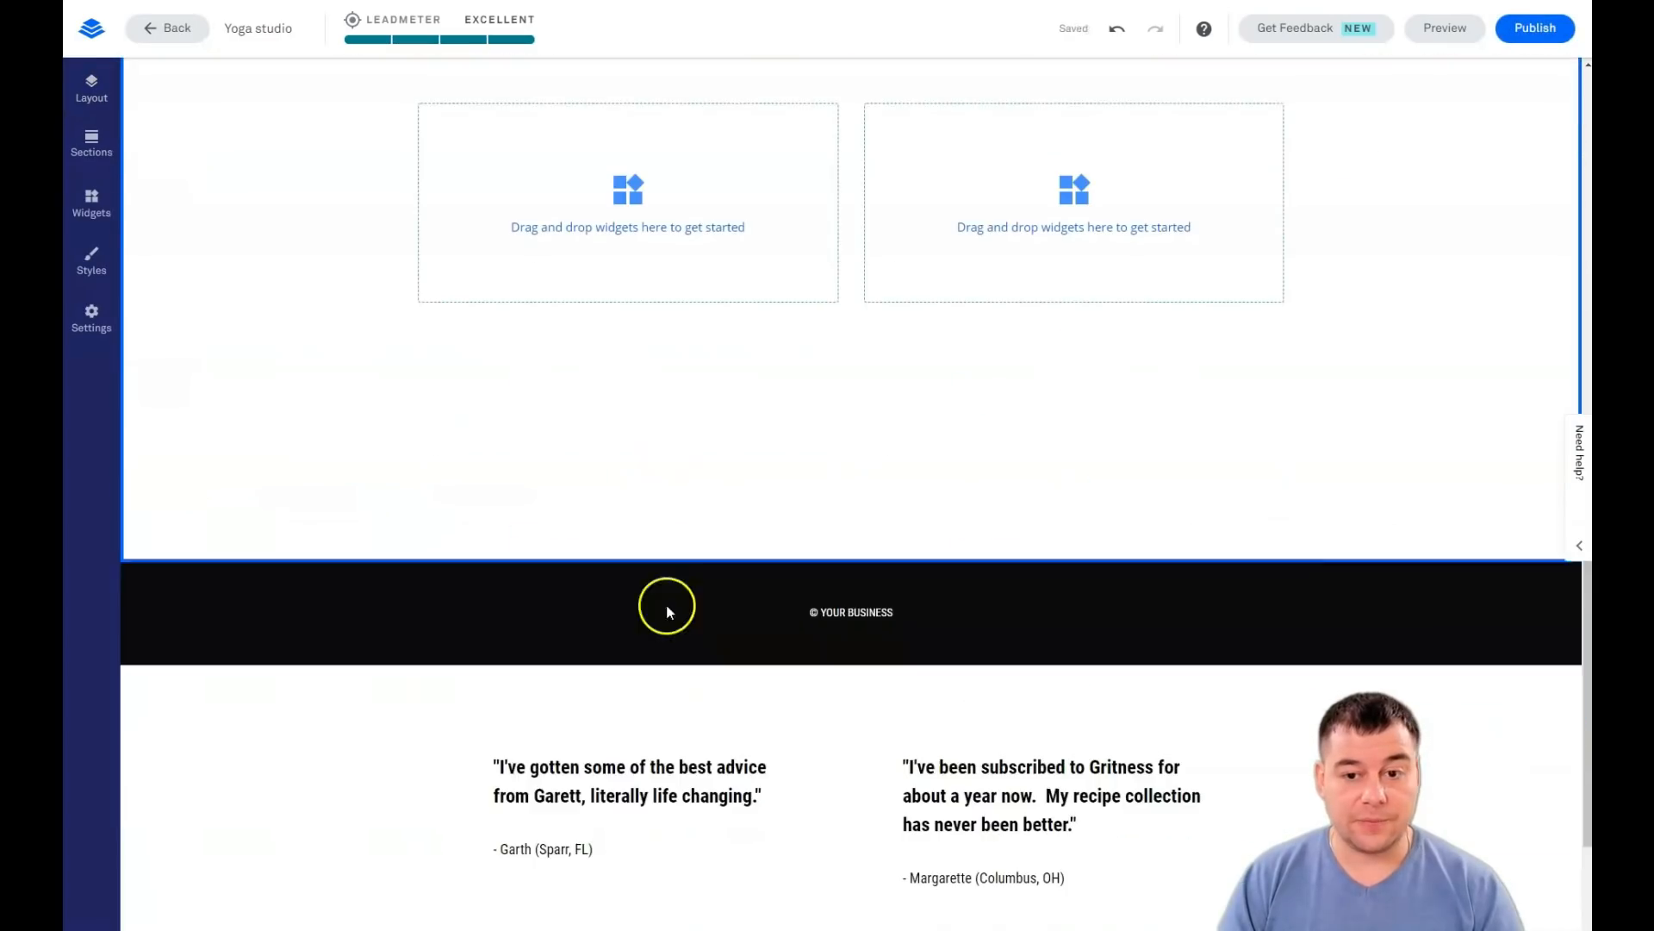
pyautogui.scroll(3, 612, 325)
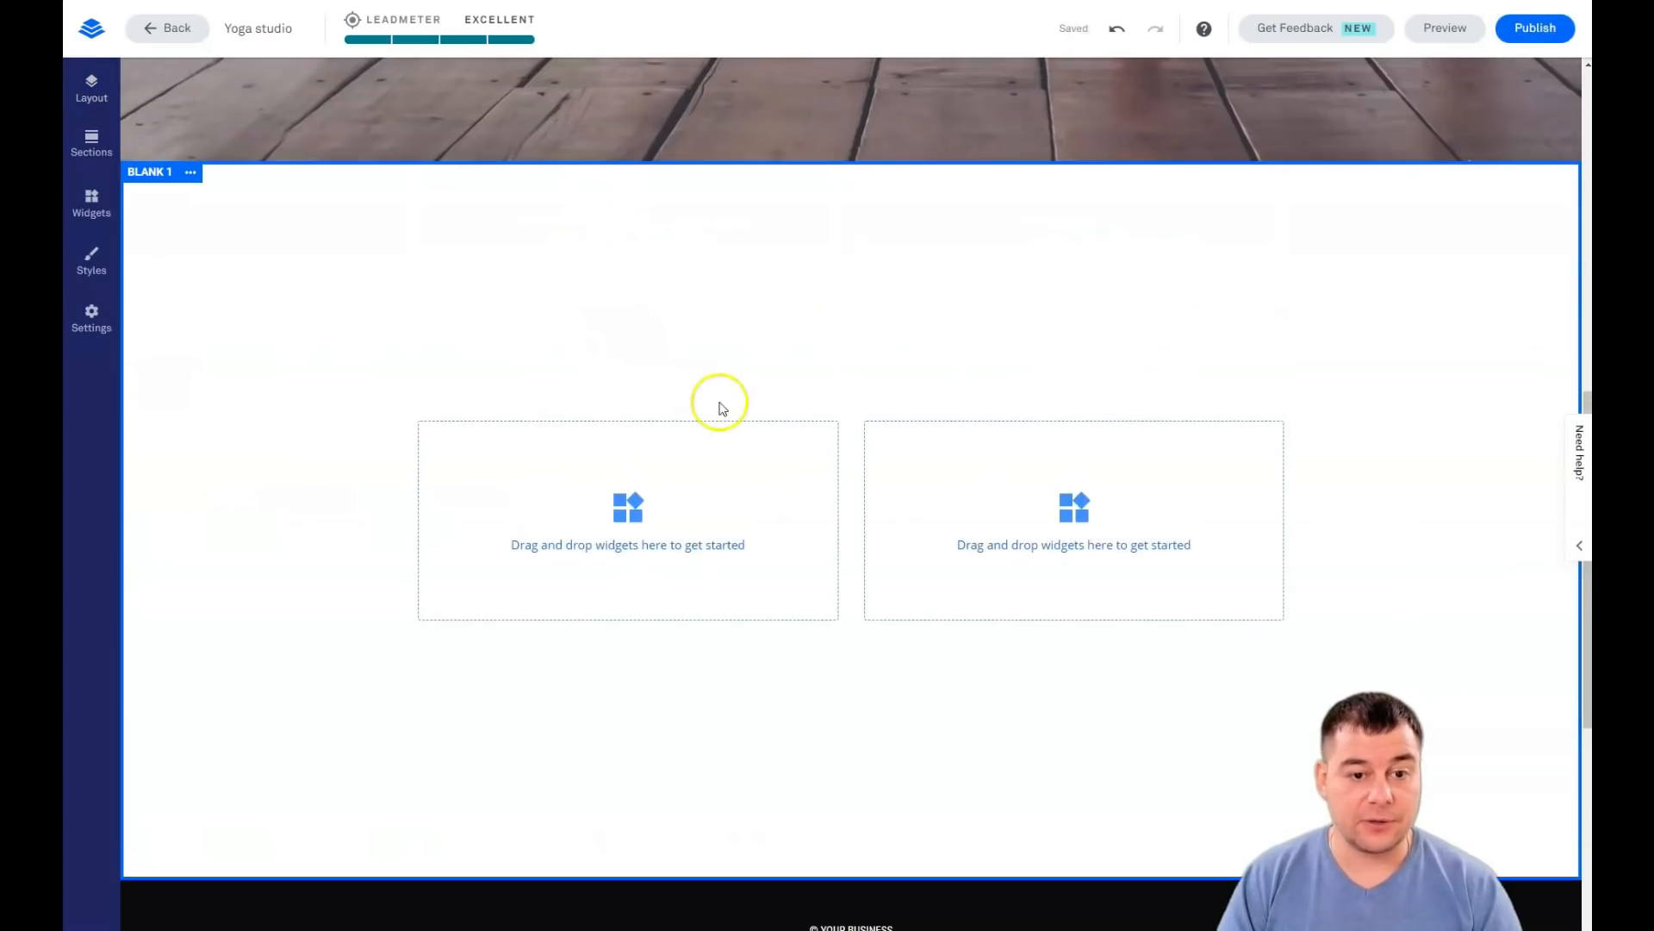
# Step: Place an Image widget in the blank section's left column and a Button widget in its right column
pyautogui.click(91, 207)
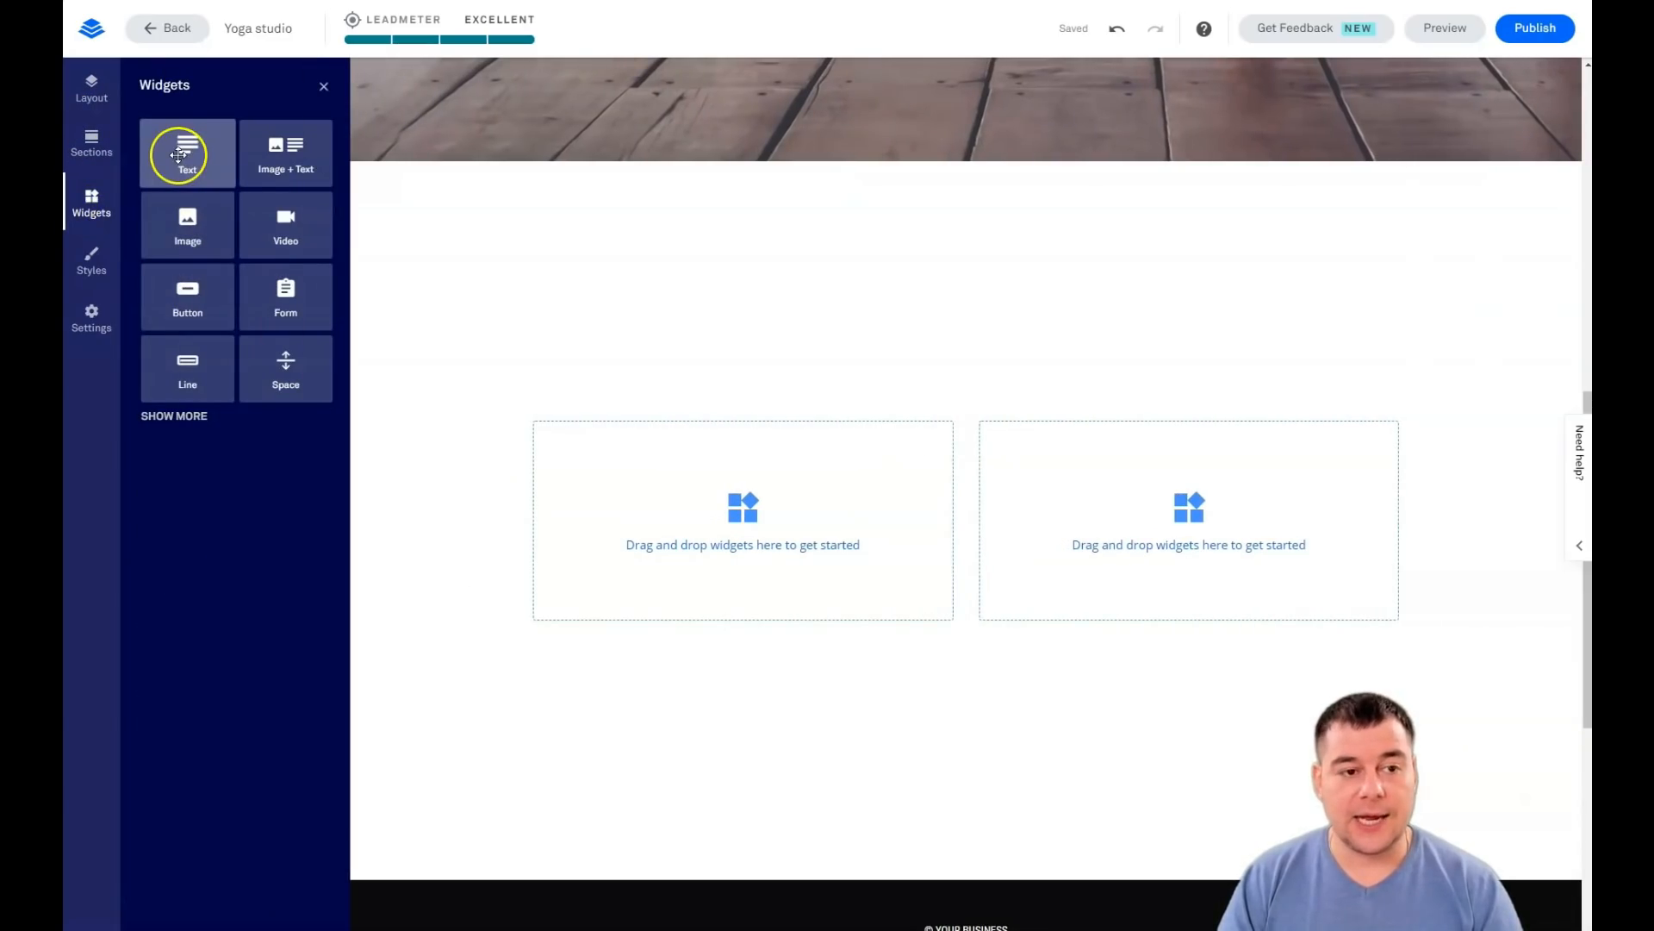
pyautogui.moveTo(188, 221); pyautogui.dragTo(739, 487)
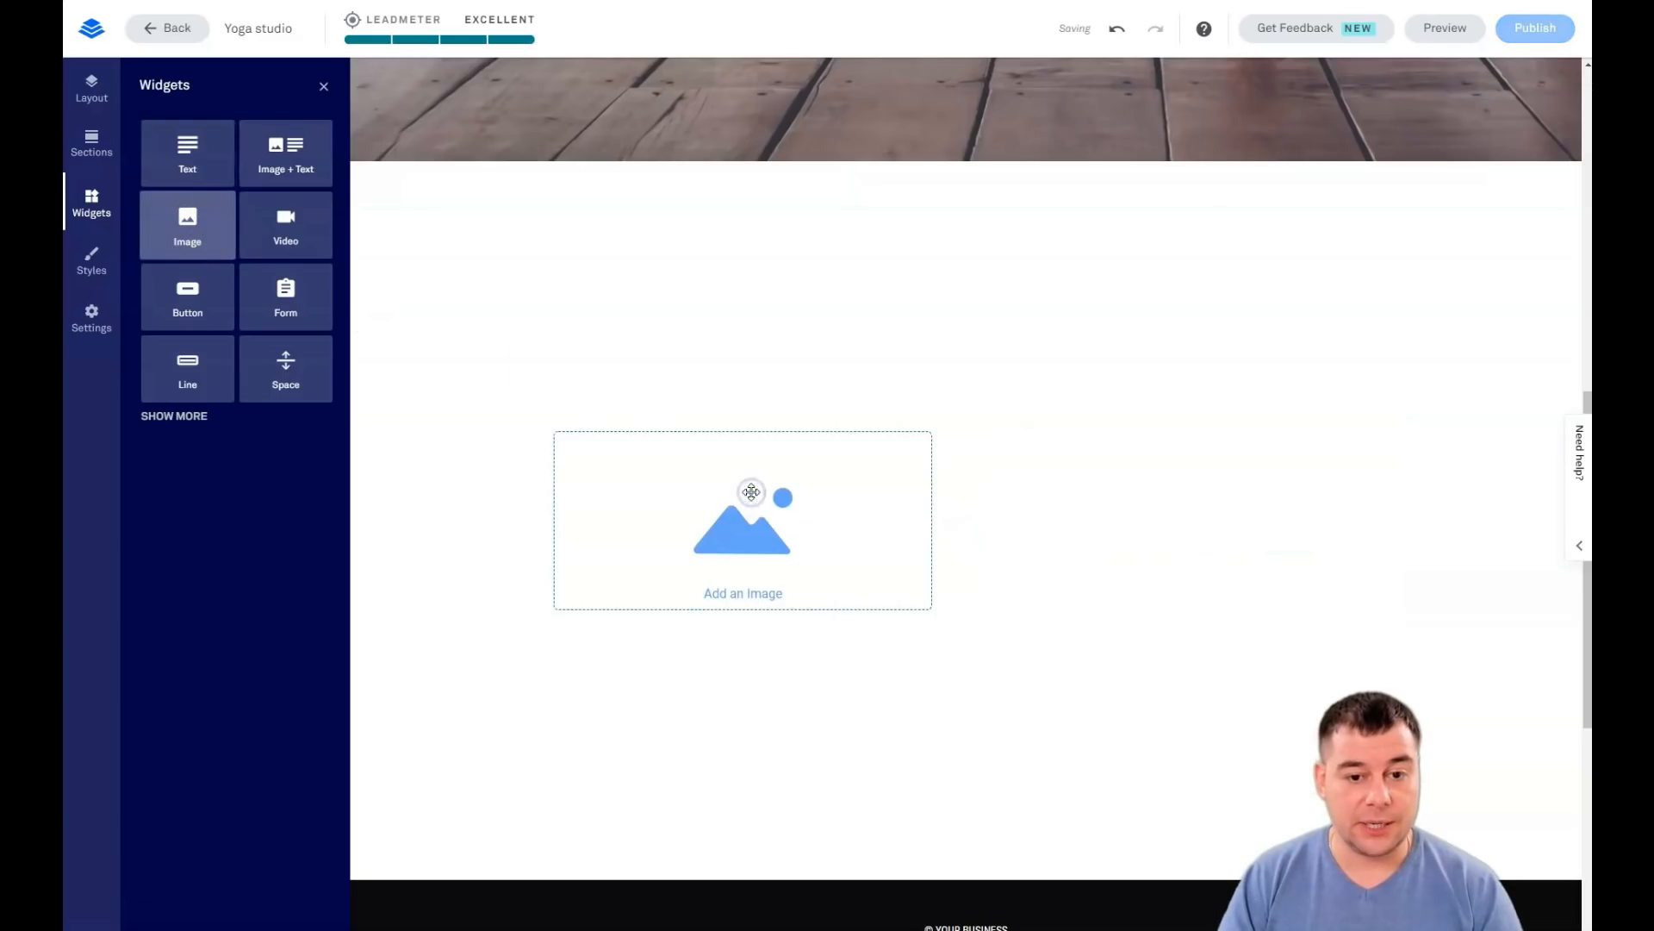
pyautogui.moveTo(190, 298); pyautogui.dragTo(1200, 536)
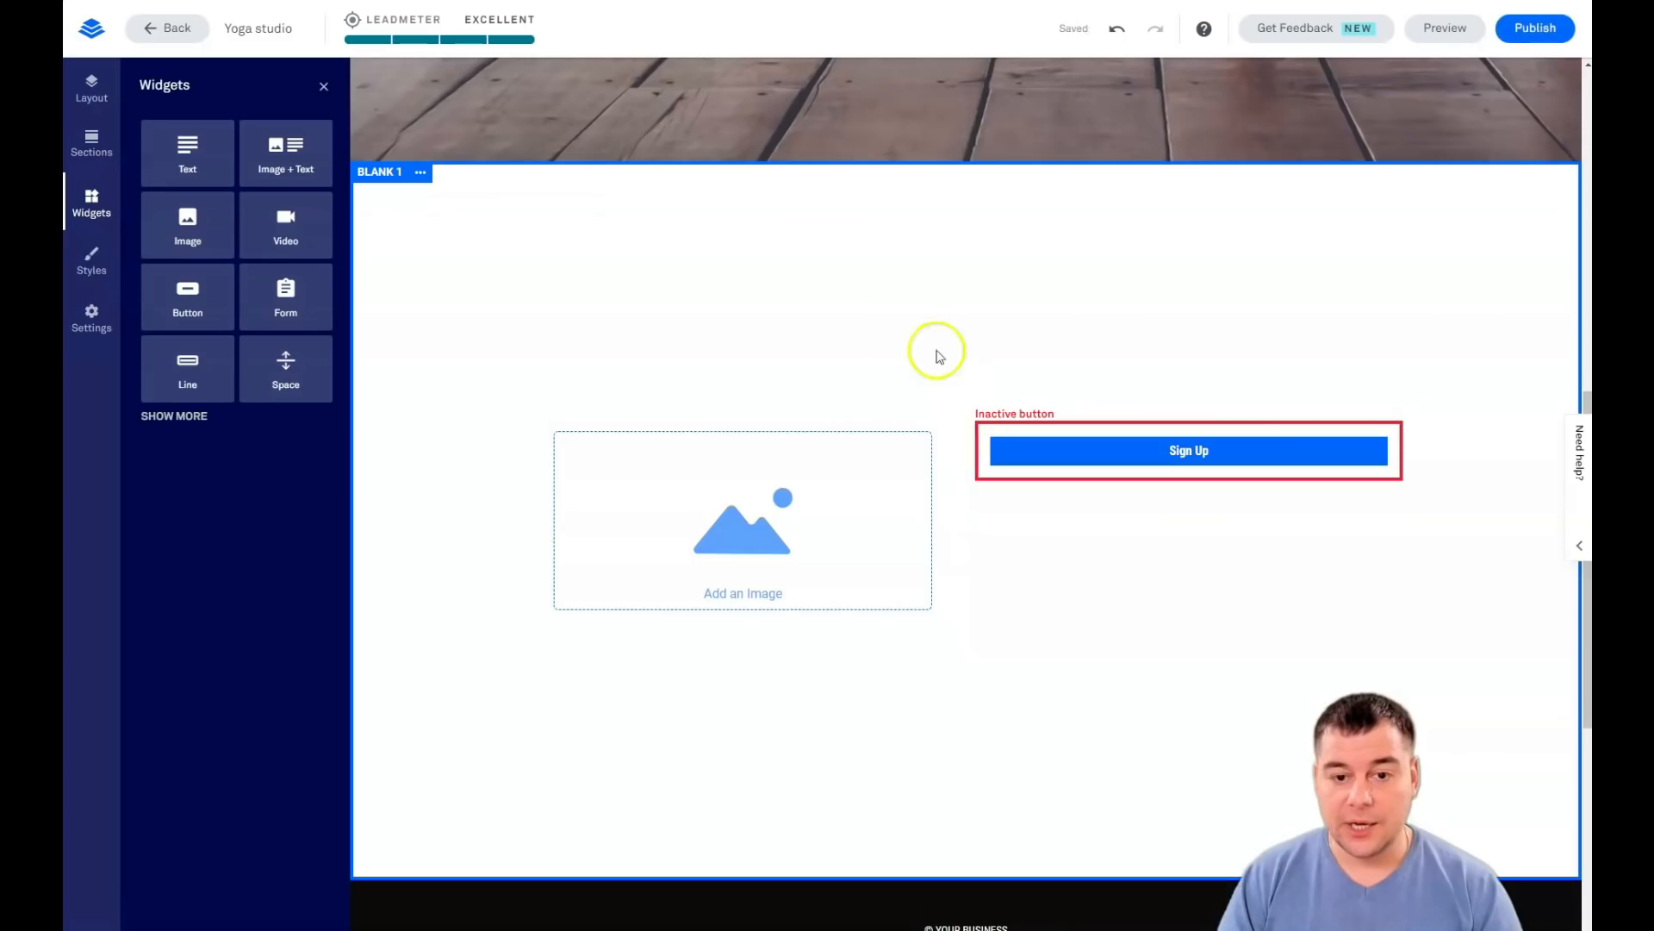
pyautogui.moveTo(761, 425)
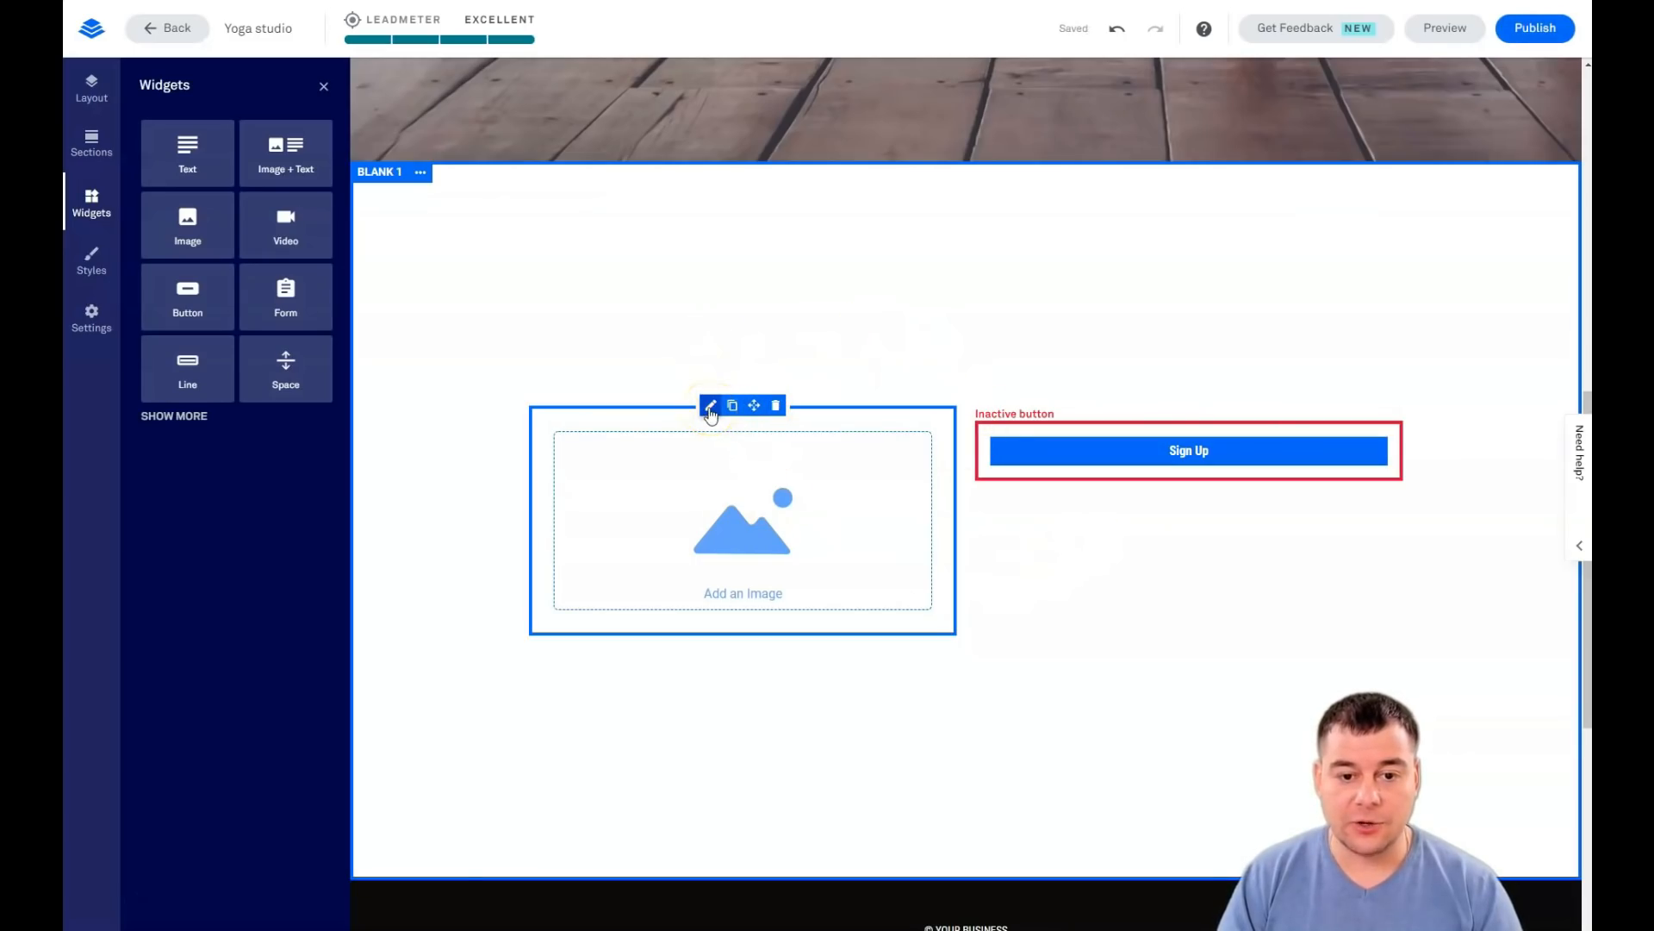
pyautogui.moveTo(1106, 426)
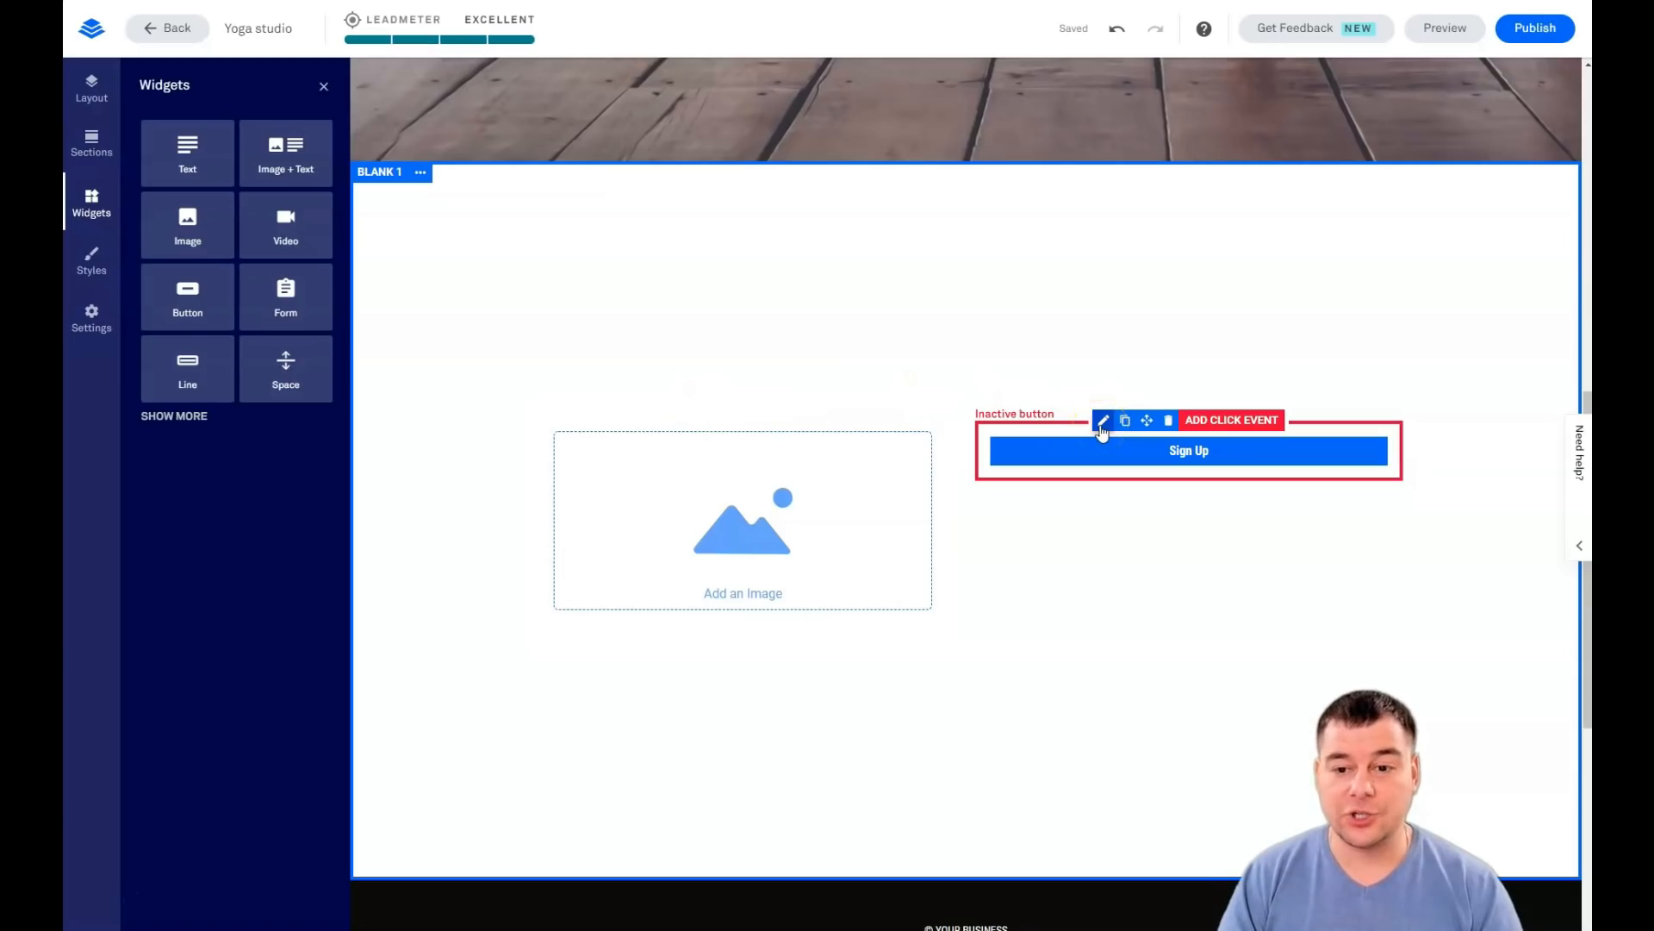
# Step: Set the minimum height of the section holding the image and button widgets to 50%
pyautogui.click(420, 172)
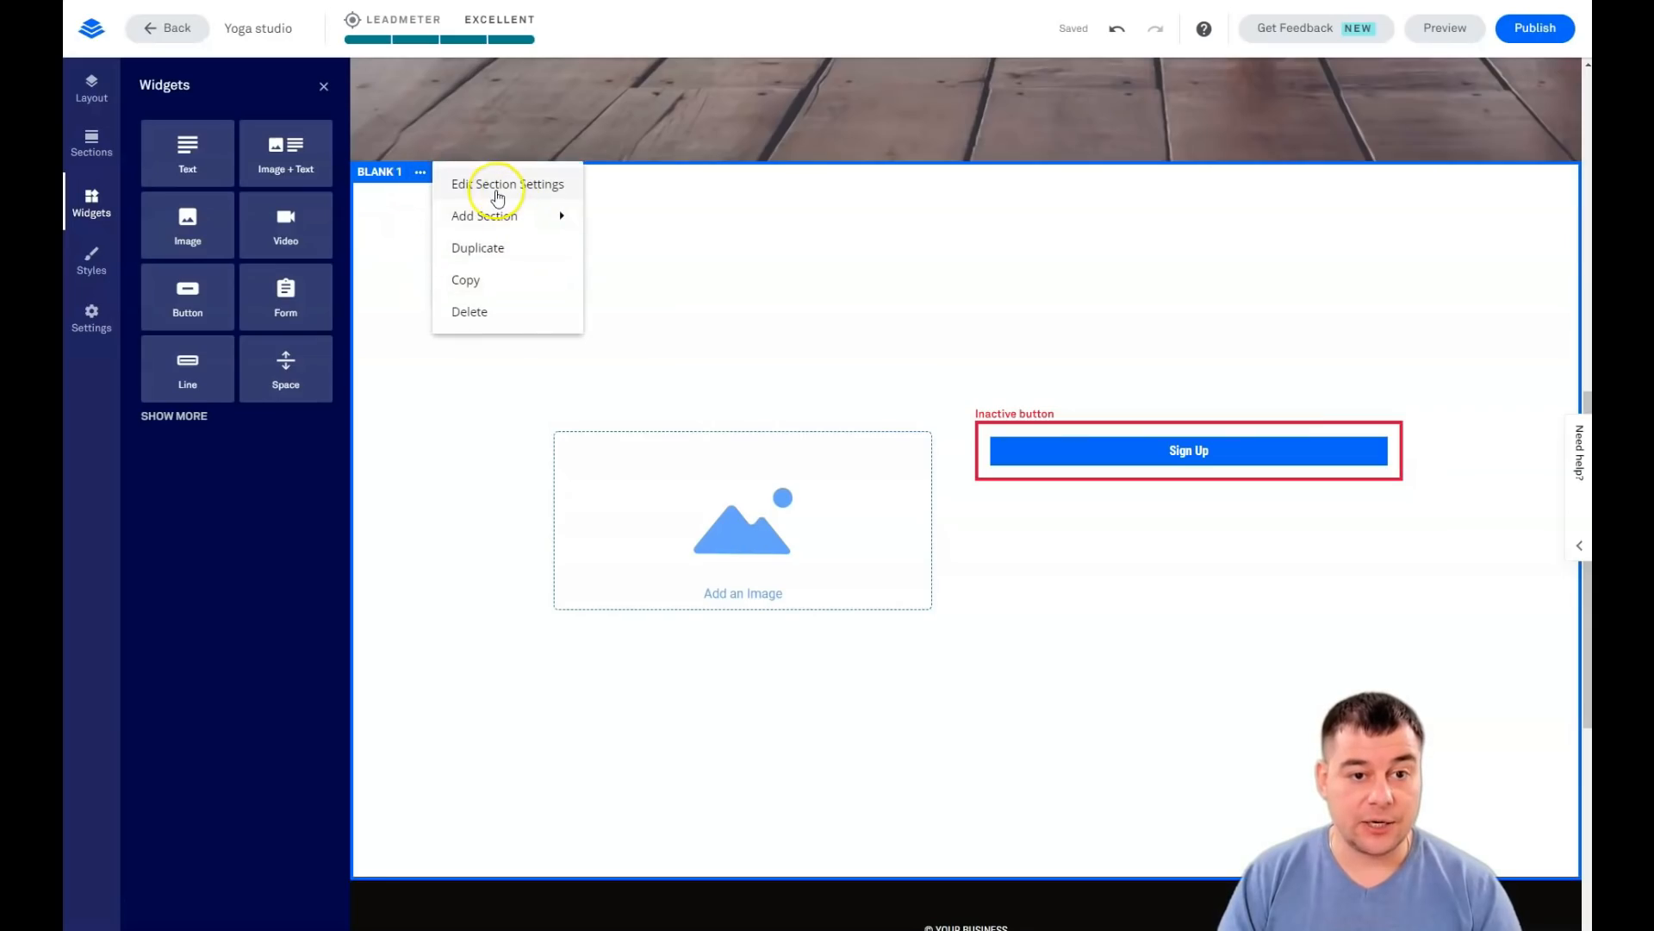
pyautogui.click(495, 194)
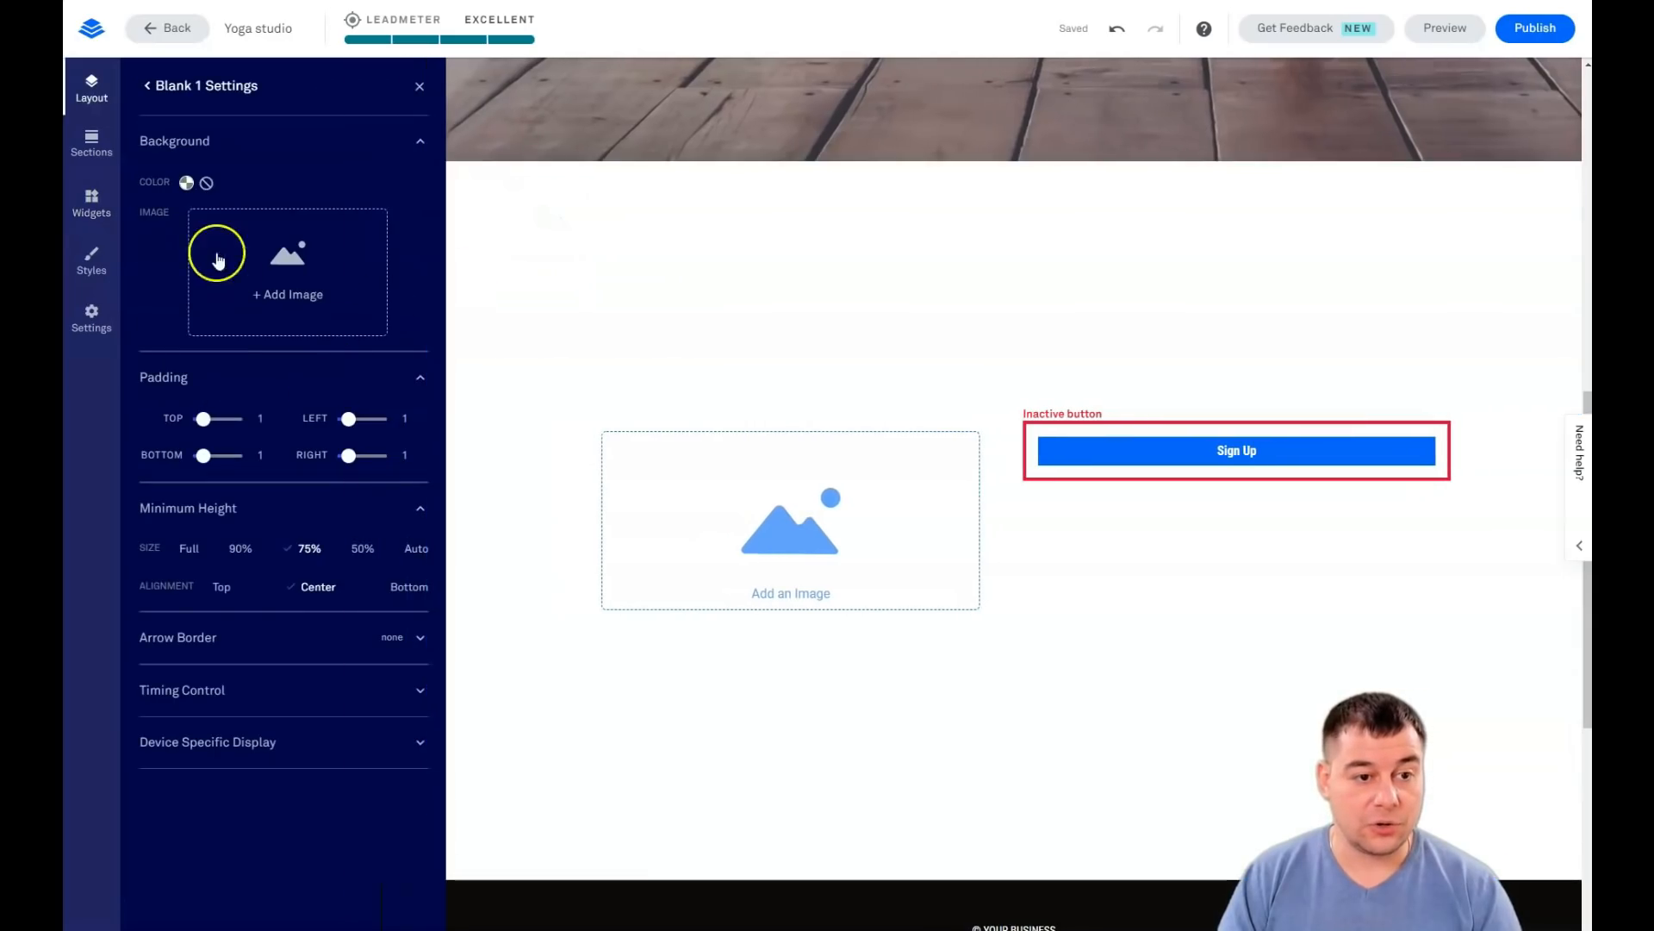
pyautogui.click(361, 548)
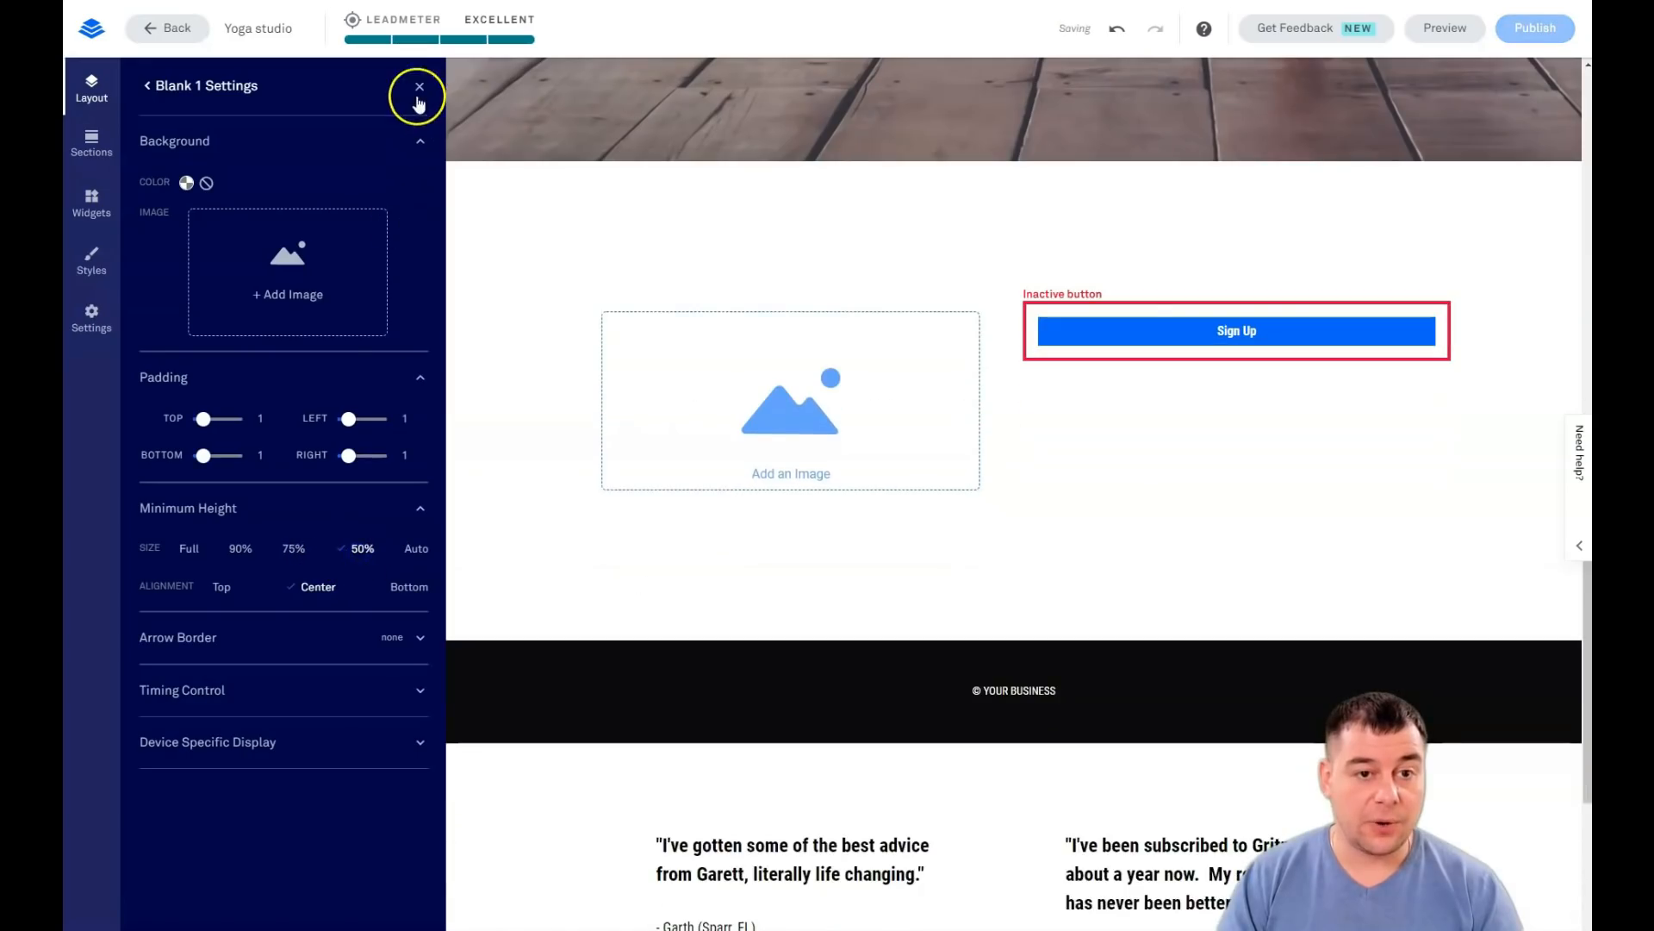
pyautogui.click(420, 89)
pyautogui.scroll(10, 919, 362)
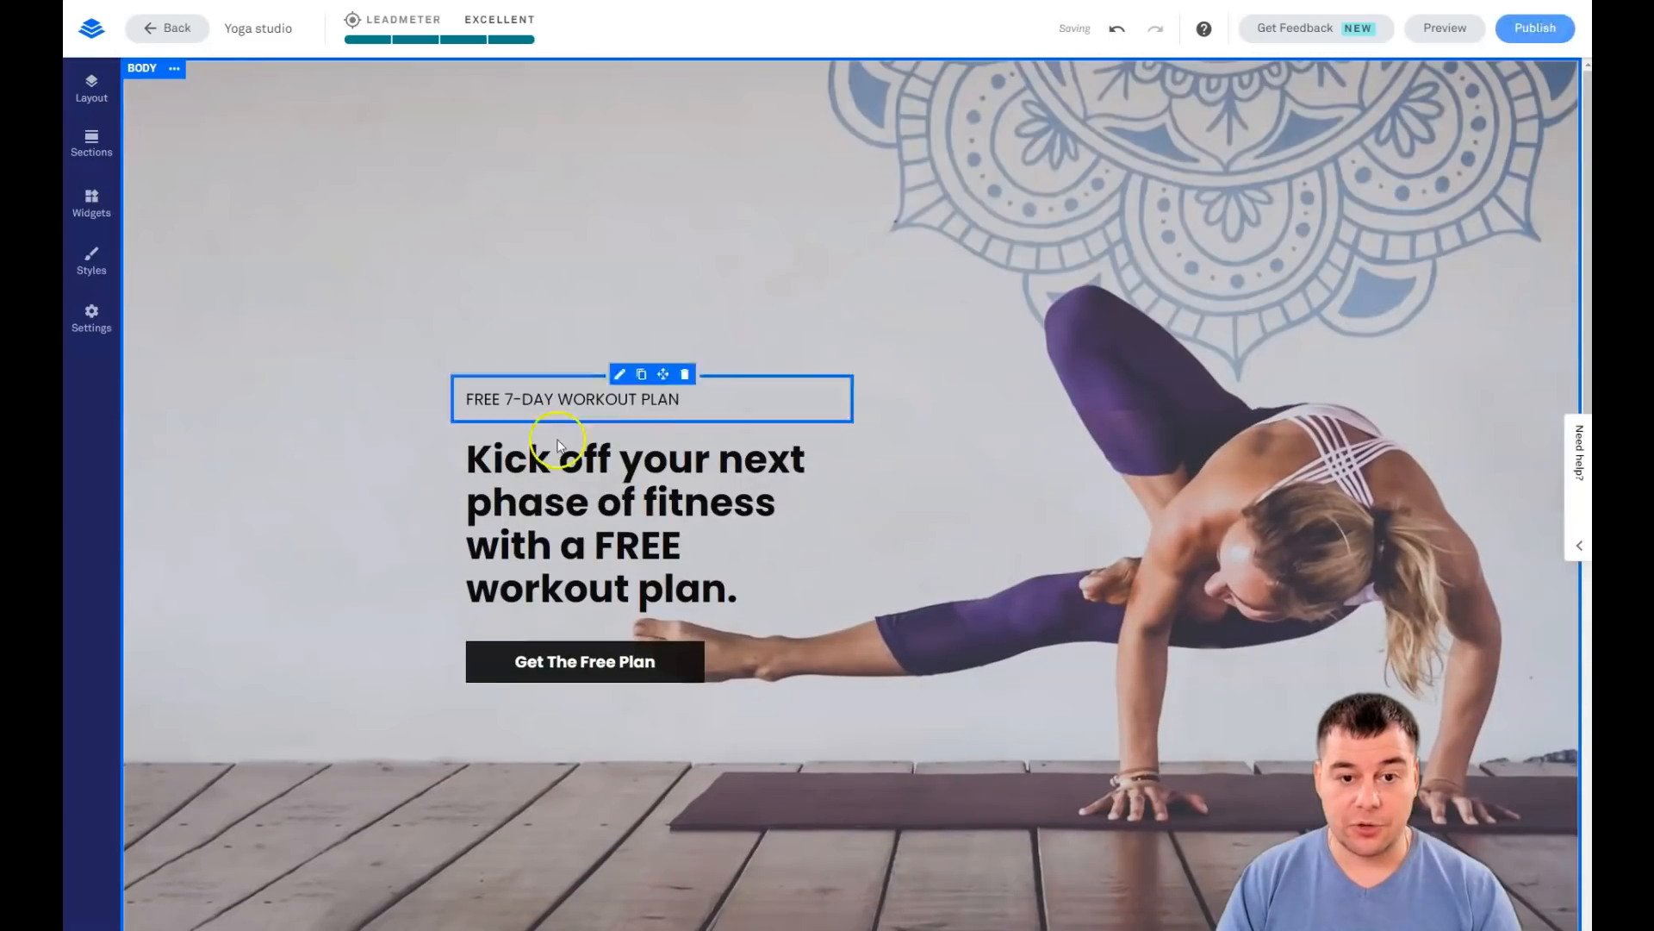
pyautogui.moveTo(617, 379)
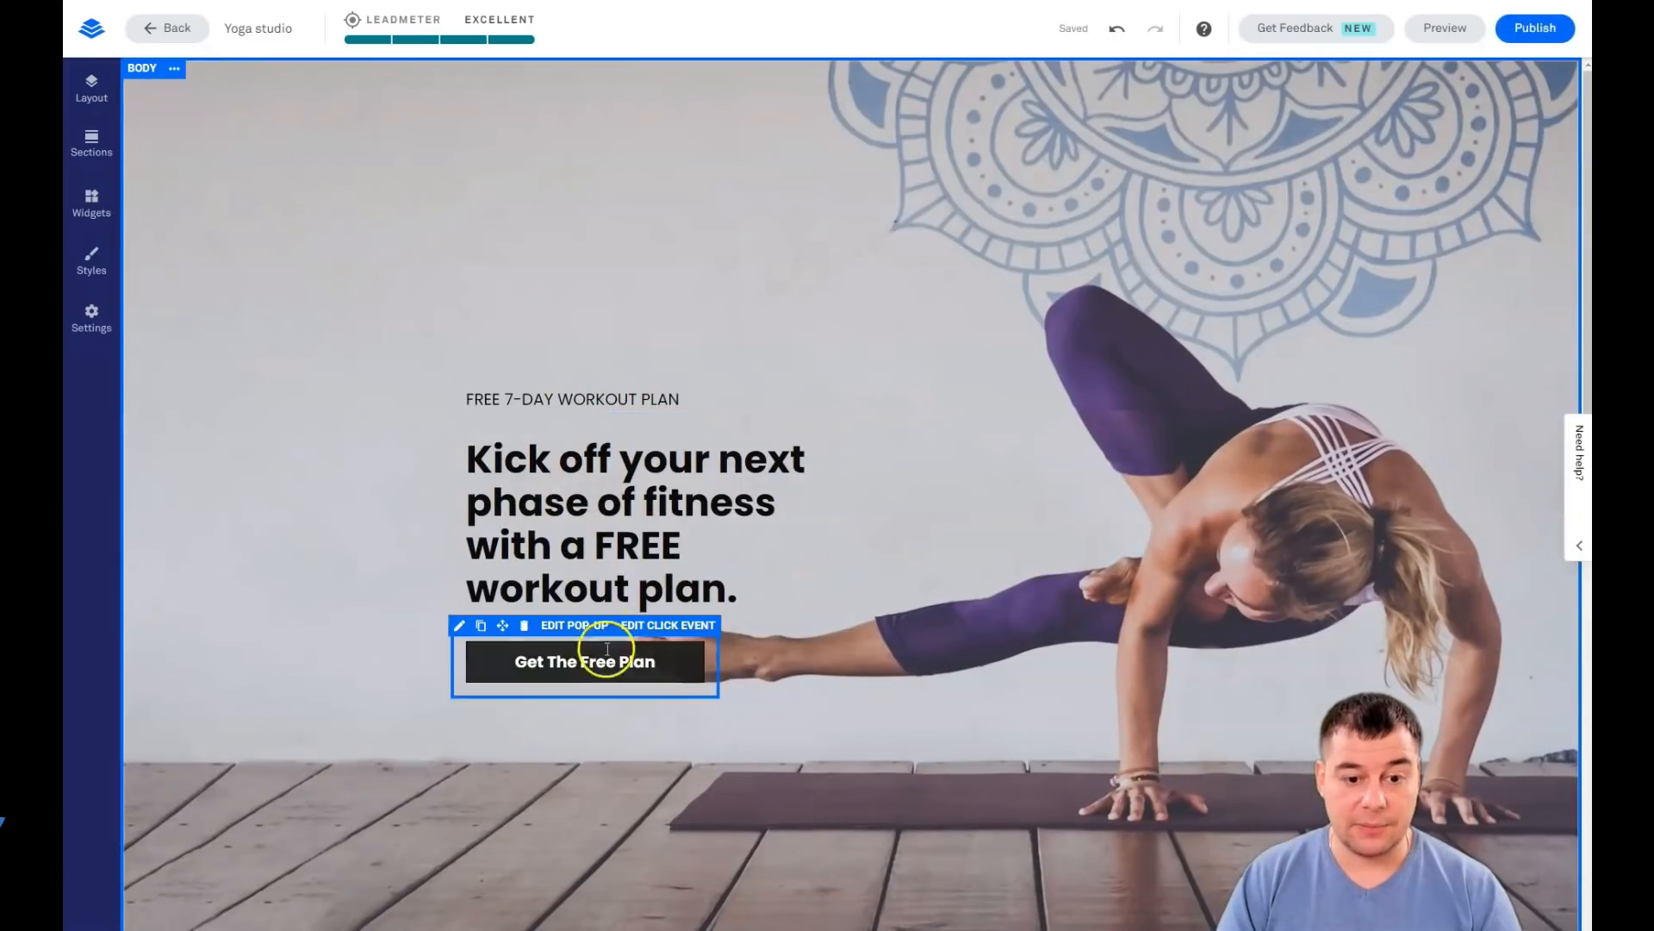
# Step: Widen the image column well beyond the button column, and move the divider partway back to narrow it slightly
pyautogui.scroll(-10, 859, 602)
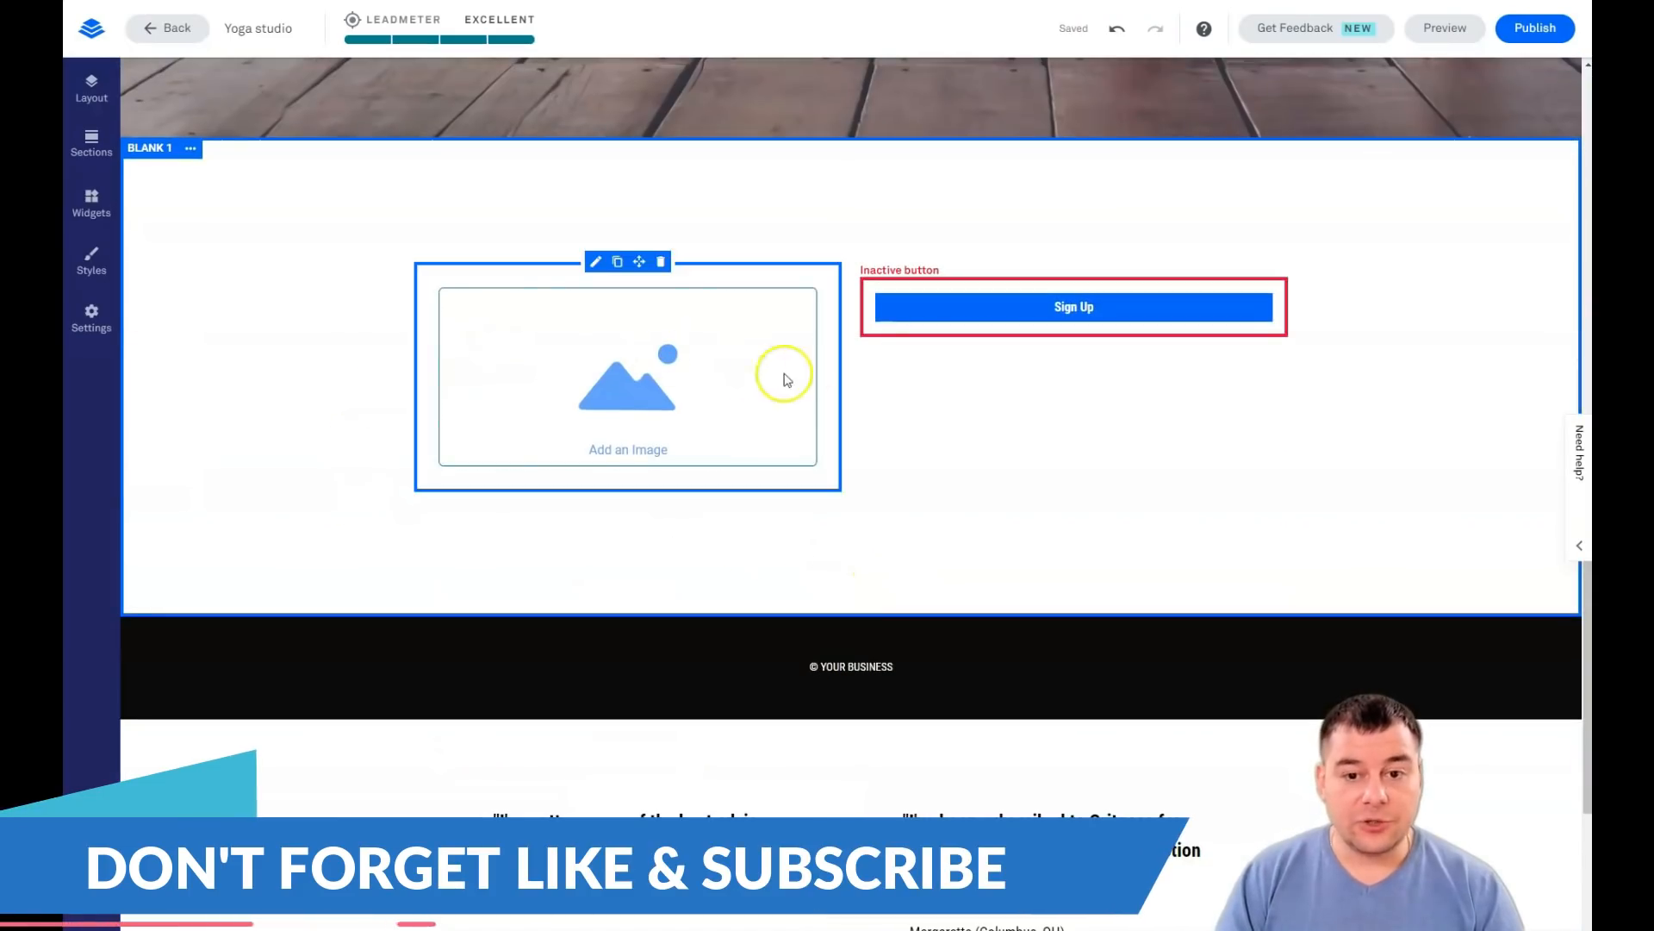
pyautogui.moveTo(849, 370)
pyautogui.moveTo(952, 379); pyautogui.dragTo(1107, 390)
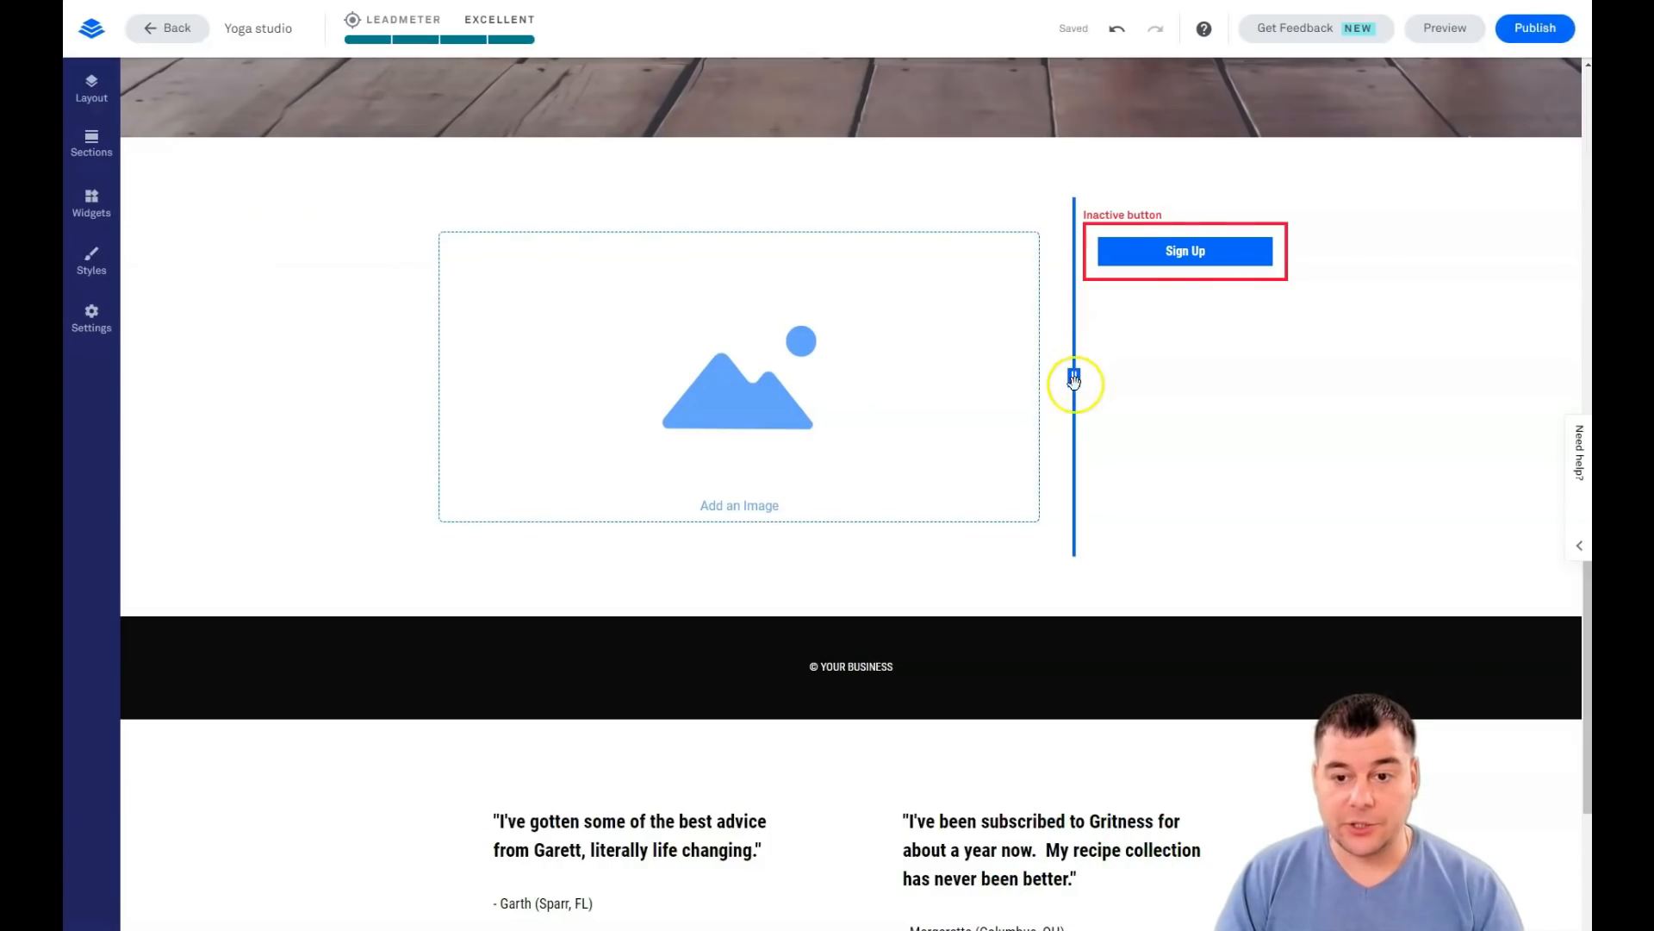
pyautogui.moveTo(1155, 398); pyautogui.dragTo(1026, 373)
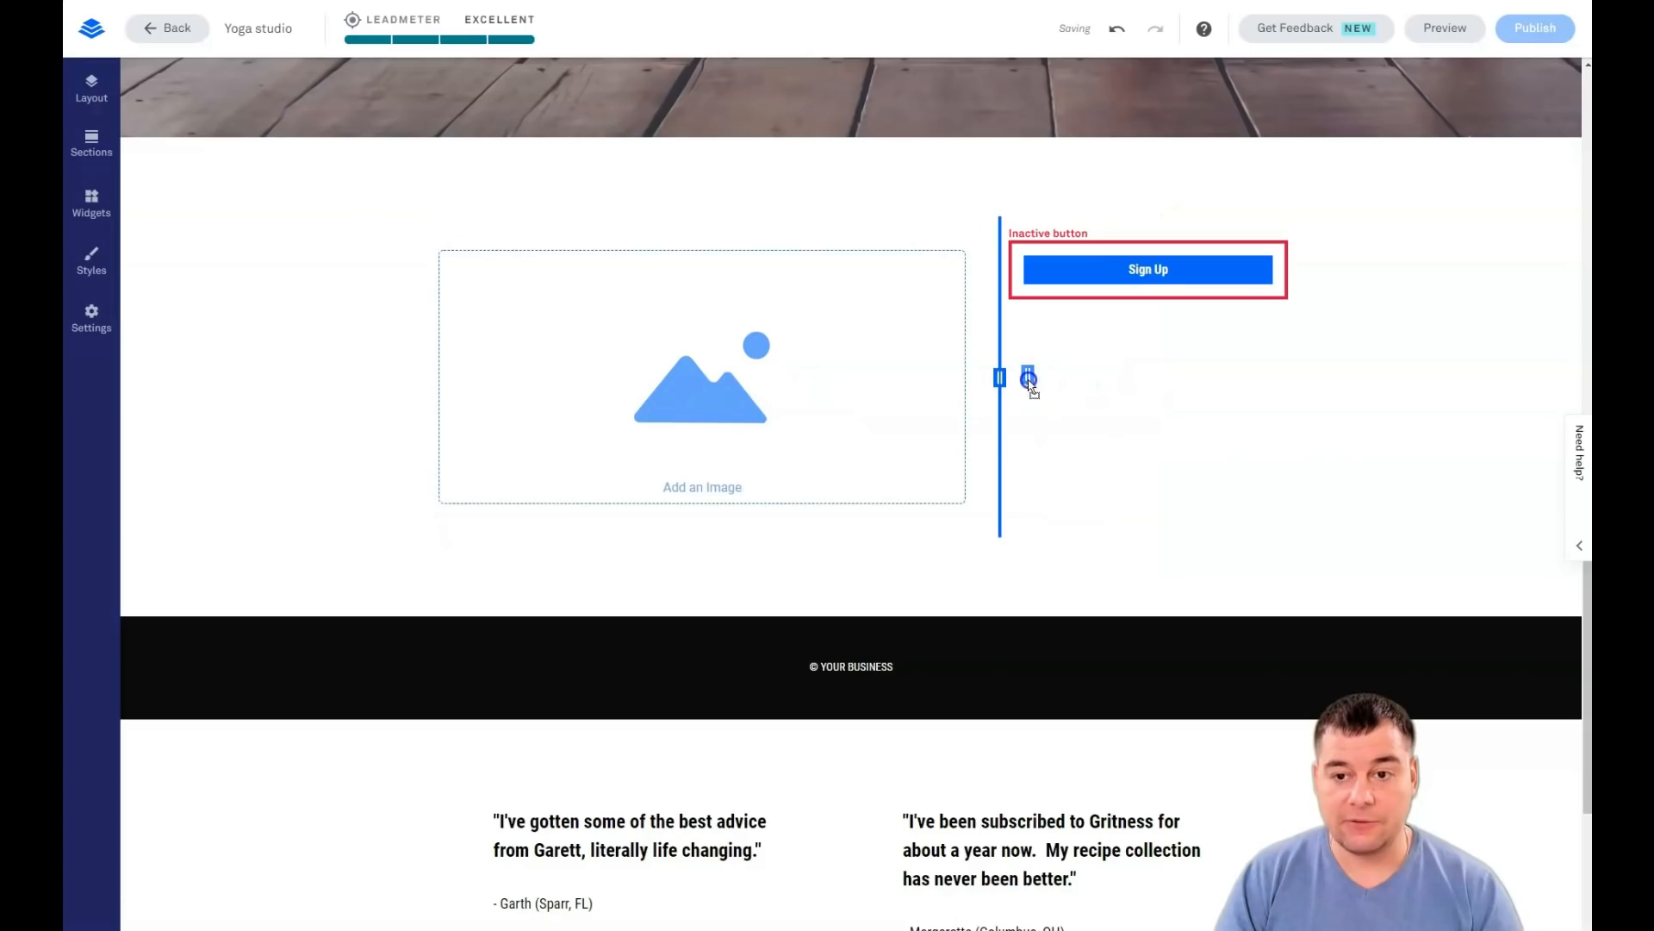
# Step: Insert a Space widget above the Sign Up button in the blank section's button column
pyautogui.click(1148, 277)
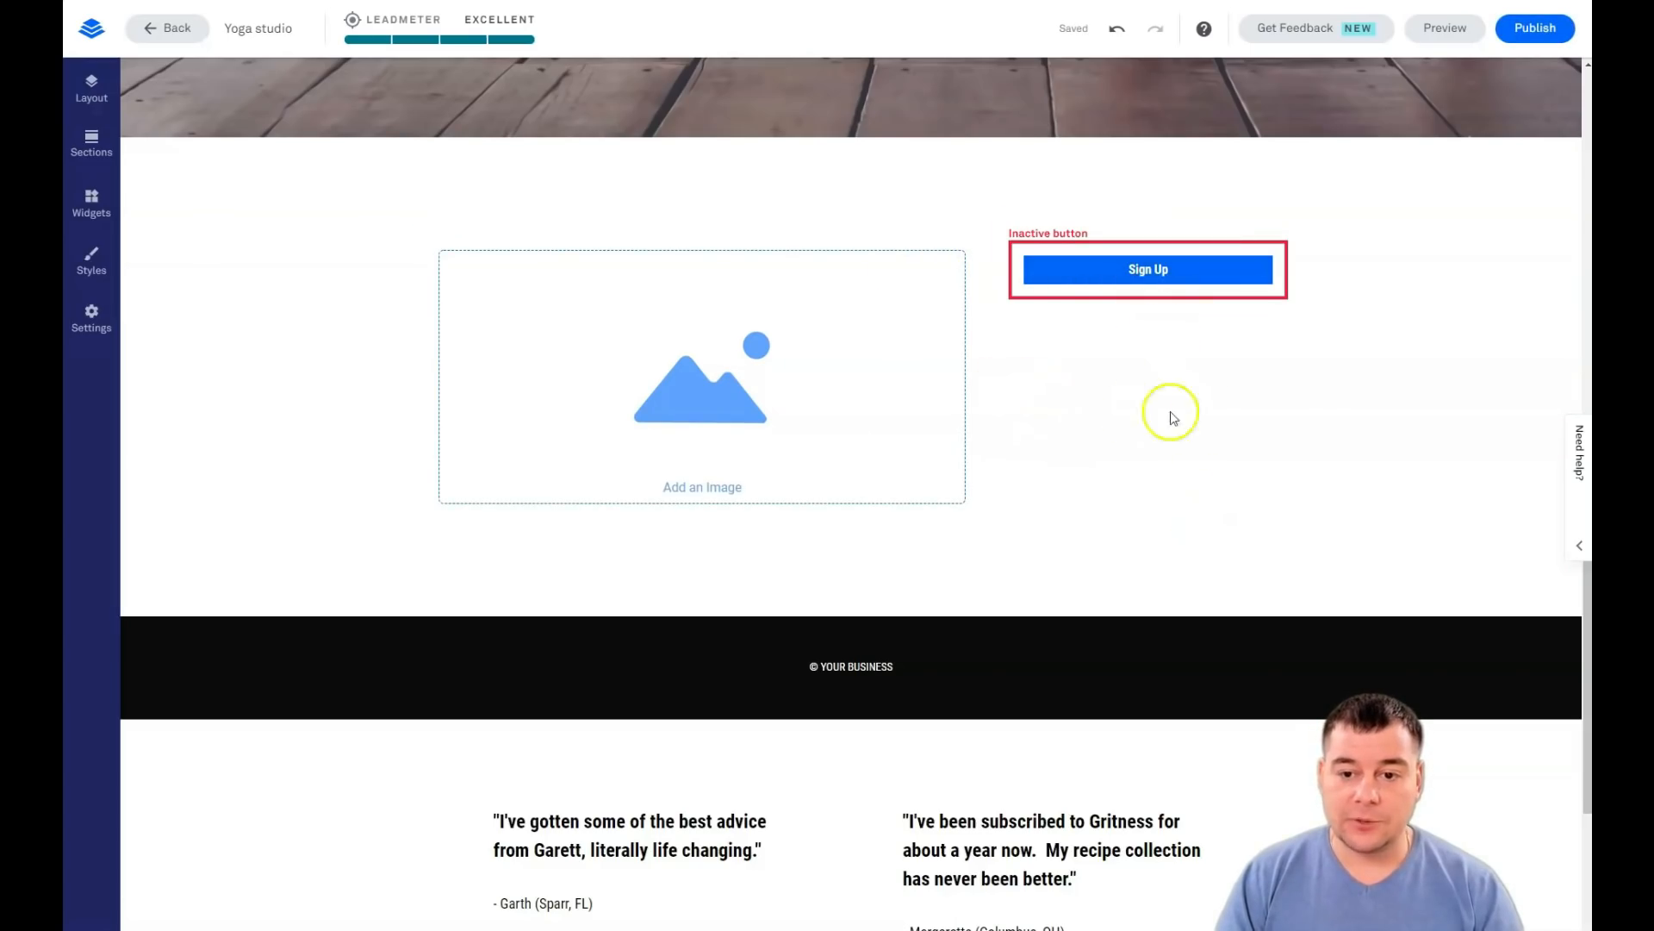
pyautogui.click(89, 215)
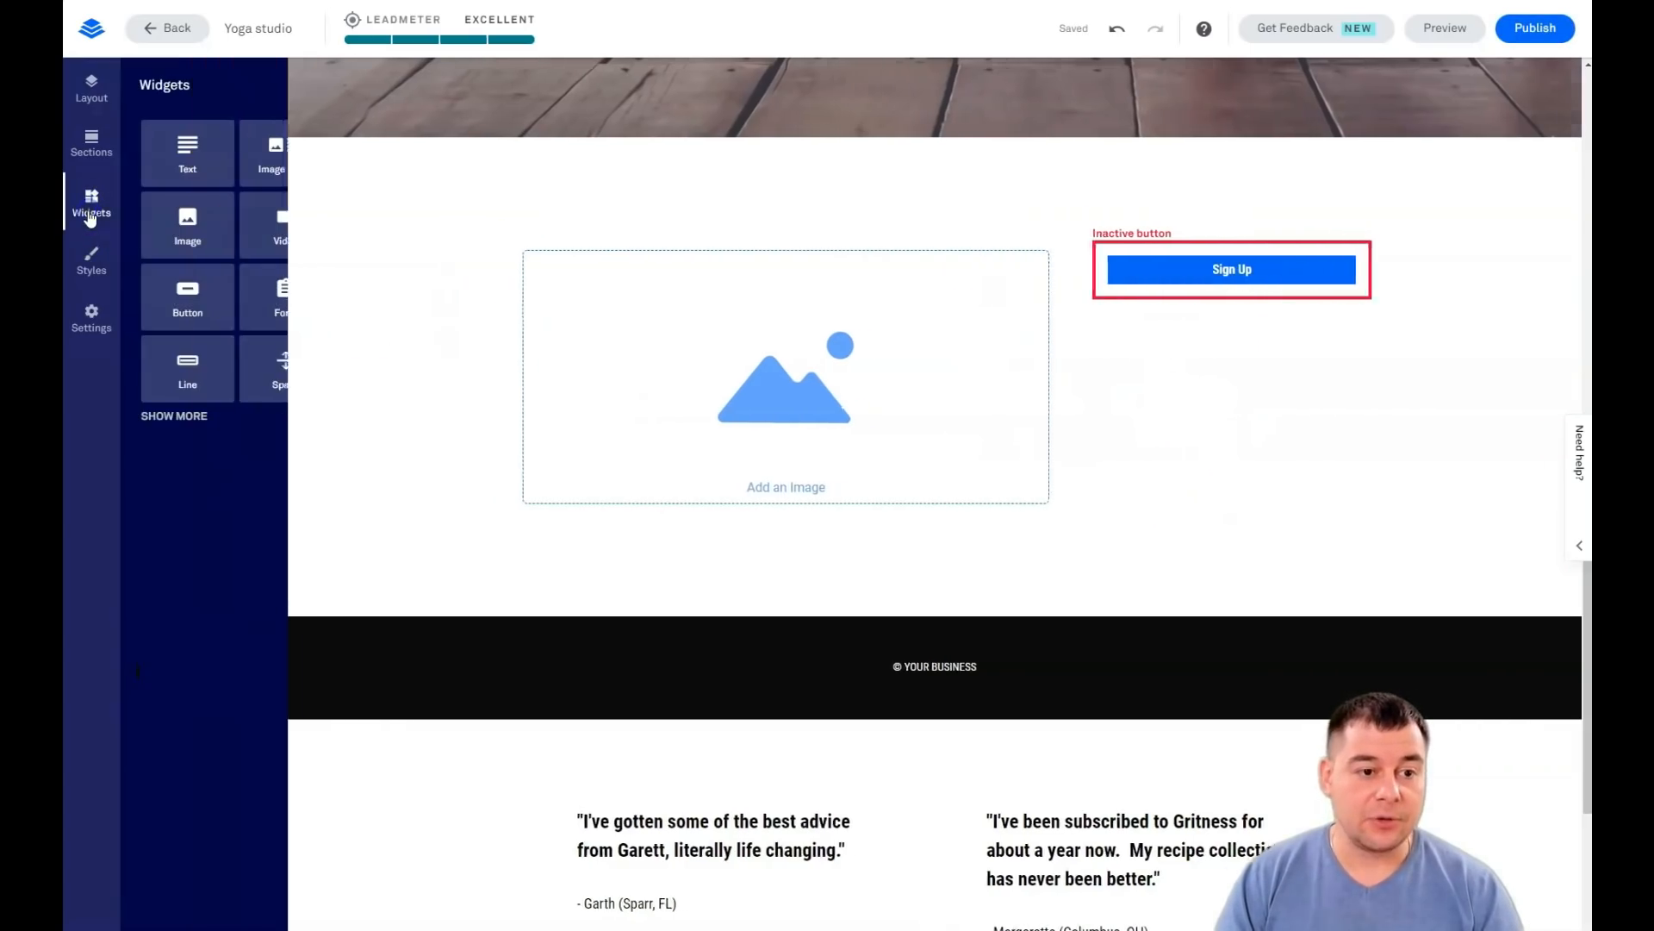
pyautogui.moveTo(285, 369); pyautogui.dragTo(1263, 332)
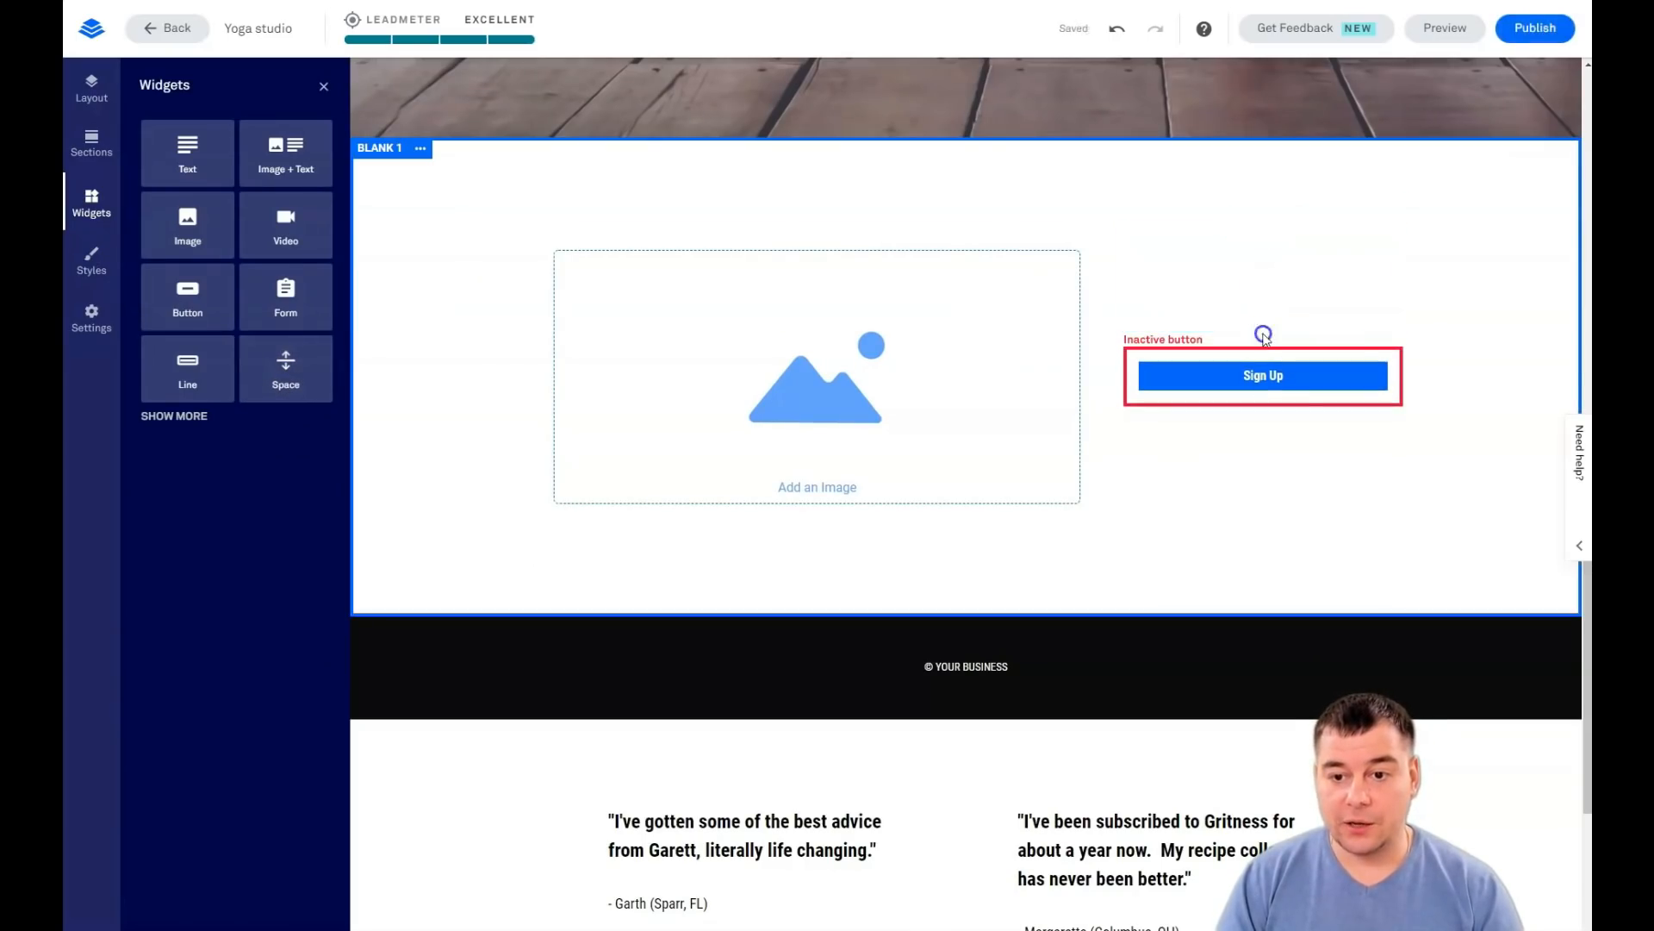
pyautogui.click(885, 444)
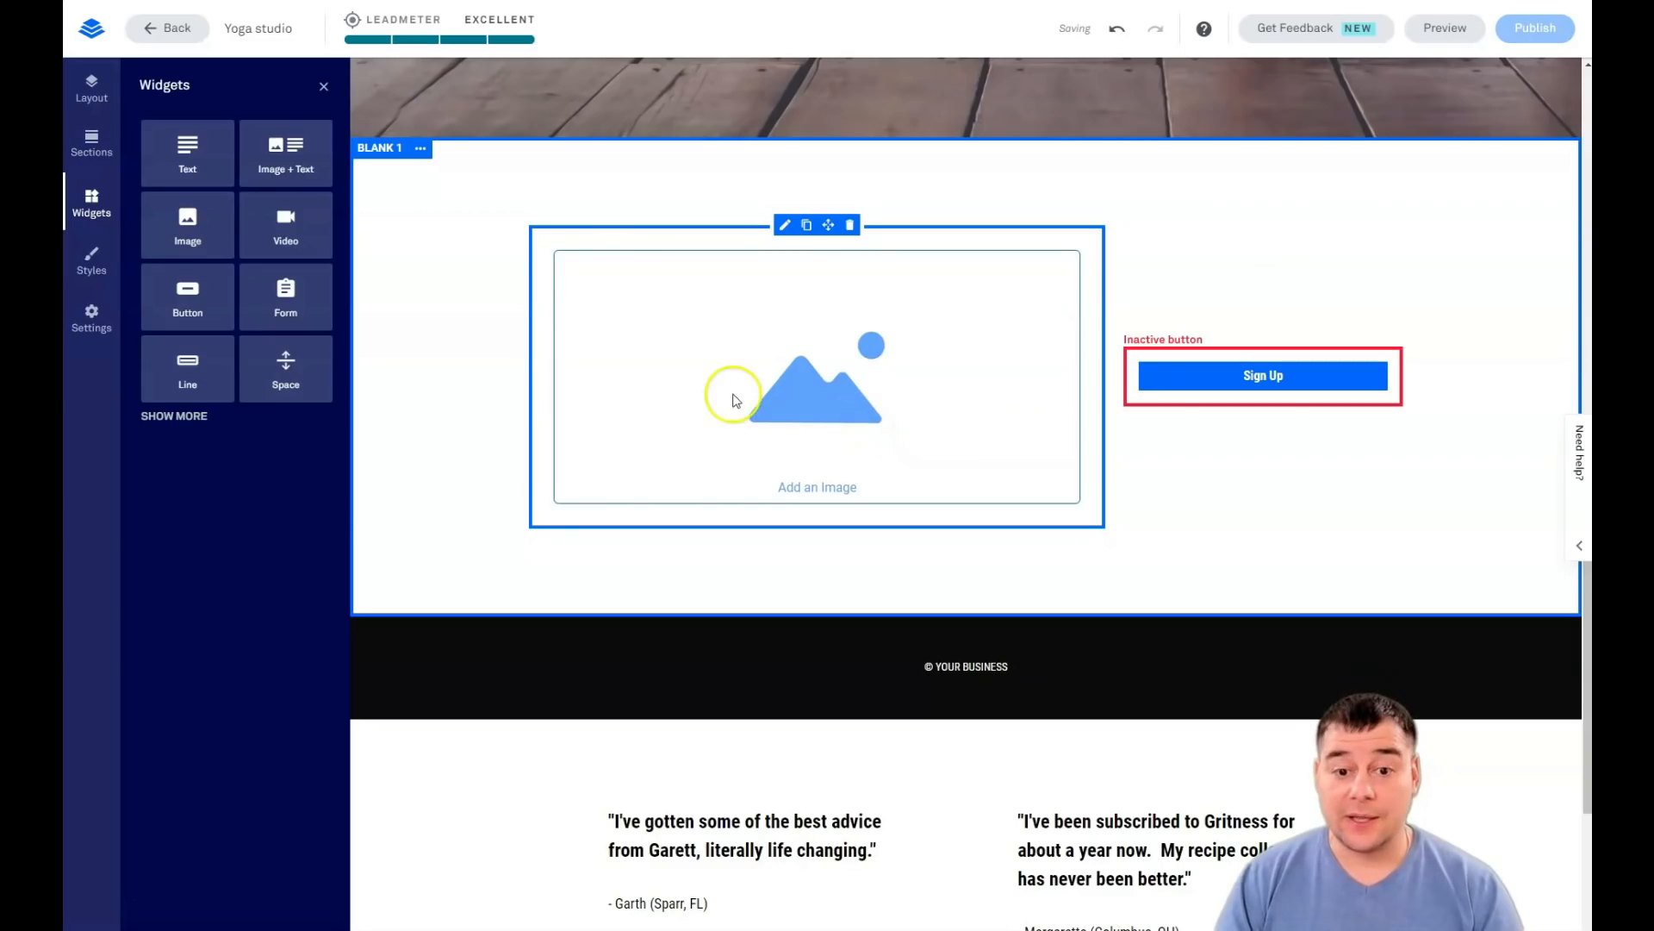
# Step: Set the Blank 1 section's background to the translucent grey from the recent colors
pyautogui.click(422, 151)
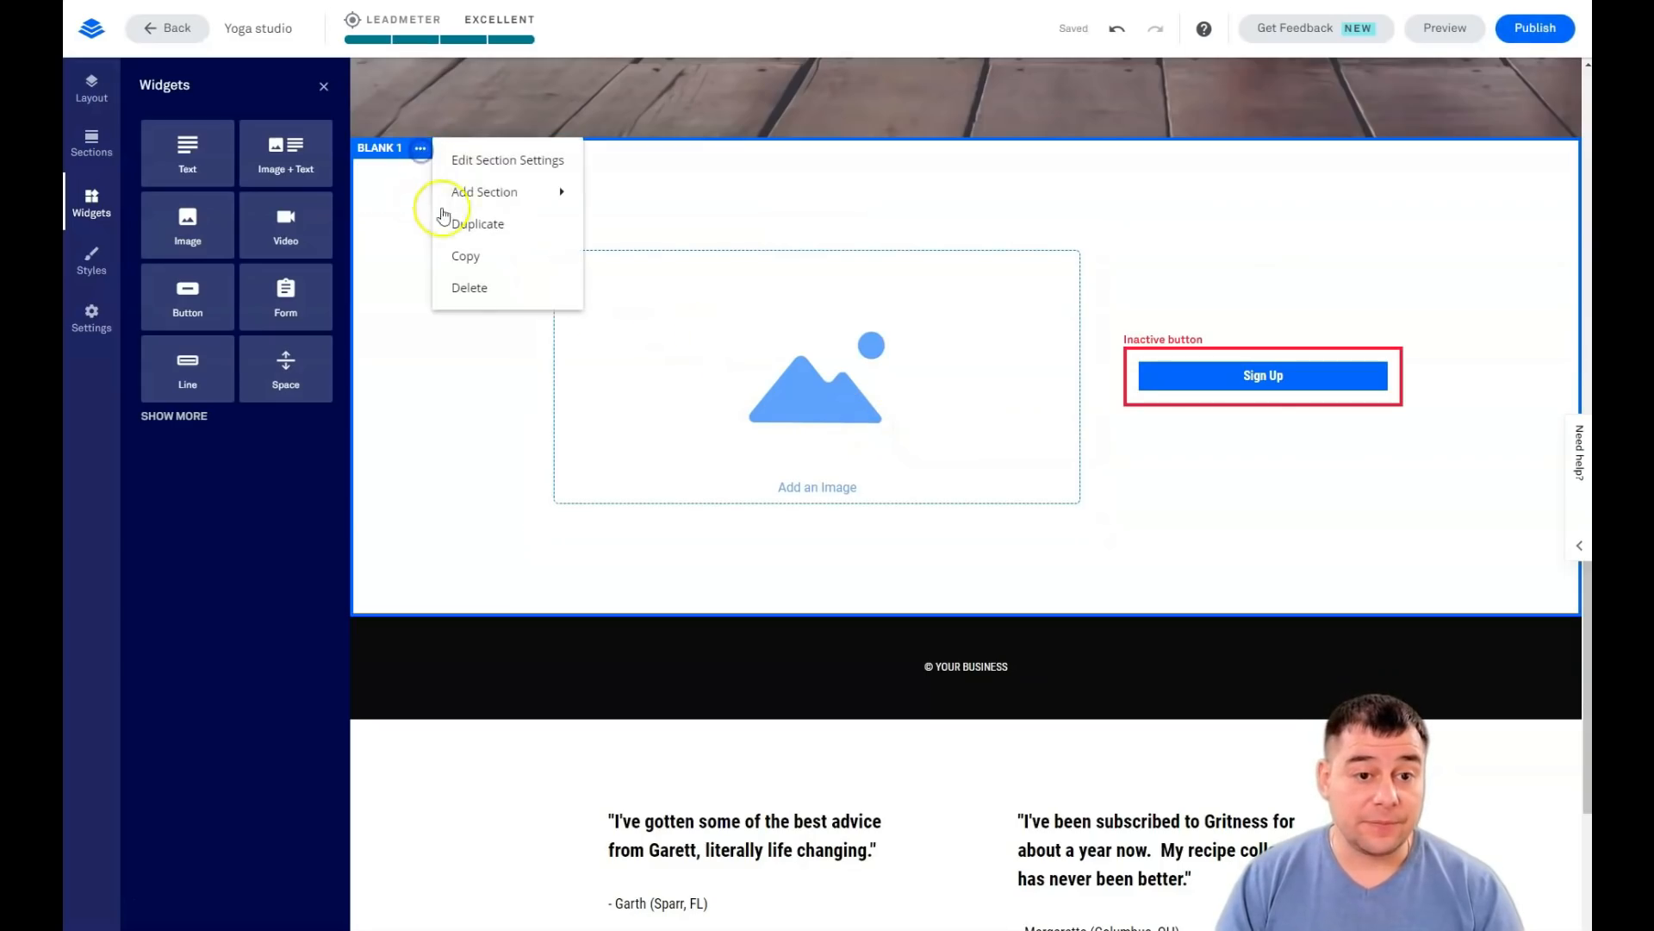
pyautogui.click(480, 163)
pyautogui.click(186, 185)
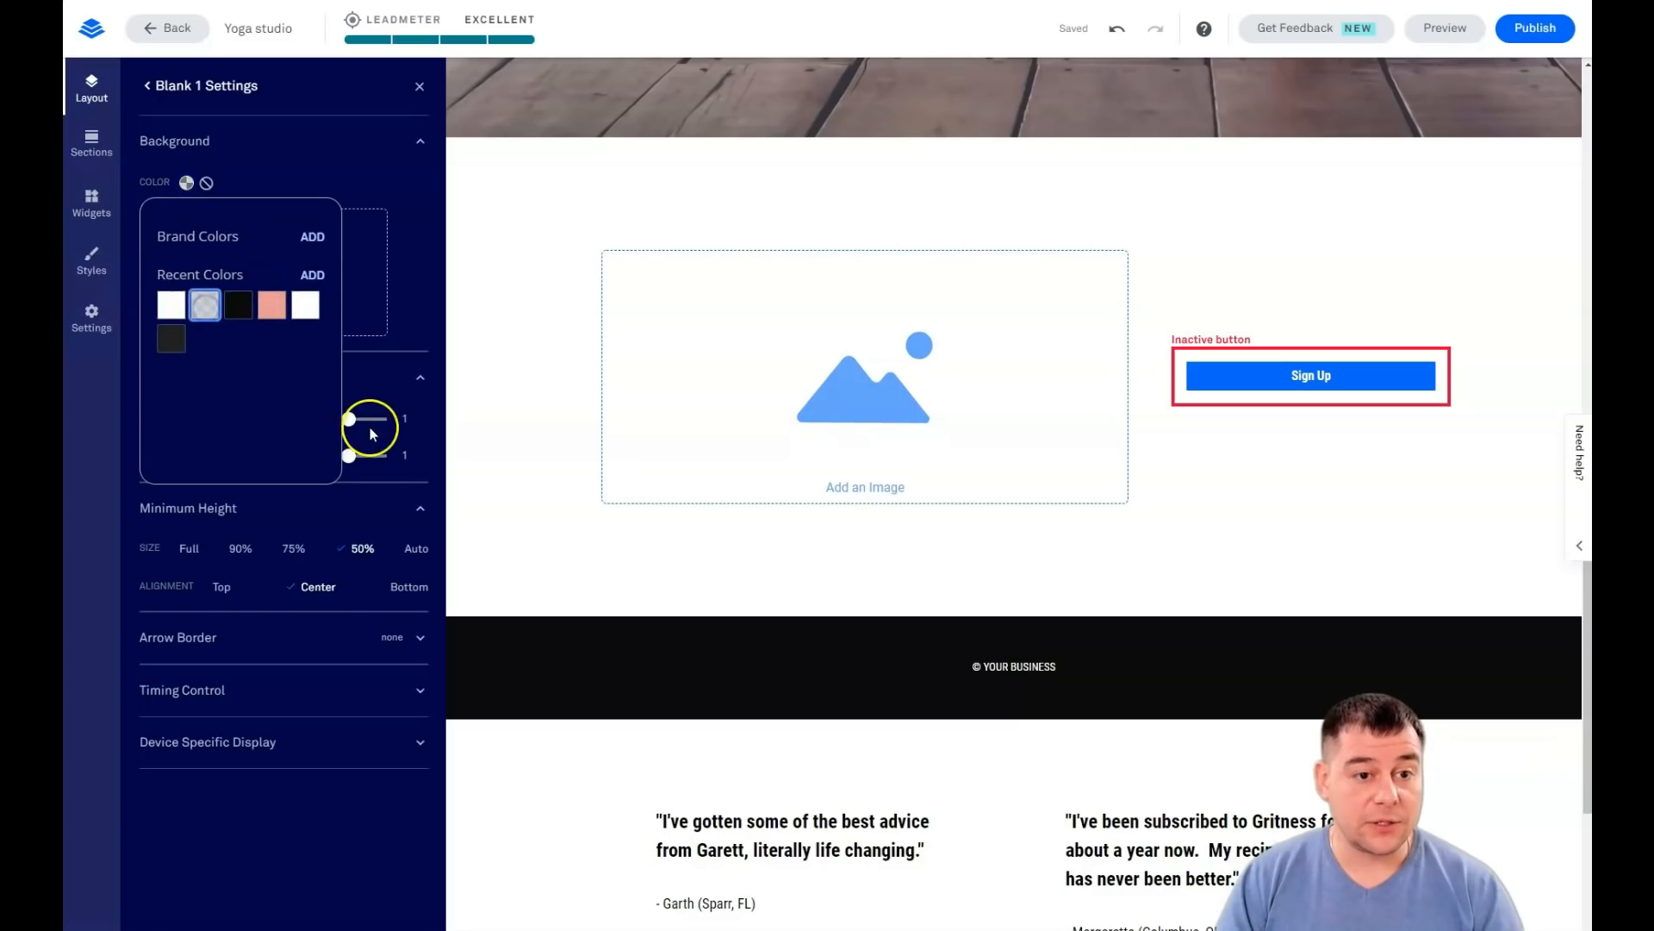
pyautogui.click(655, 179)
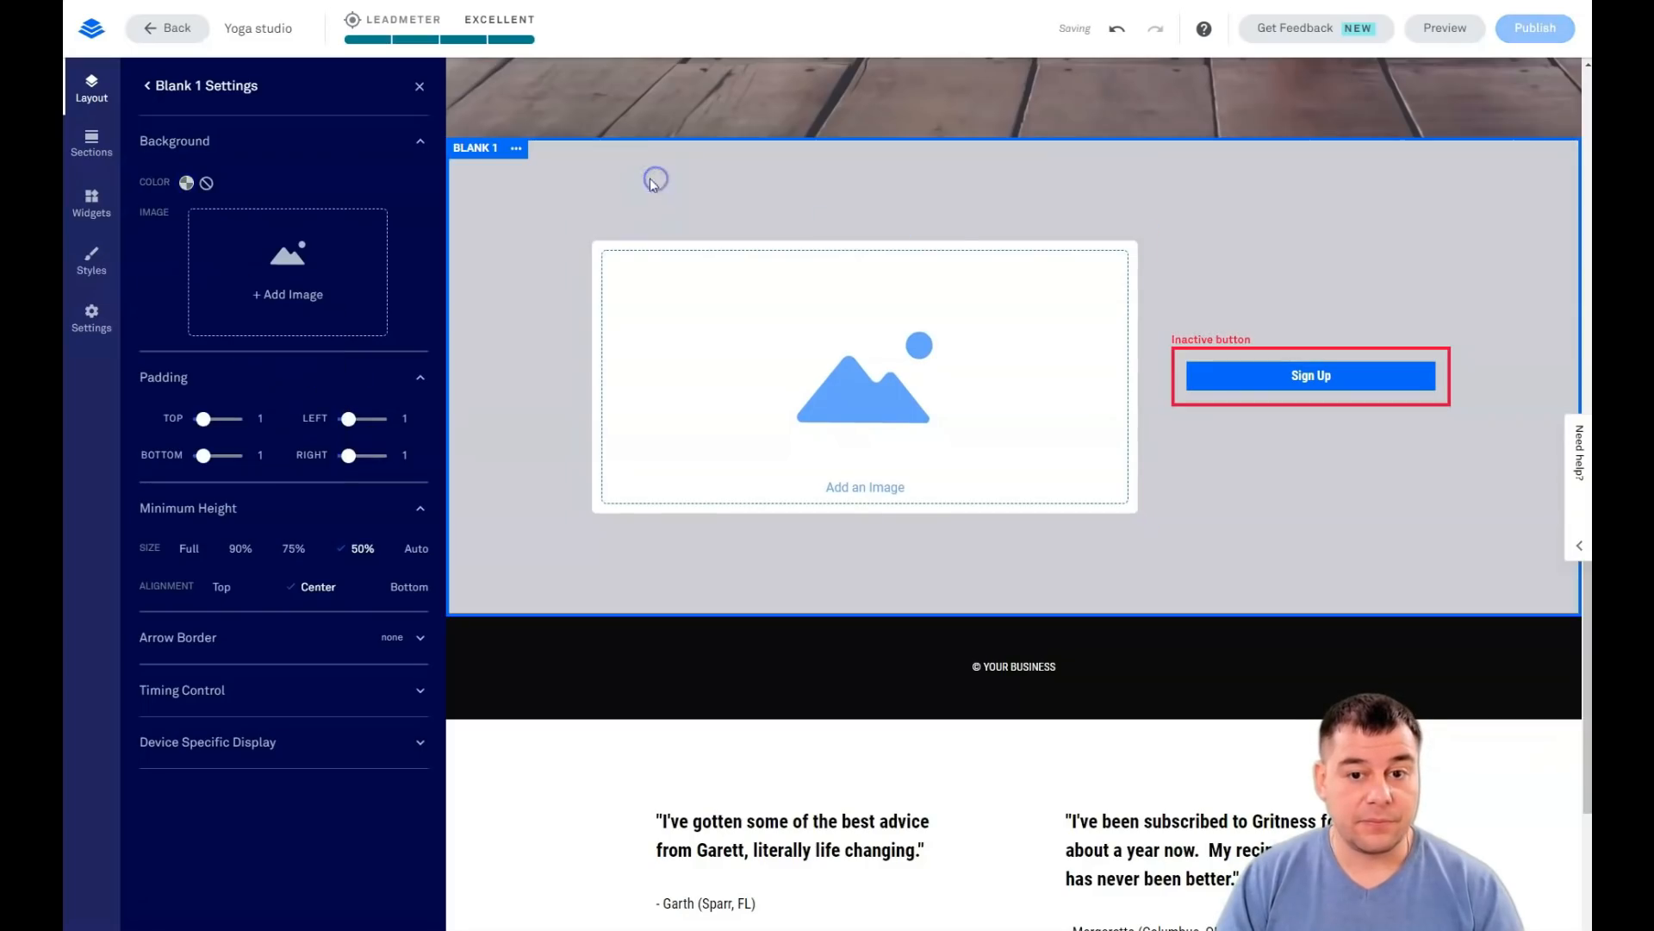
pyautogui.click(419, 88)
# Step: Move the Testimonials 1 section above the Footer in the page's section order
pyautogui.scroll(-3, 738, 668)
pyautogui.click(74, 99)
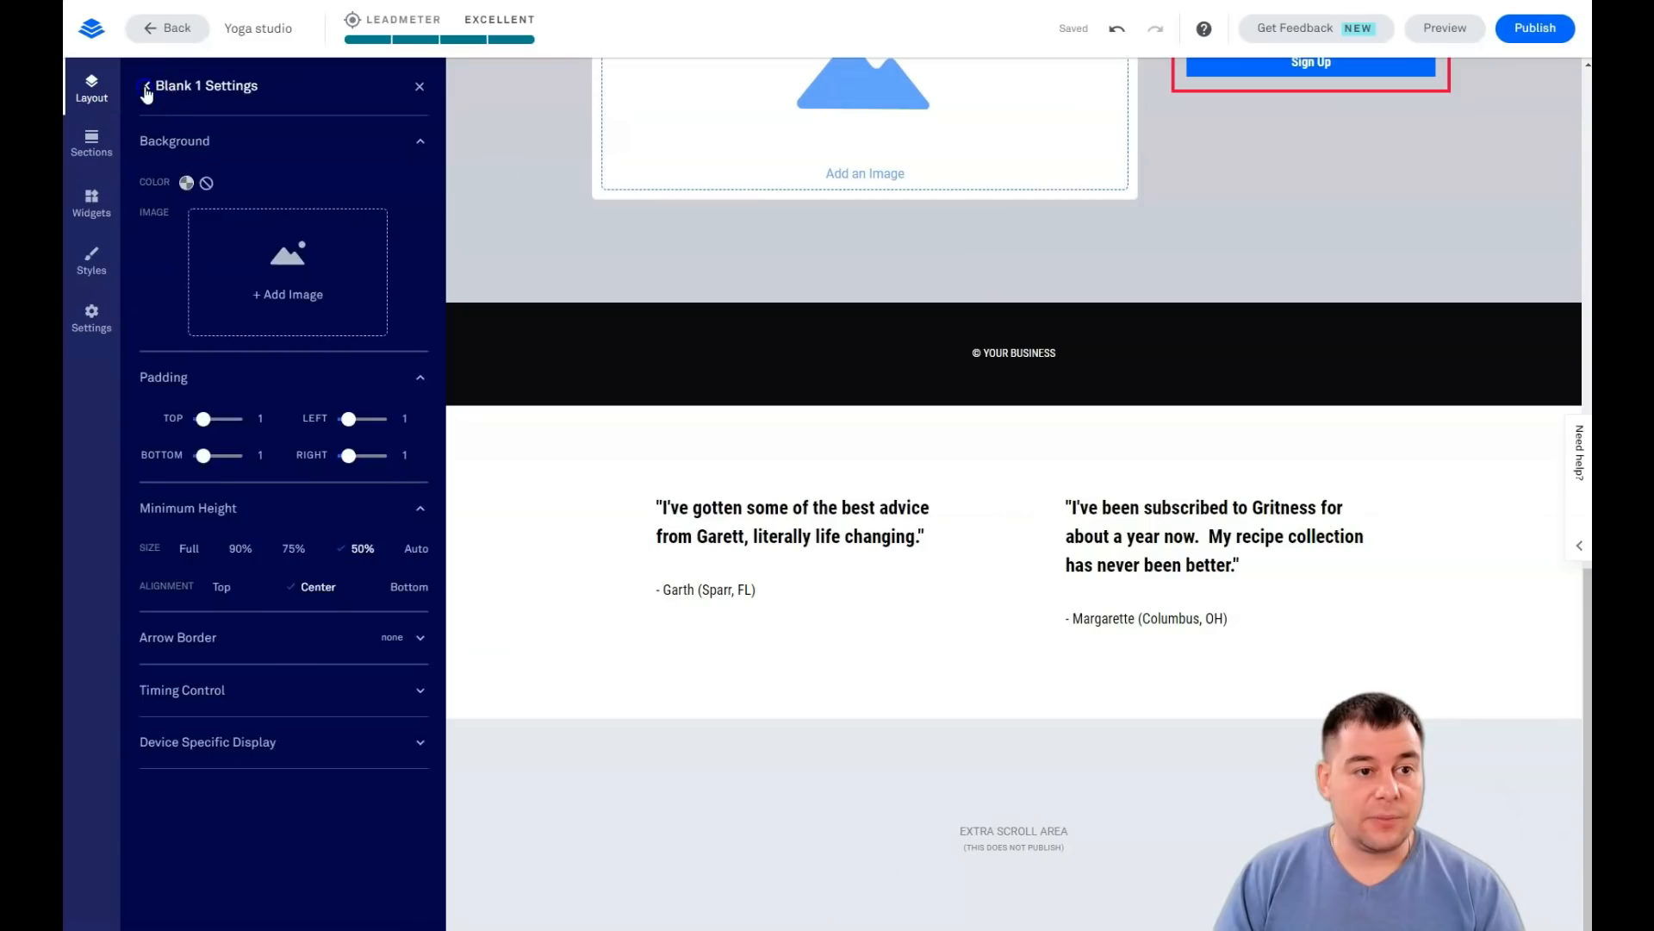
pyautogui.click(146, 87)
pyautogui.click(173, 222)
pyautogui.click(174, 219)
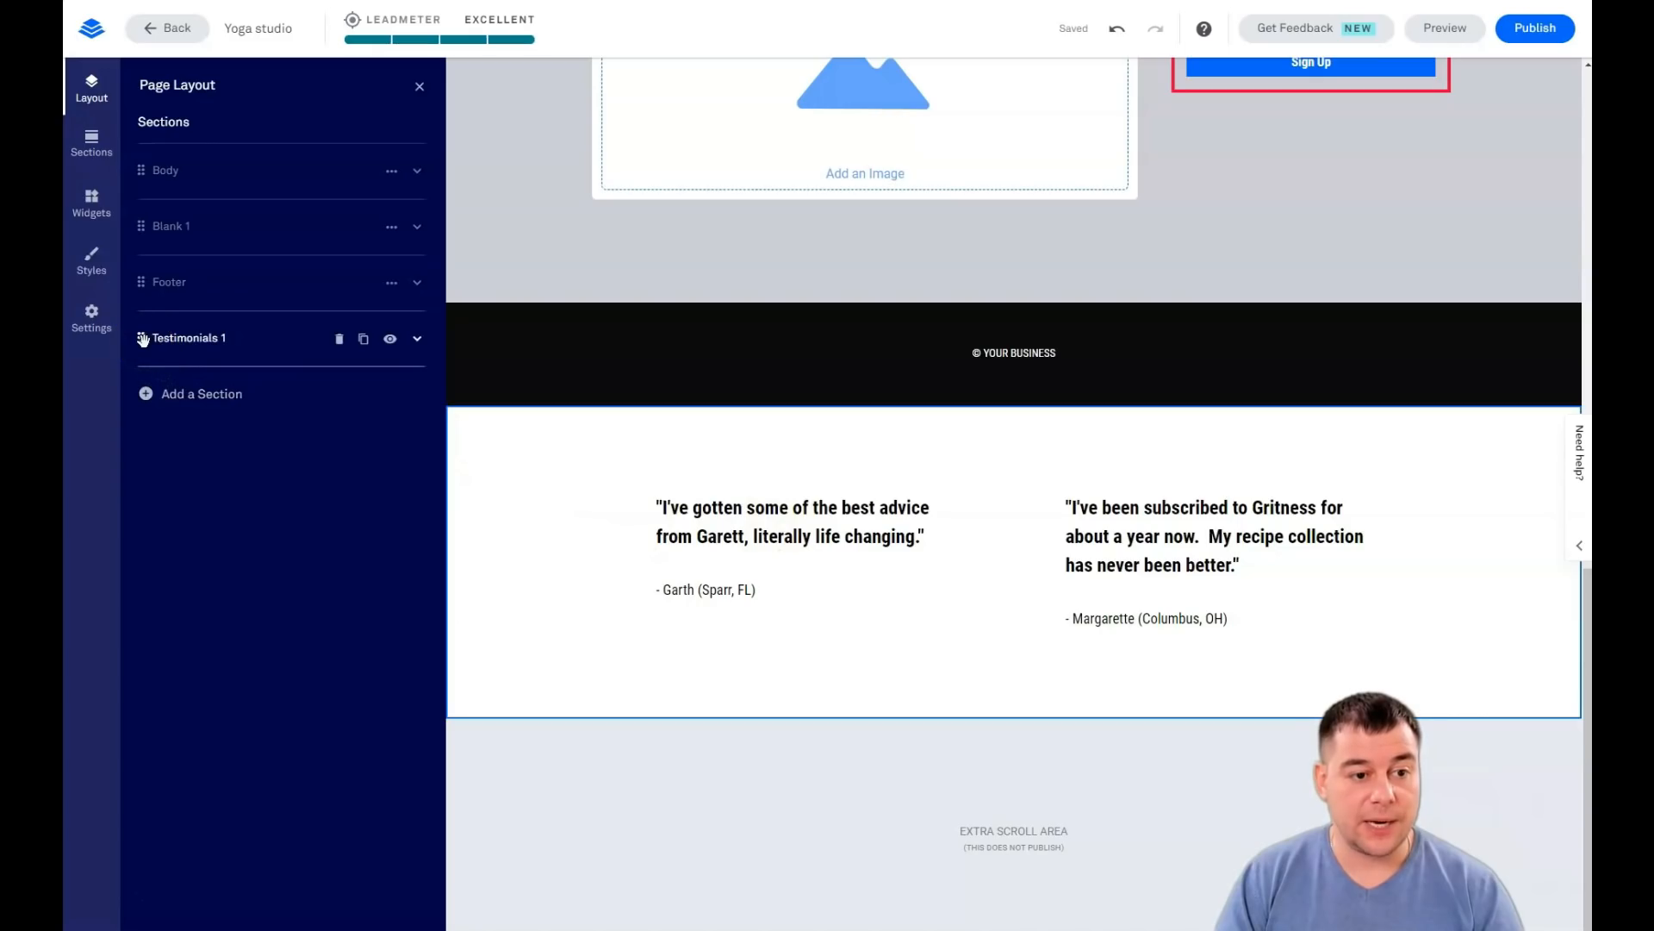
pyautogui.moveTo(140, 340); pyautogui.dragTo(142, 286)
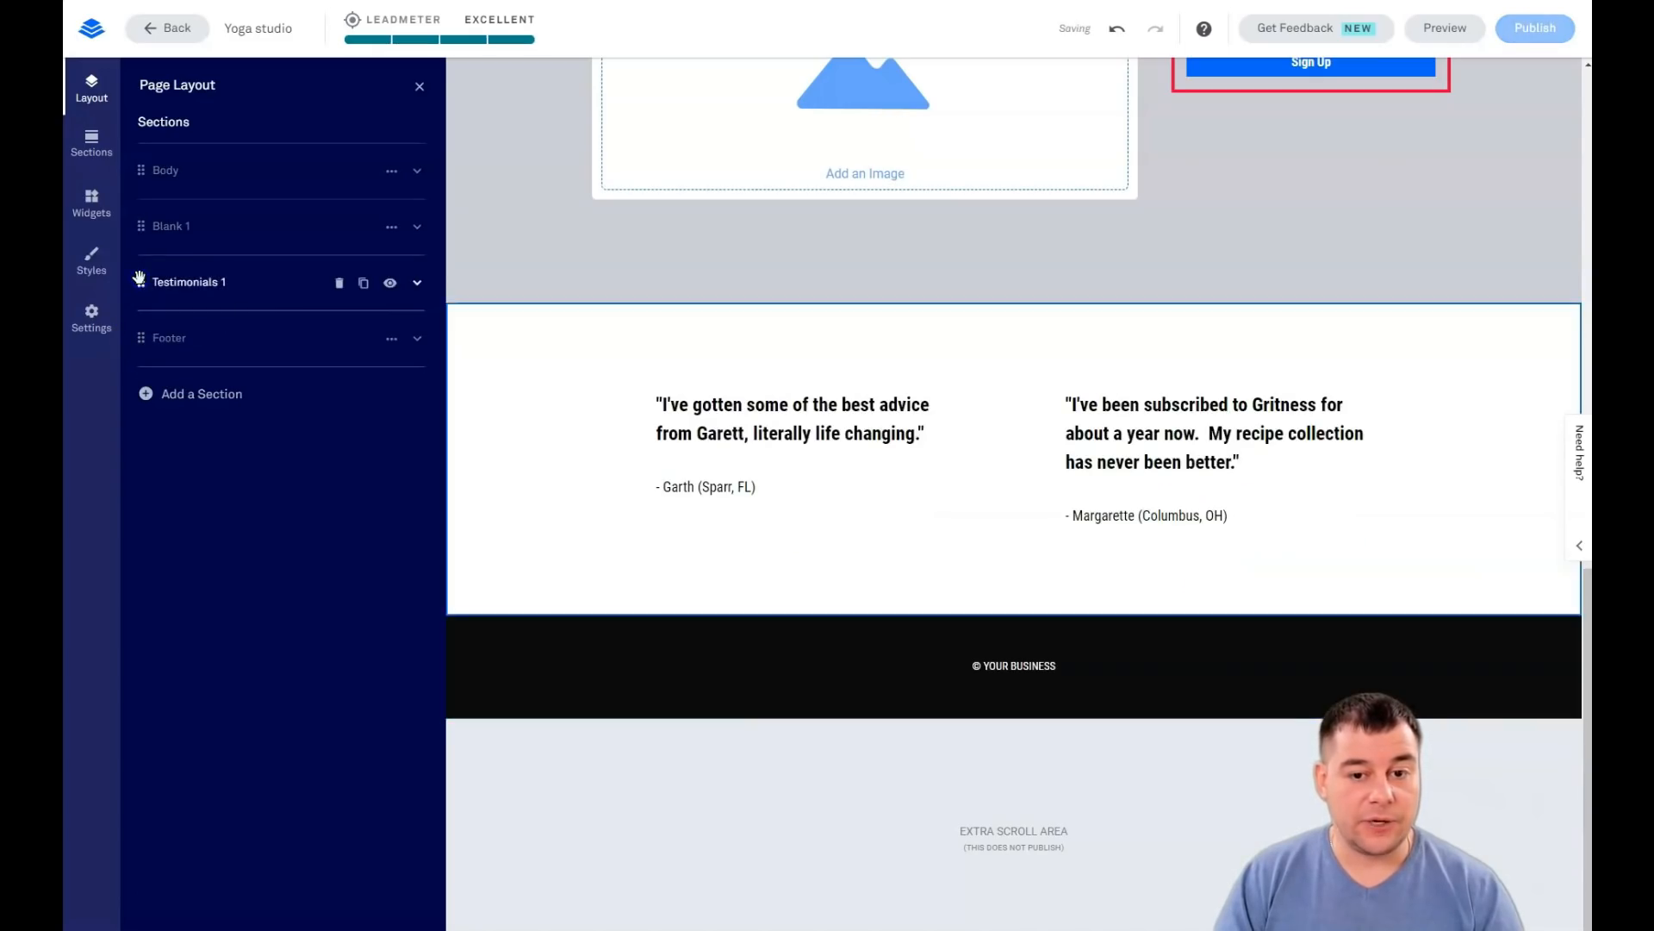
# Step: Delete the Testimonials 1 section from the page
pyautogui.scroll(10, 905, 514)
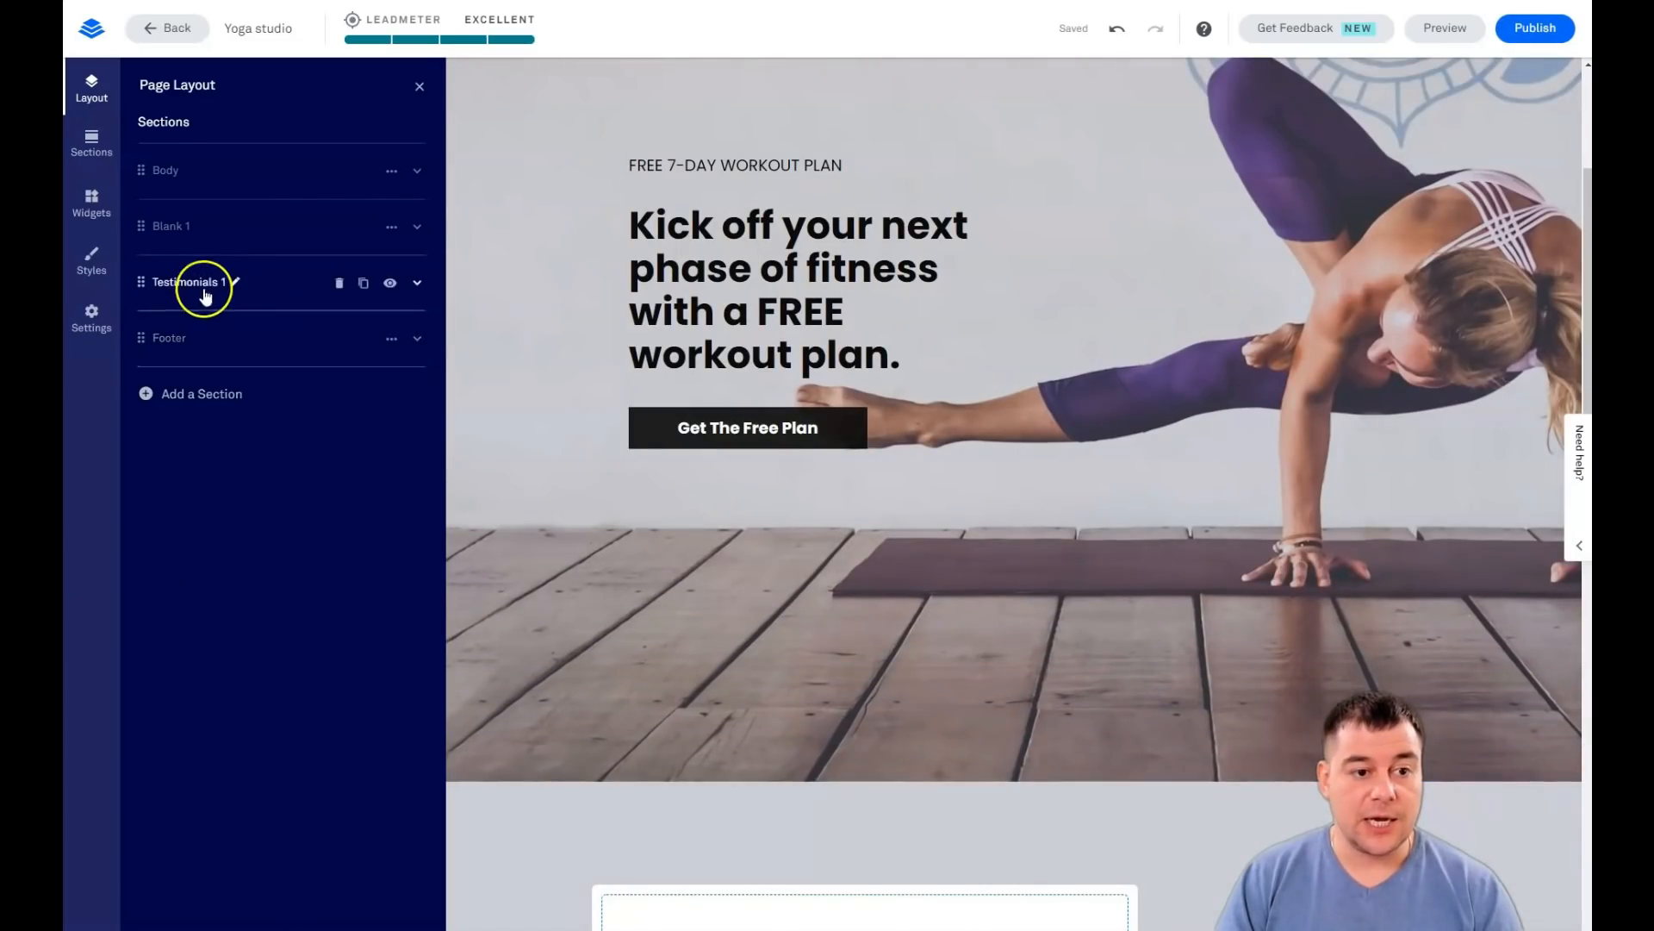
pyautogui.scroll(-8, 546, 432)
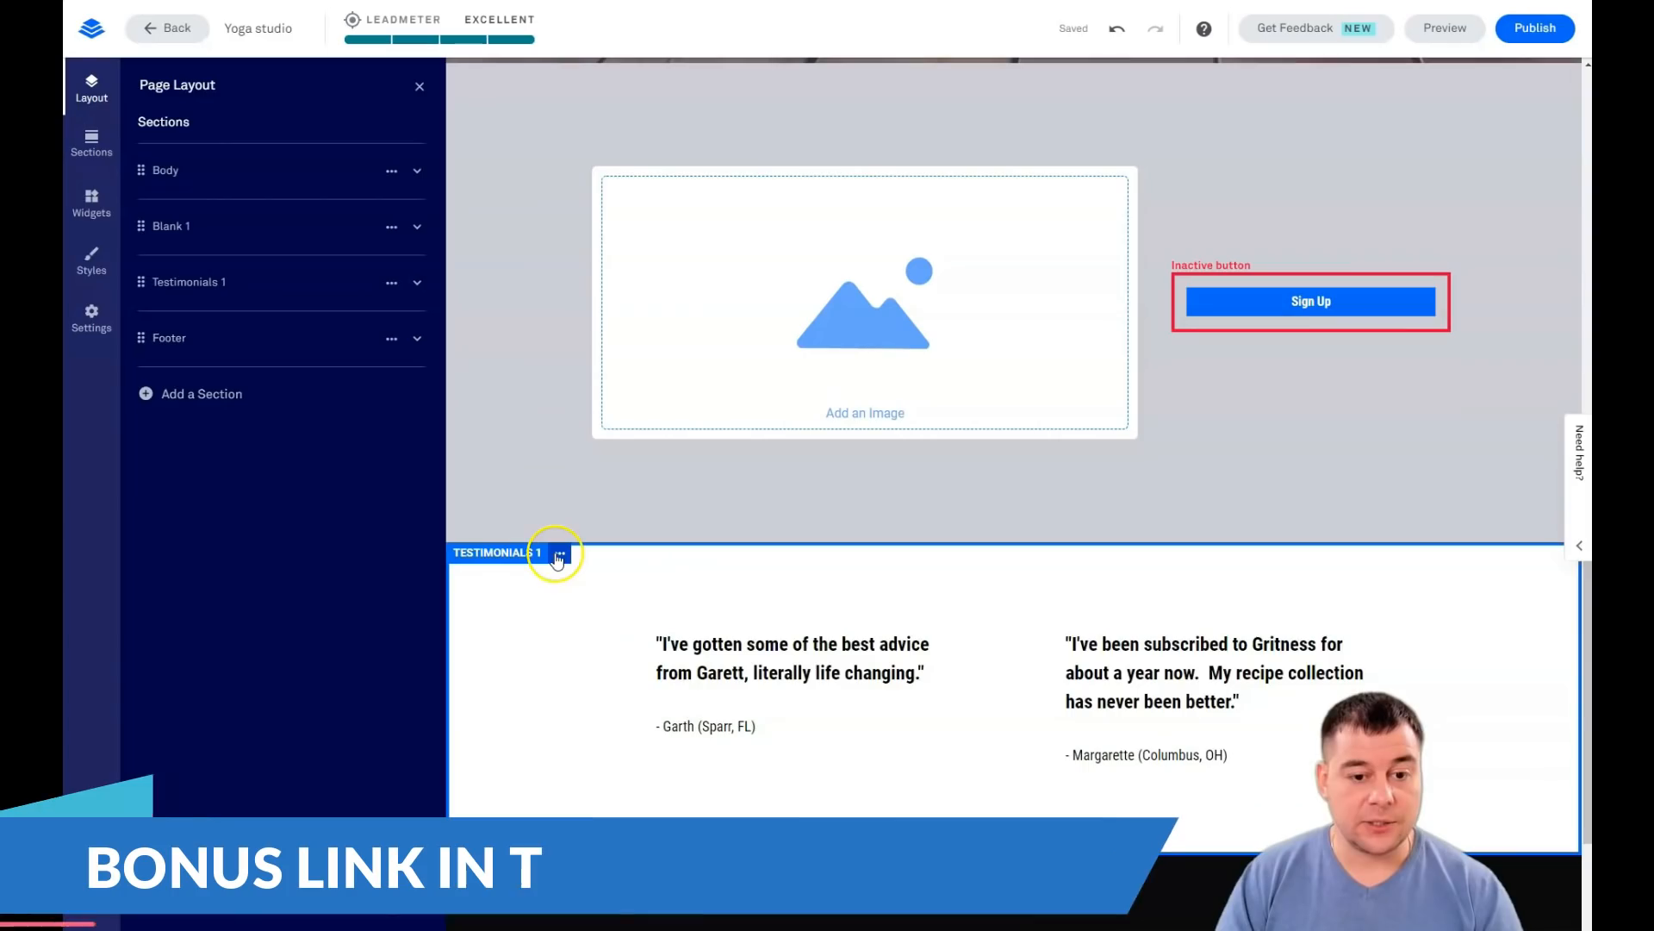
pyautogui.moveTo(229, 301)
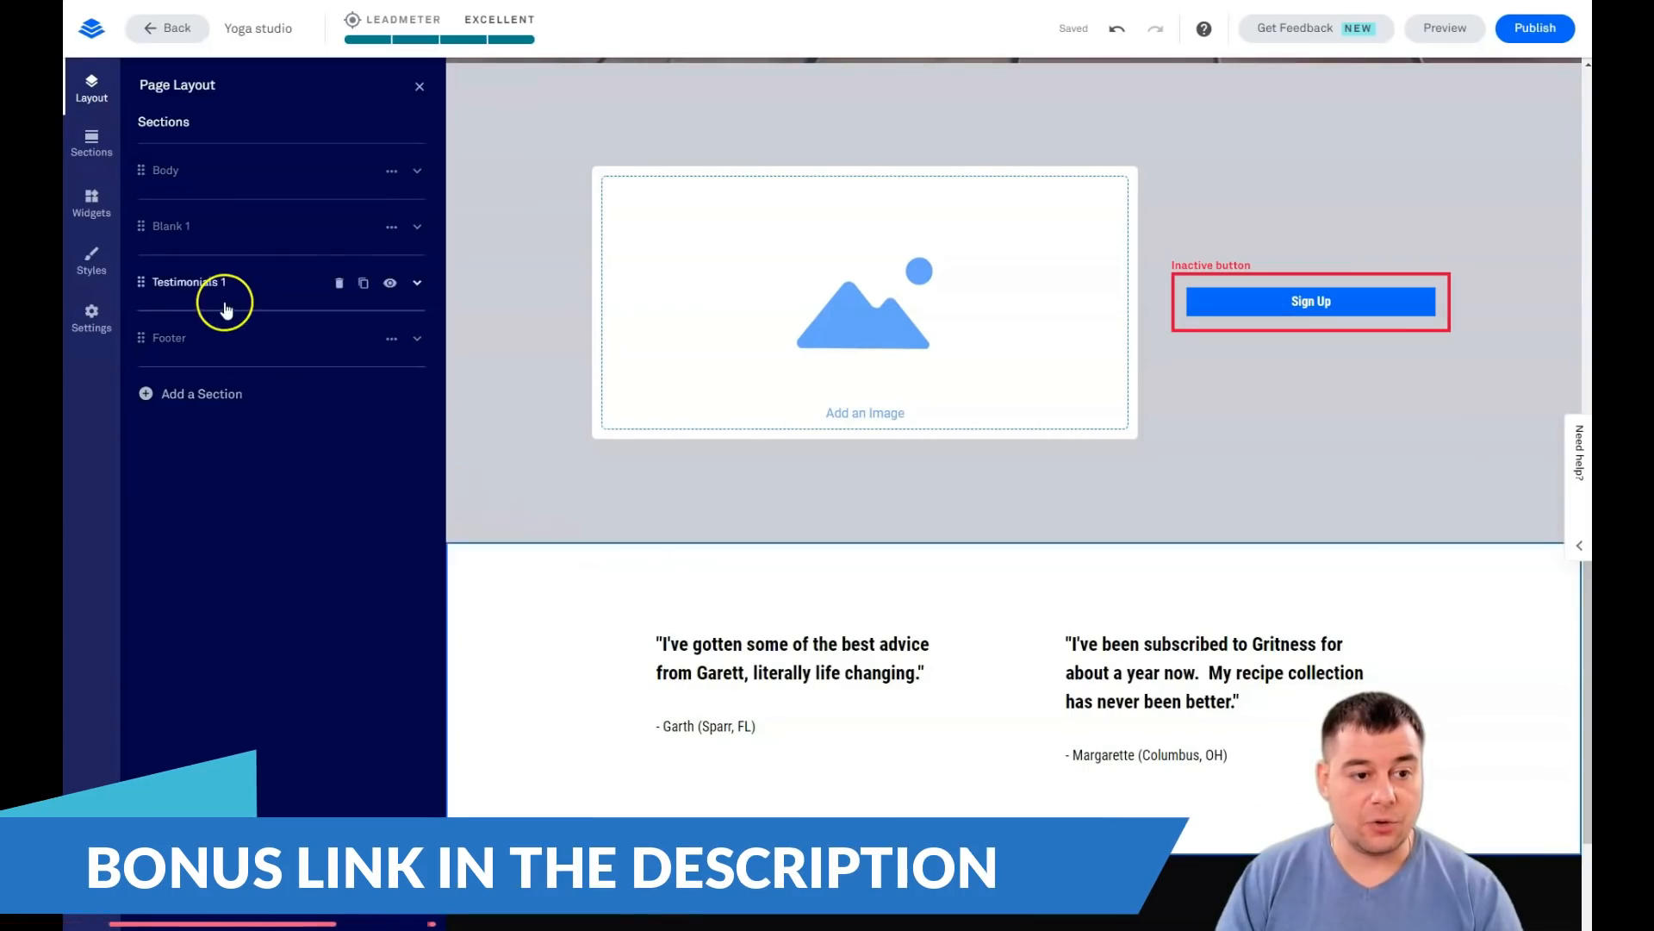
pyautogui.click(340, 285)
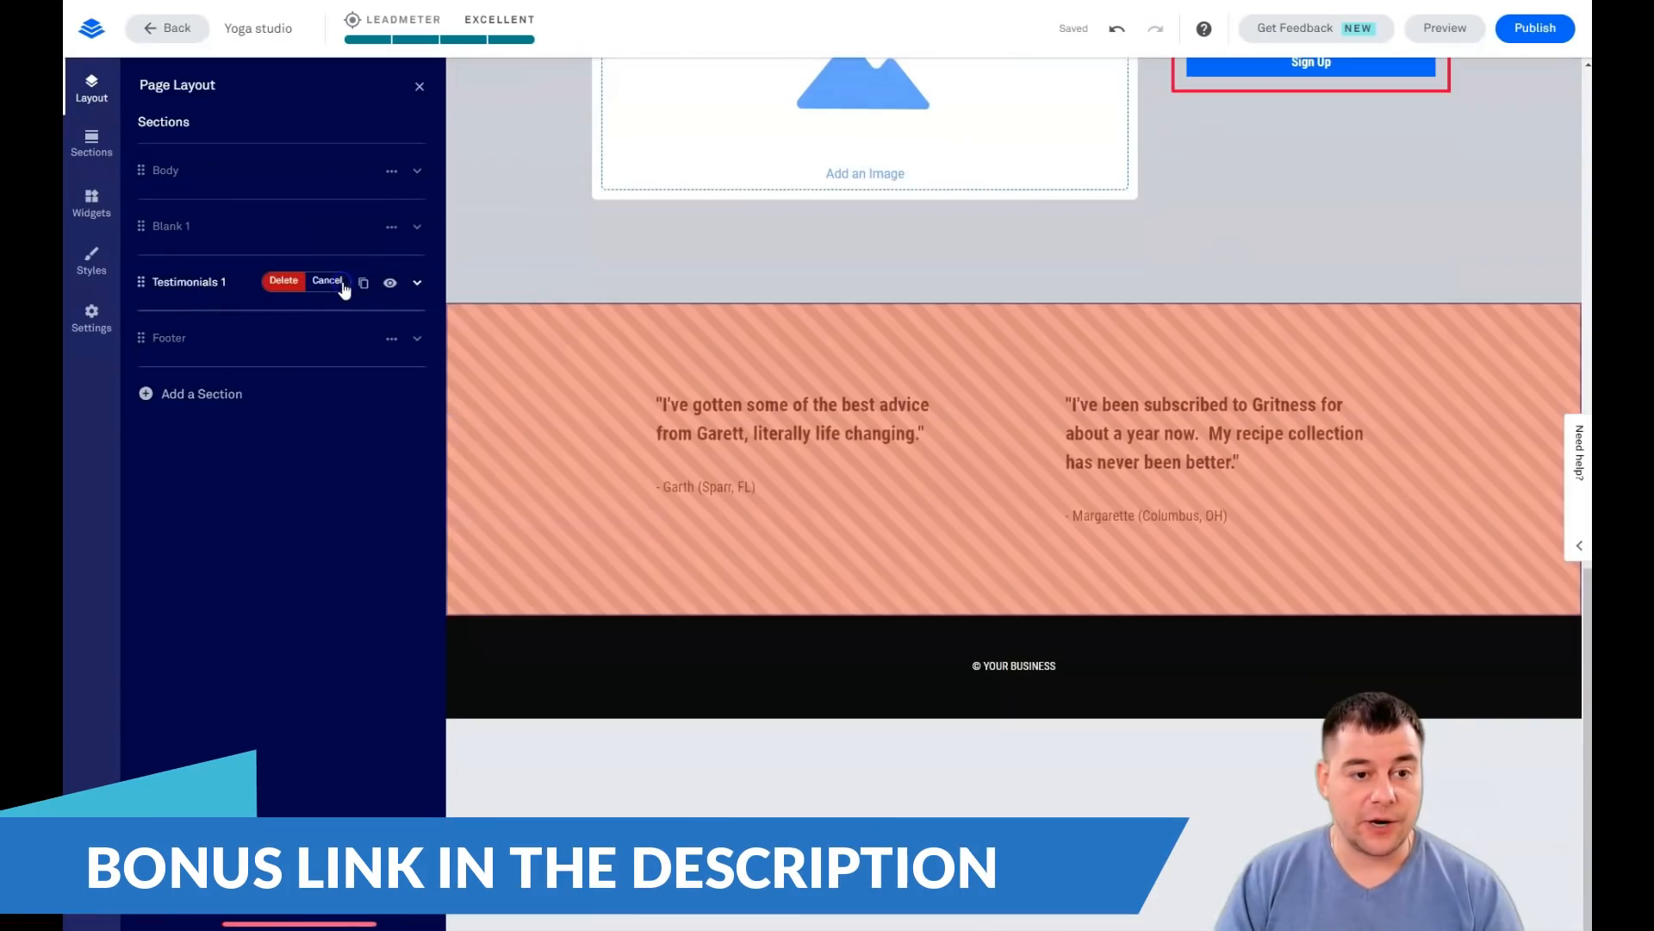
pyautogui.click(294, 282)
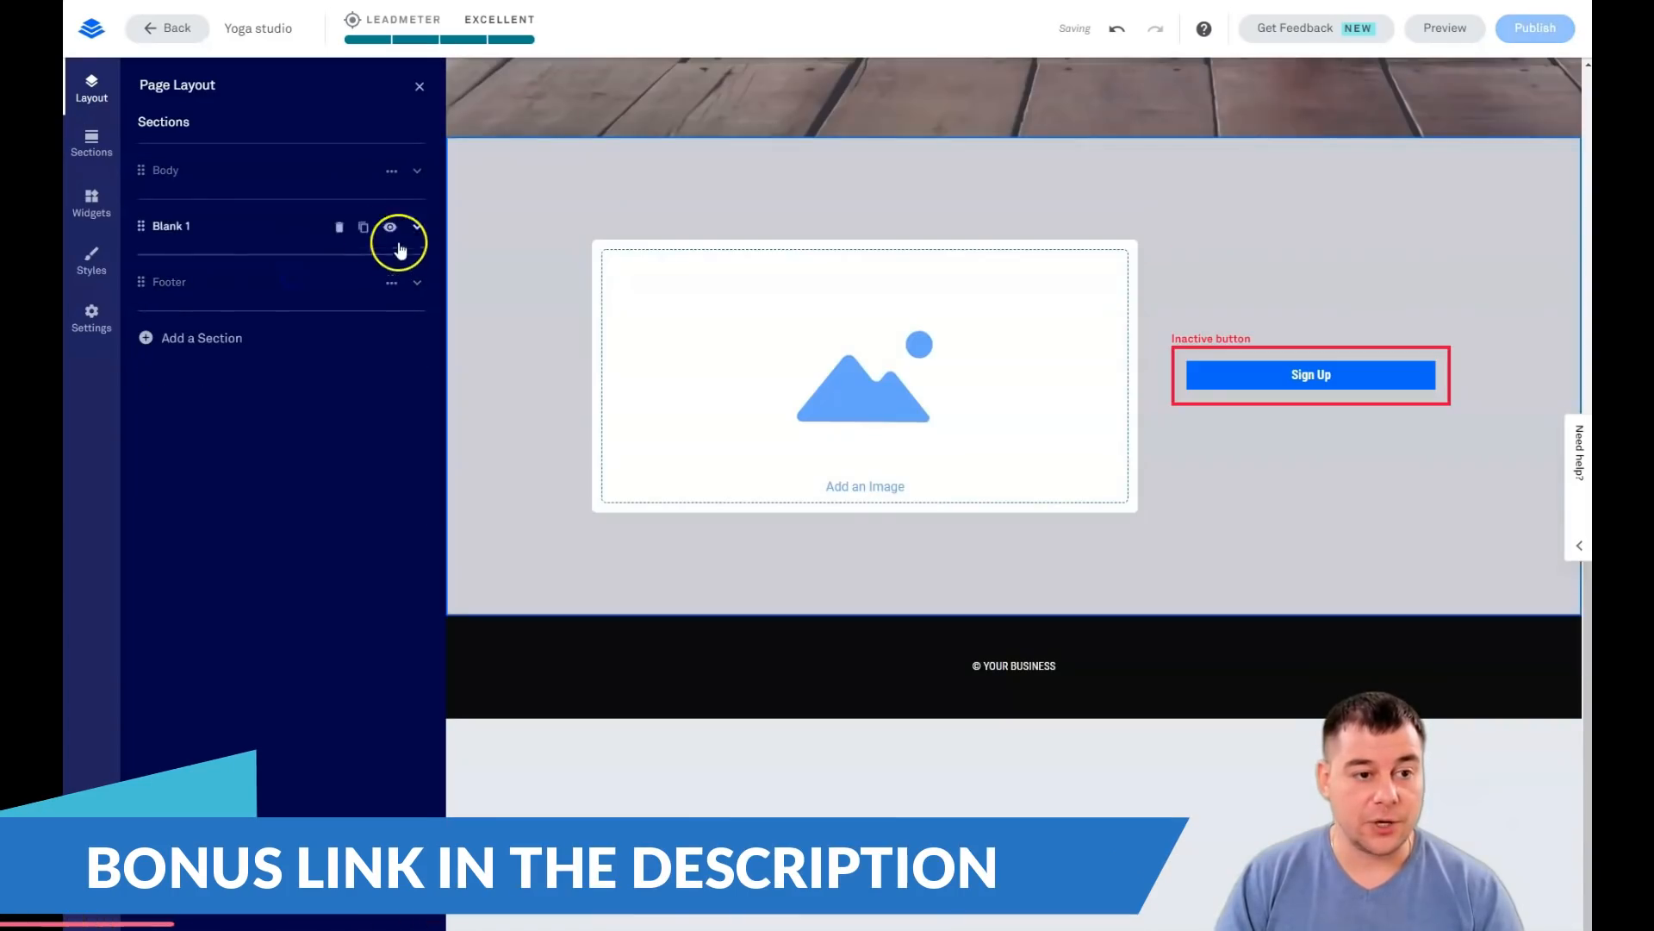
pyautogui.click(420, 87)
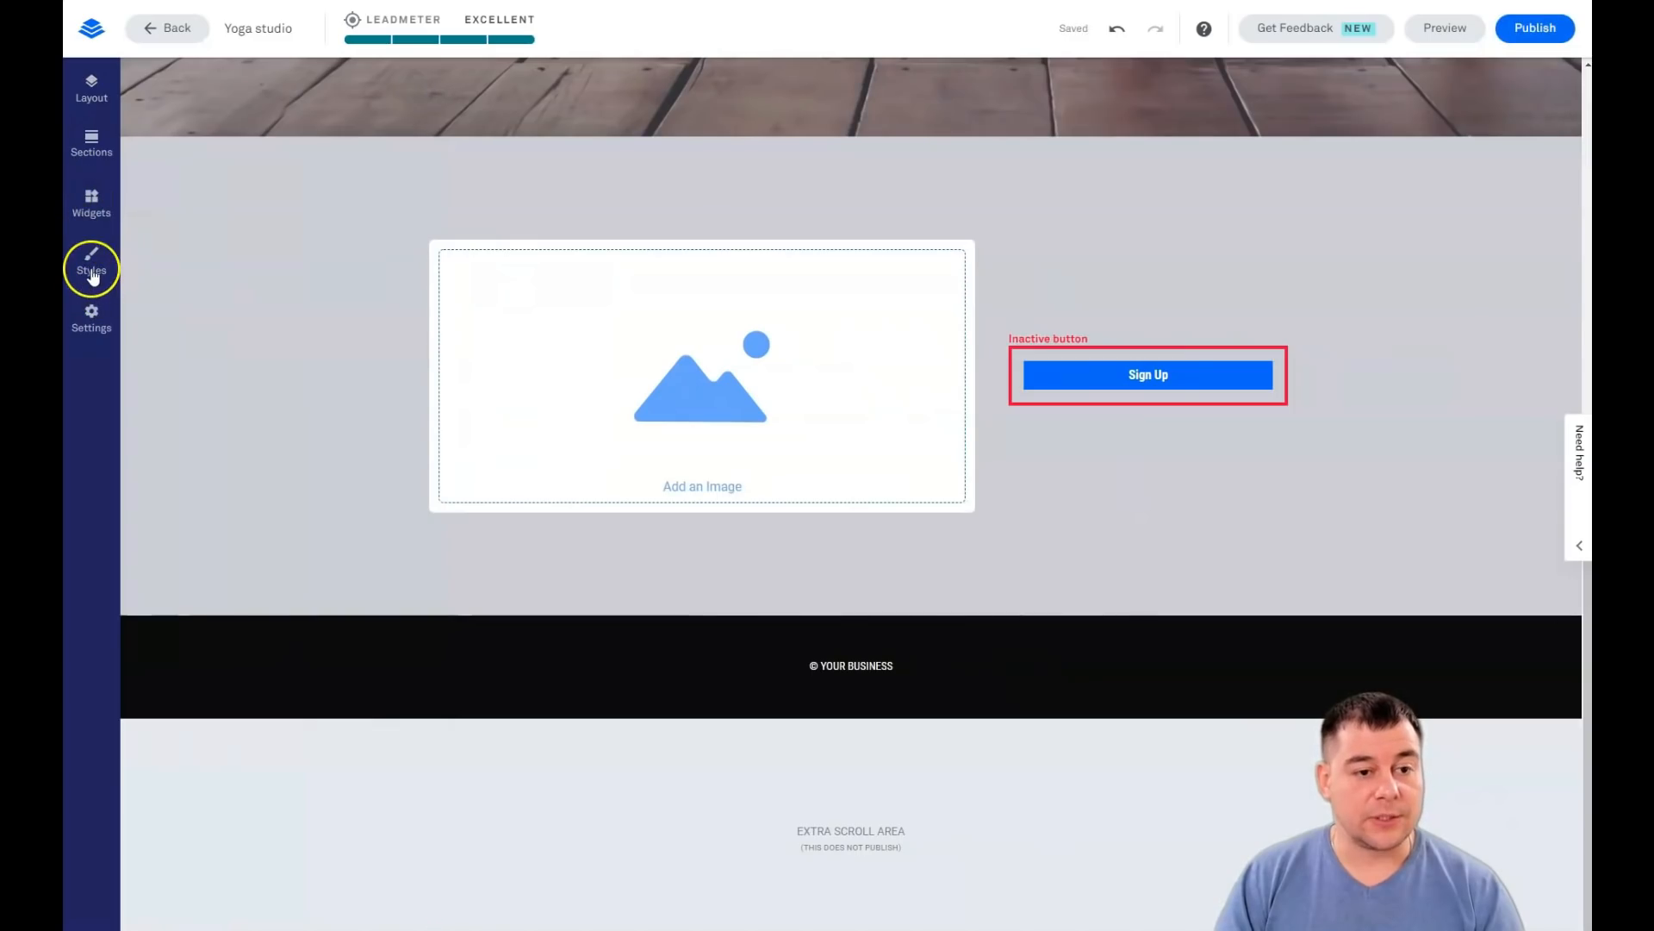
# Step: Review the page-wide style settings, including the fonts for headlines, text and countdowns
pyautogui.click(92, 274)
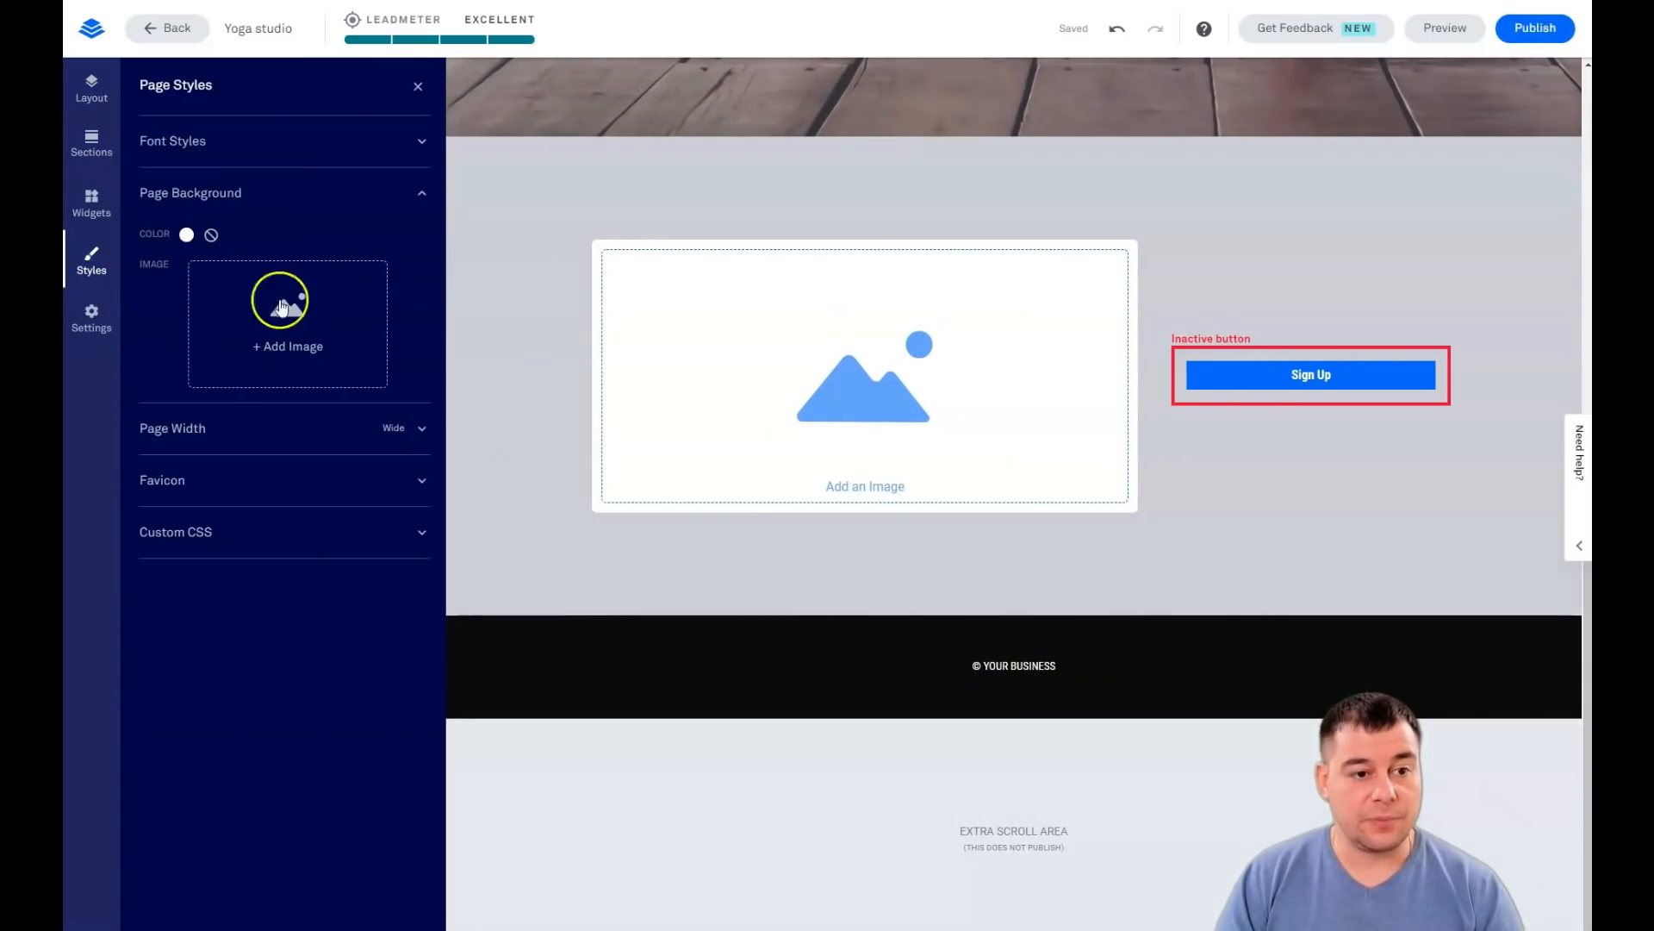
pyautogui.click(274, 141)
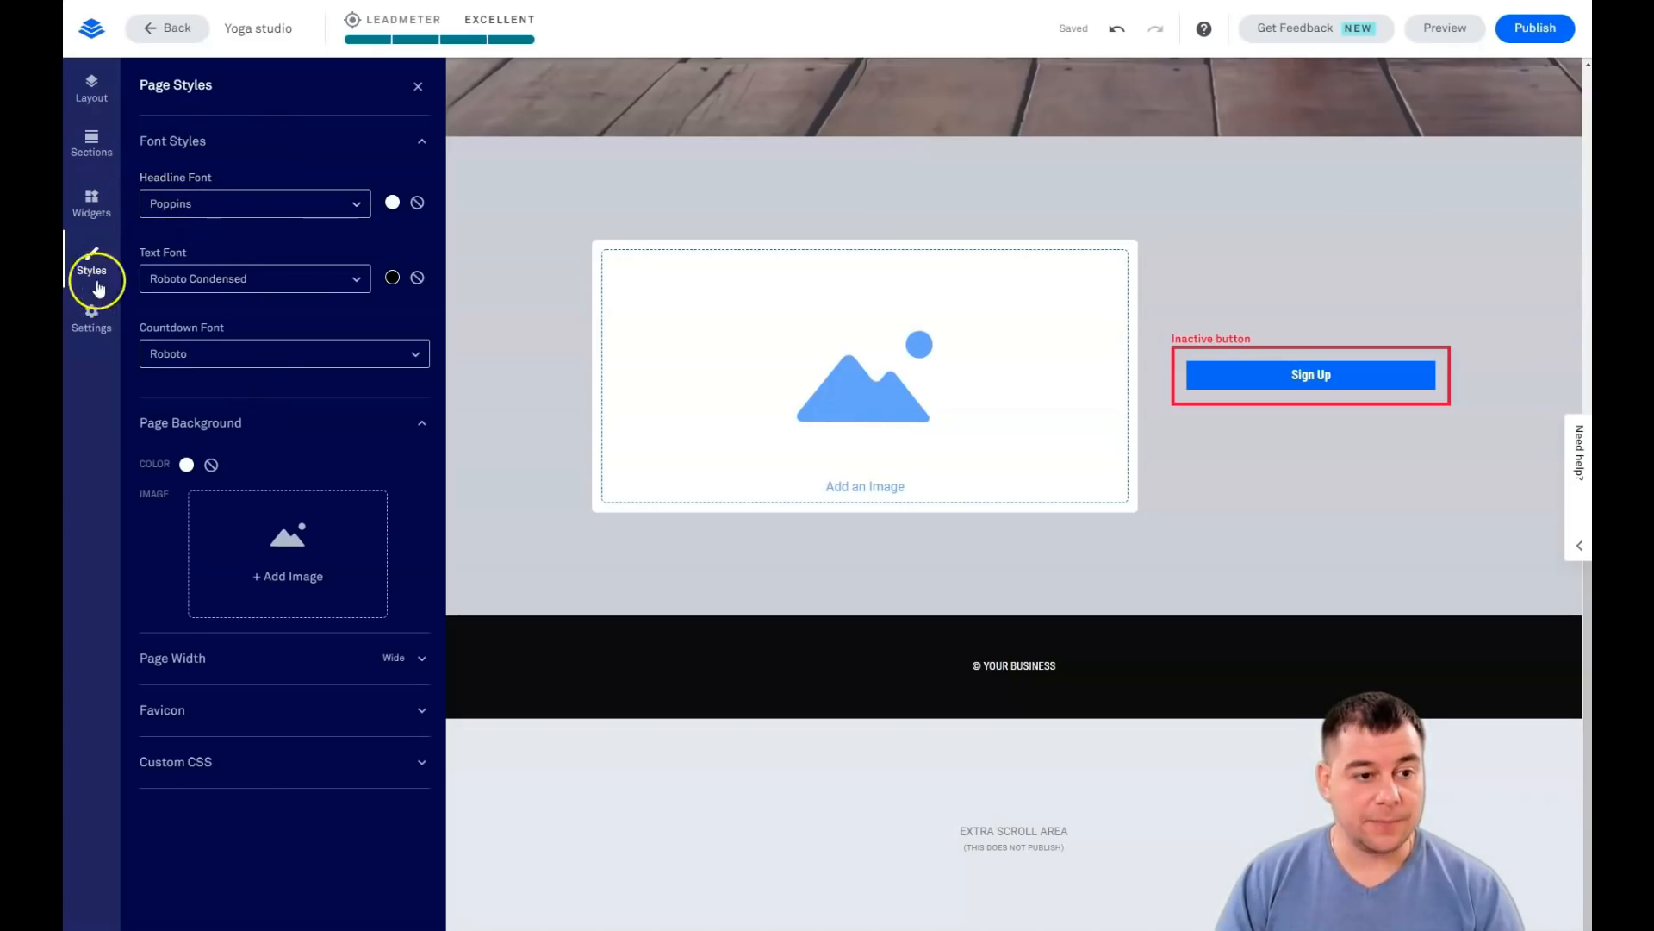
pyautogui.click(92, 202)
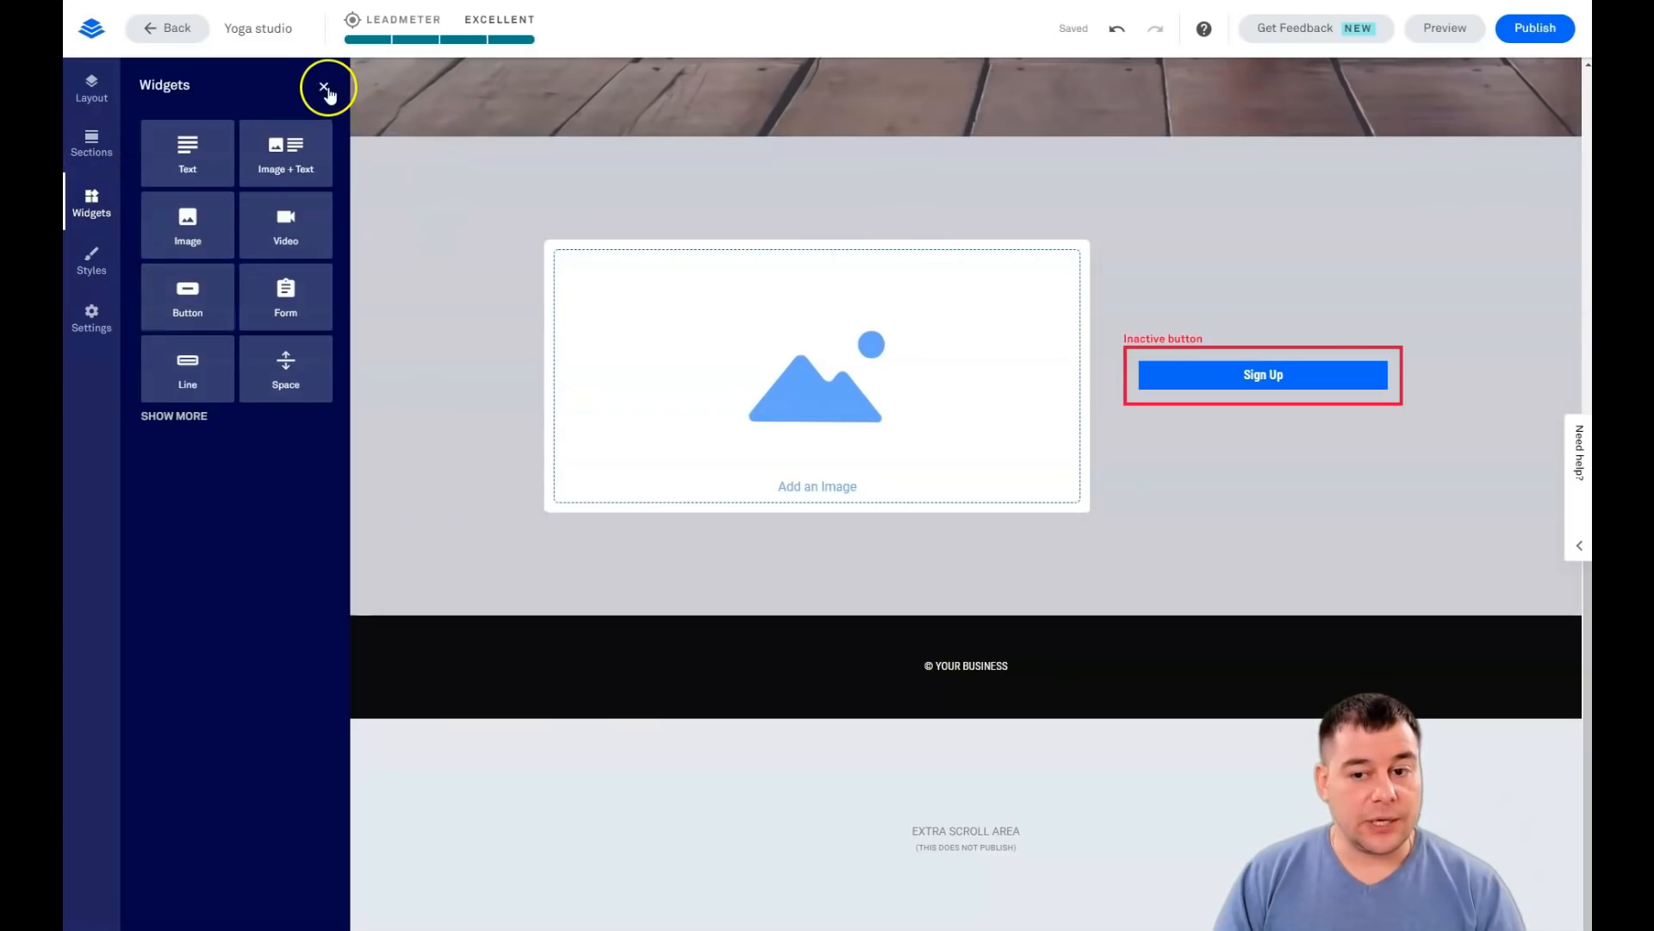
# Step: Examine the click-event link options available for the Get The Free Plan button
pyautogui.scroll(10, 965, 432)
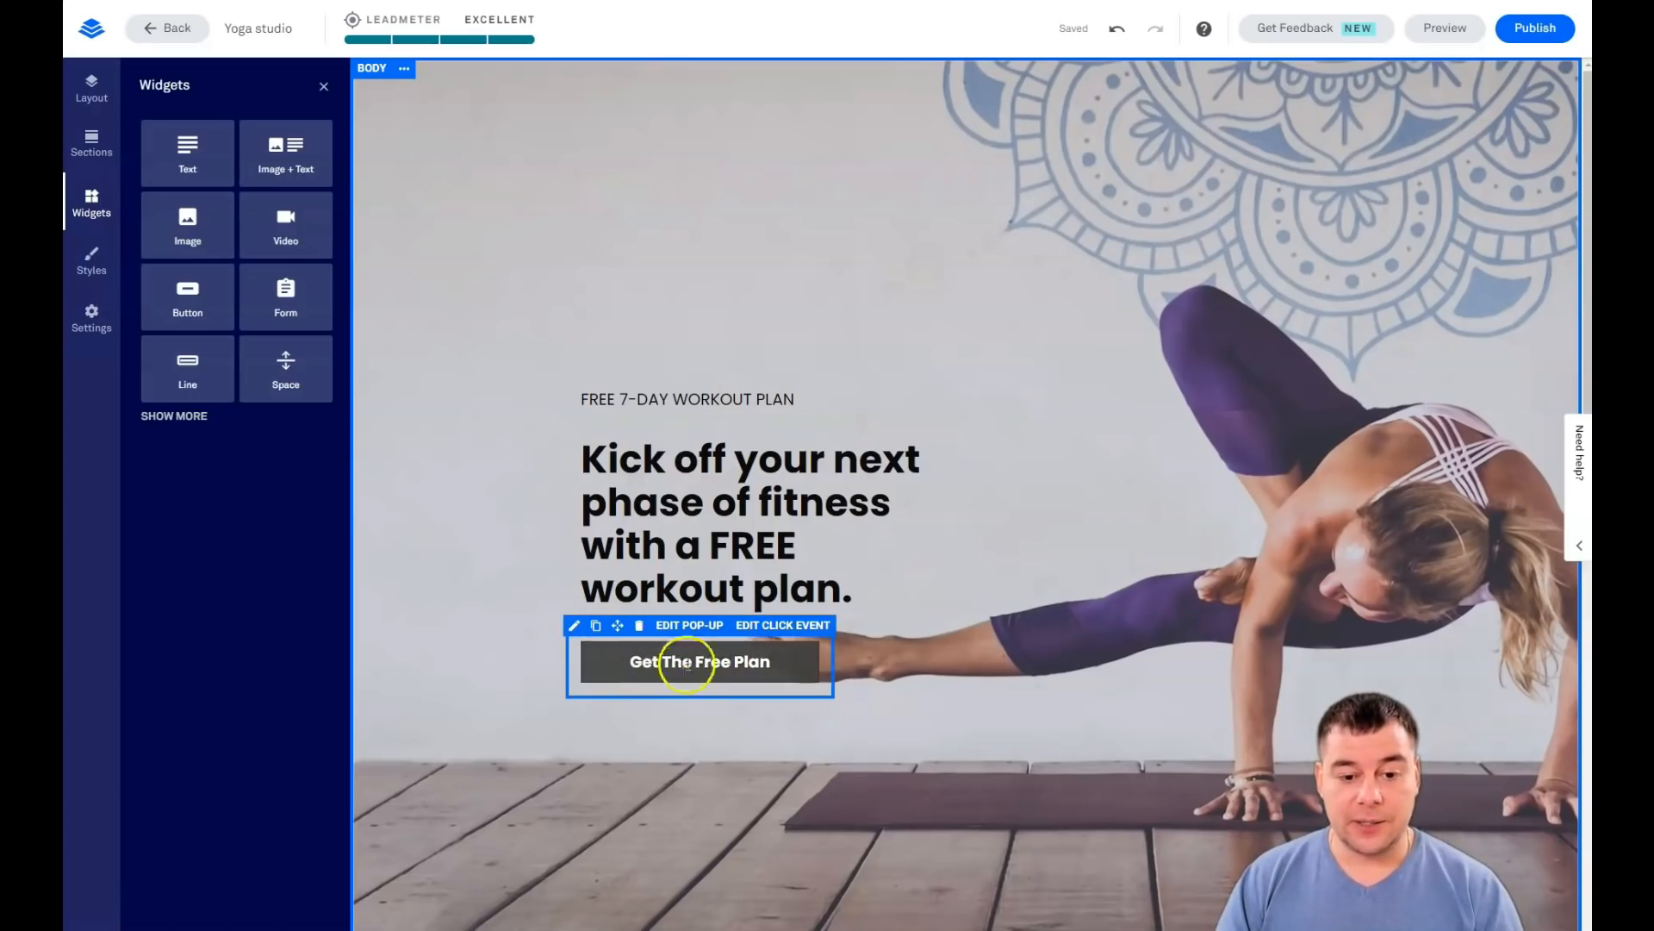
pyautogui.click(771, 627)
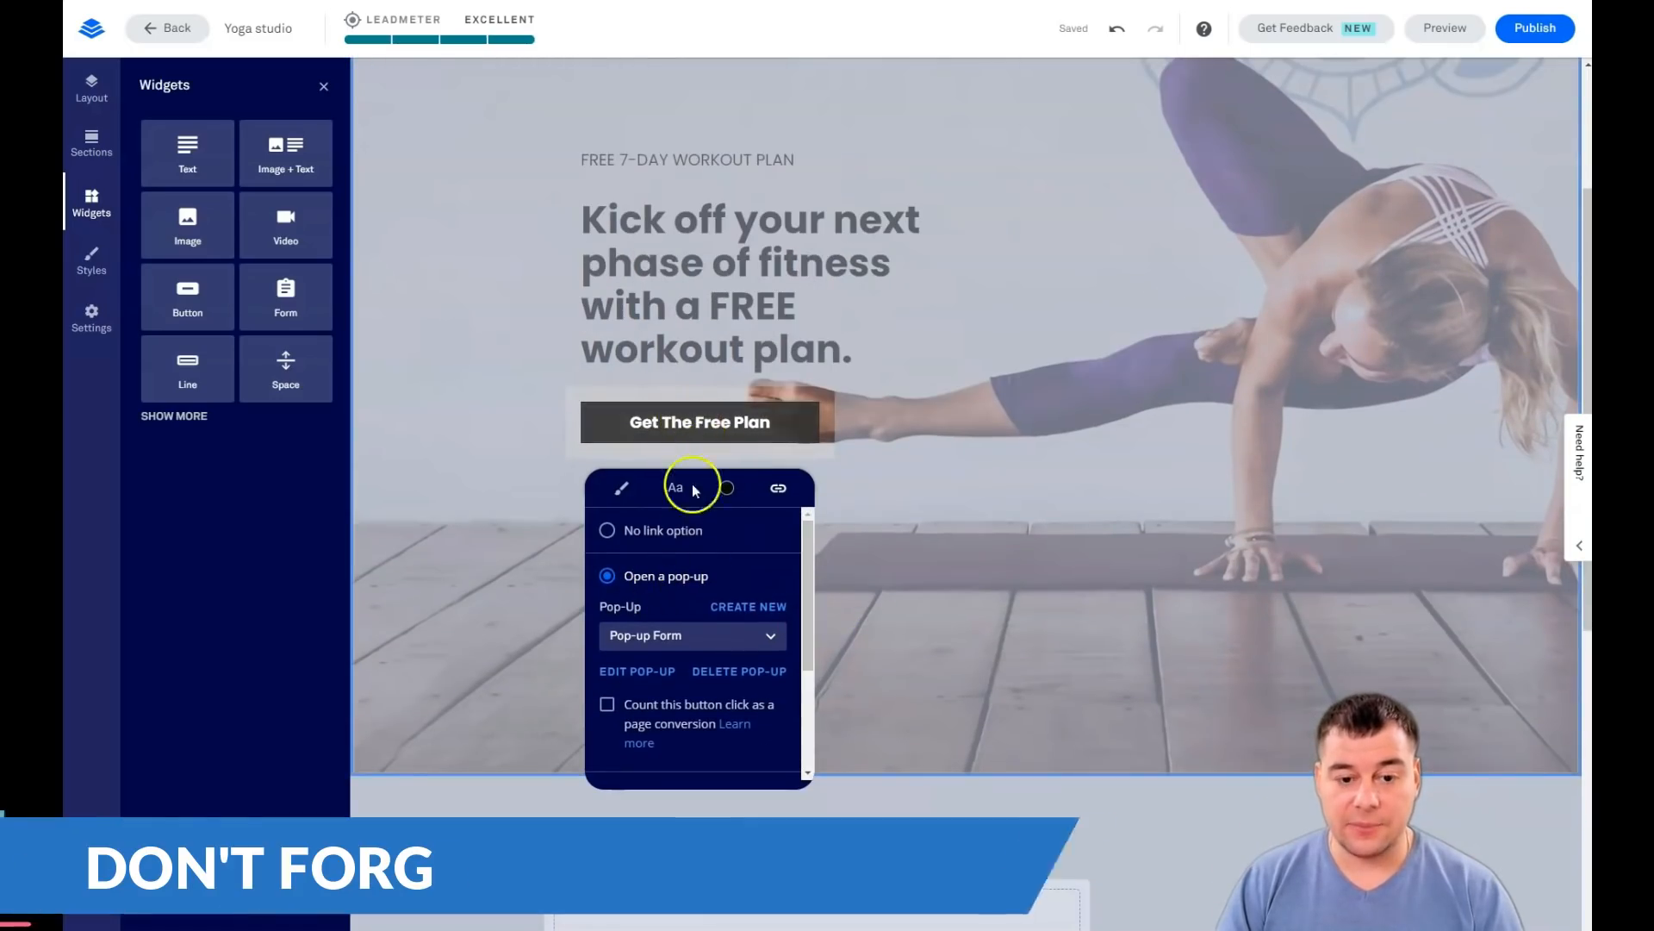
pyautogui.scroll(-2, 671, 579)
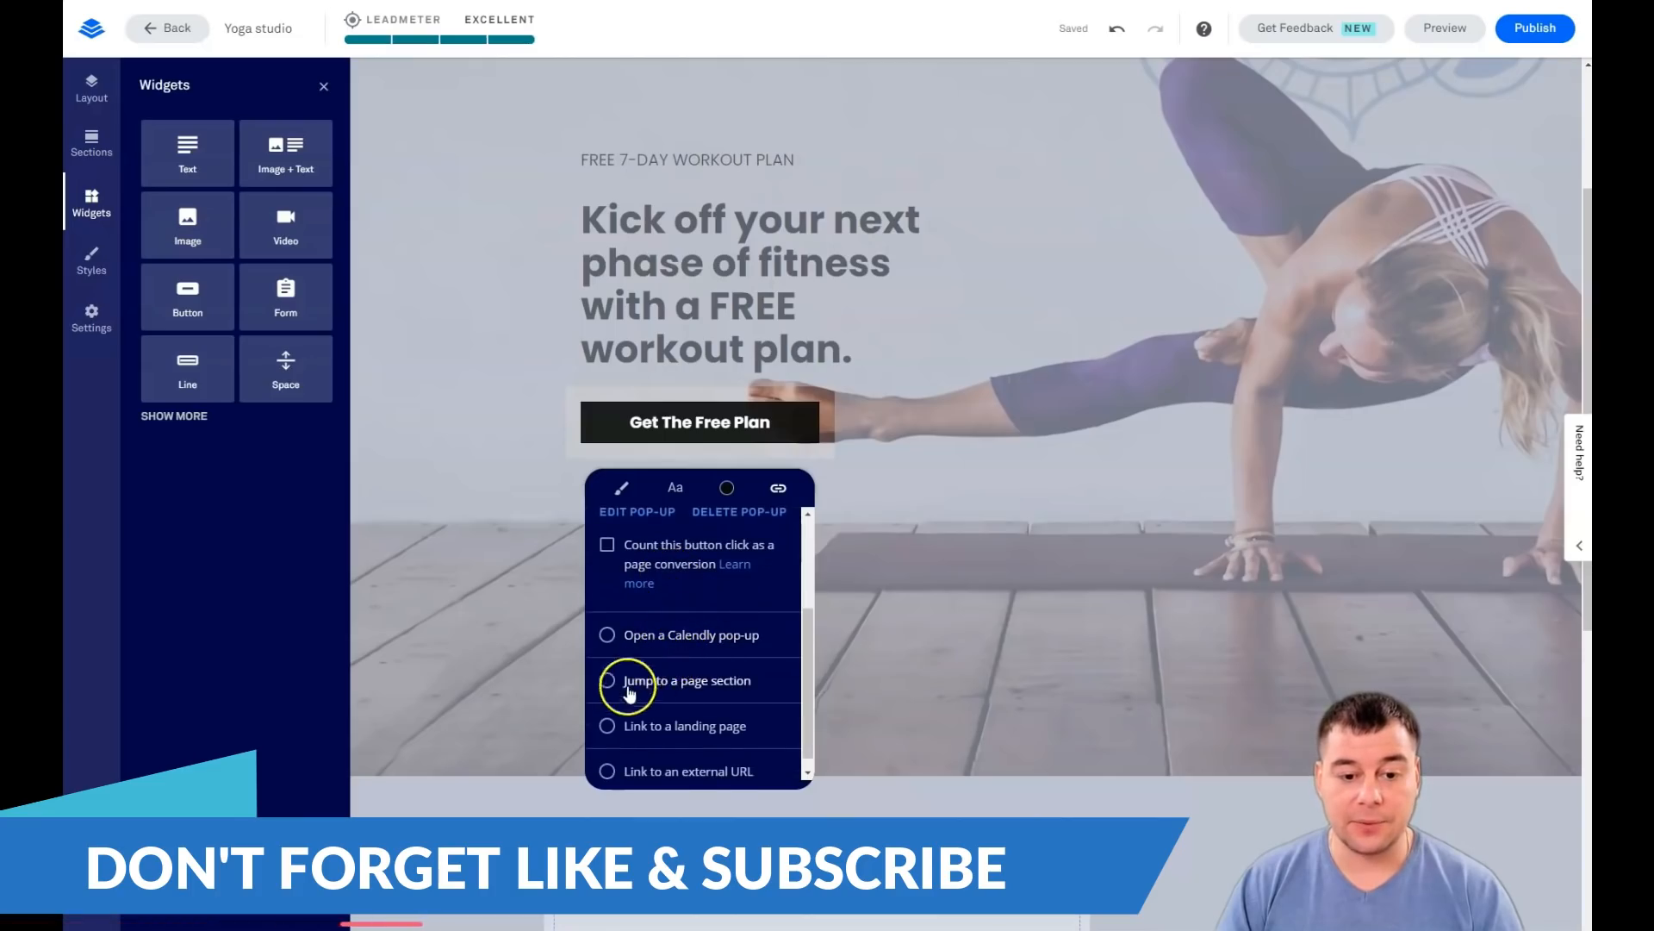
pyautogui.scroll(-2, 676, 672)
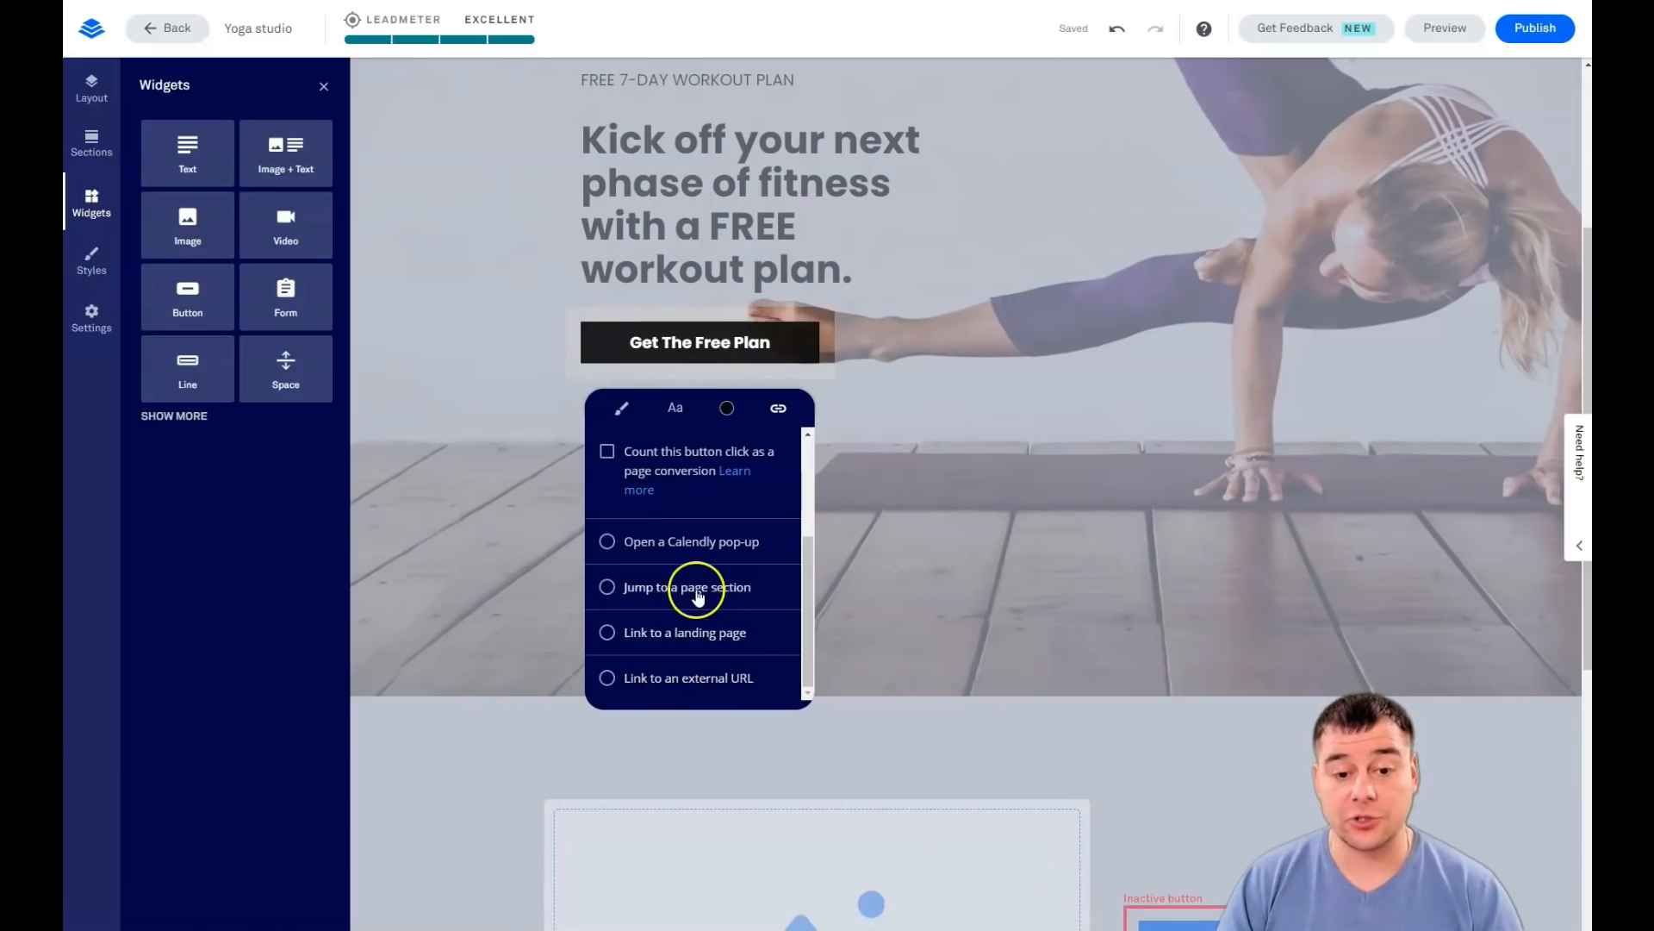
pyautogui.scroll(3, 695, 591)
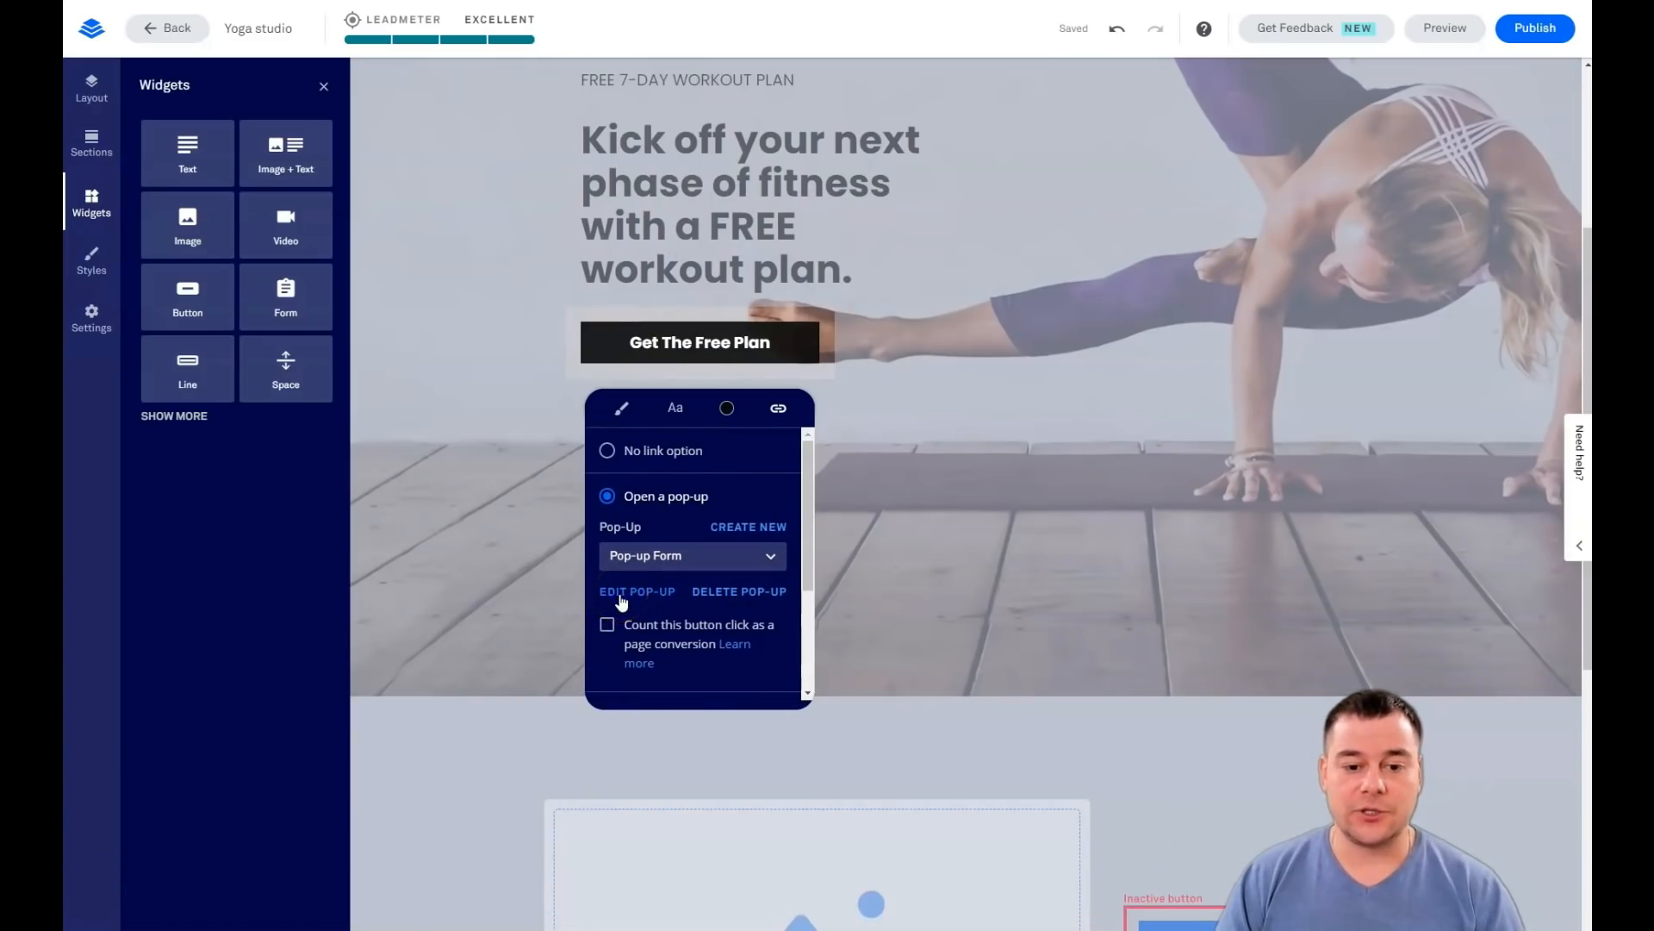
# Step: Edit the pop-up opened by the Get The Free Plan button and set its body background to the slightly translucent white recent color
pyautogui.click(622, 592)
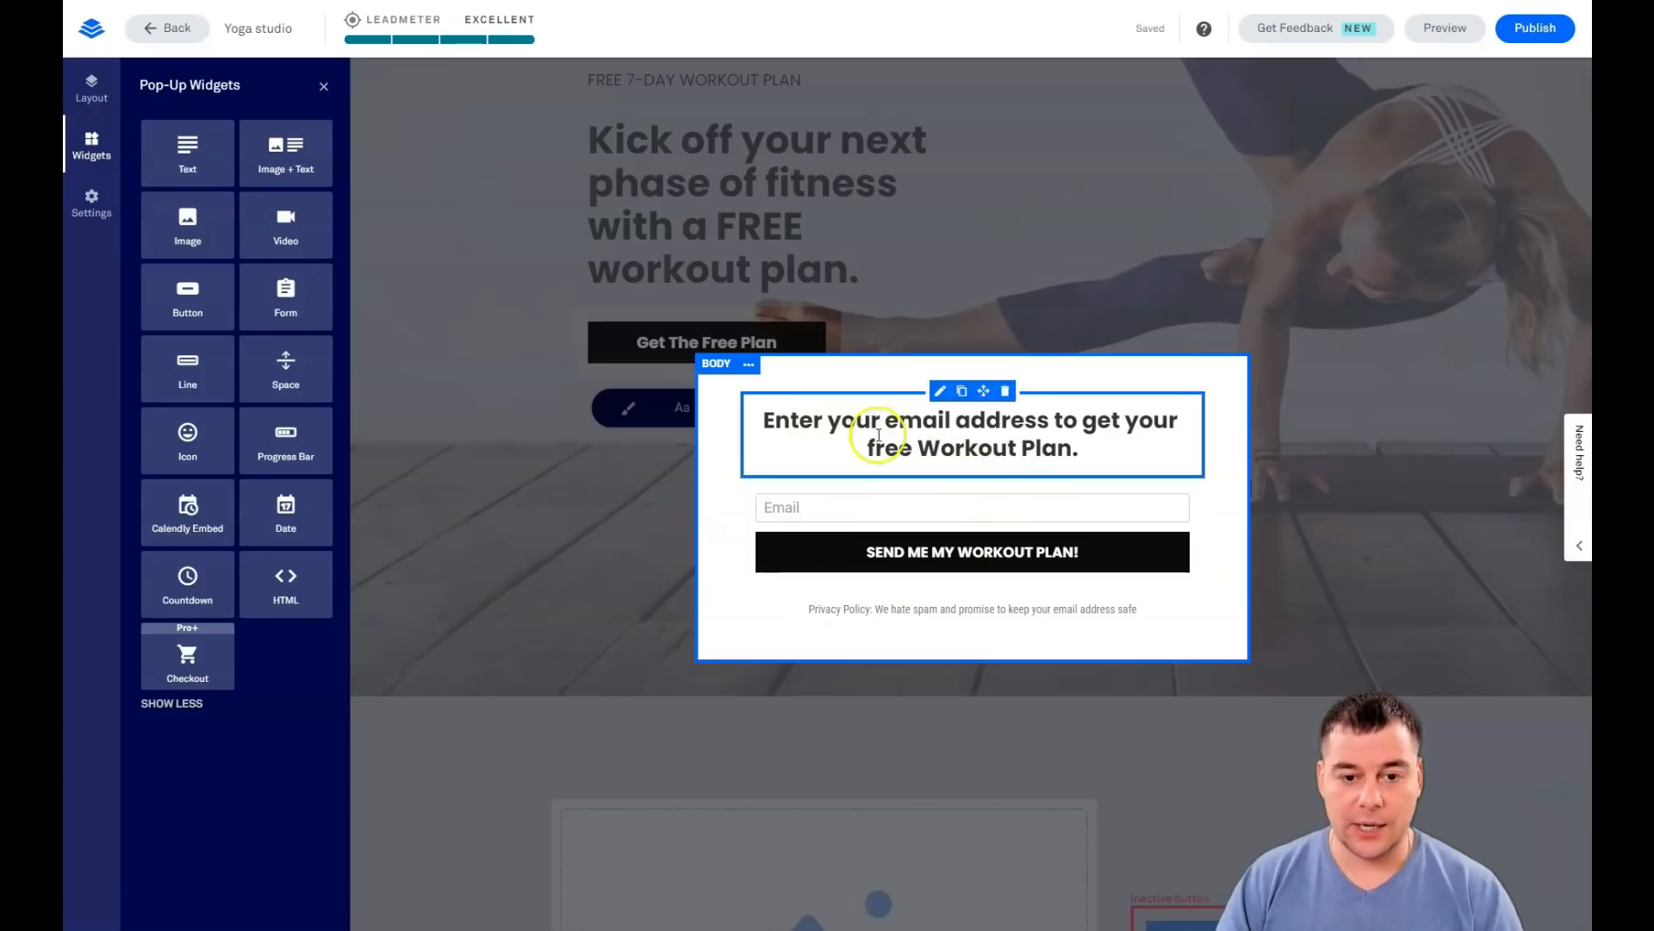
pyautogui.click(749, 365)
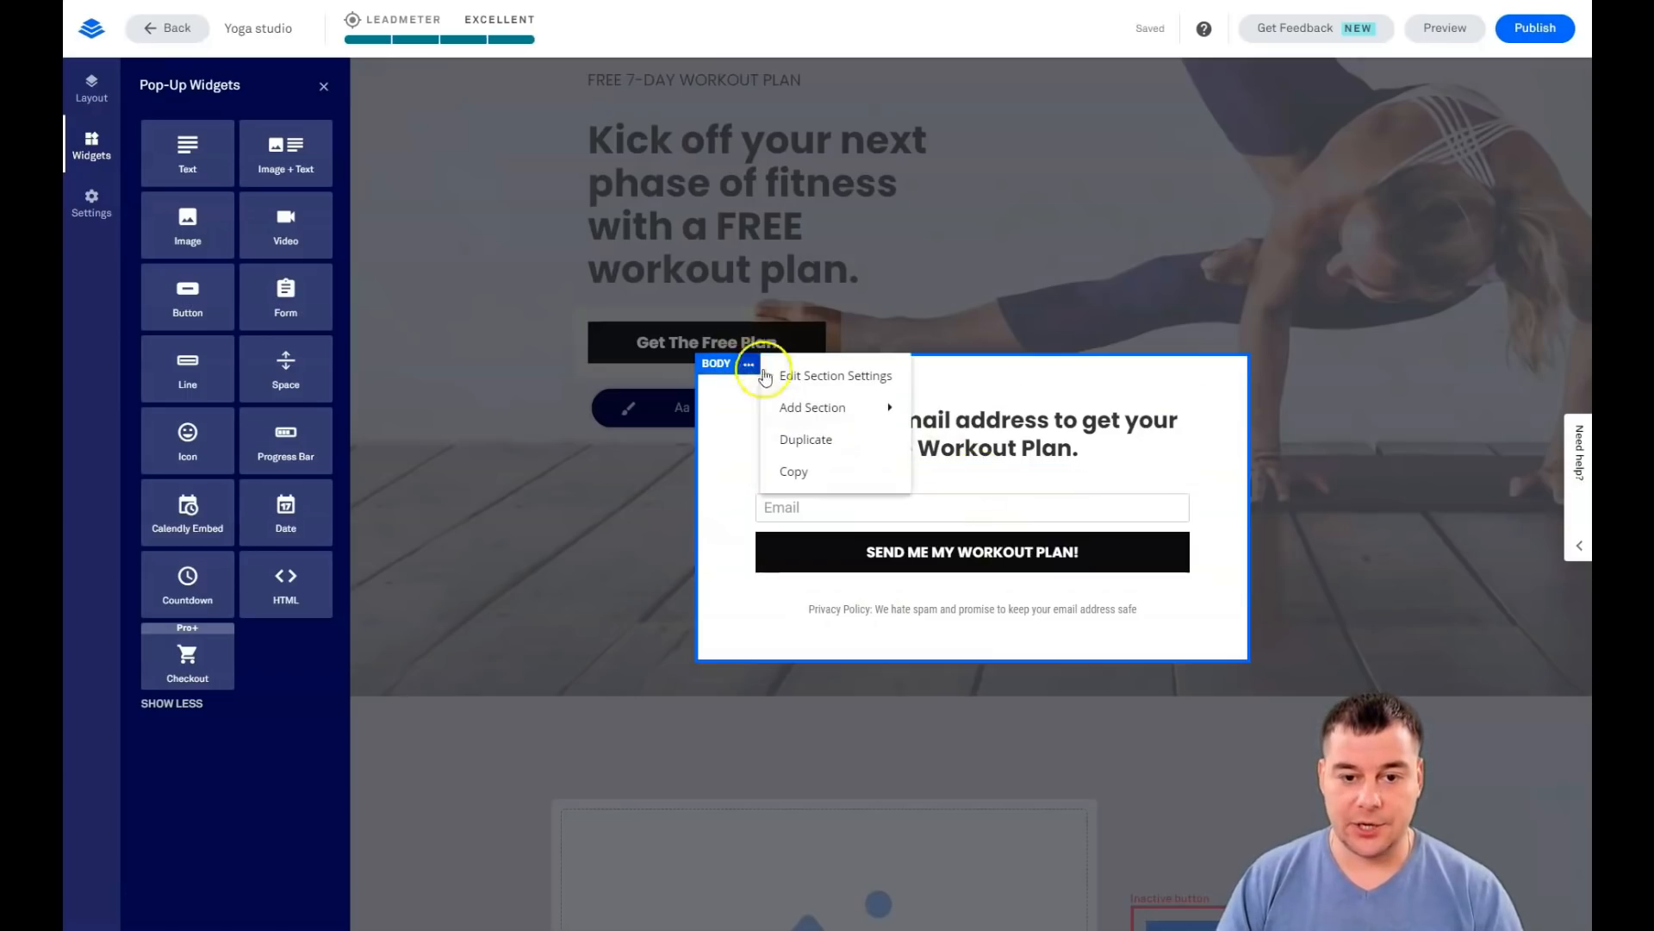
pyautogui.click(767, 376)
pyautogui.click(189, 170)
pyautogui.click(211, 209)
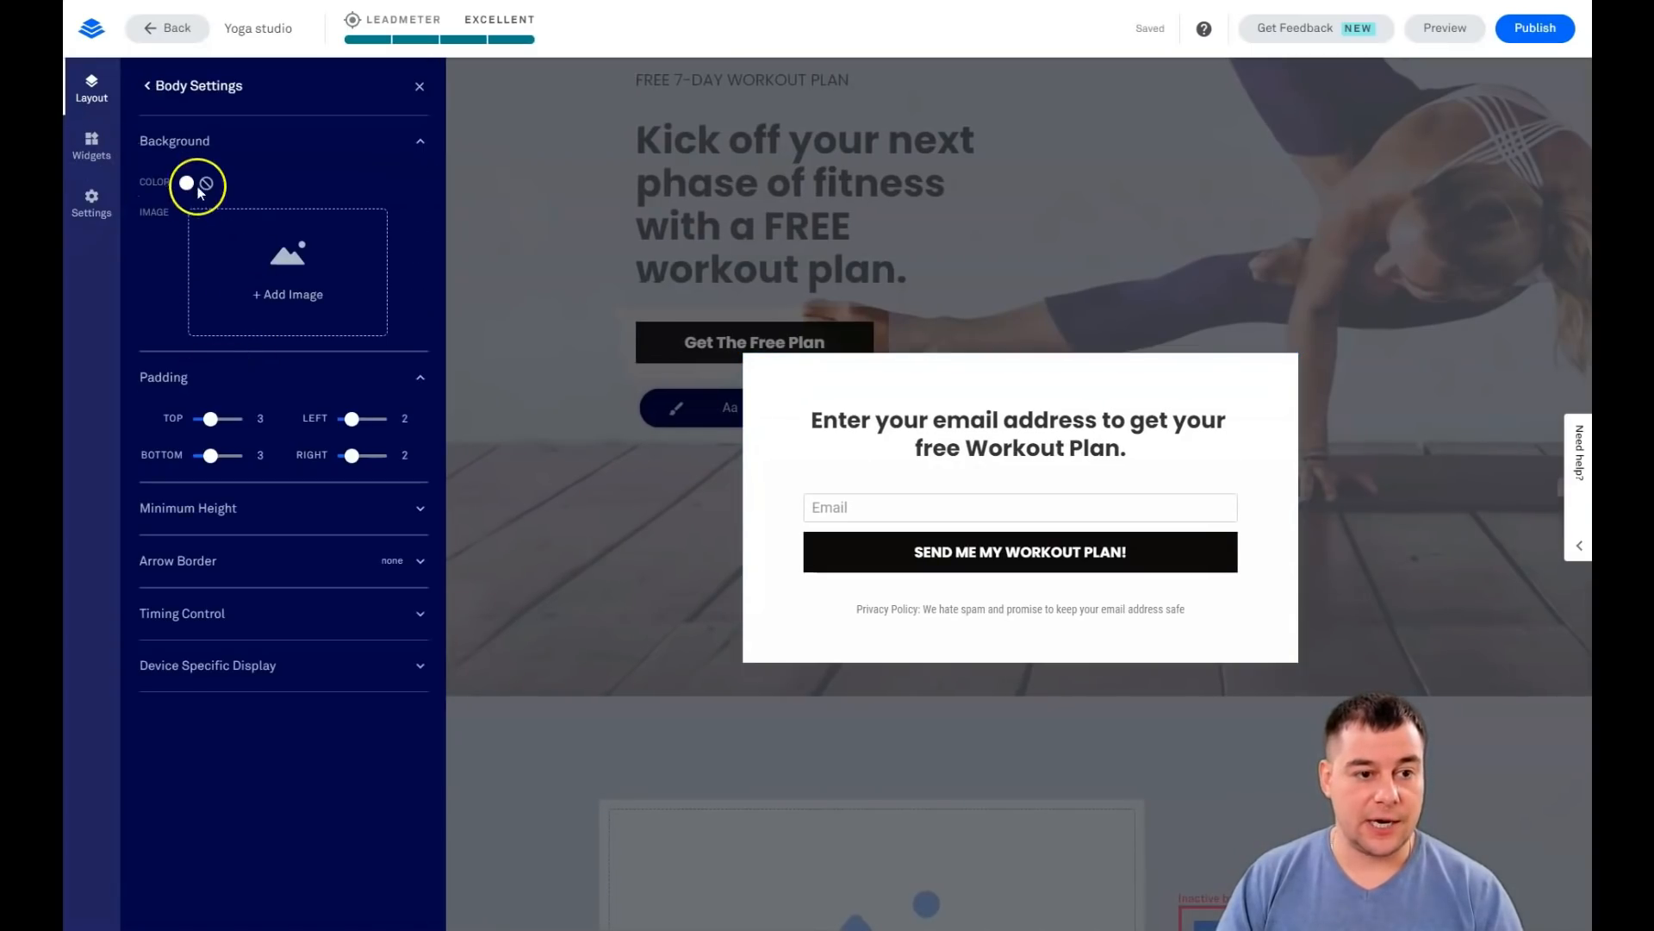
pyautogui.click(188, 183)
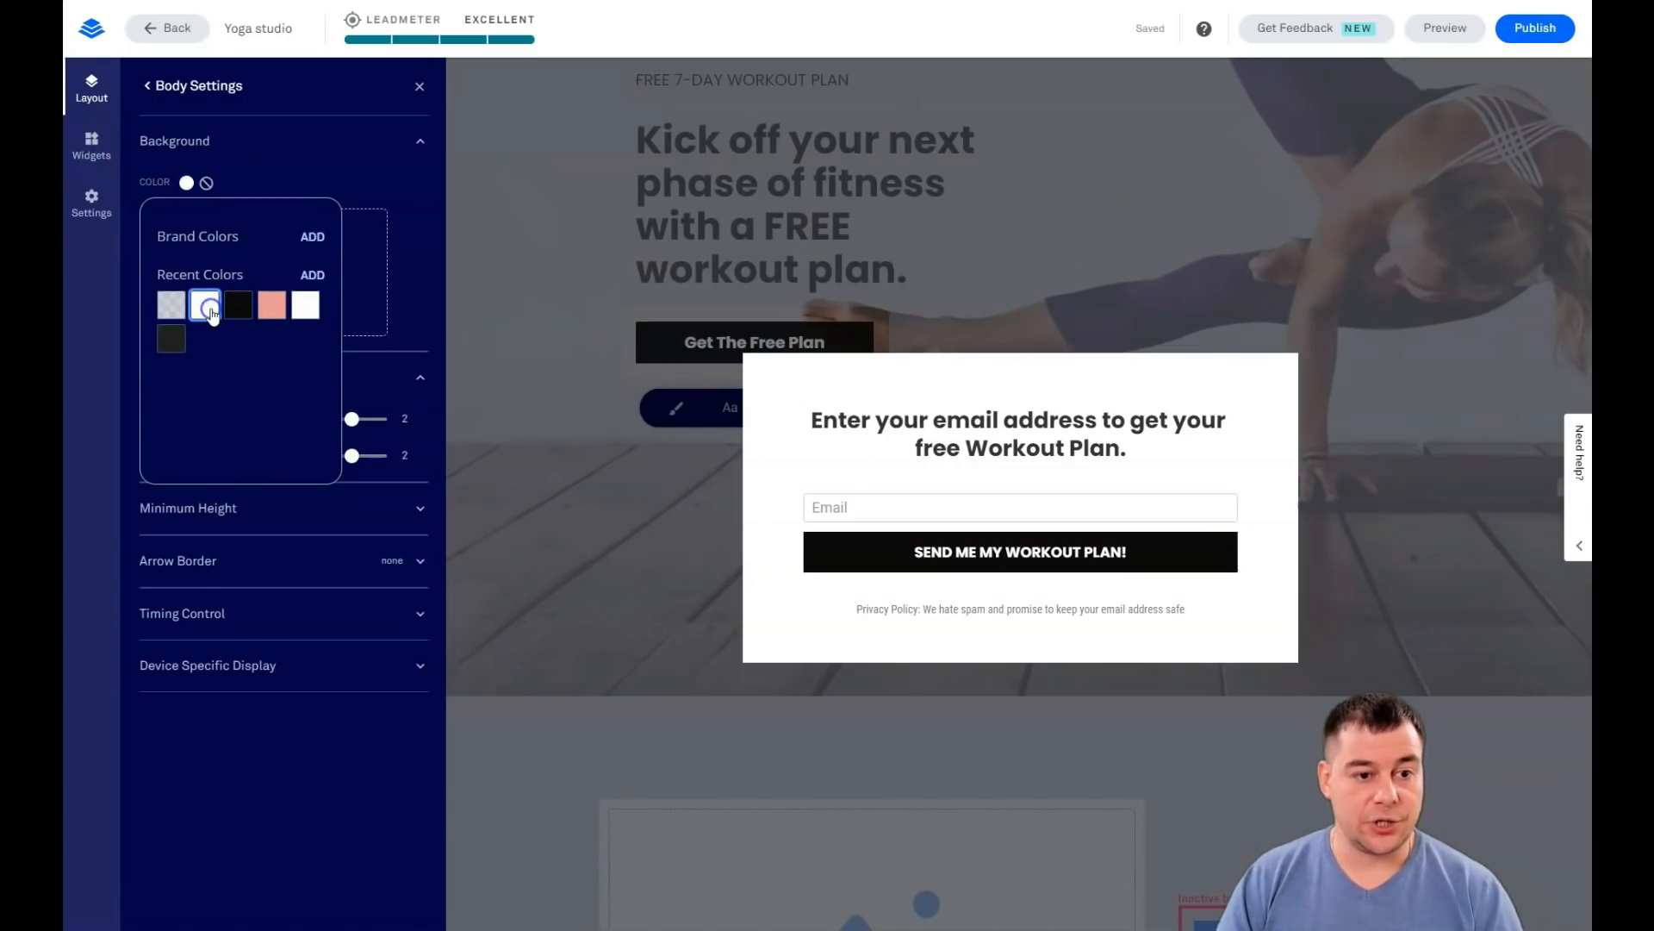
pyautogui.click(177, 308)
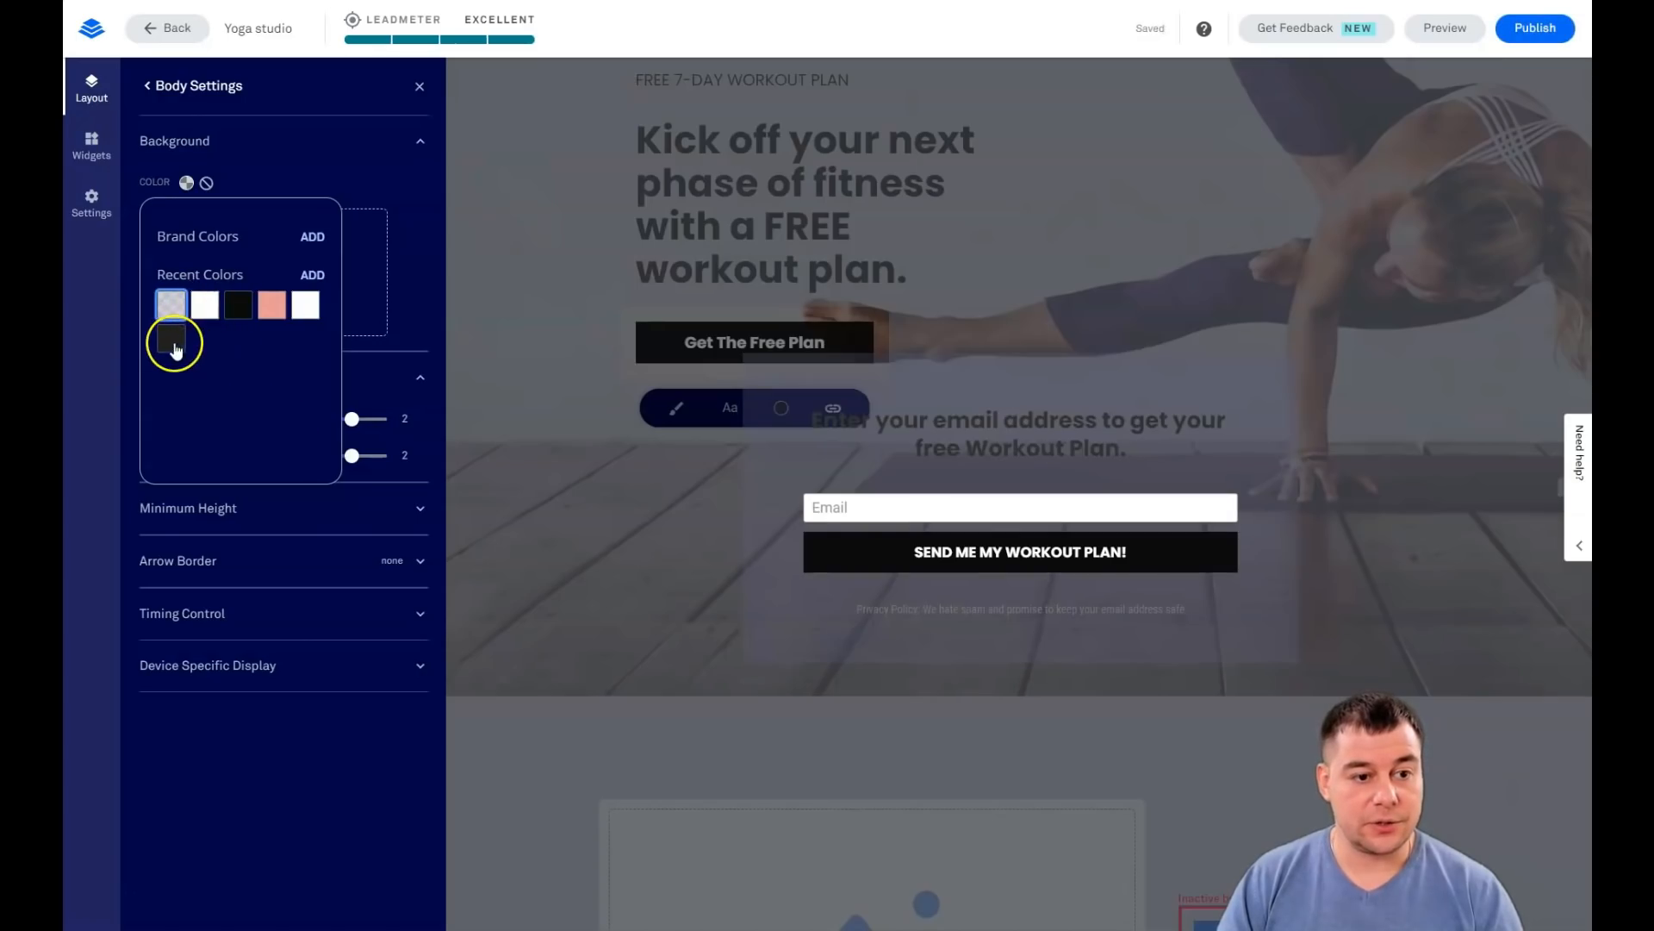
pyautogui.click(304, 314)
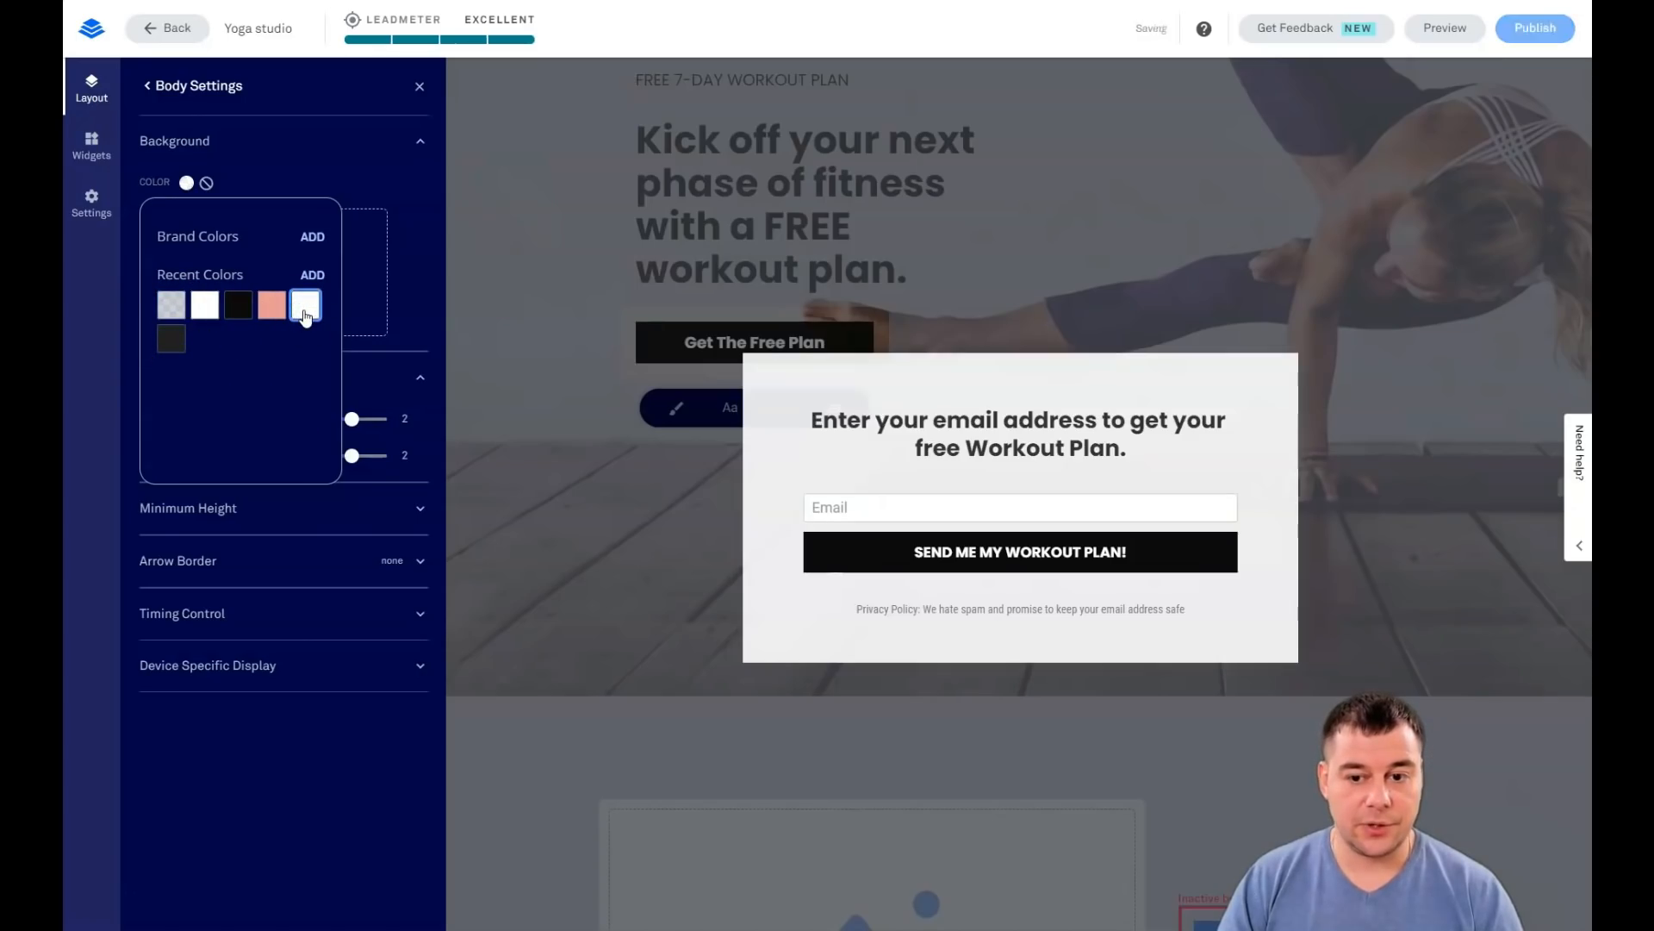
pyautogui.click(420, 86)
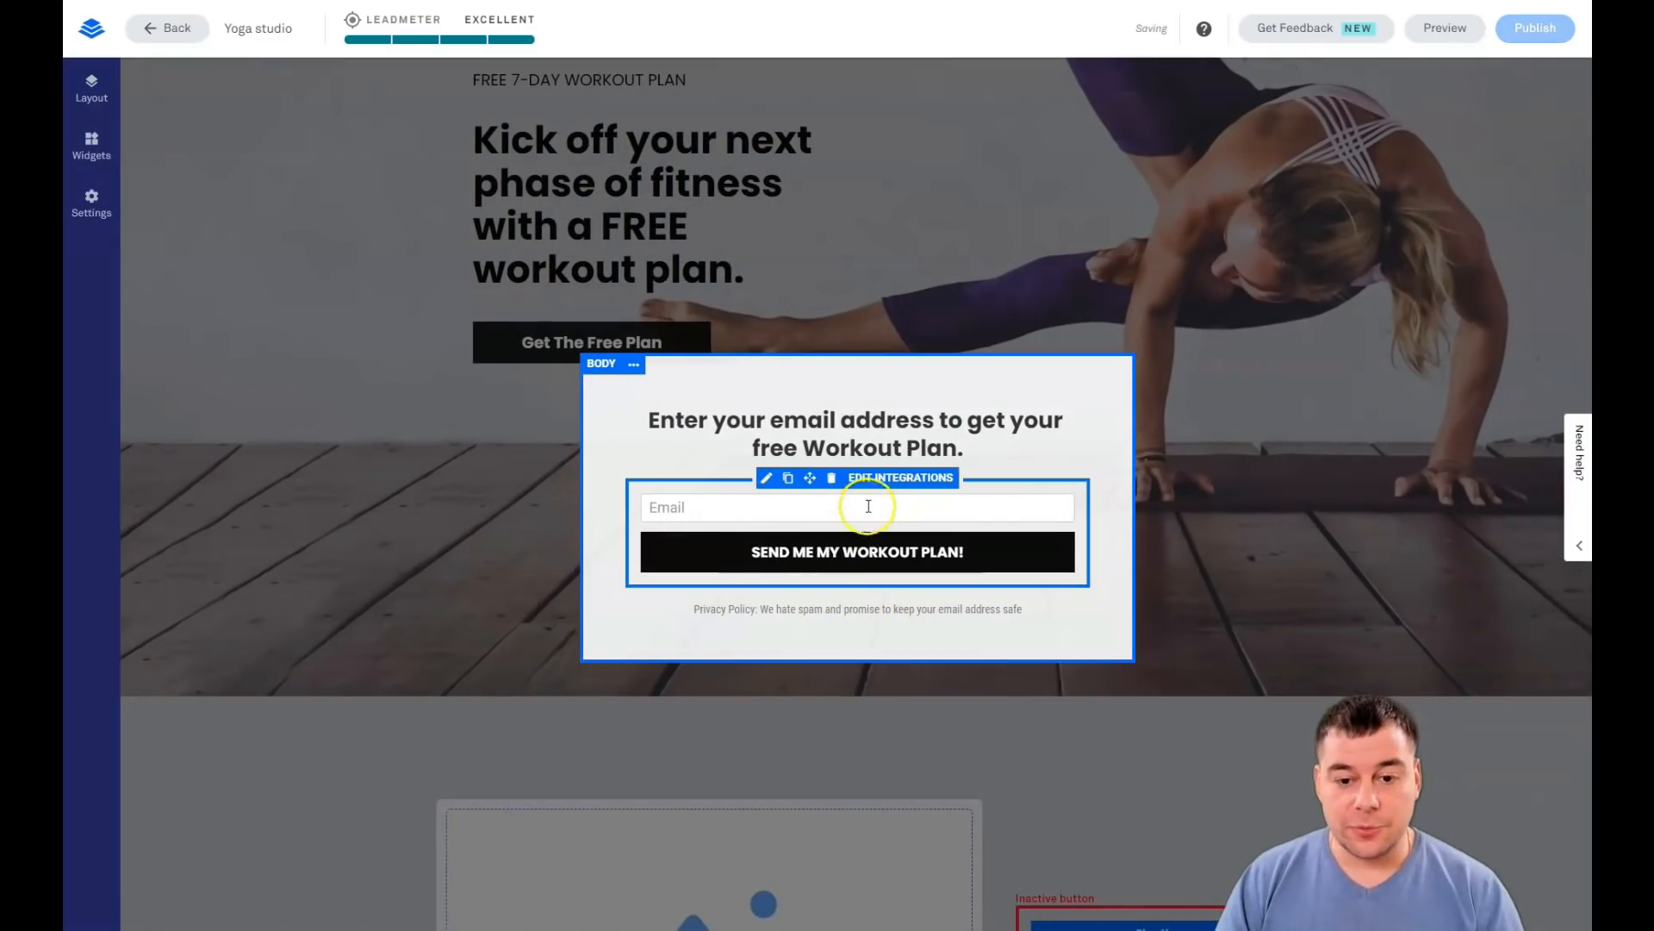
# Step: Open the pop-up form's integration settings and browse the native and Zapier-powered services that can be connected
pyautogui.click(879, 484)
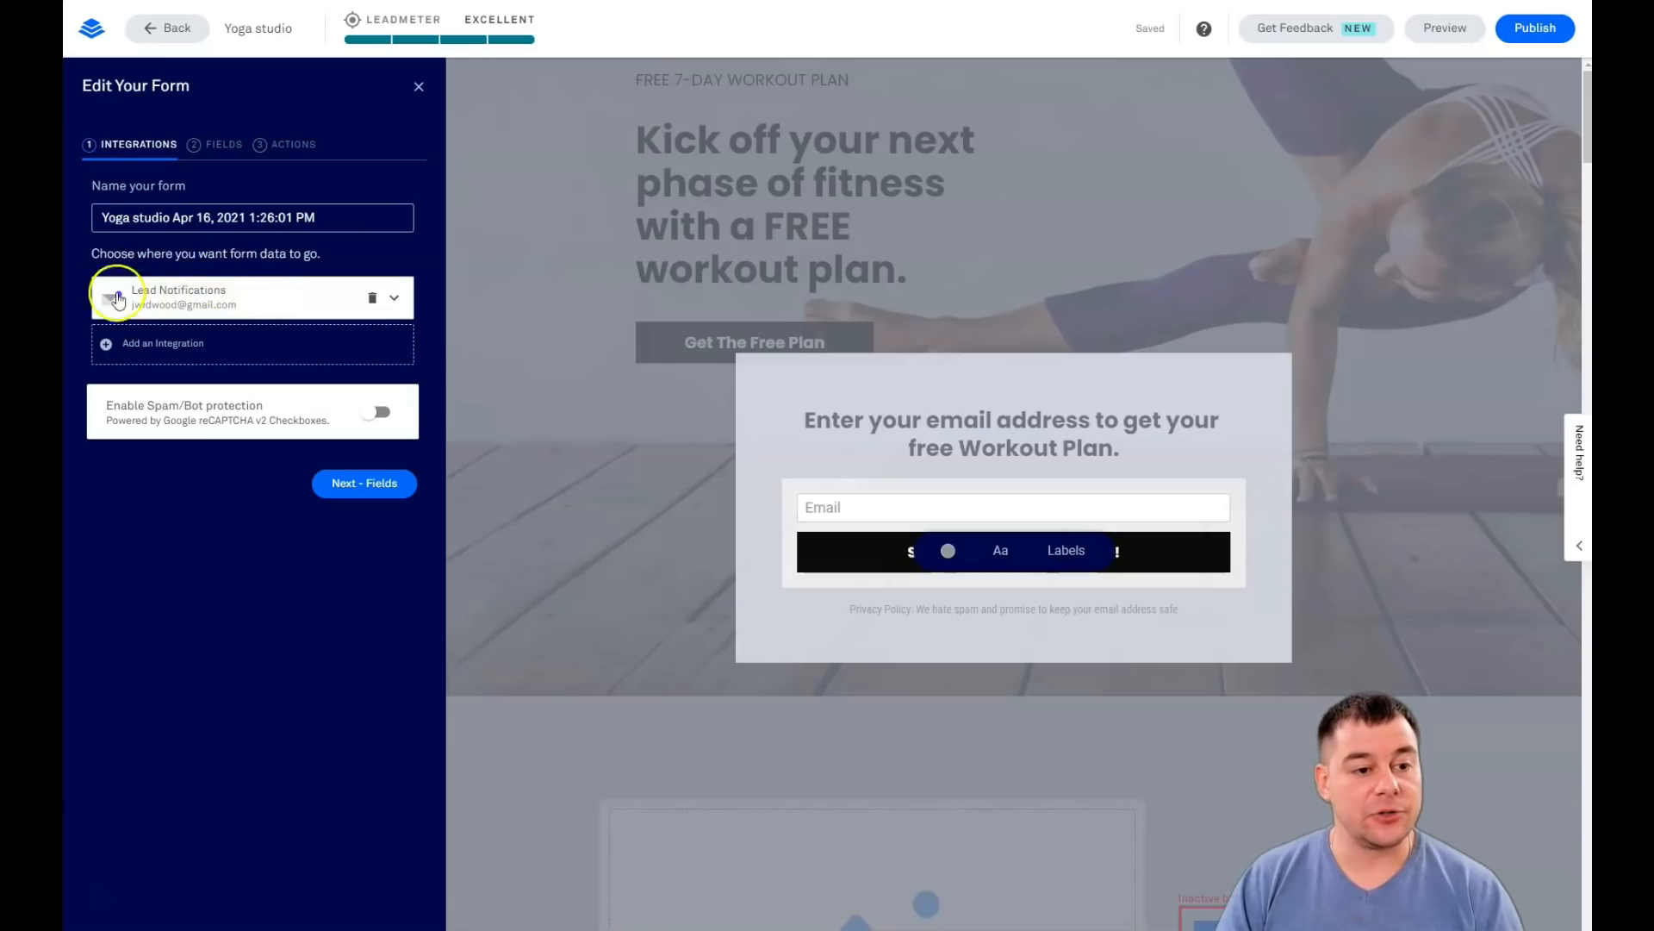
pyautogui.click(128, 352)
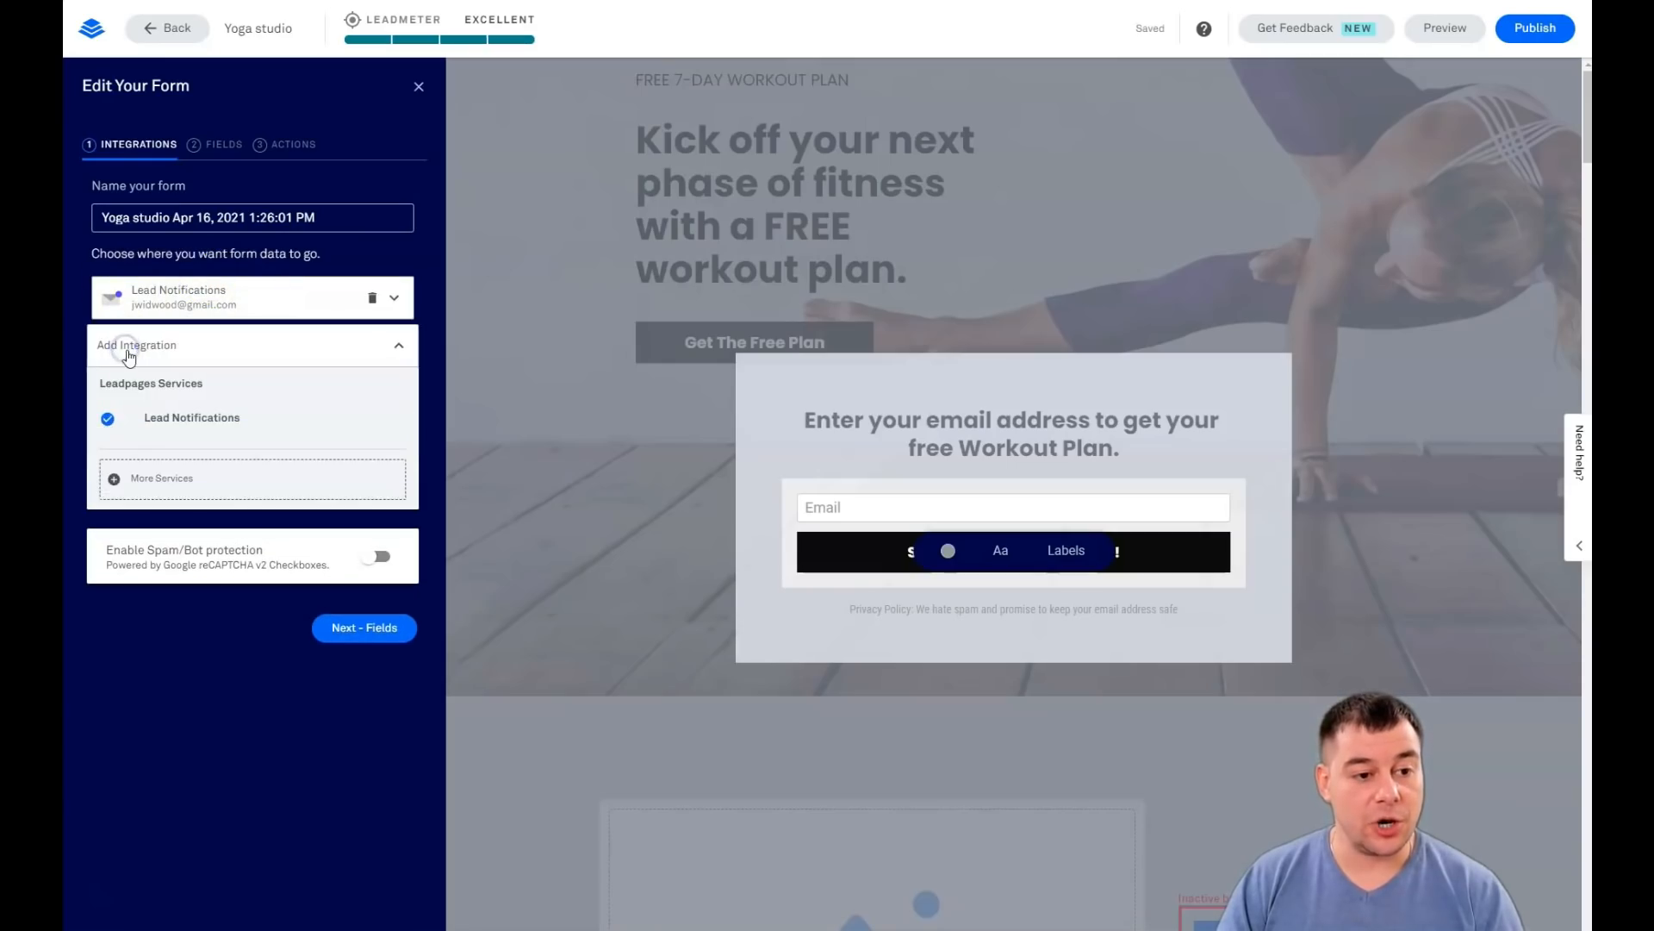
pyautogui.click(147, 473)
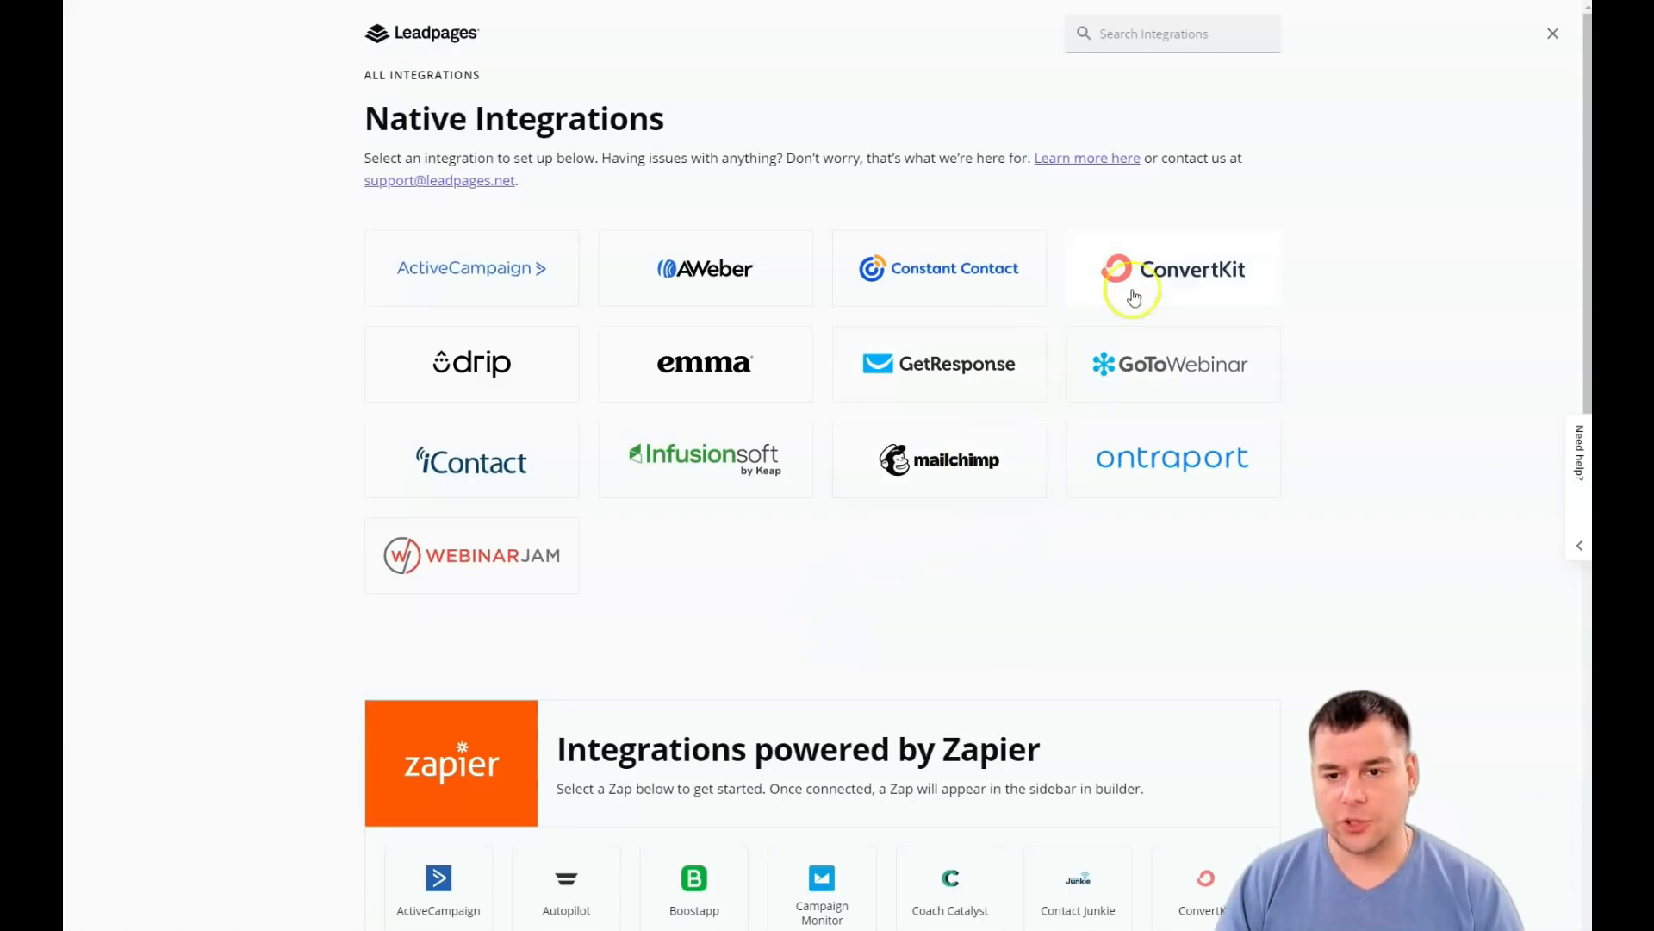
pyautogui.scroll(-3, 848, 594)
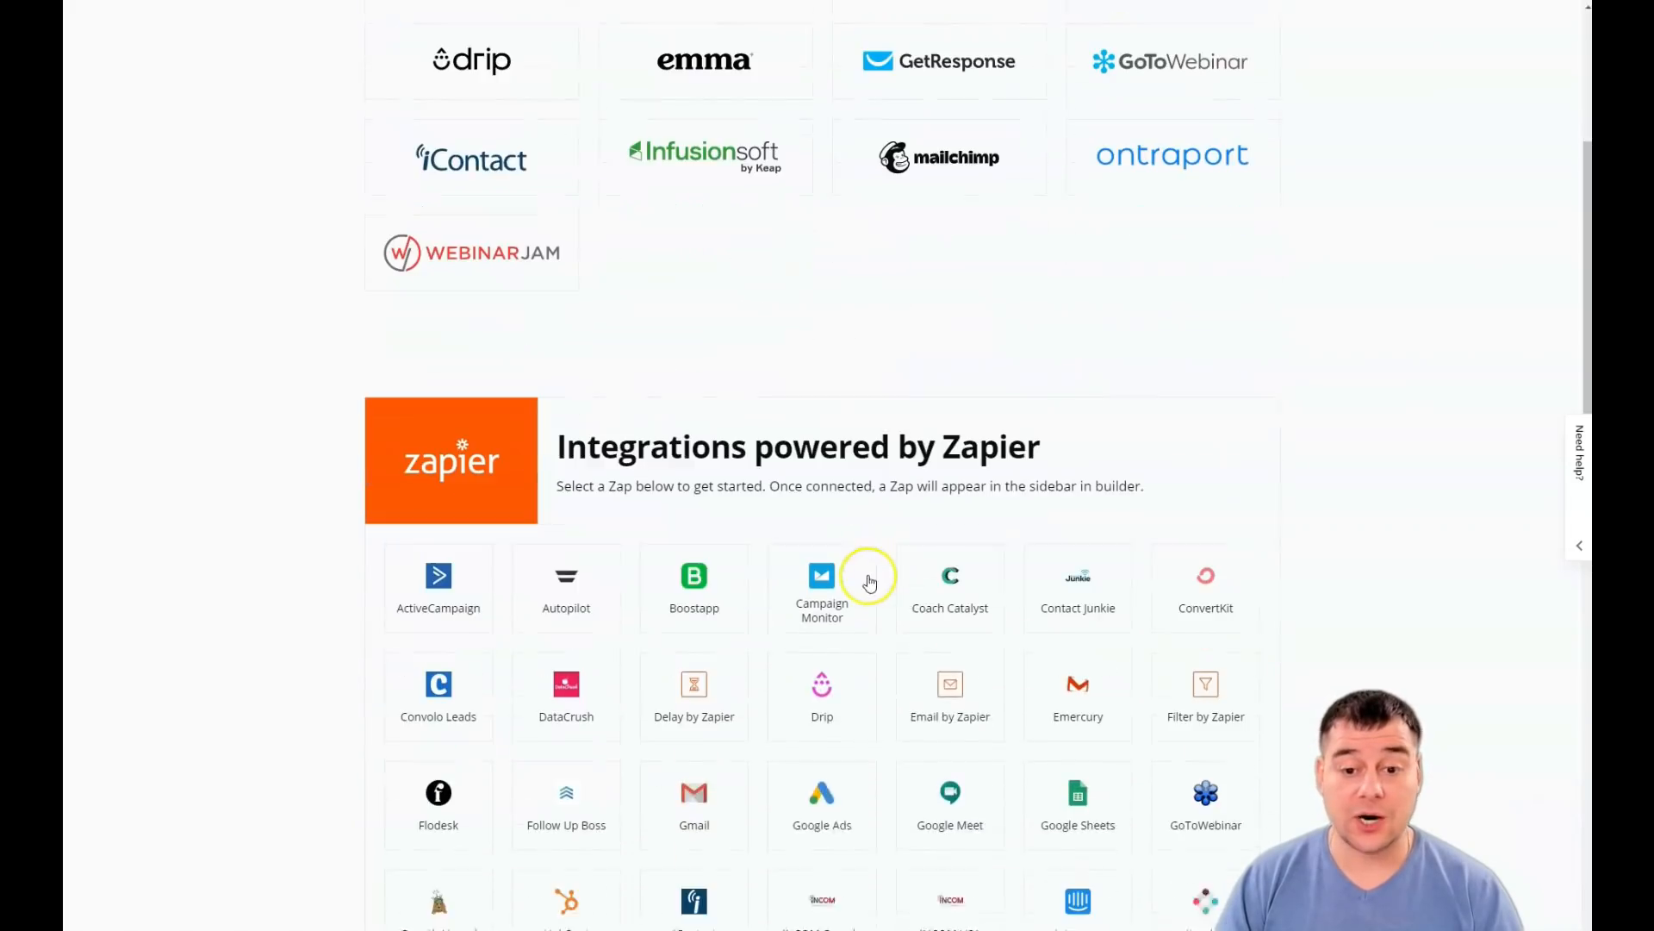
# Step: Browse the remaining Zapier-powered integrations and return to the pop-up form's settings
pyautogui.scroll(-3, 882, 630)
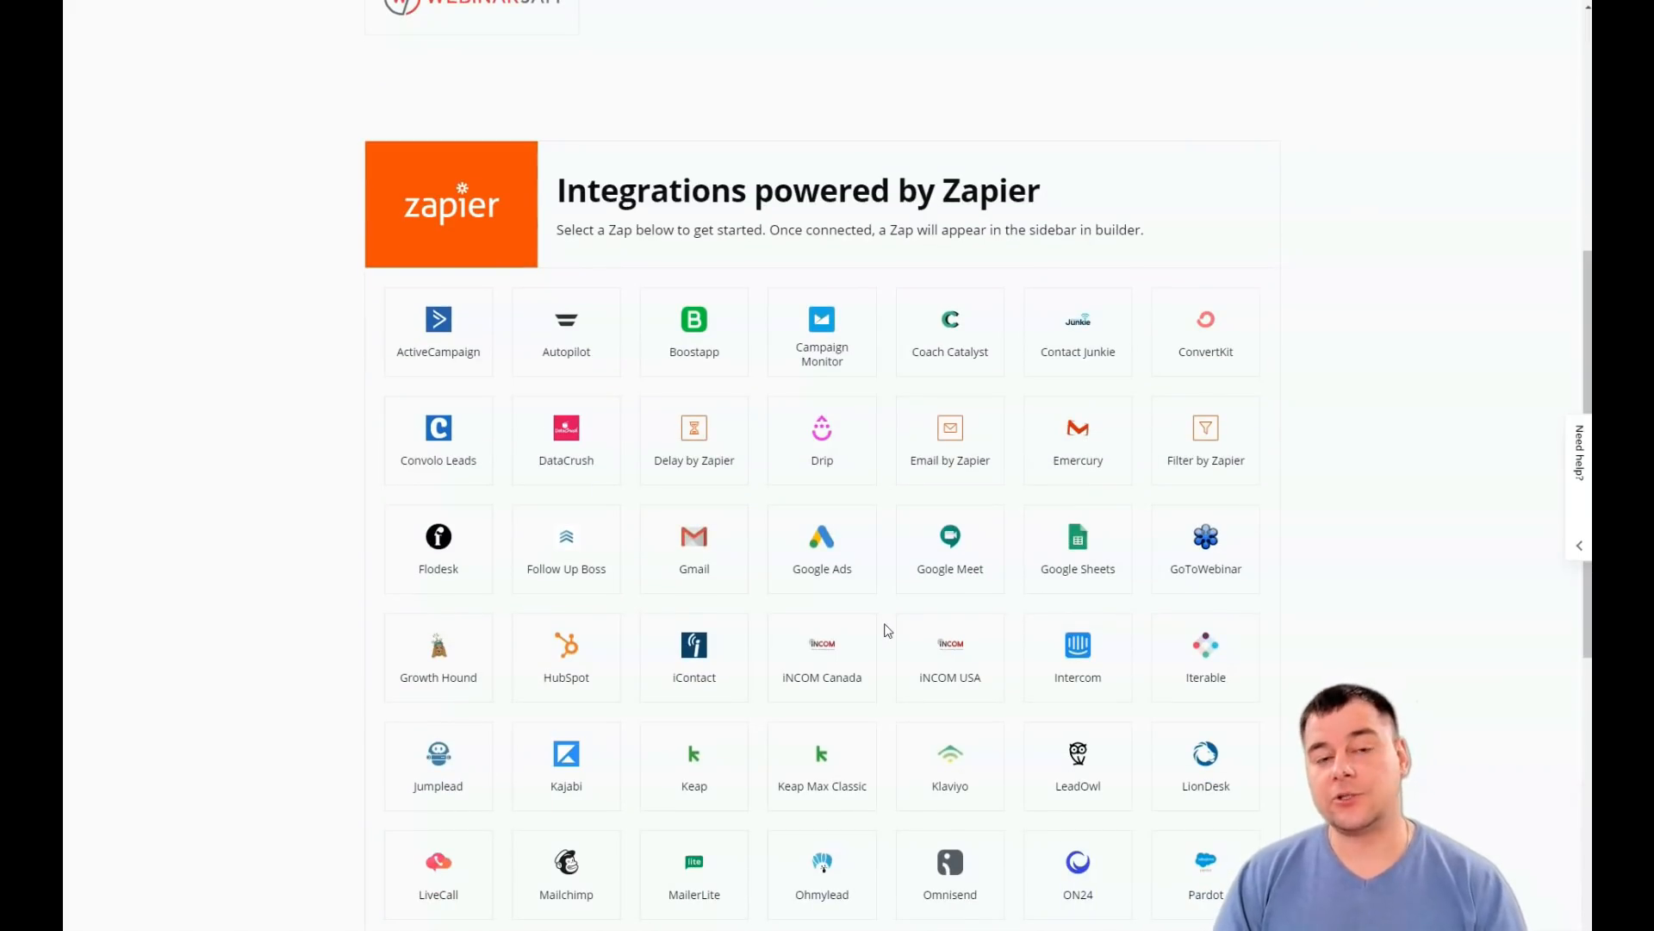
pyautogui.scroll(-2, 890, 627)
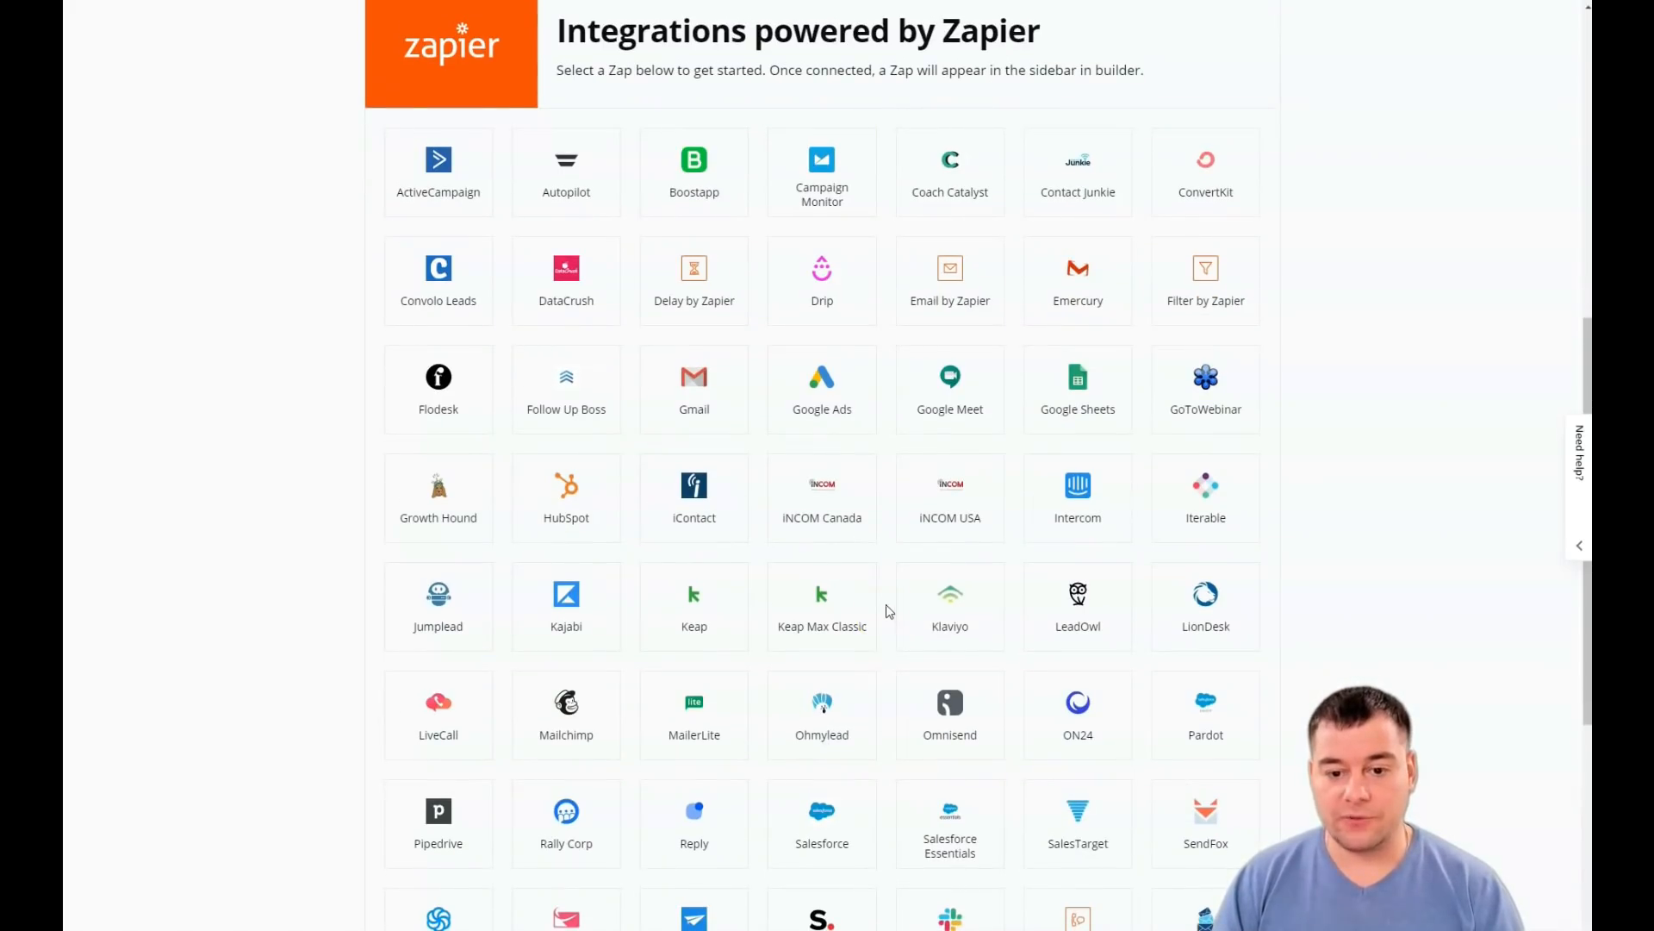
pyautogui.scroll(-3, 890, 610)
pyautogui.scroll(12, 886, 606)
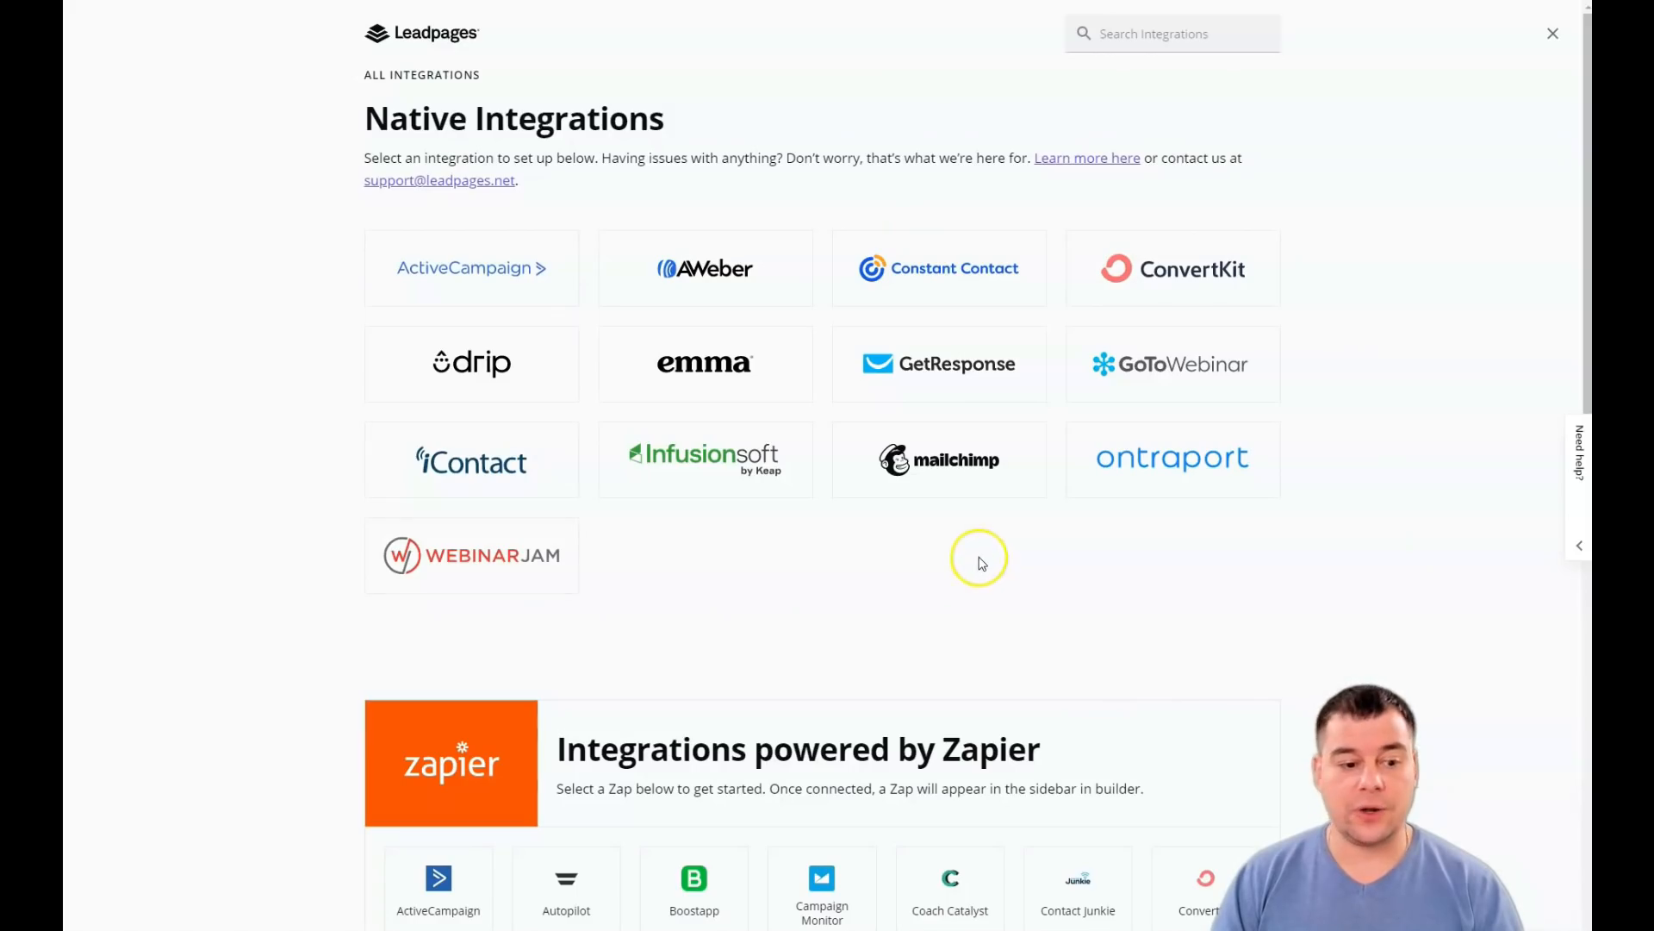
pyautogui.click(1551, 38)
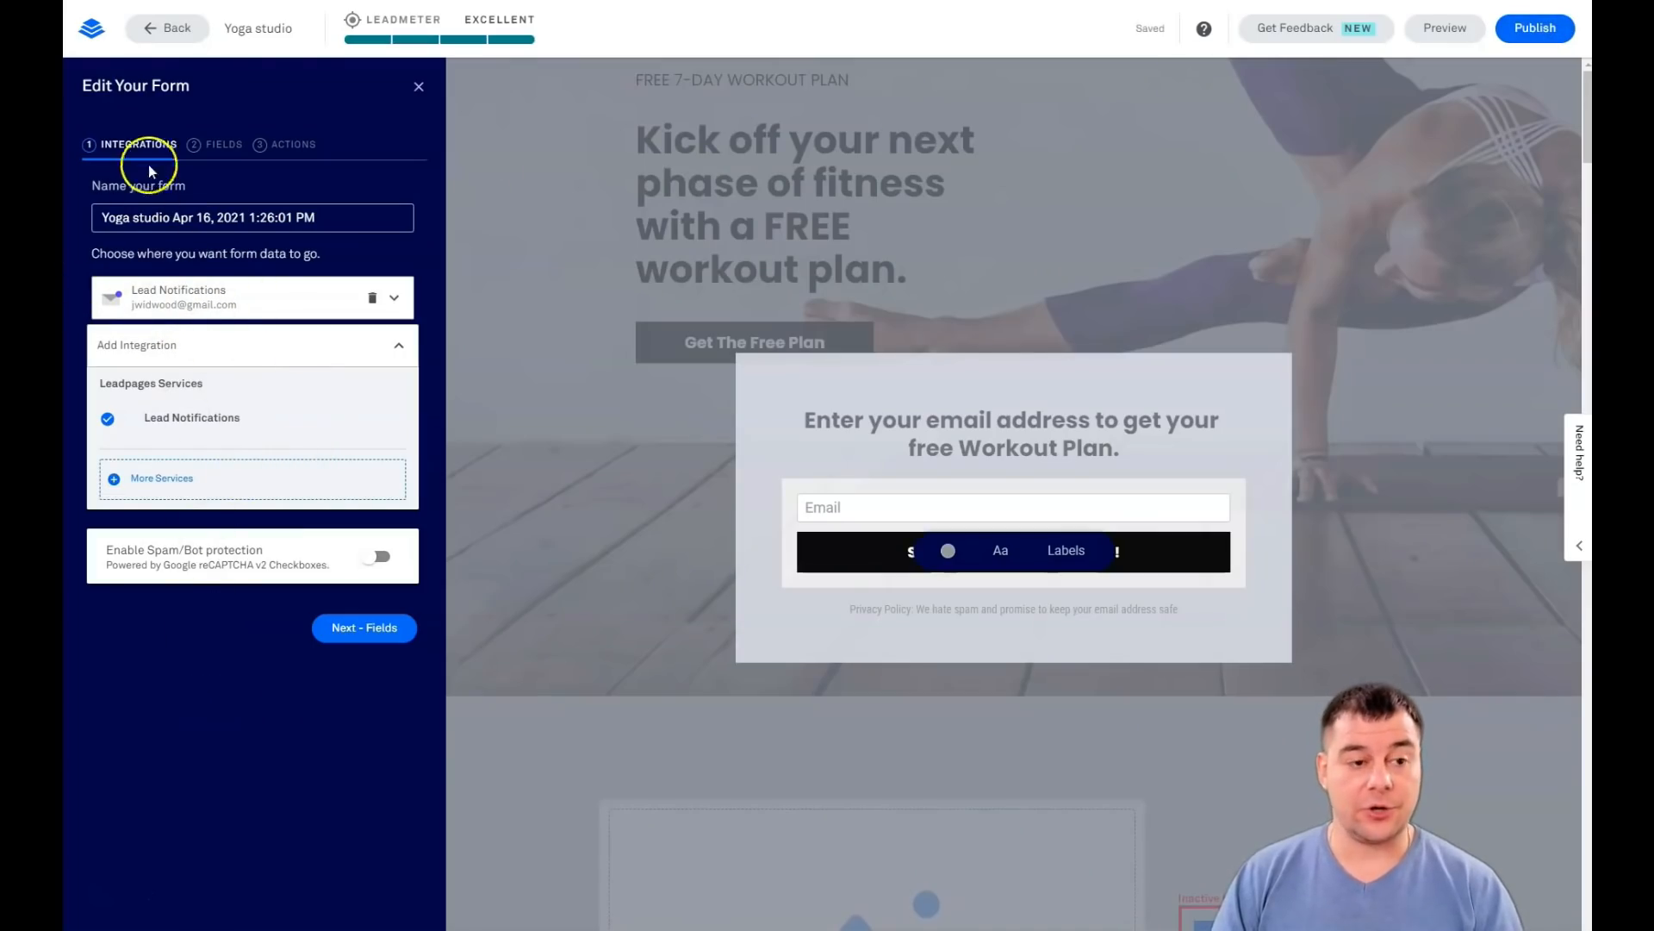
# Step: Add a First Name field to the pop-up form and place it above the Email field
pyautogui.click(207, 154)
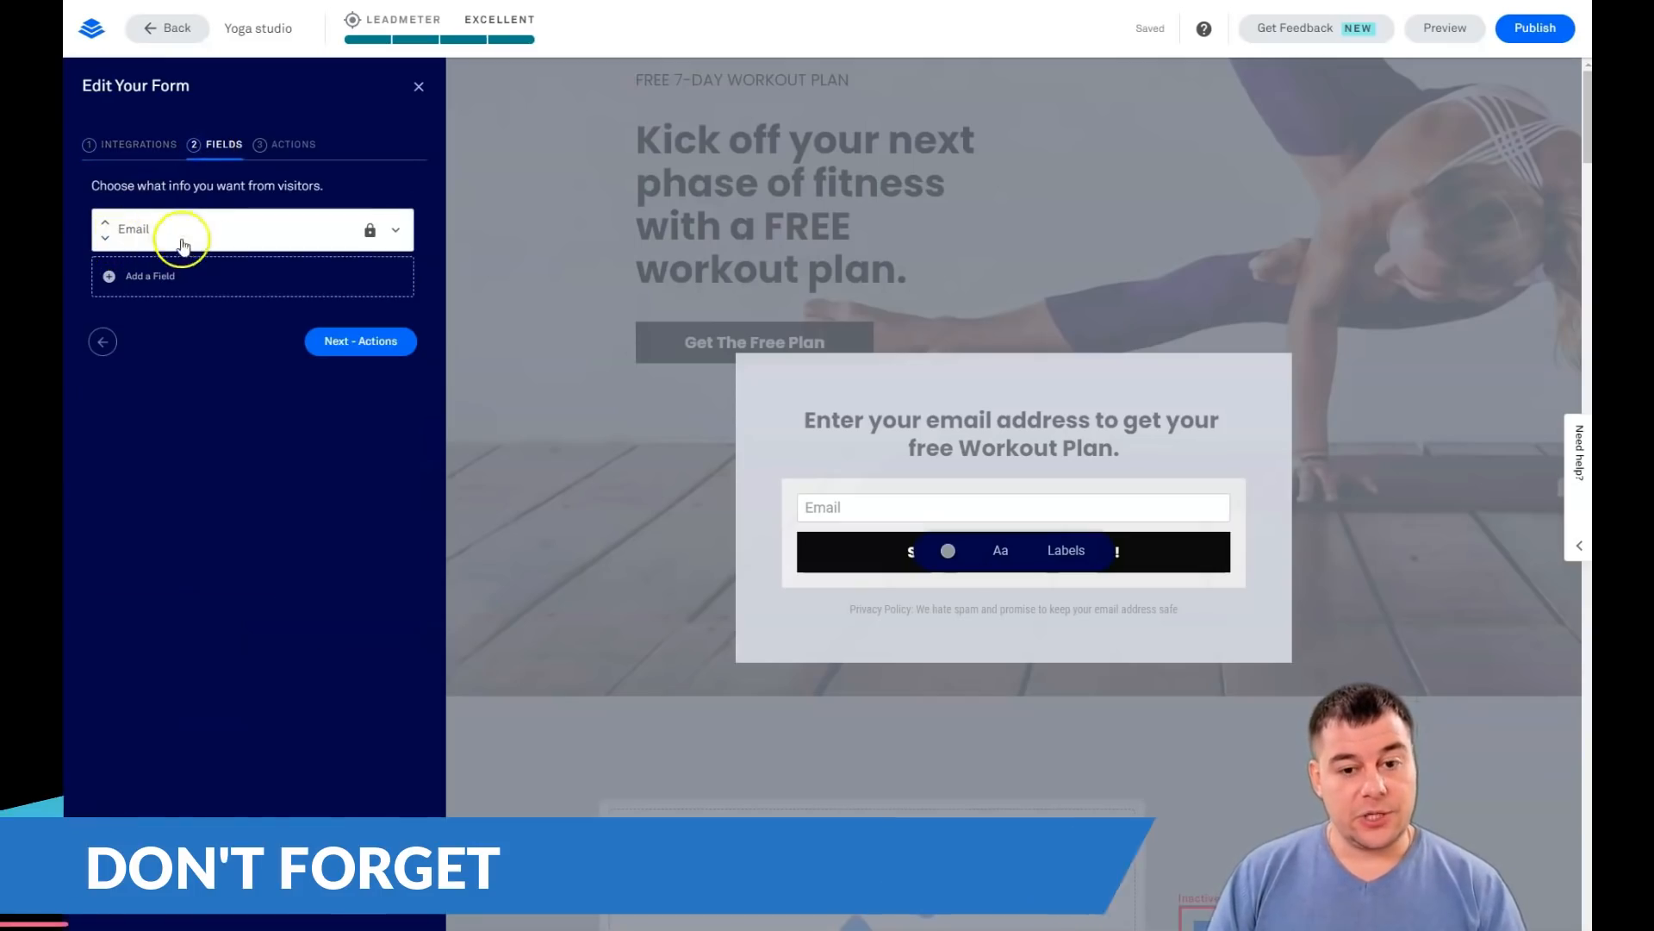
pyautogui.click(155, 274)
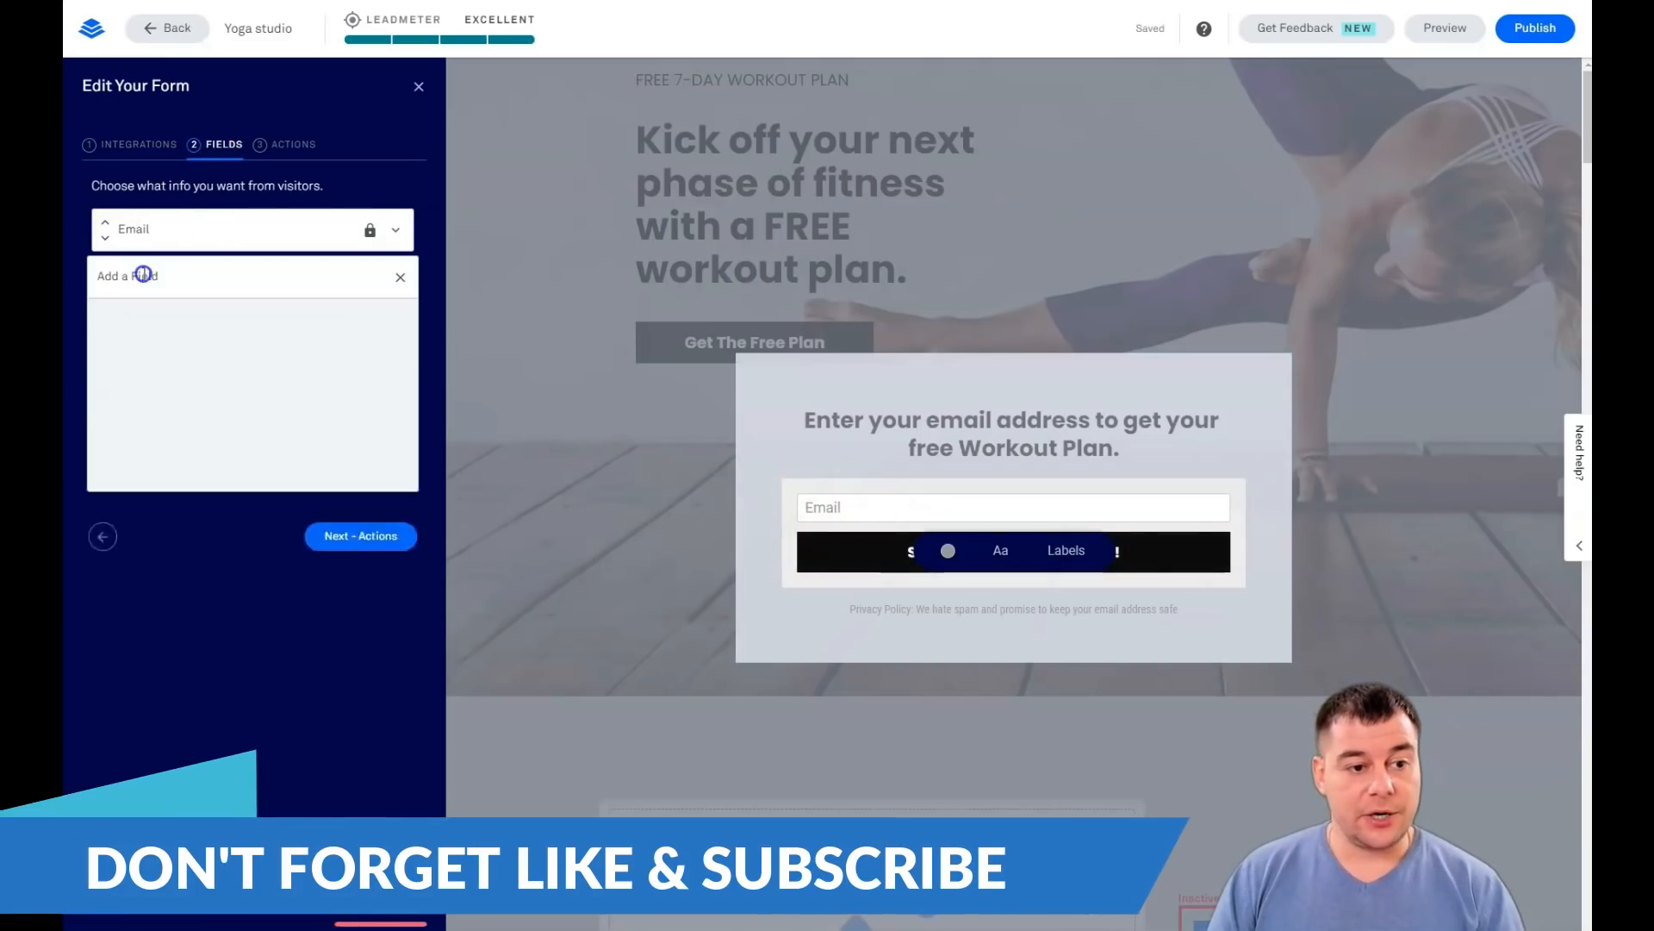
pyautogui.click(293, 377)
pyautogui.click(376, 277)
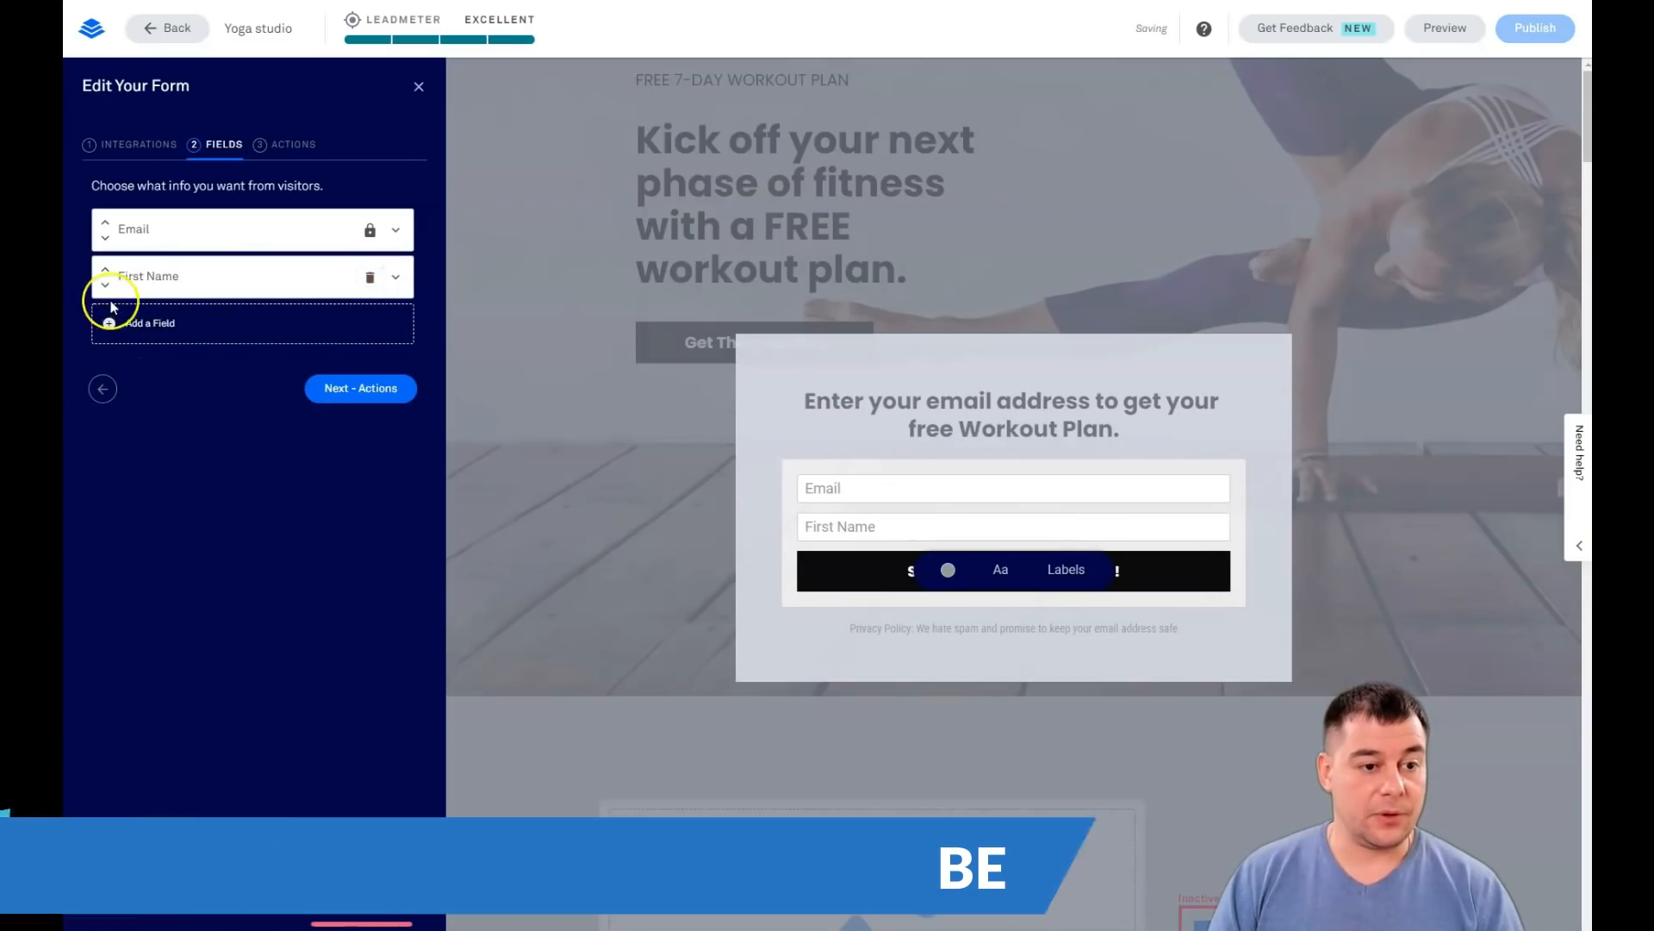
pyautogui.click(105, 270)
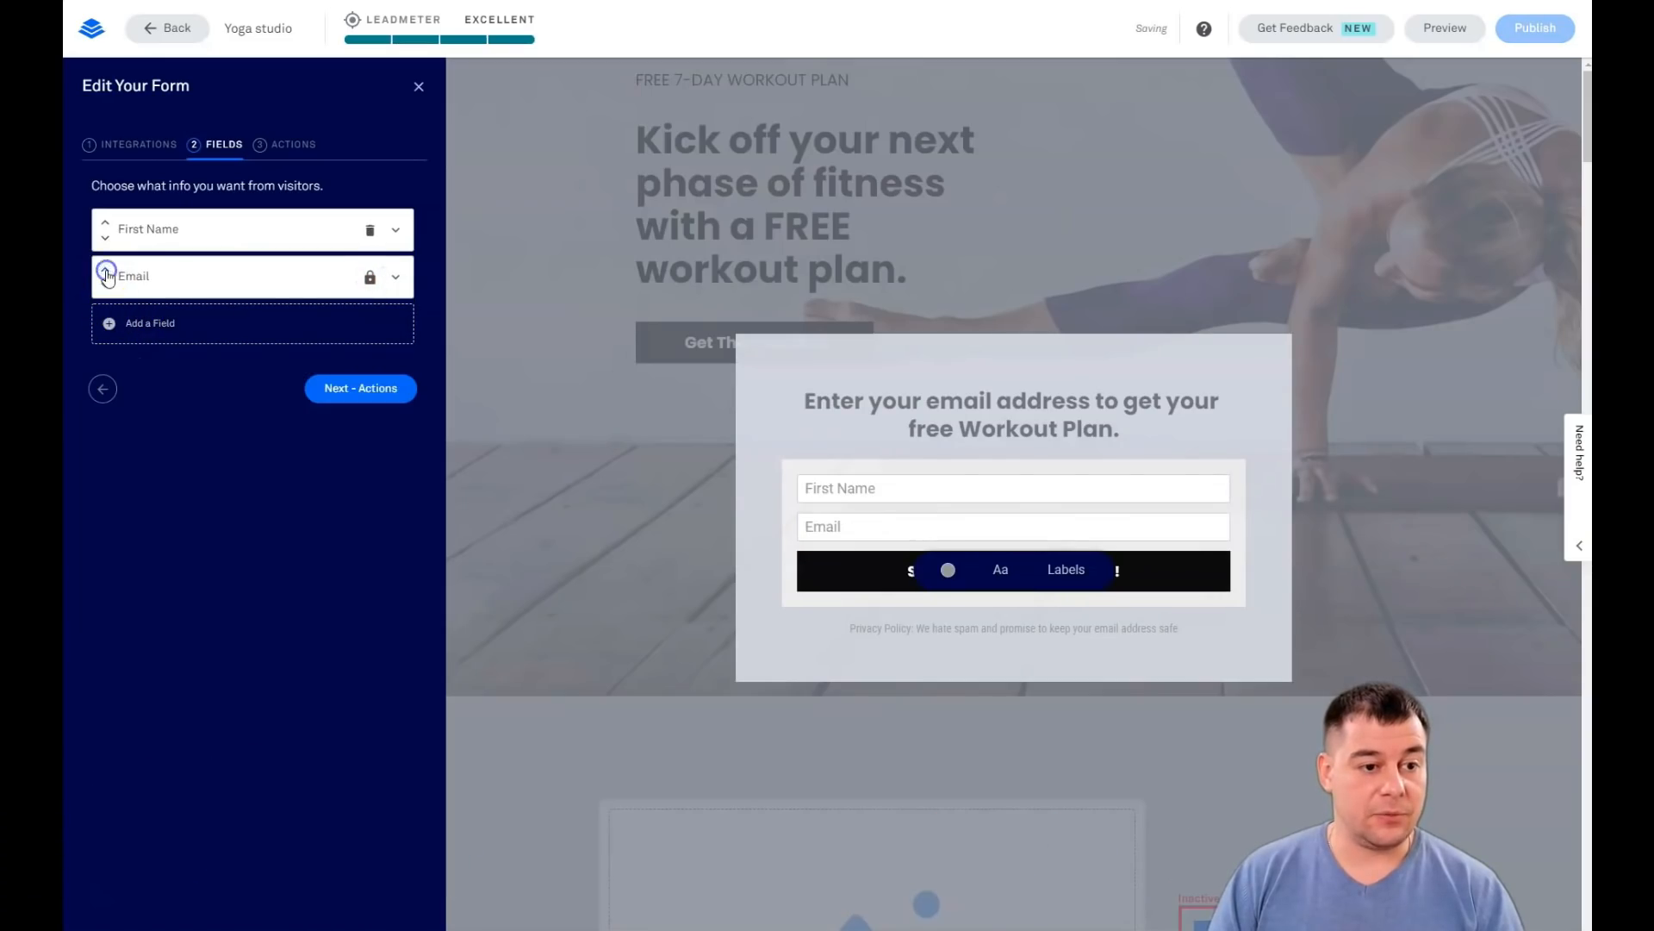
# Step: Add a Phone Number field to the pop-up form and delete it again
pyautogui.click(118, 332)
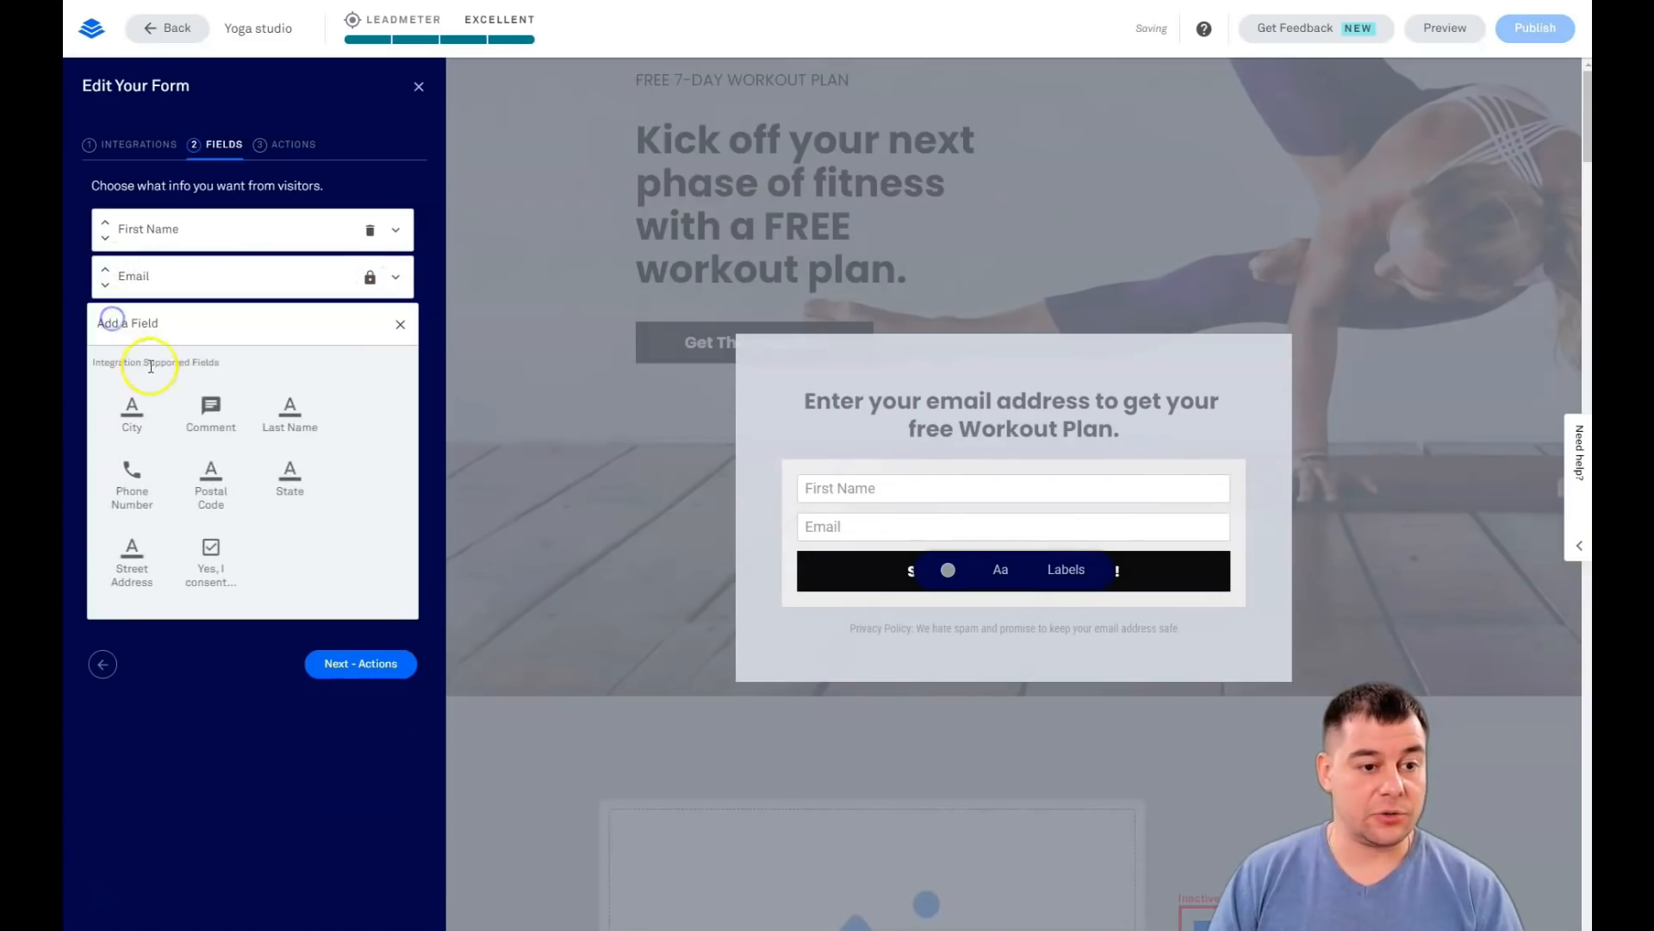
pyautogui.click(134, 498)
pyautogui.click(371, 330)
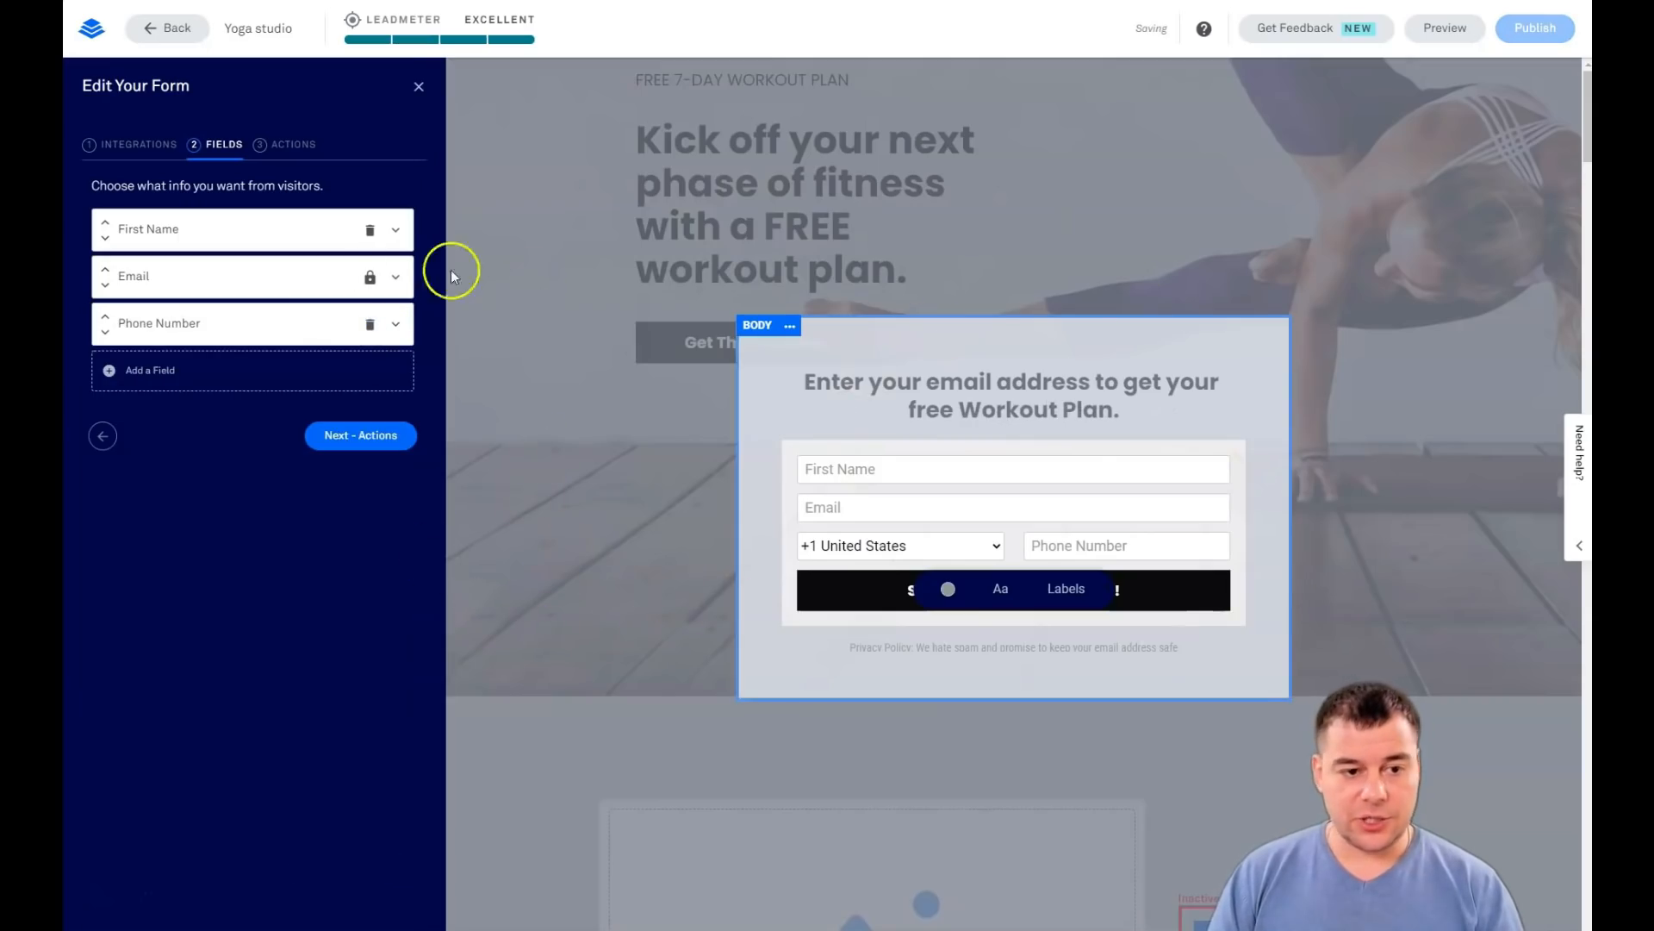
pyautogui.click(370, 325)
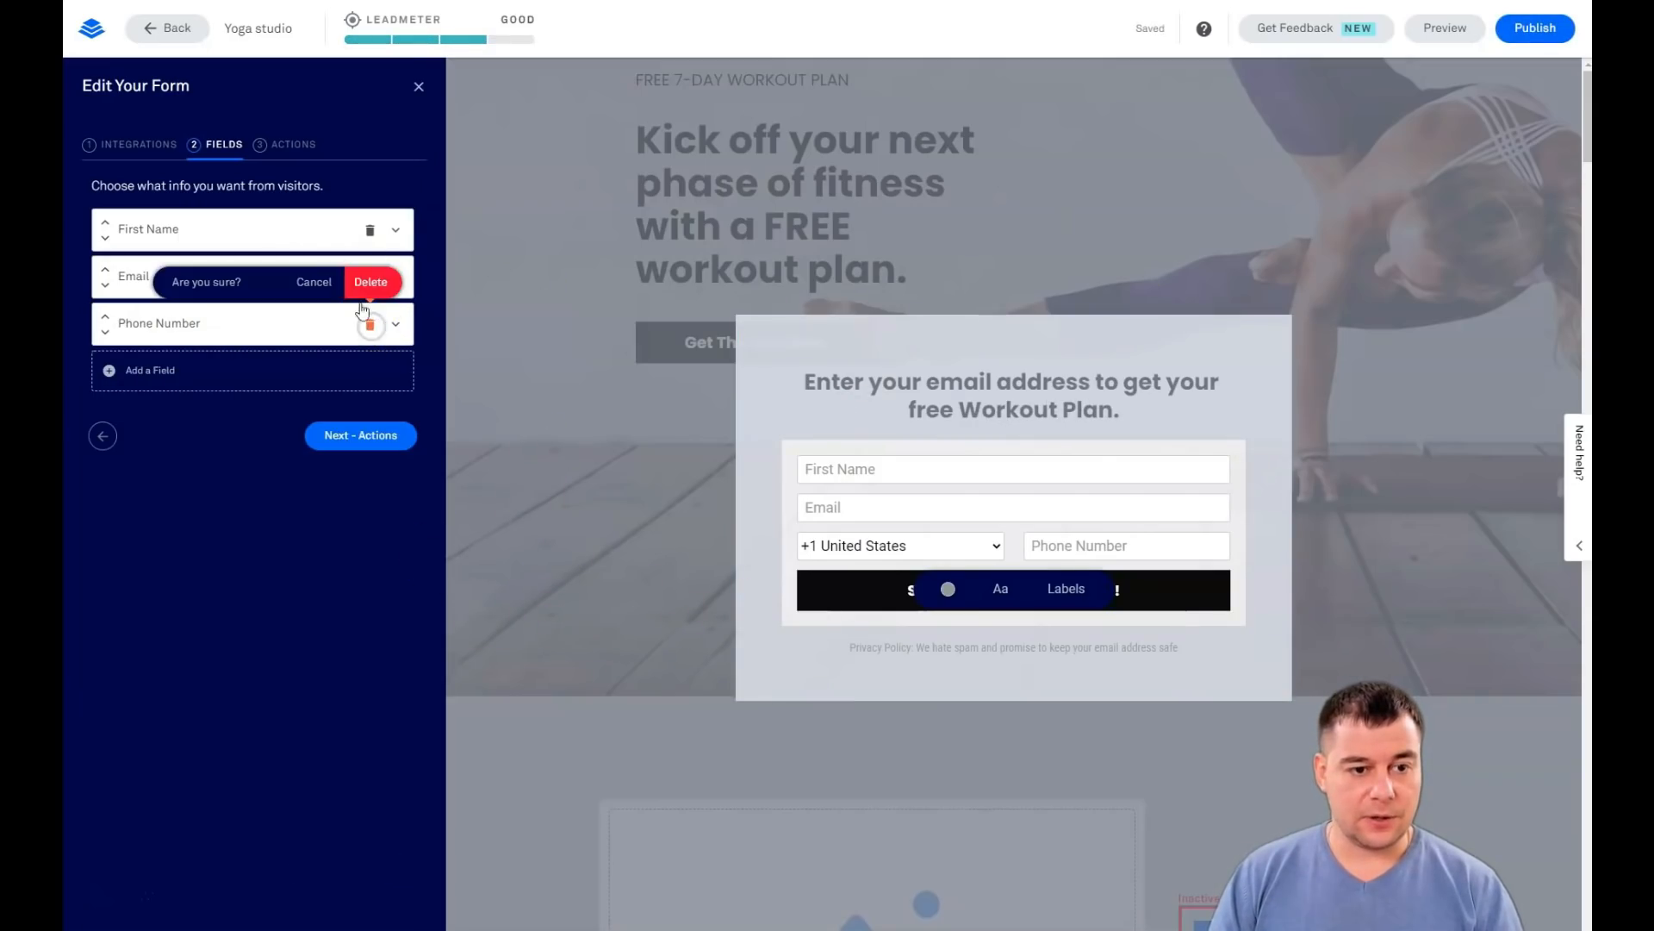
pyautogui.click(369, 283)
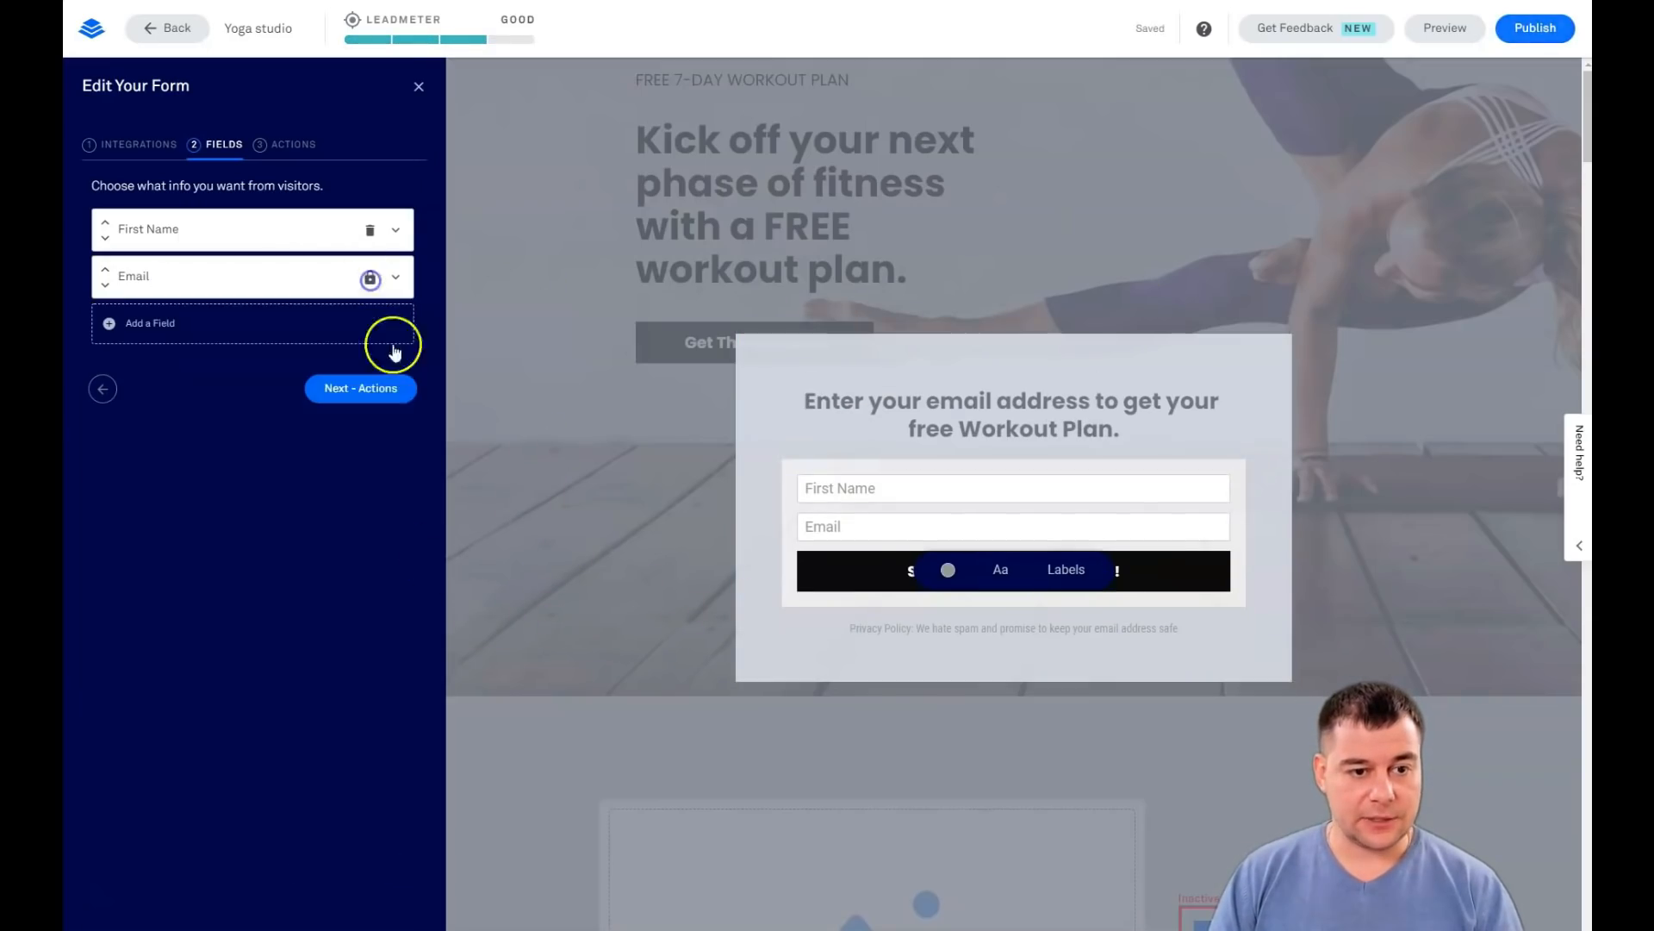
# Step: Examine the form's after-submission actions, including the visitor destination and lead magnet options, and leave the pop-up editor
pyautogui.click(290, 148)
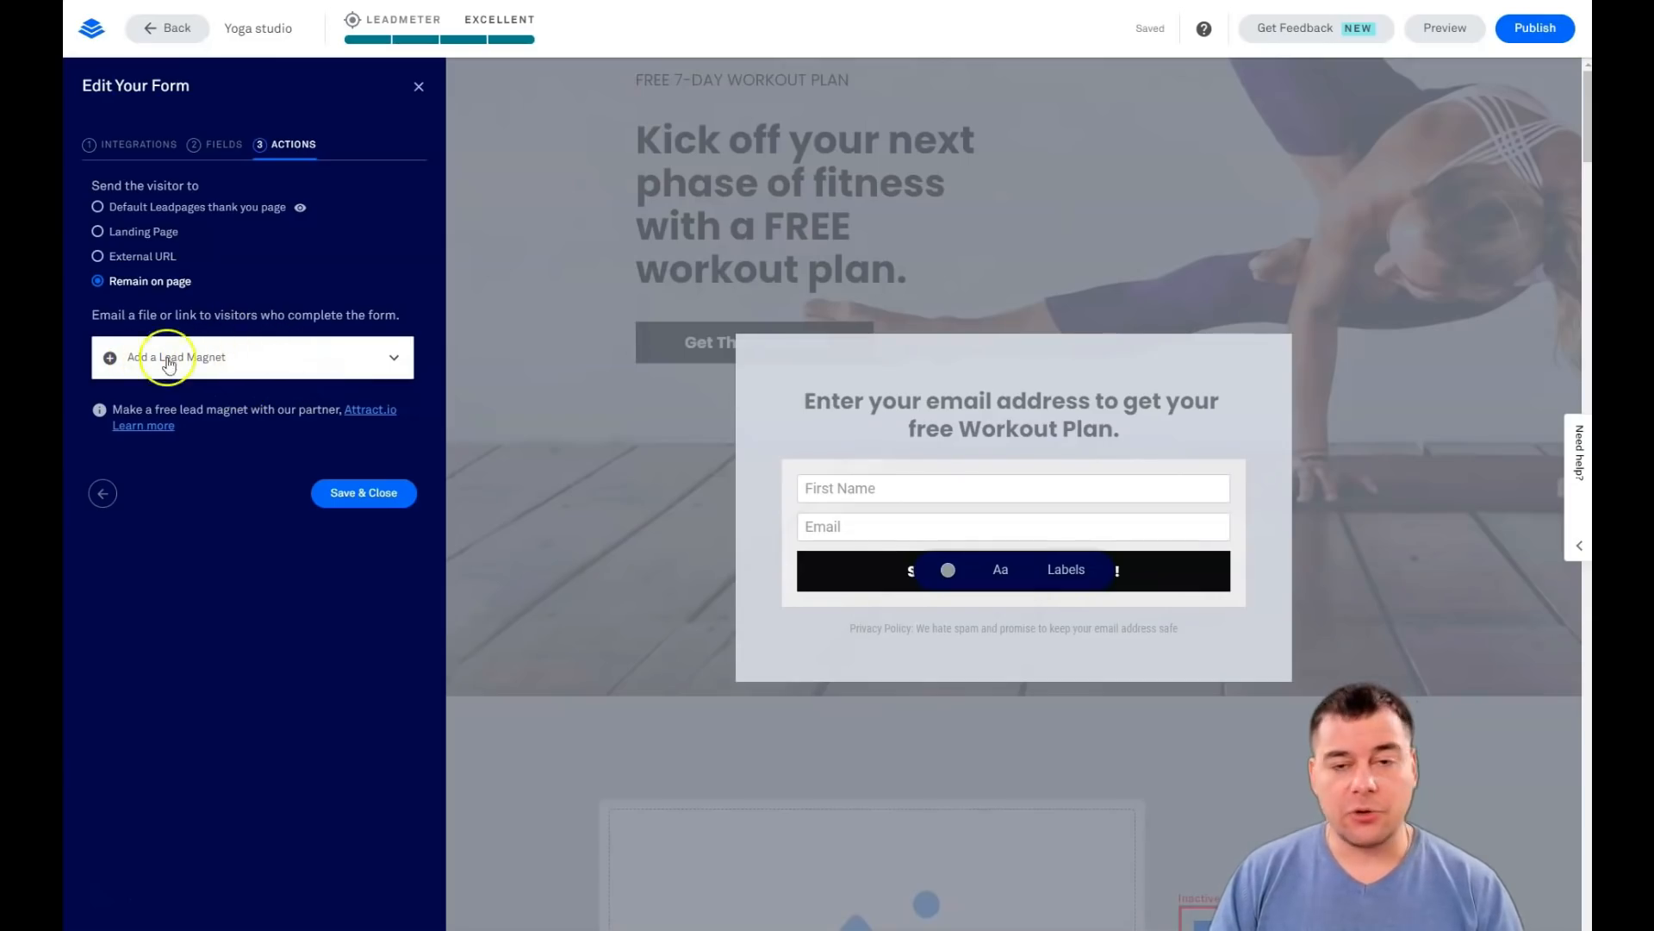
pyautogui.click(419, 89)
pyautogui.click(329, 226)
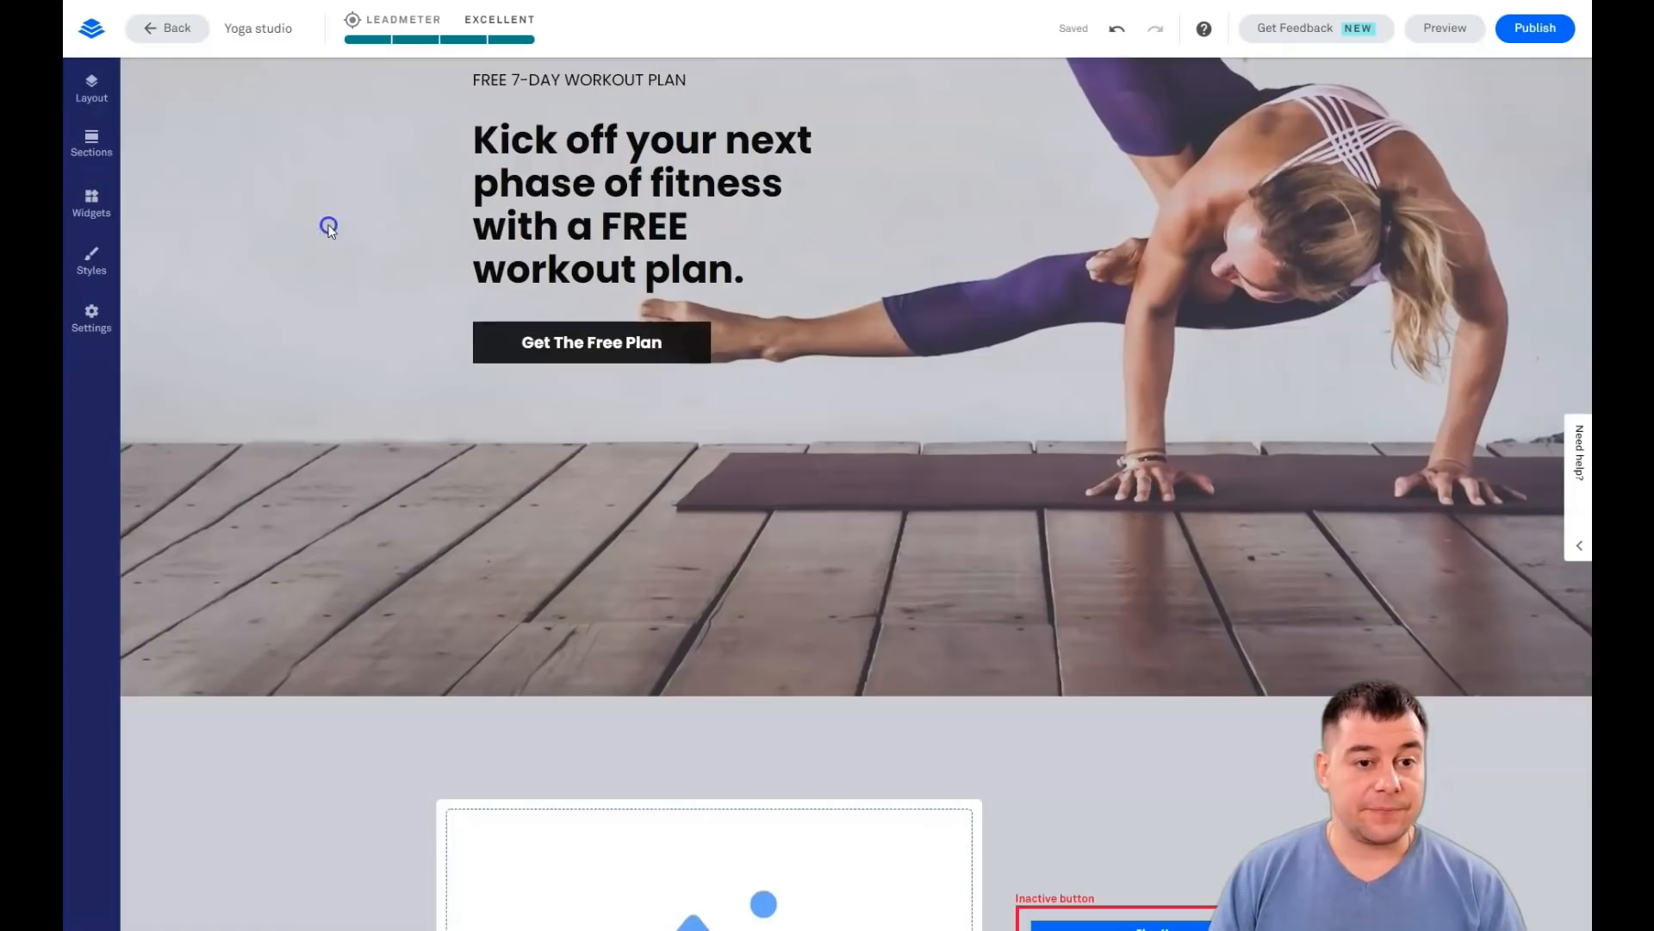
# Step: Delete the Blank 1 section with the image placeholder and the inactive Sign Up button
pyautogui.scroll(-5, 917, 462)
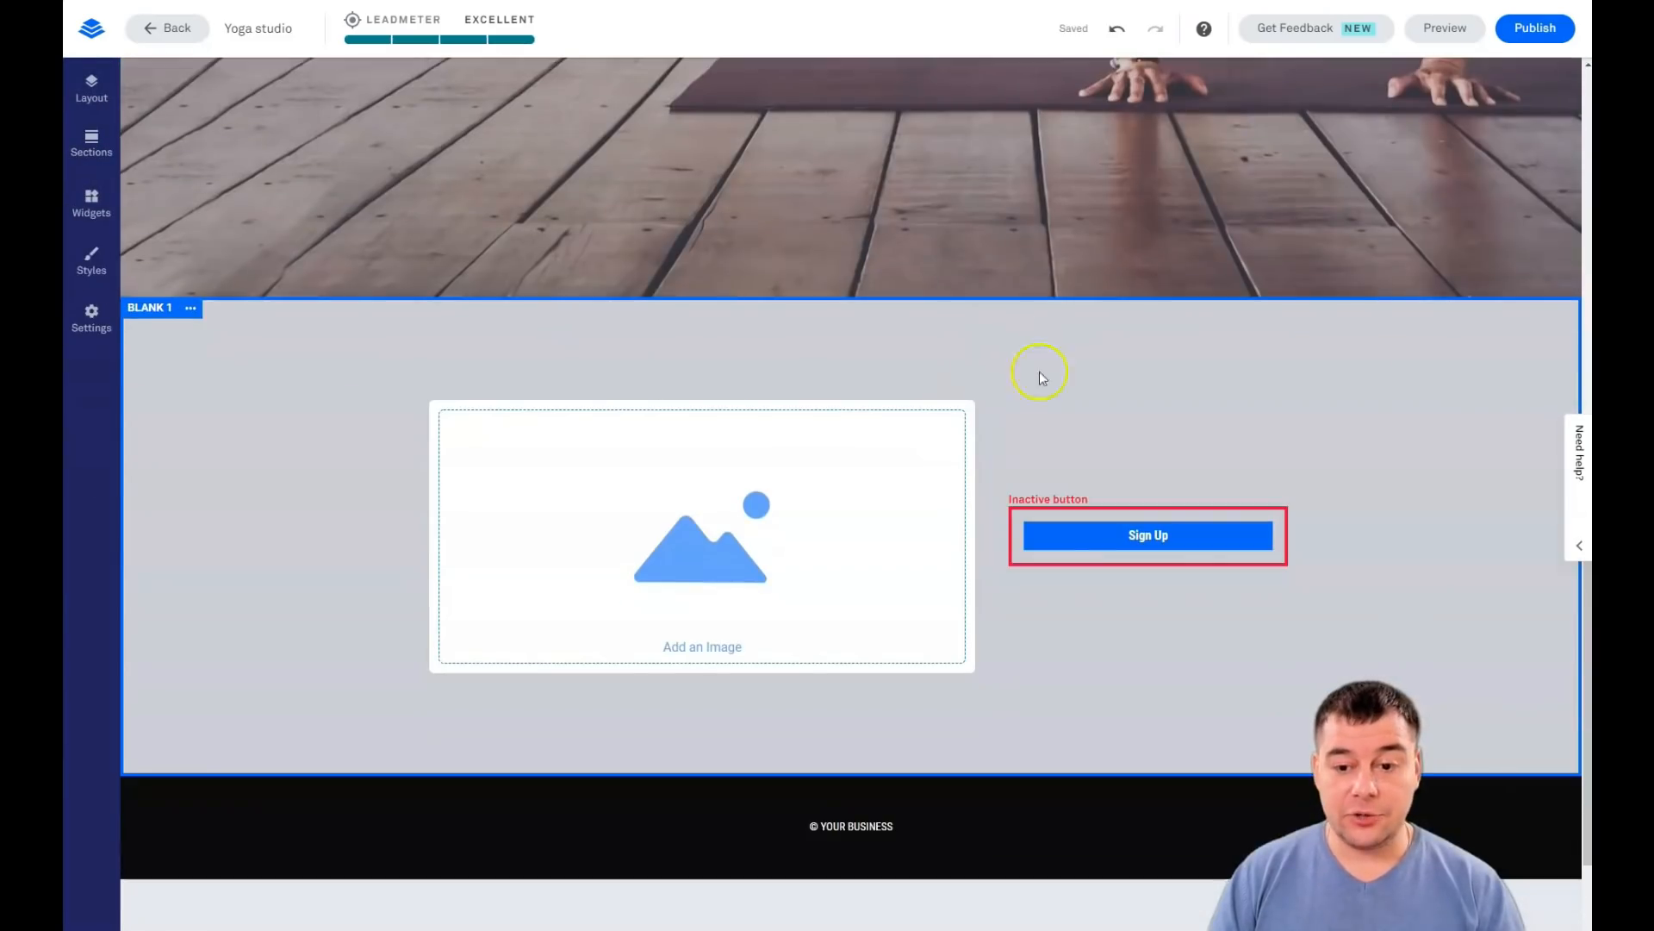
pyautogui.moveTo(1090, 530)
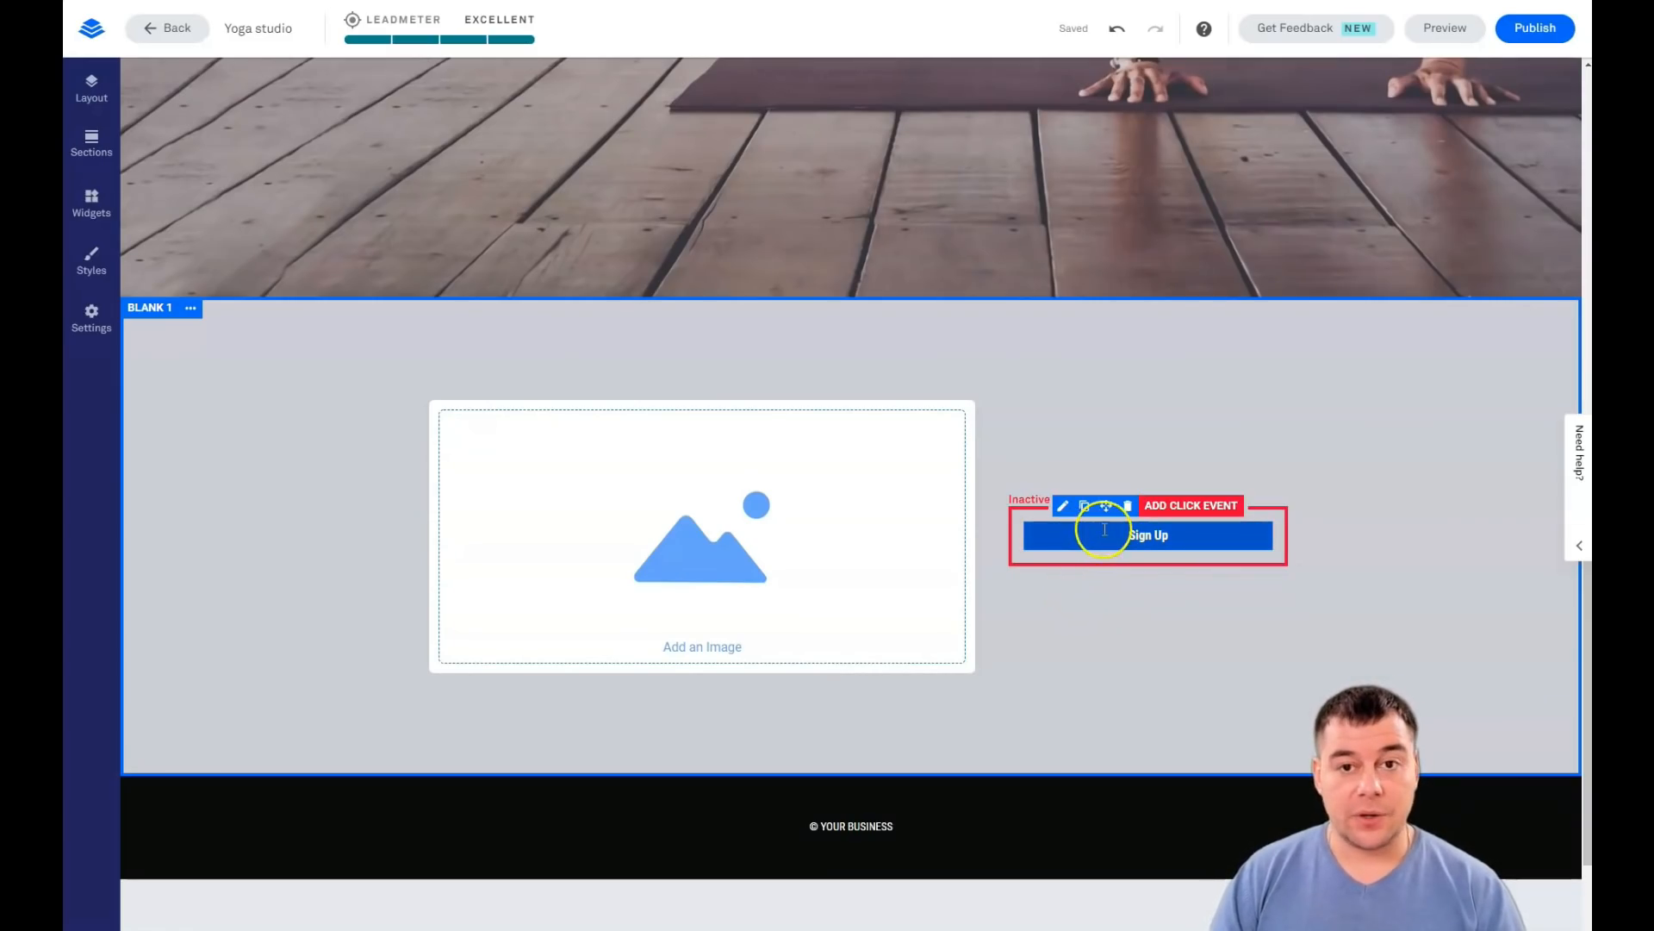
pyautogui.scroll(8, 1025, 601)
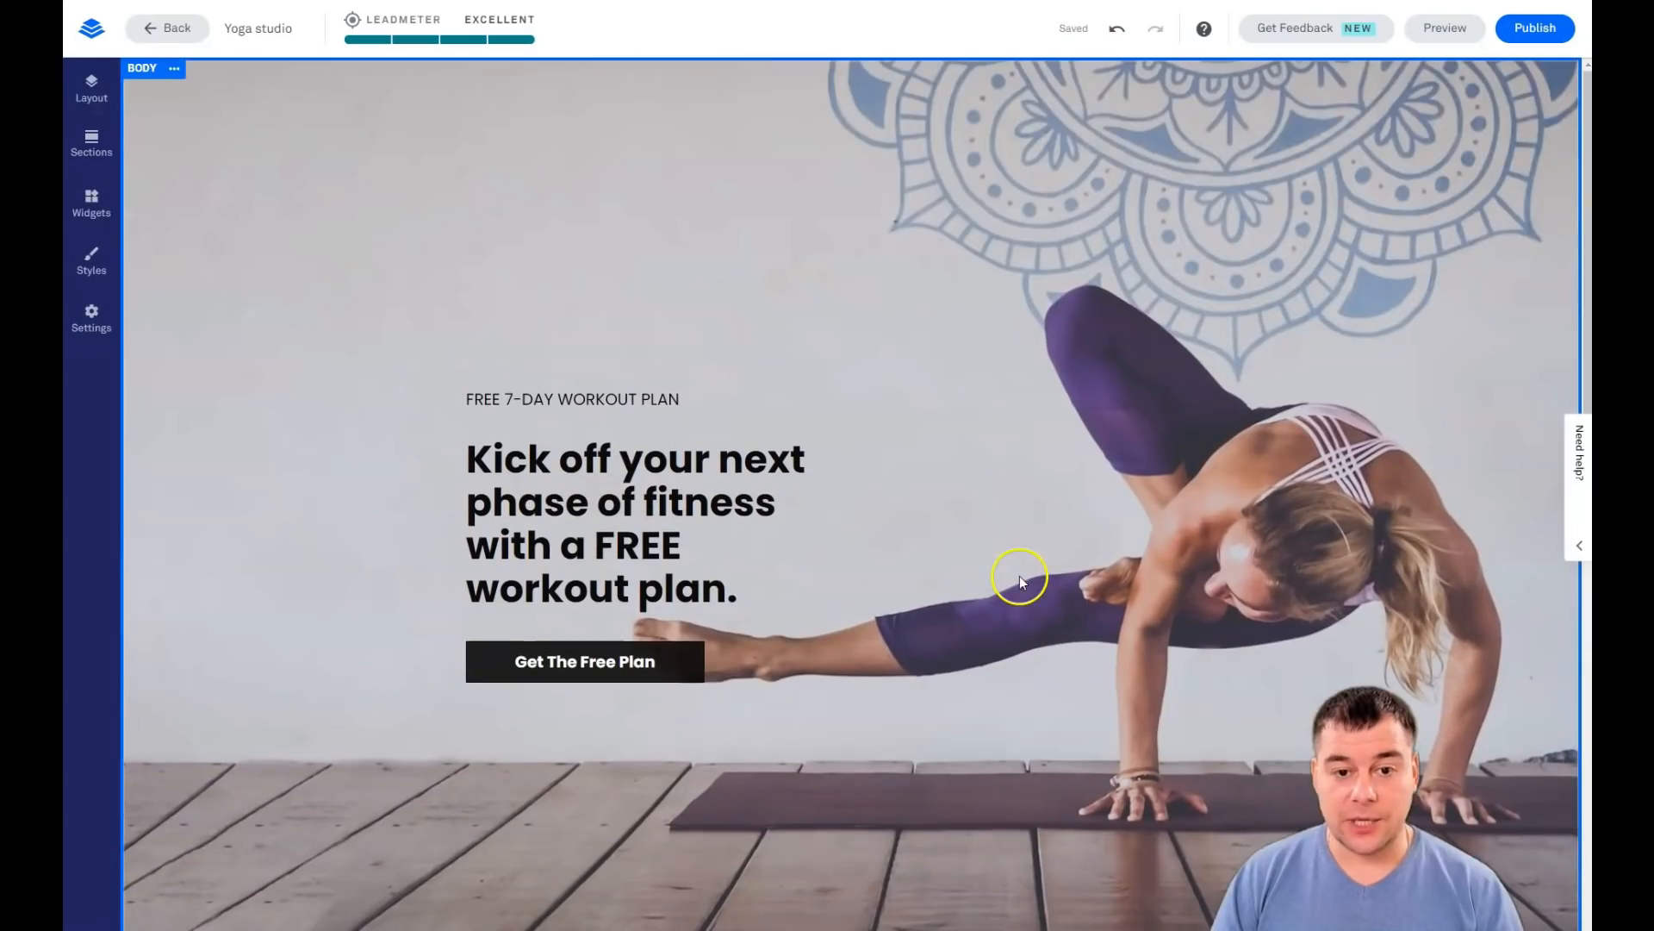
pyautogui.scroll(-8, 977, 663)
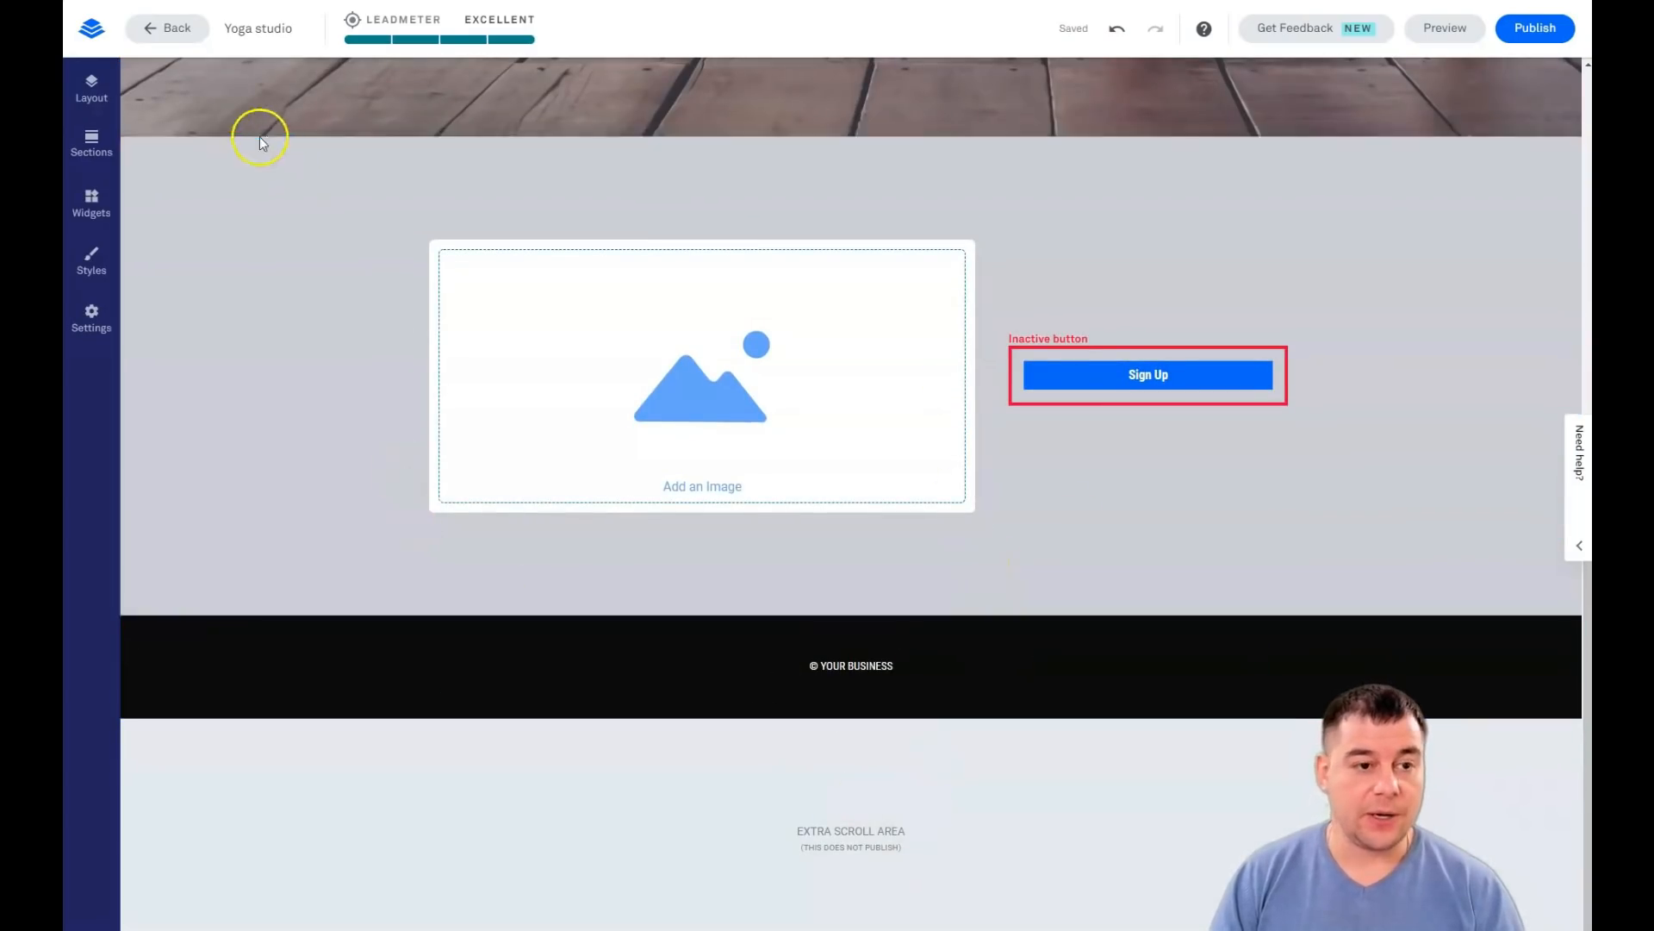
pyautogui.click(189, 149)
pyautogui.click(240, 287)
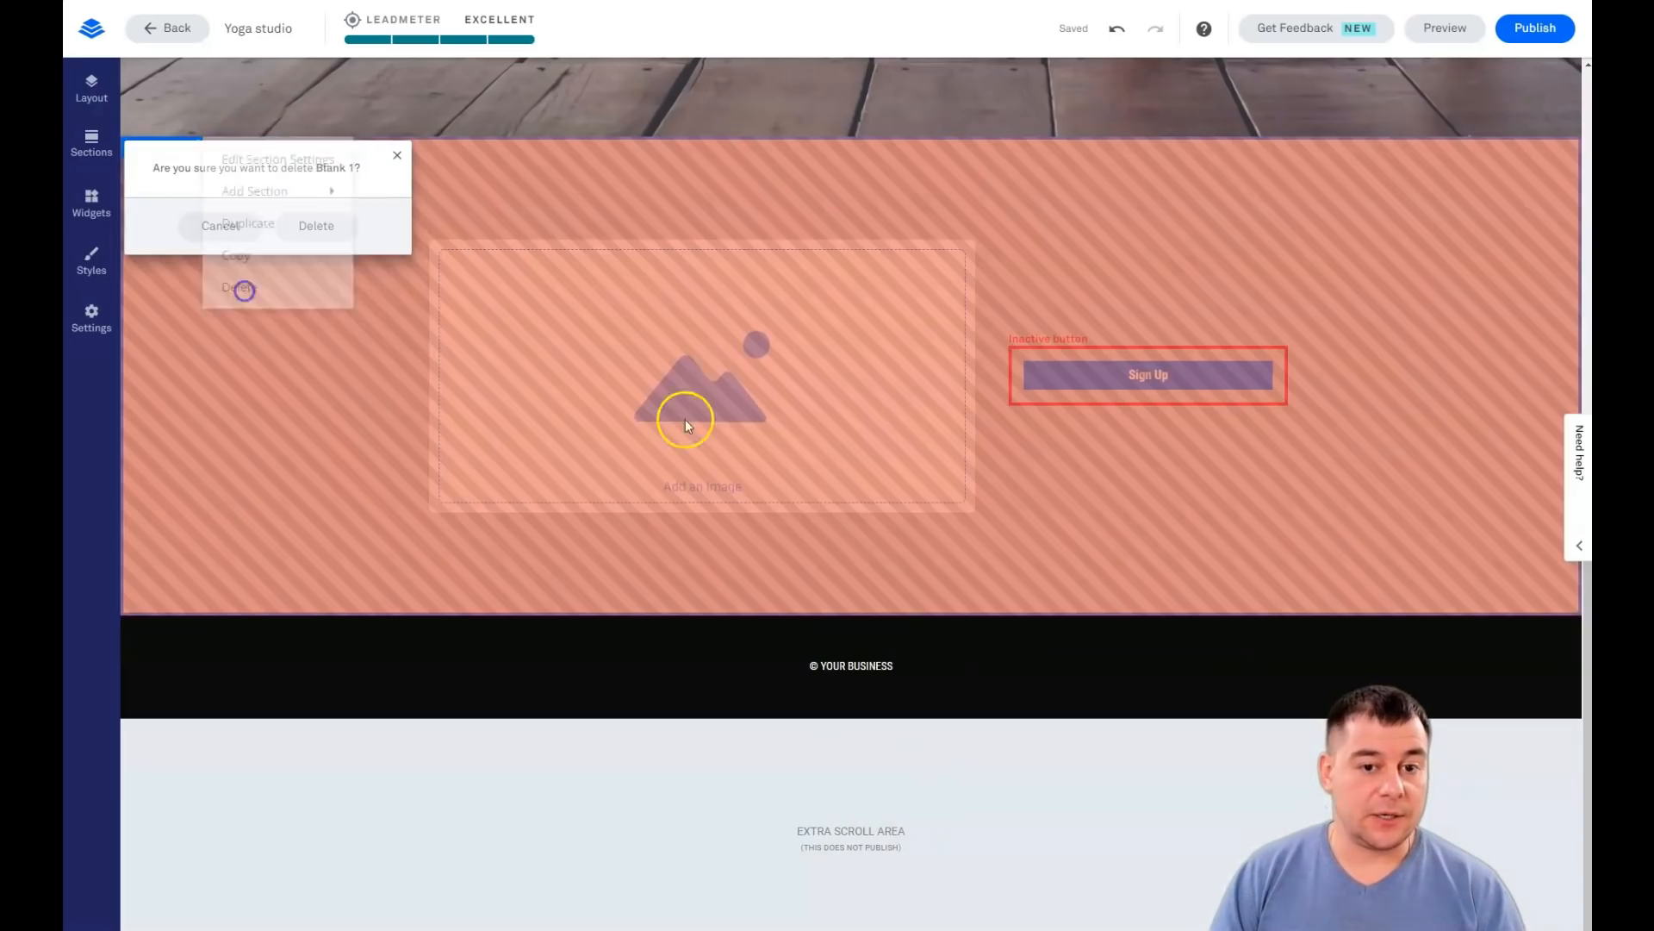
pyautogui.click(317, 226)
pyautogui.scroll(5, 905, 498)
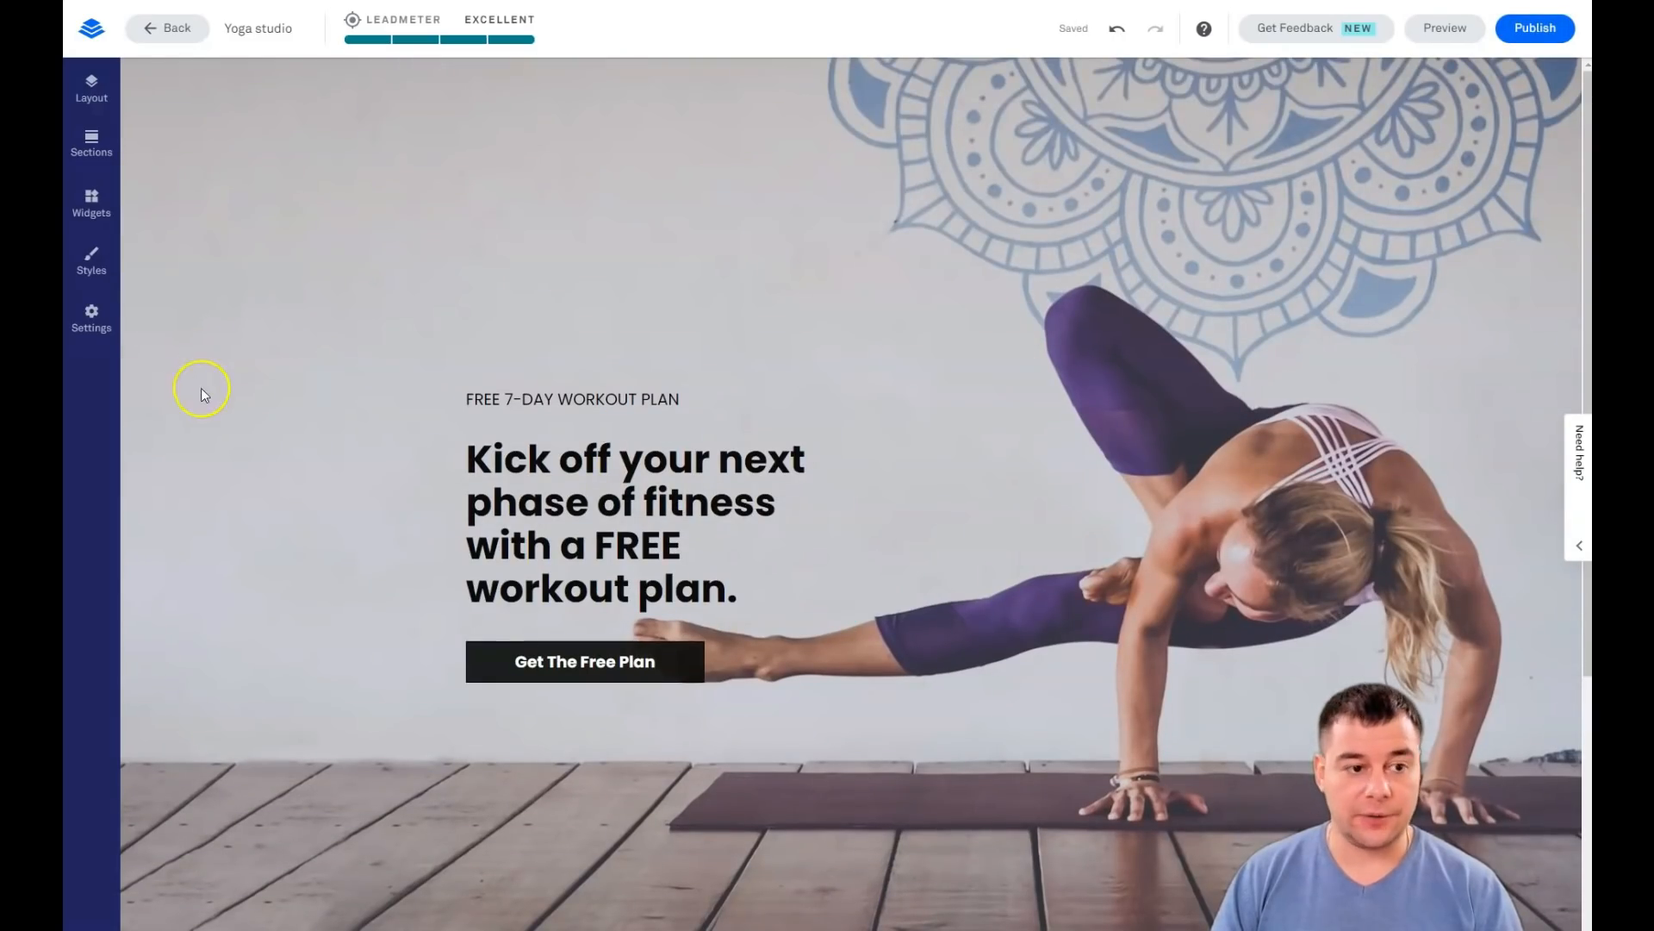
# Step: Review the page's SEO, social, analytics and language settings without changing them
pyautogui.click(91, 317)
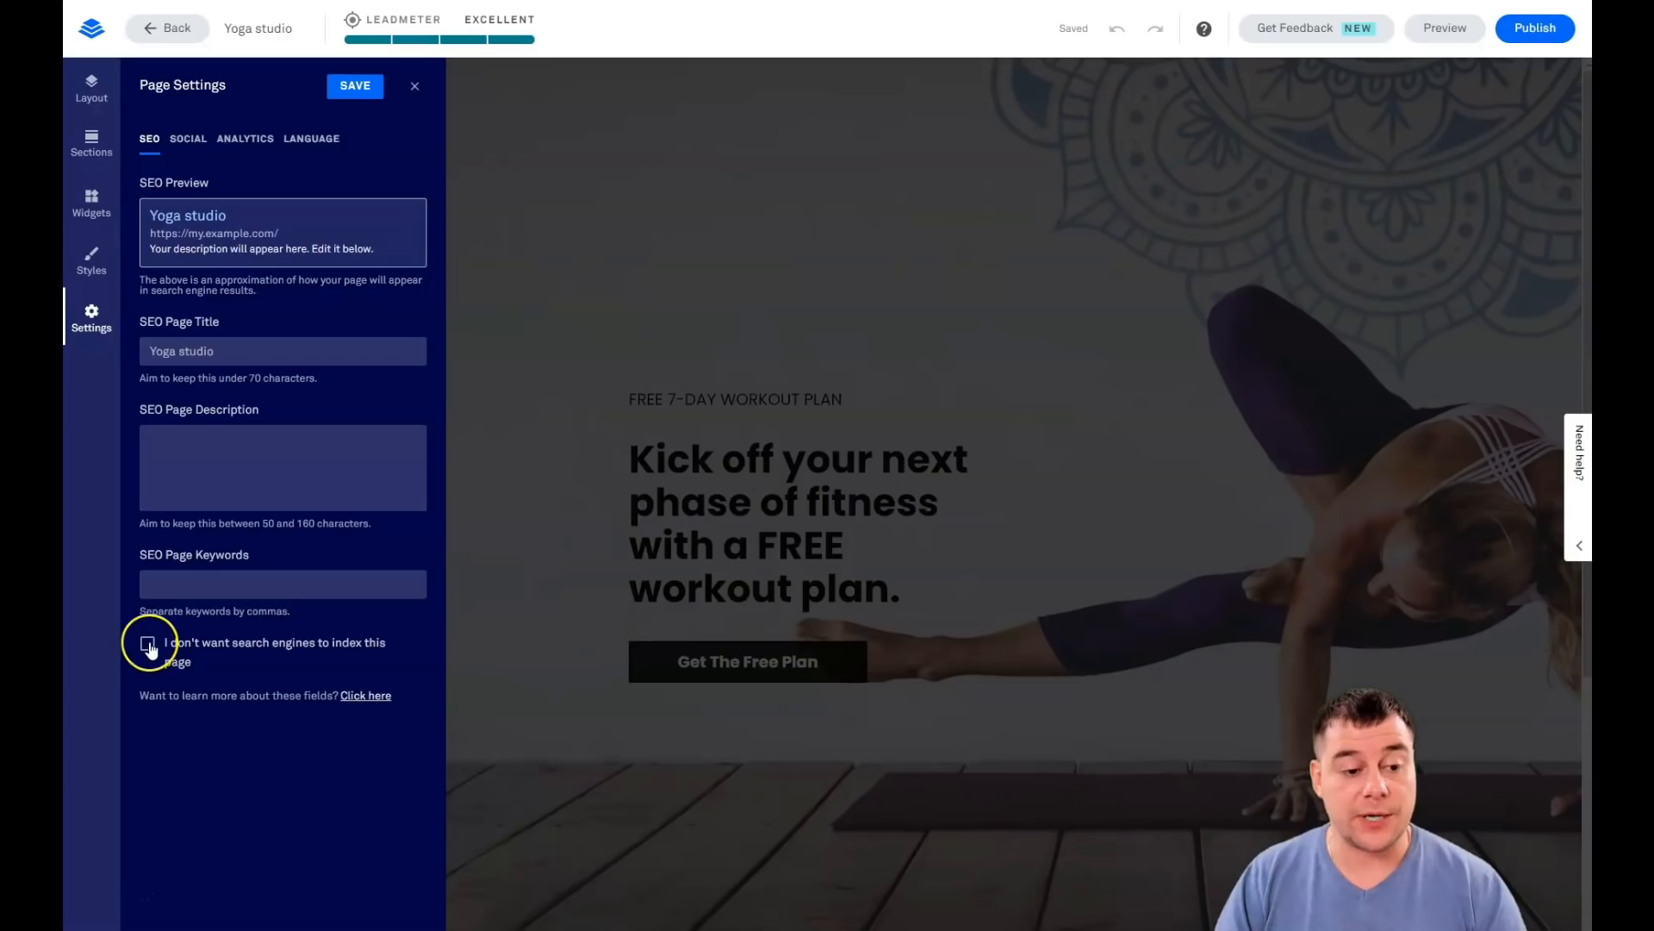
pyautogui.click(186, 154)
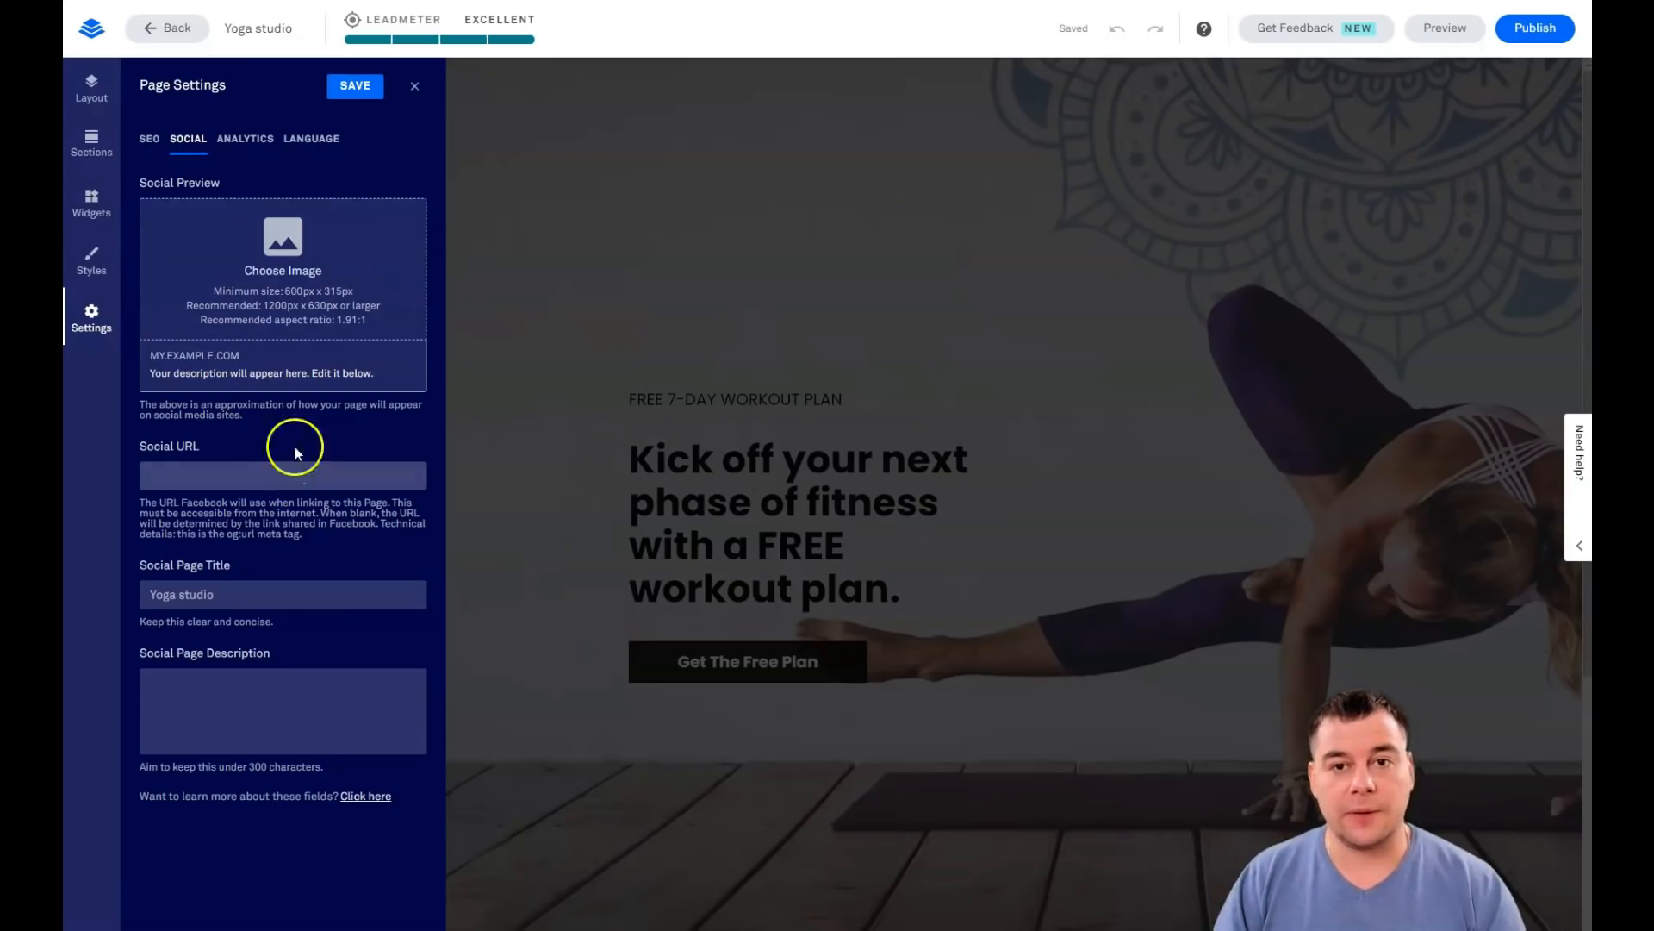
pyautogui.click(244, 139)
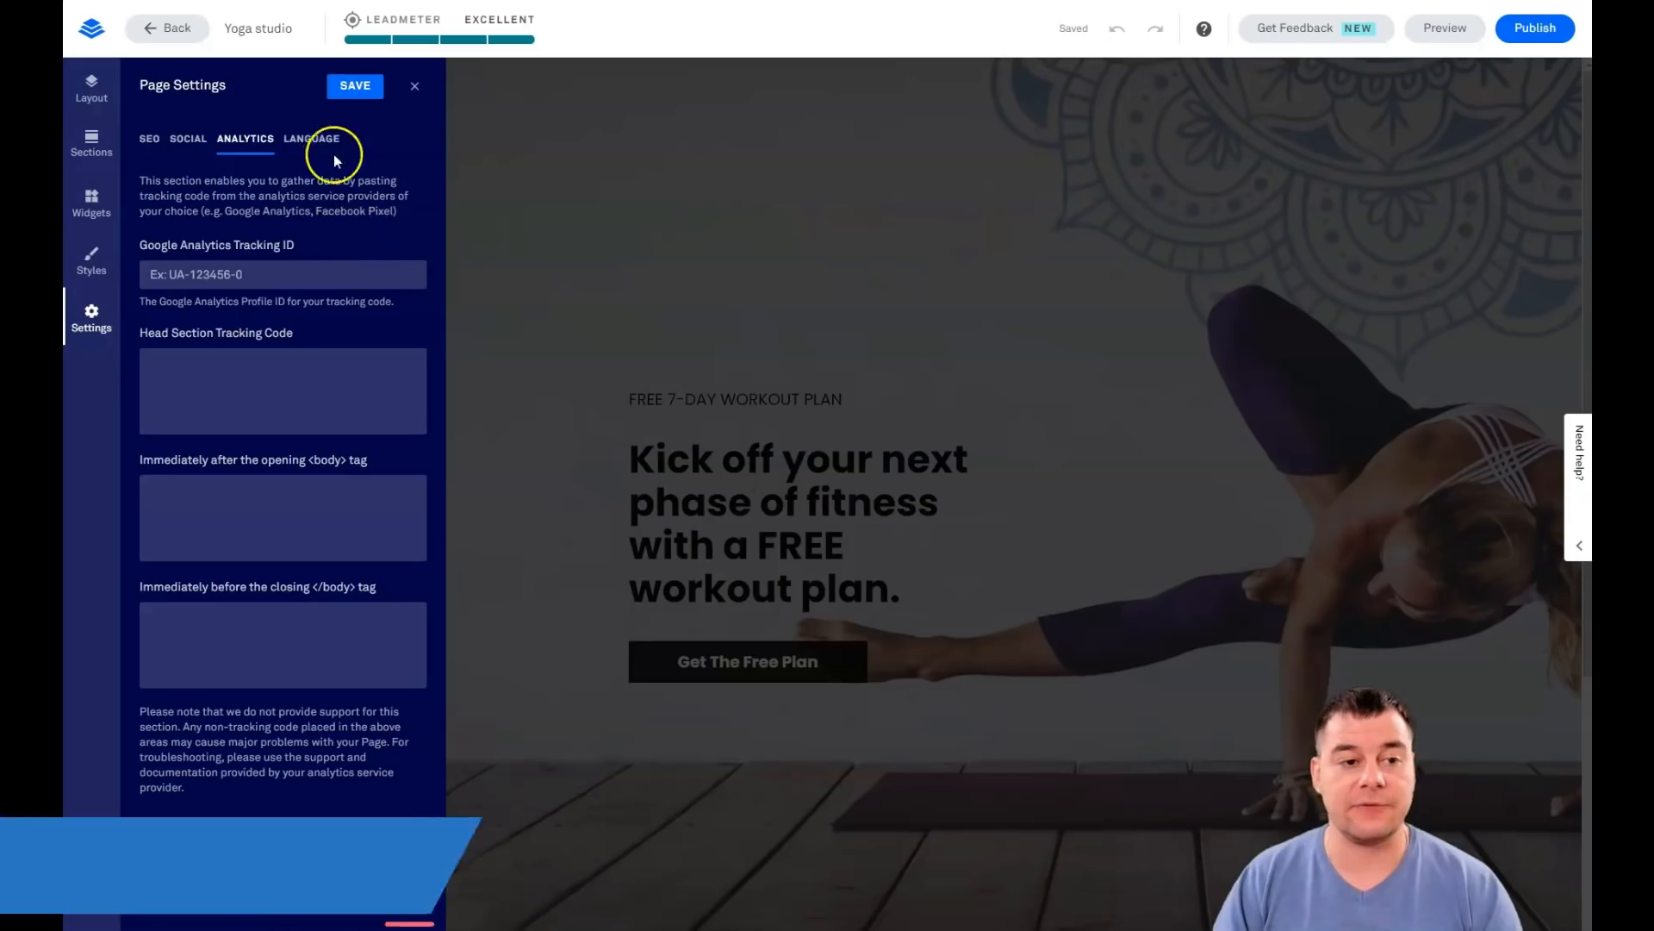
pyautogui.click(310, 151)
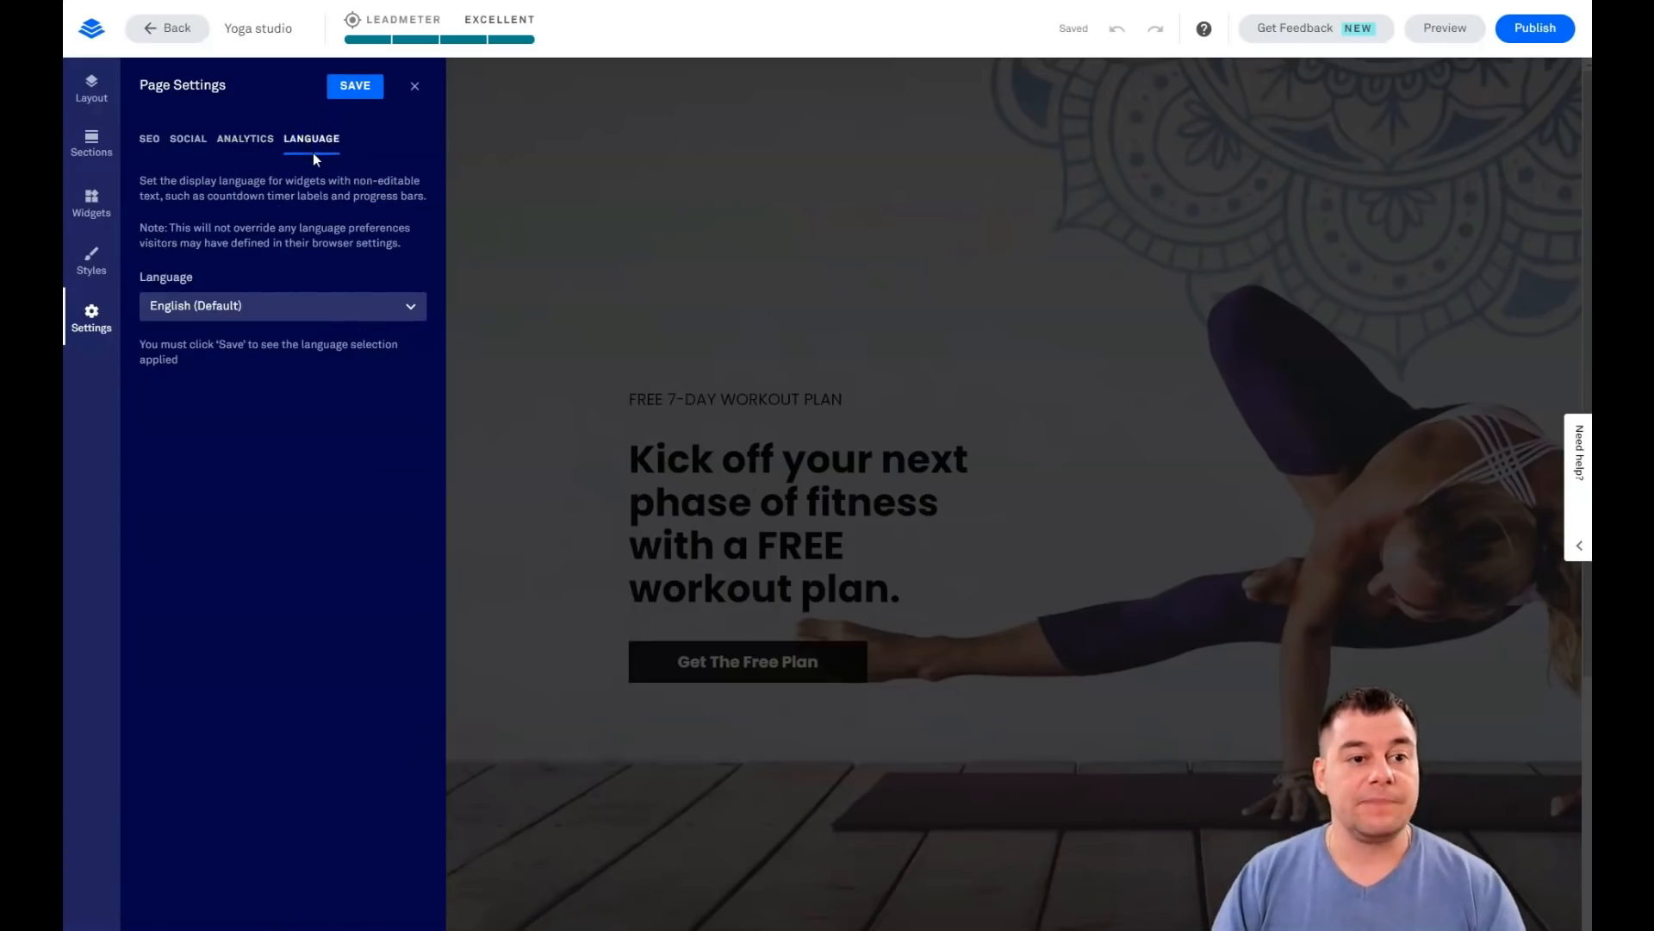
pyautogui.click(413, 86)
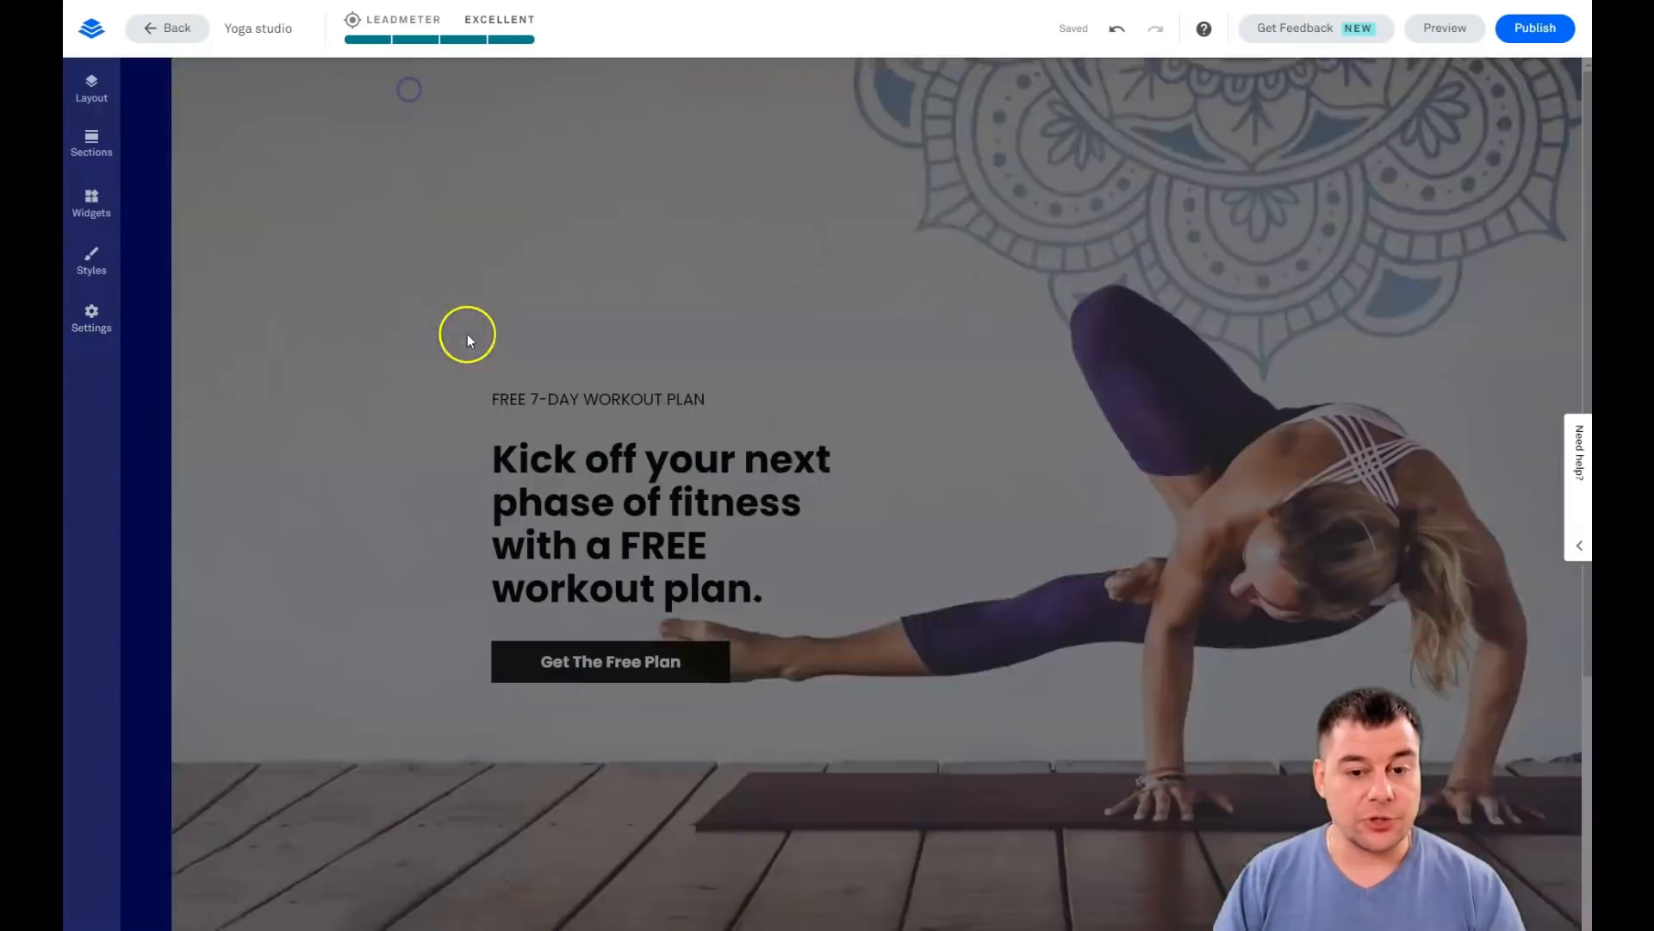
pyautogui.scroll(-1, 995, 462)
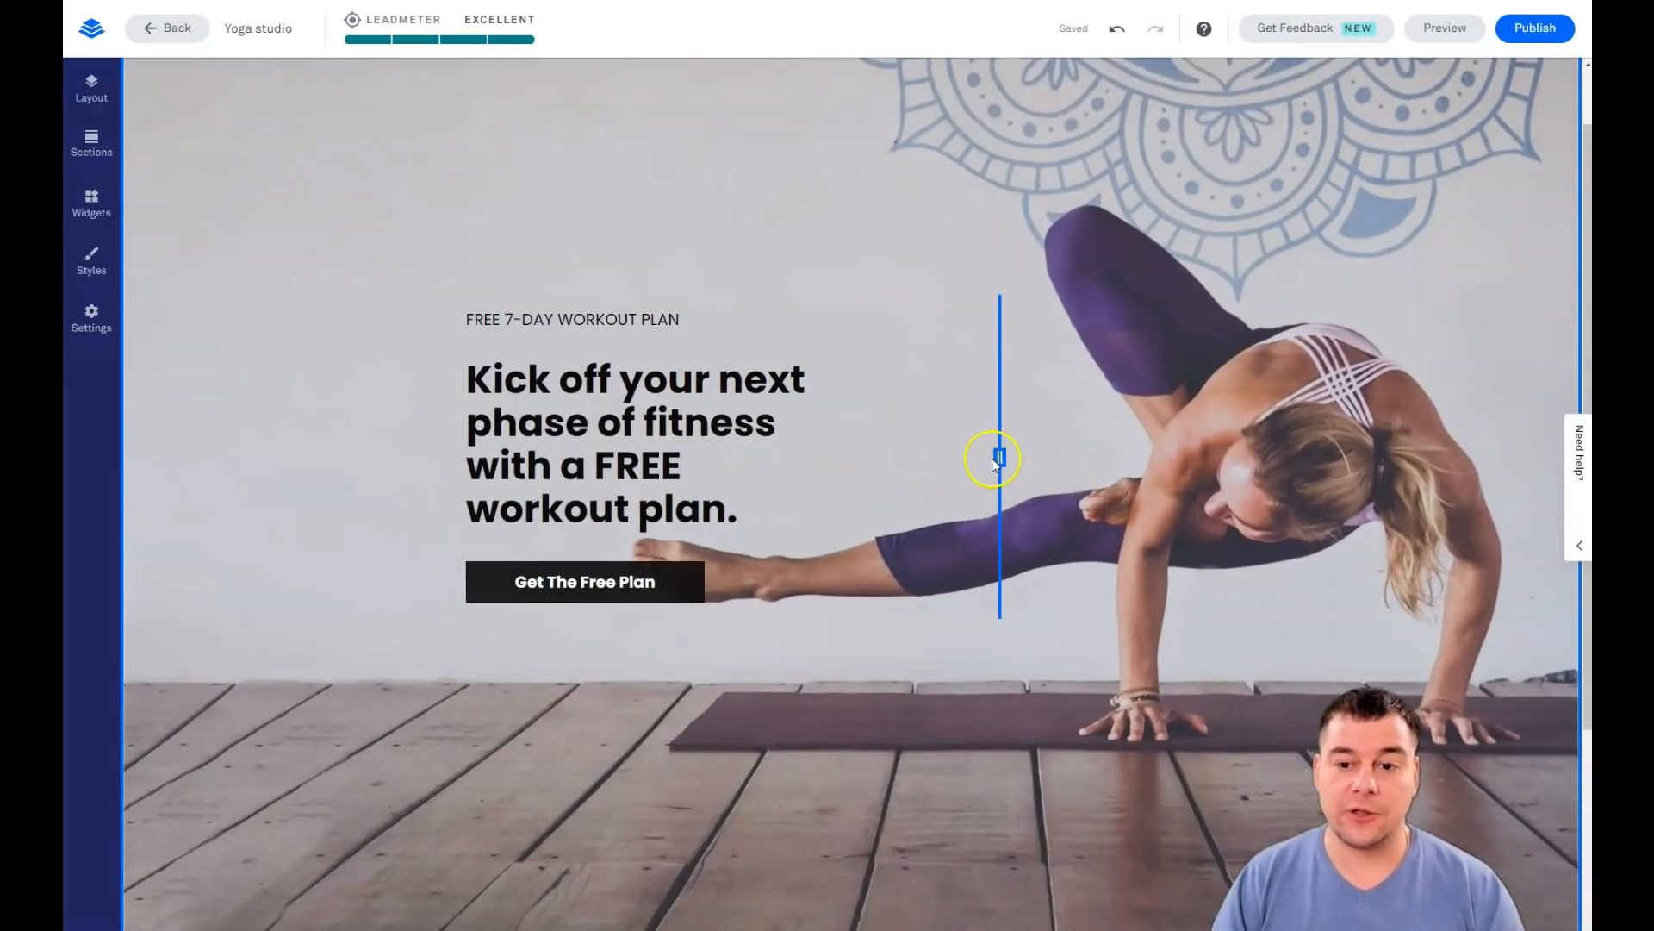
pyautogui.scroll(-4, 927, 396)
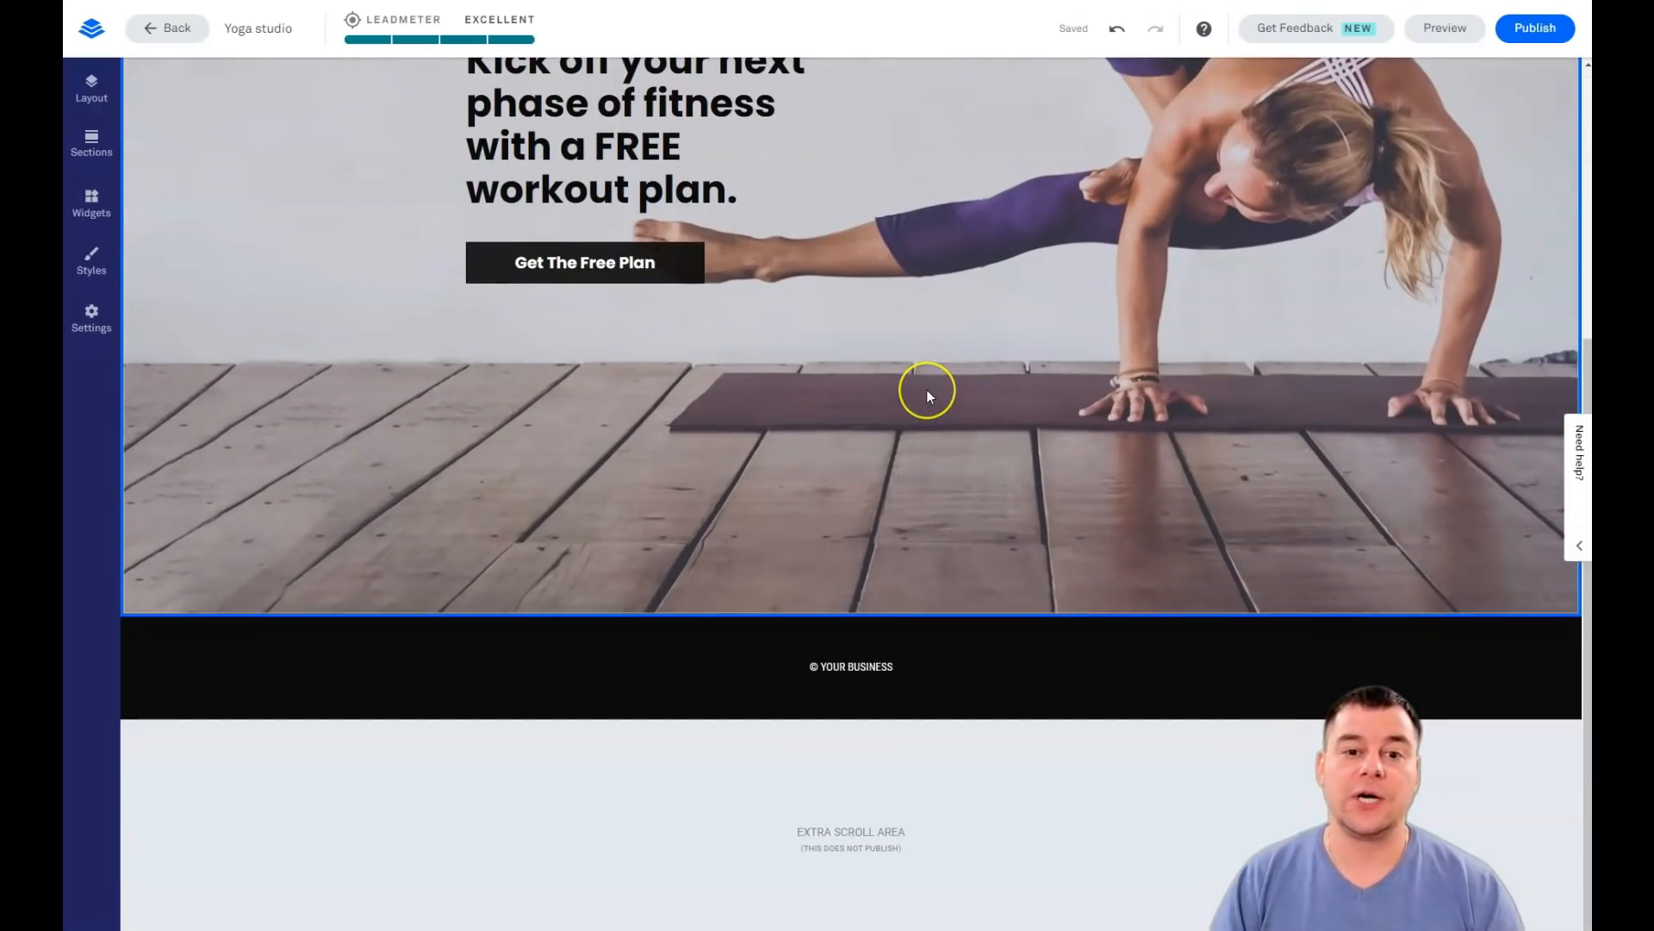
pyautogui.scroll(2, 927, 395)
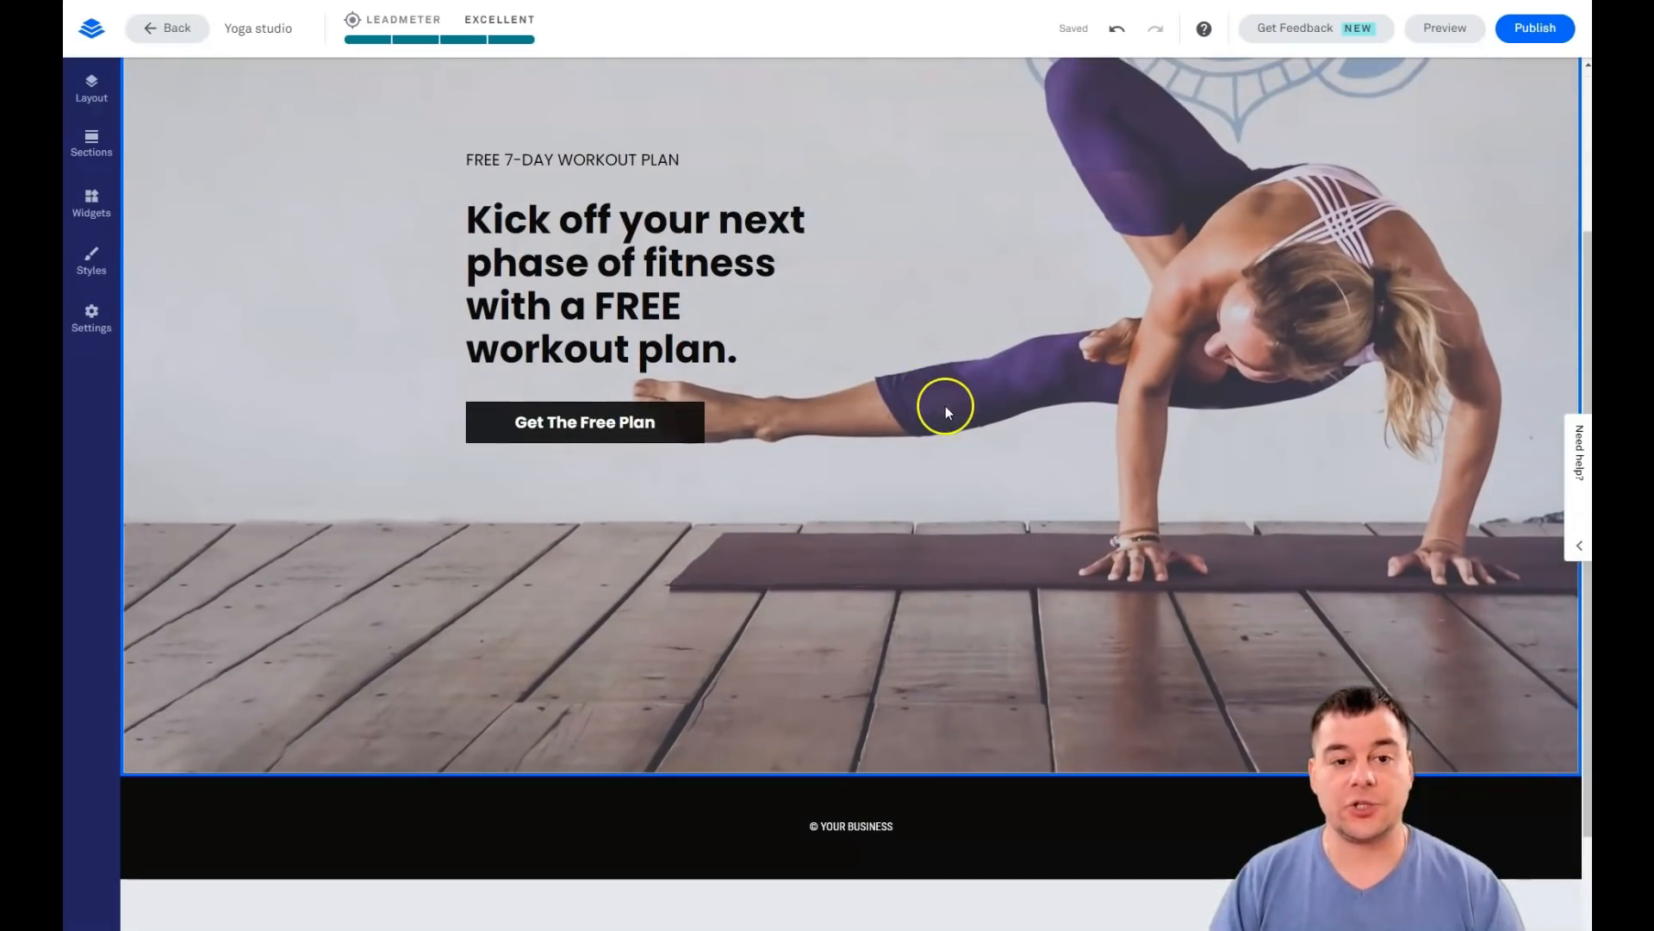
pyautogui.scroll(-2, 953, 414)
pyautogui.scroll(5, 953, 413)
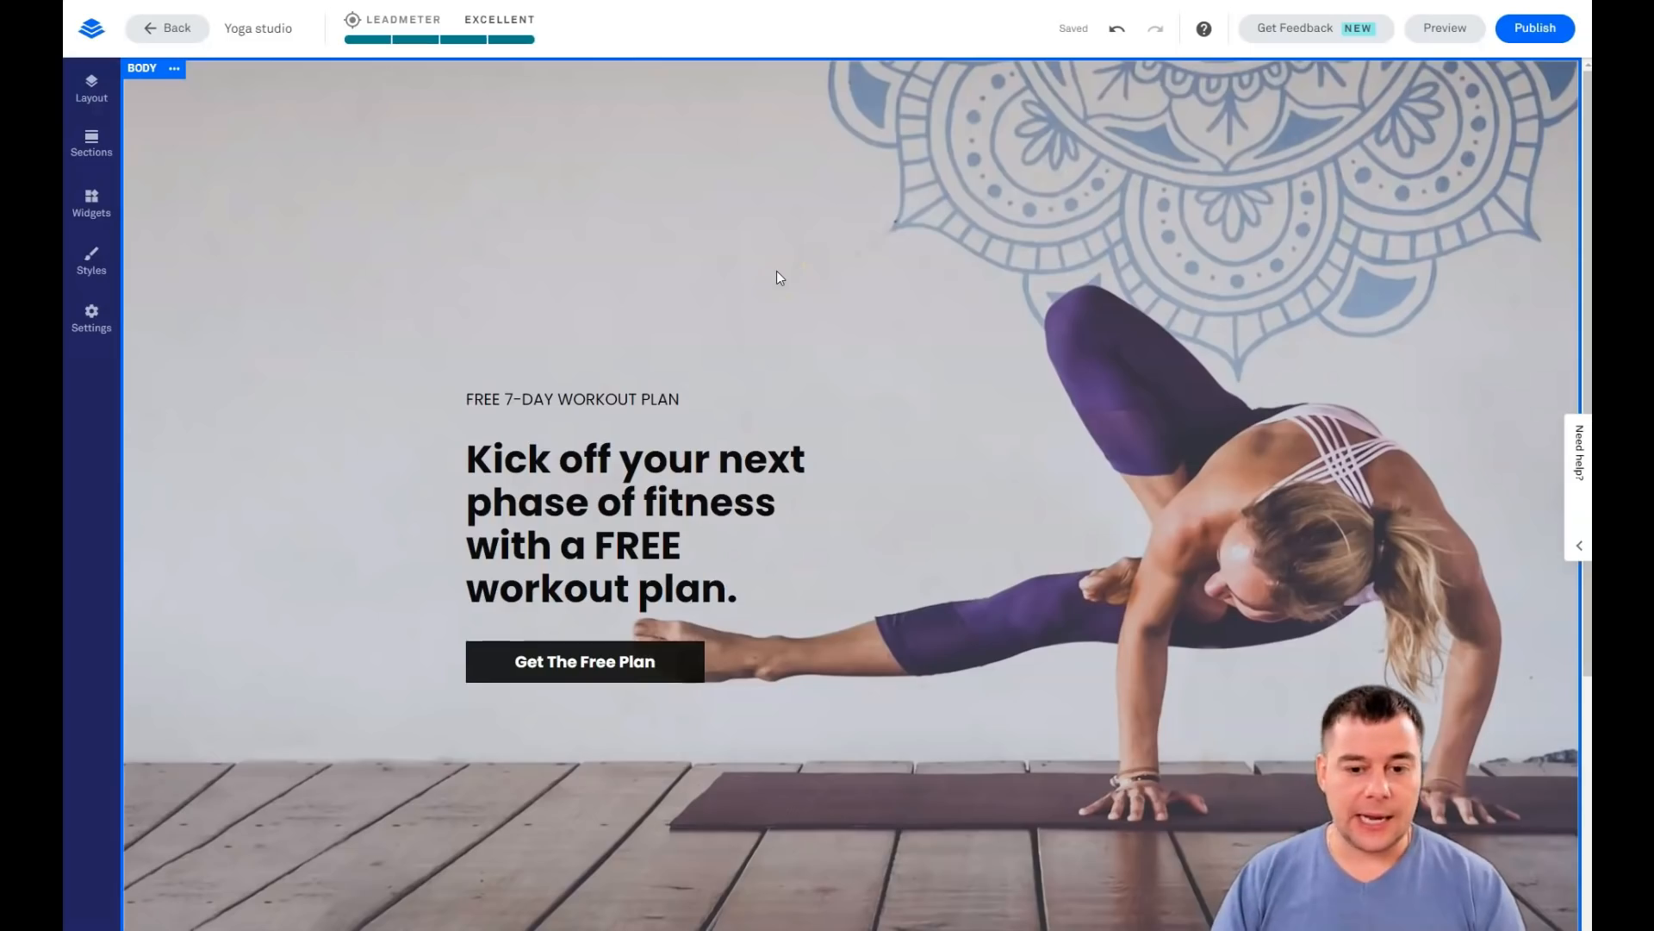
pyautogui.scroll(-1, 778, 271)
pyautogui.click(803, 286)
pyautogui.scroll(-1, 803, 285)
pyautogui.scroll(2, 909, 326)
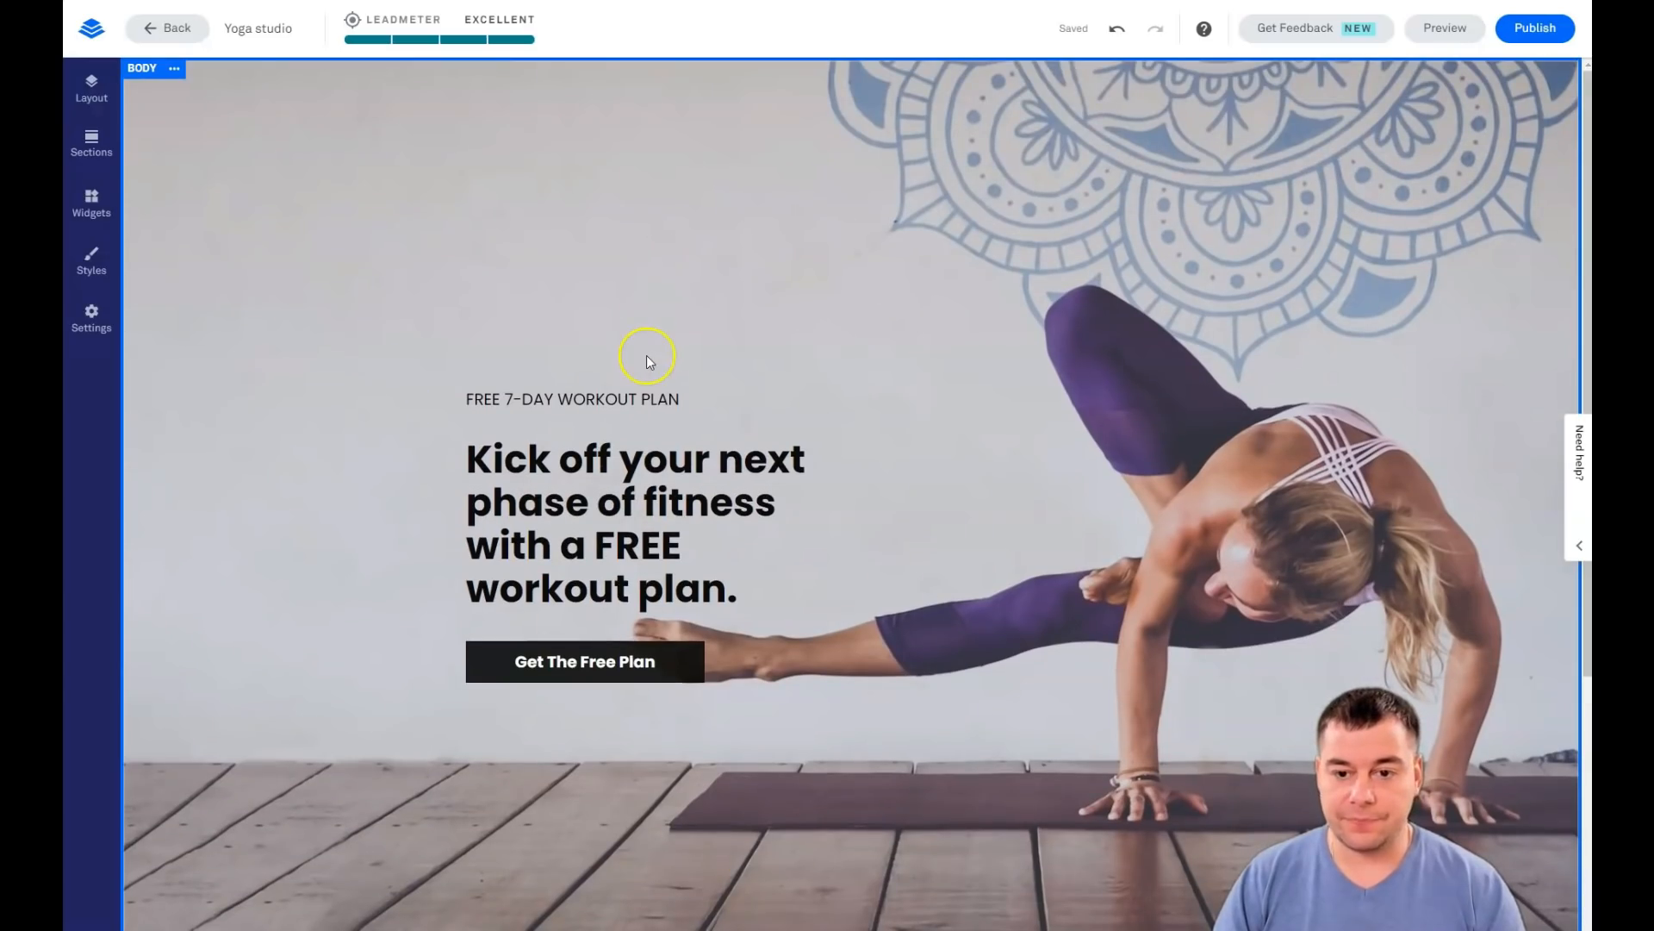
pyautogui.moveTo(778, 380)
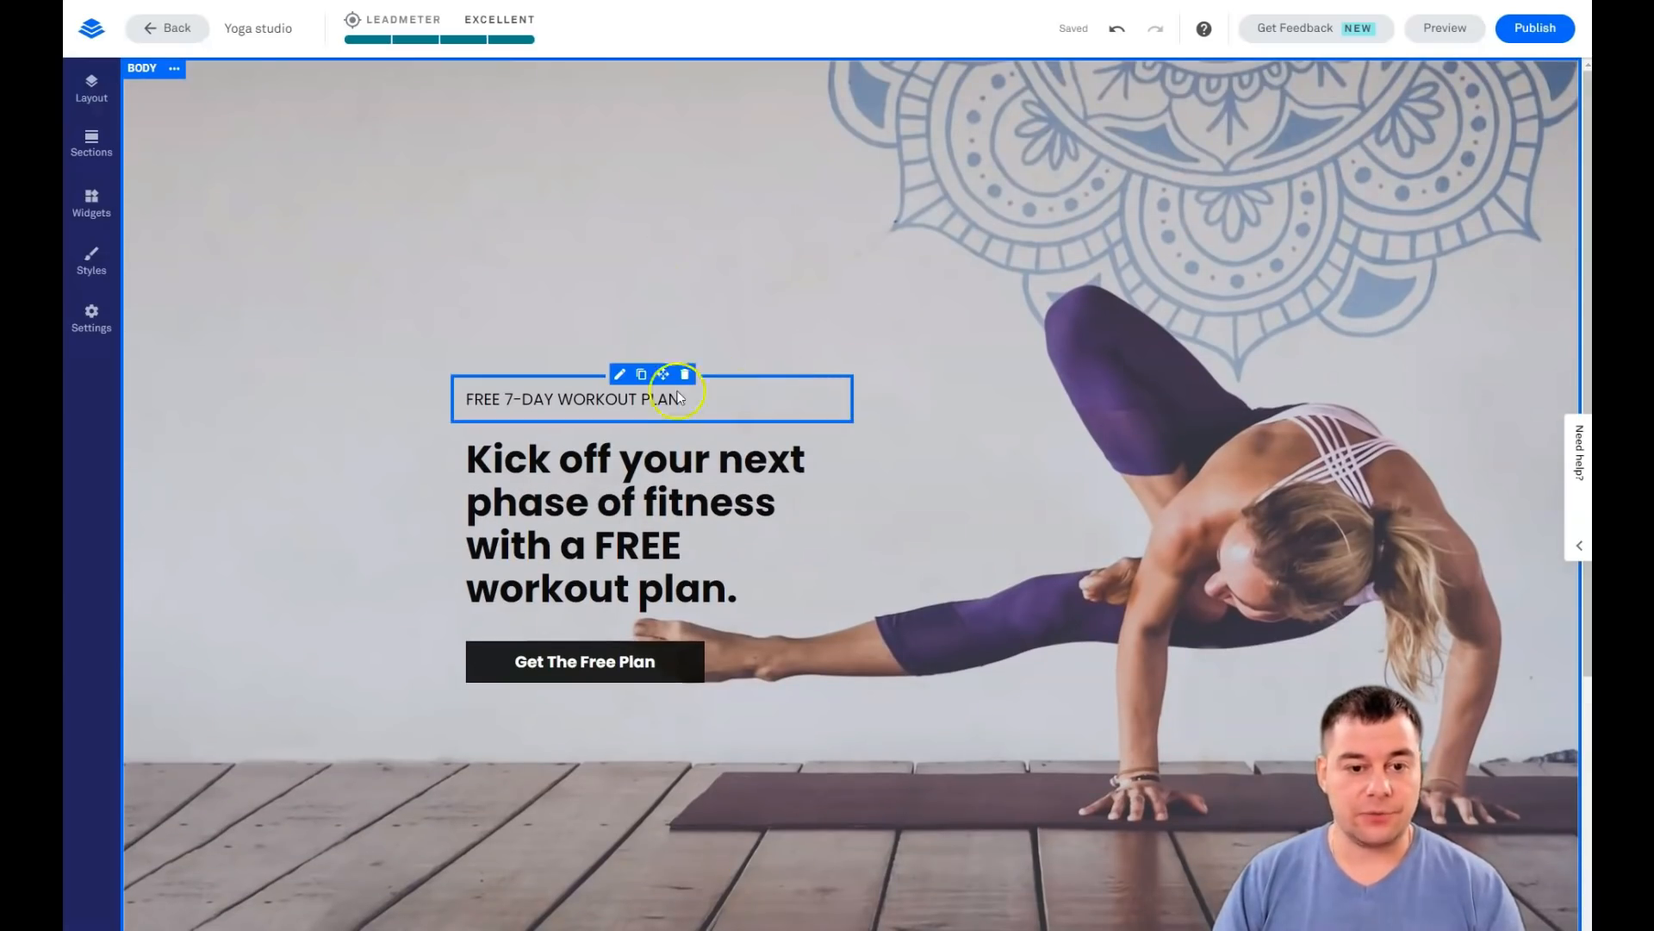
pyautogui.scroll(-2, 922, 417)
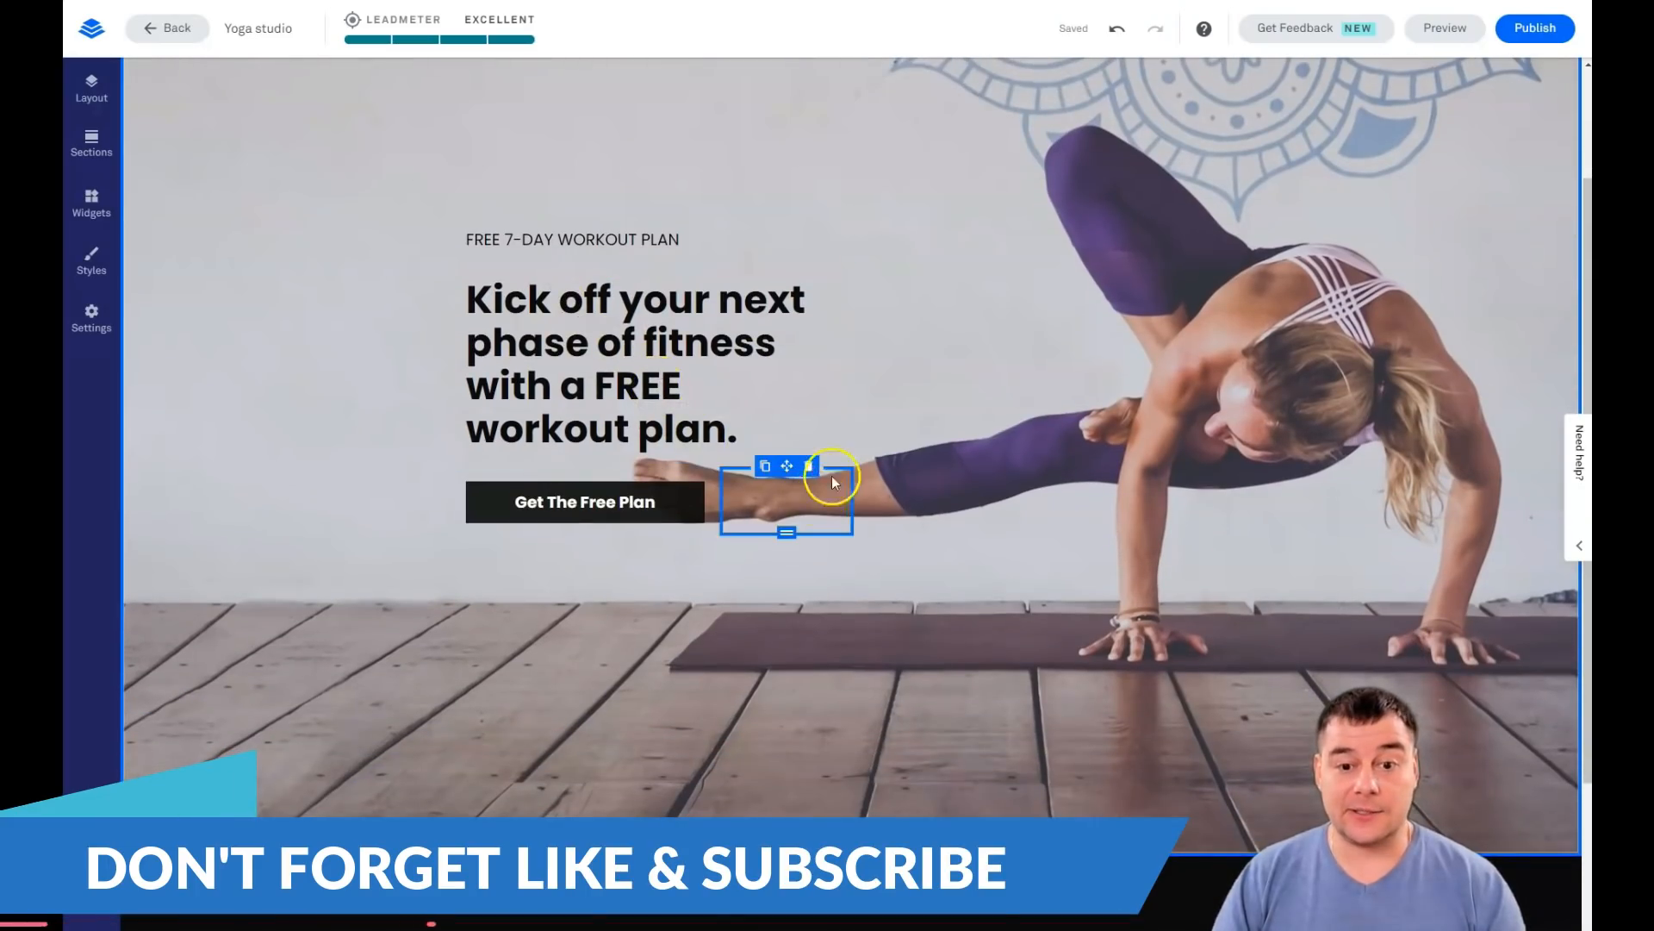
pyautogui.scroll(2, 977, 452)
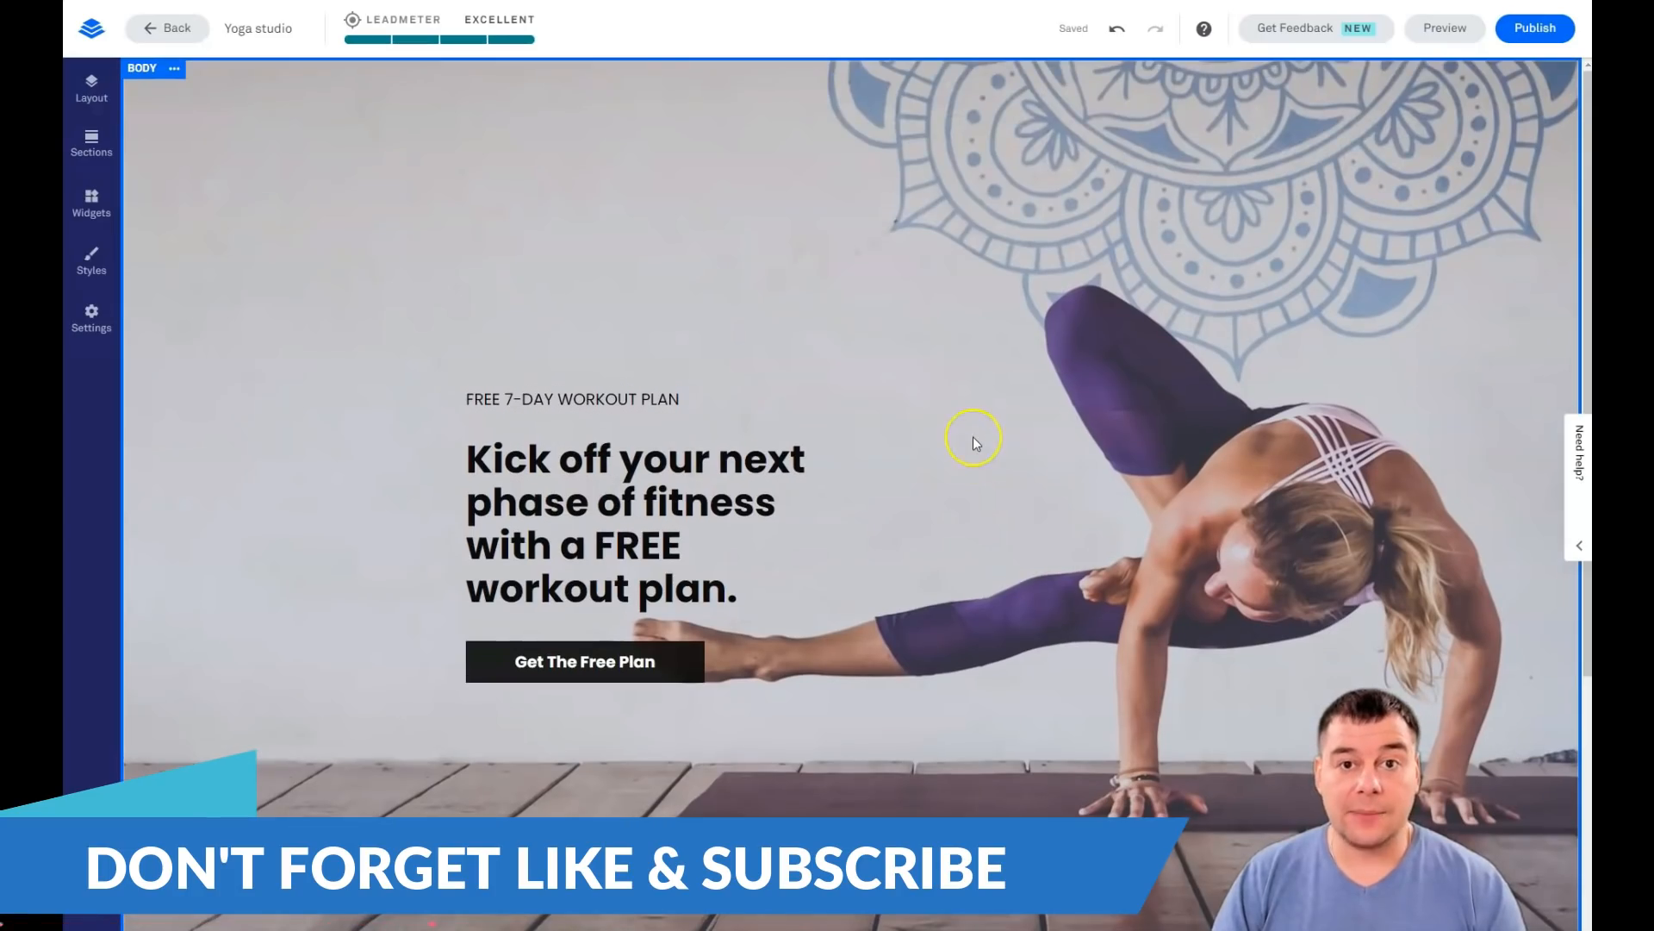